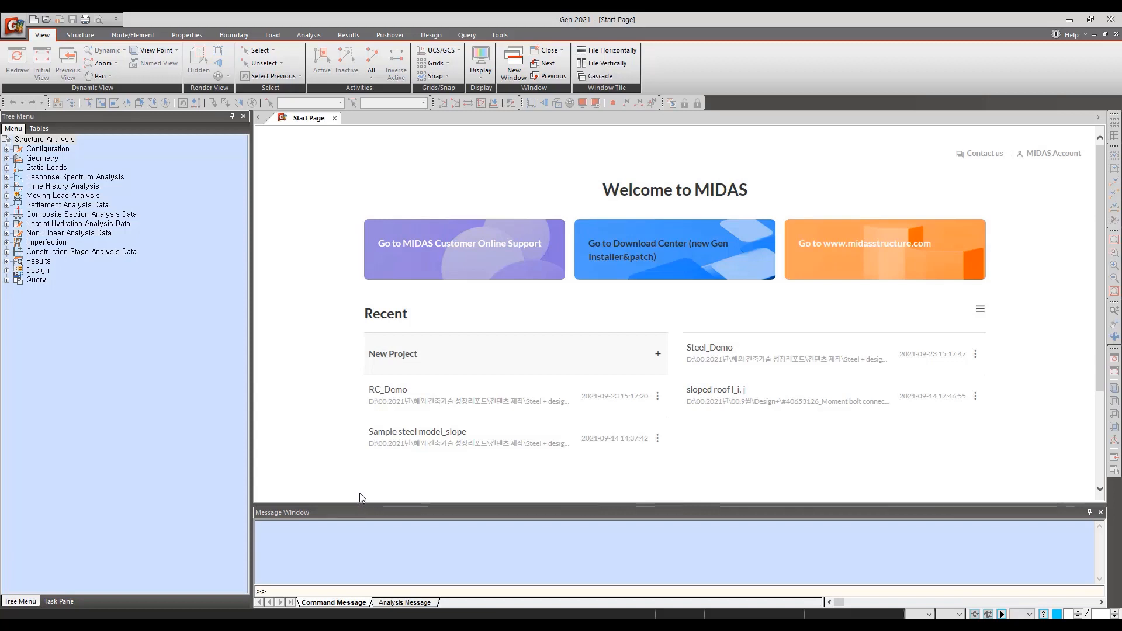
Open the recent project RC_Demo, highlight the members using the General Column1 section and view that section's properties
{"action": "left_click", "coordinate": [418, 389]}
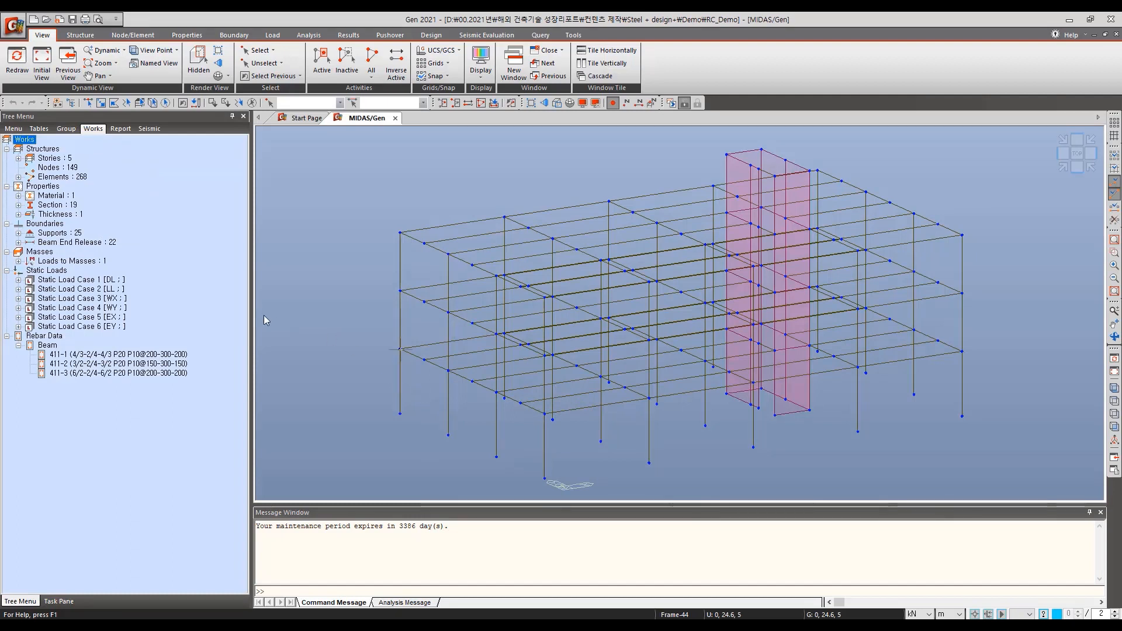
{"action": "left_click", "coordinate": [18, 206]}
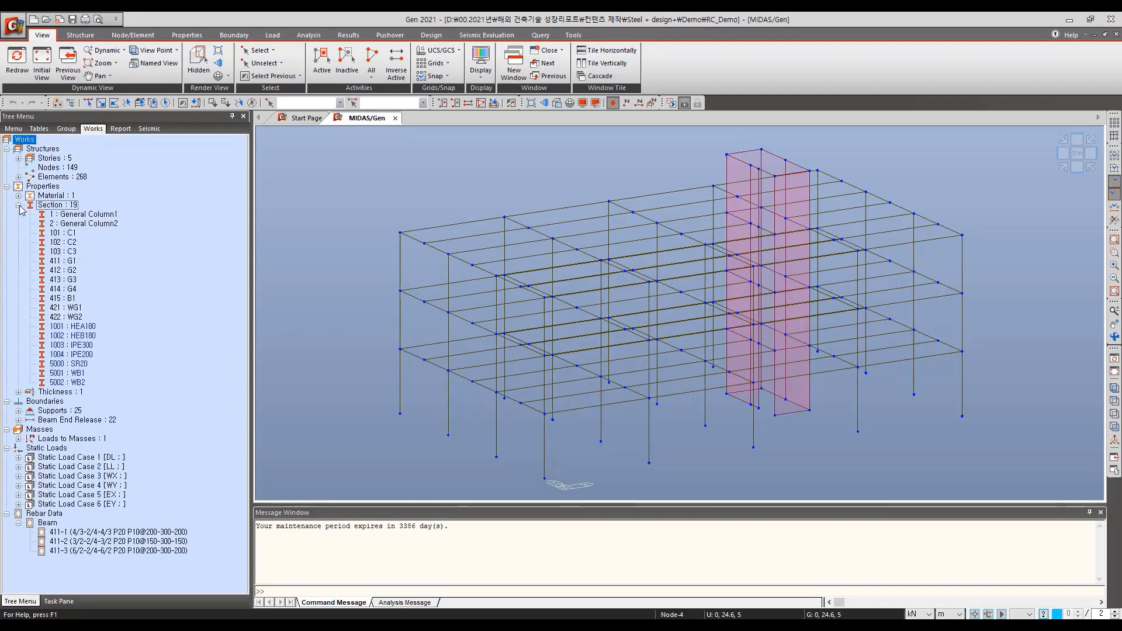
{"action": "double_click", "coordinate": [81, 215]}
{"action": "right_click", "coordinate": [81, 216]}
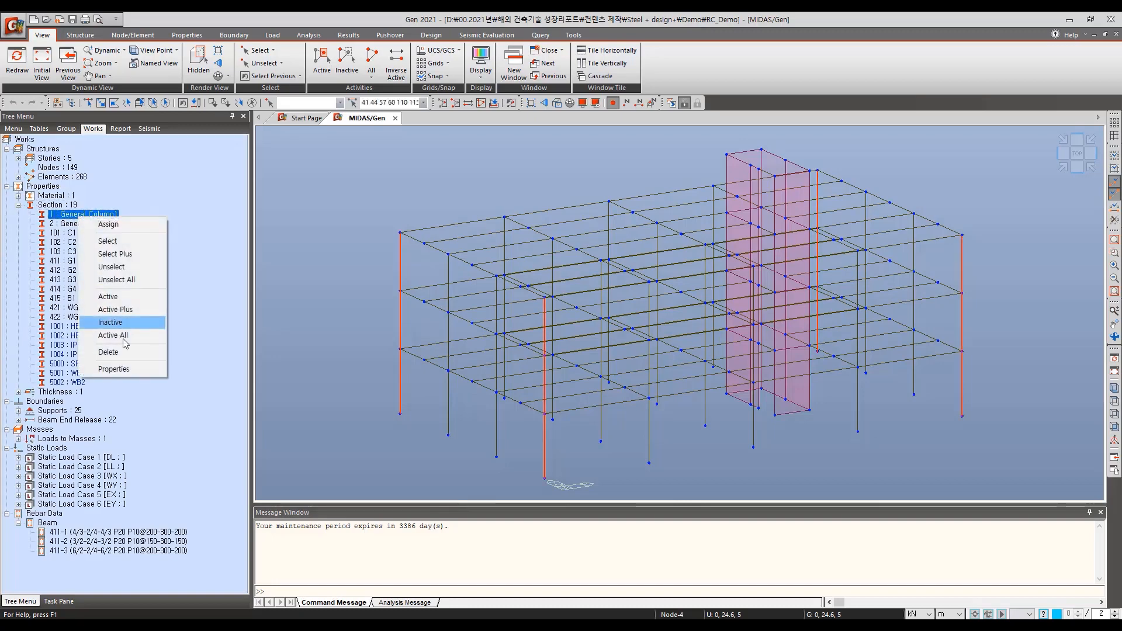
{"action": "left_click", "coordinate": [126, 369]}
{"action": "key", "text": "Escape"}
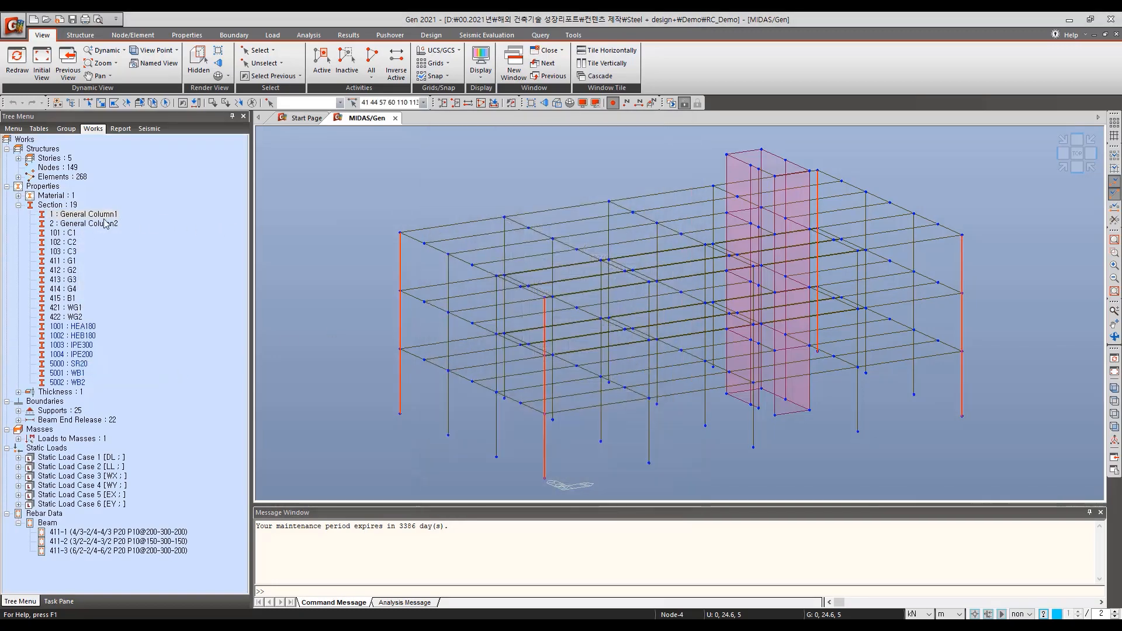
Highlight the members using the General Column2 section and review its section data
{"action": "double_click", "coordinate": [111, 224]}
{"action": "right_click", "coordinate": [102, 225]}
{"action": "left_click", "coordinate": [163, 382]}
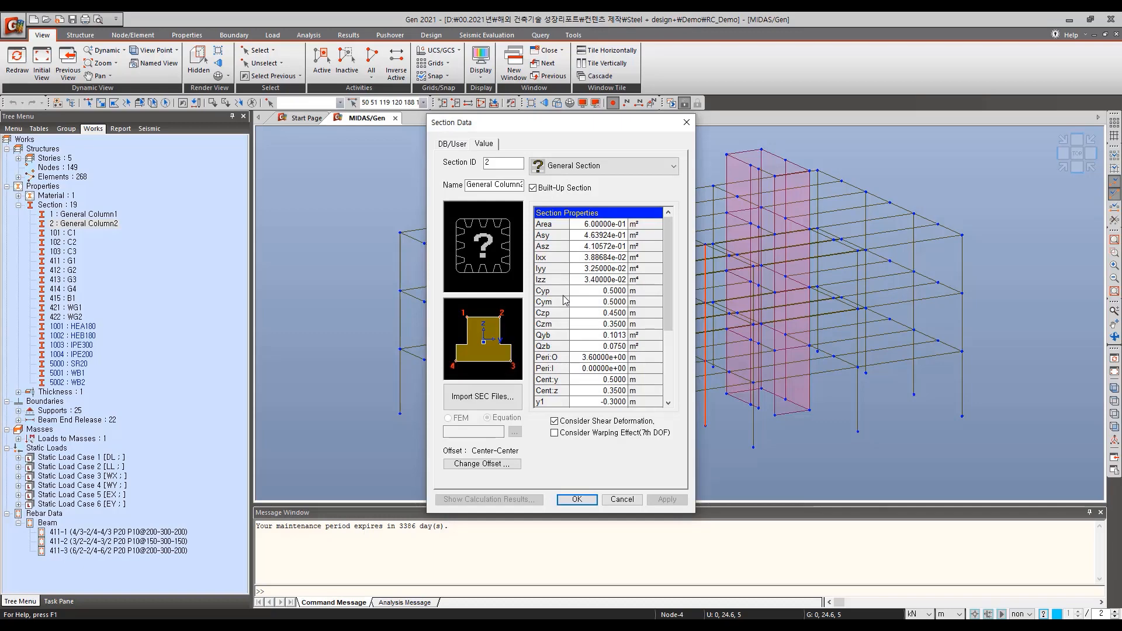
{"action": "left_click", "coordinate": [687, 123]}
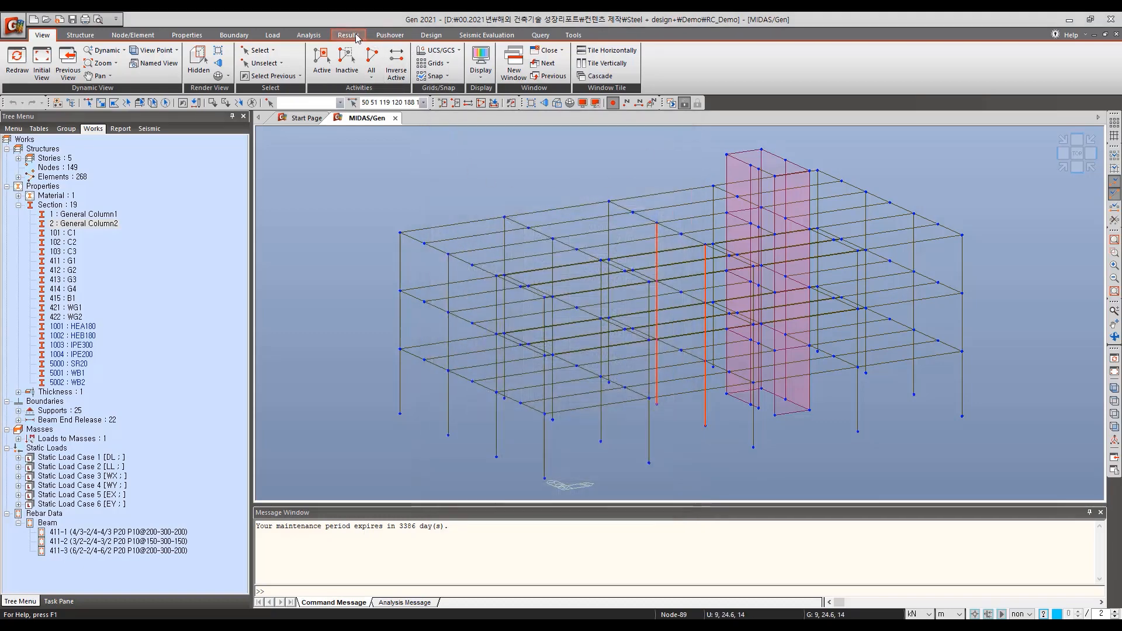
Review the concrete design load combinations, covering strength combinations cLCB1 to cLCB17 and service combinations cLCB18 to cLCB32
{"action": "left_click", "coordinate": [350, 36]}
{"action": "left_click", "coordinate": [25, 63]}
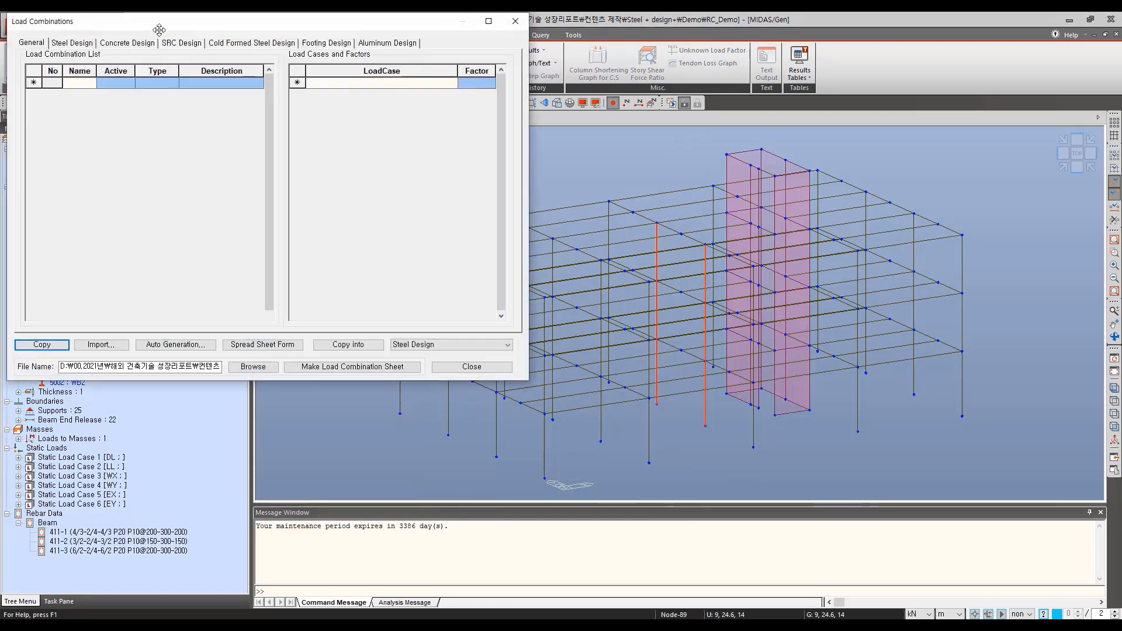
{"action": "left_click_drag", "start_coordinate": [138, 24], "coordinate": [399, 104]}
{"action": "left_click", "coordinate": [381, 122]}
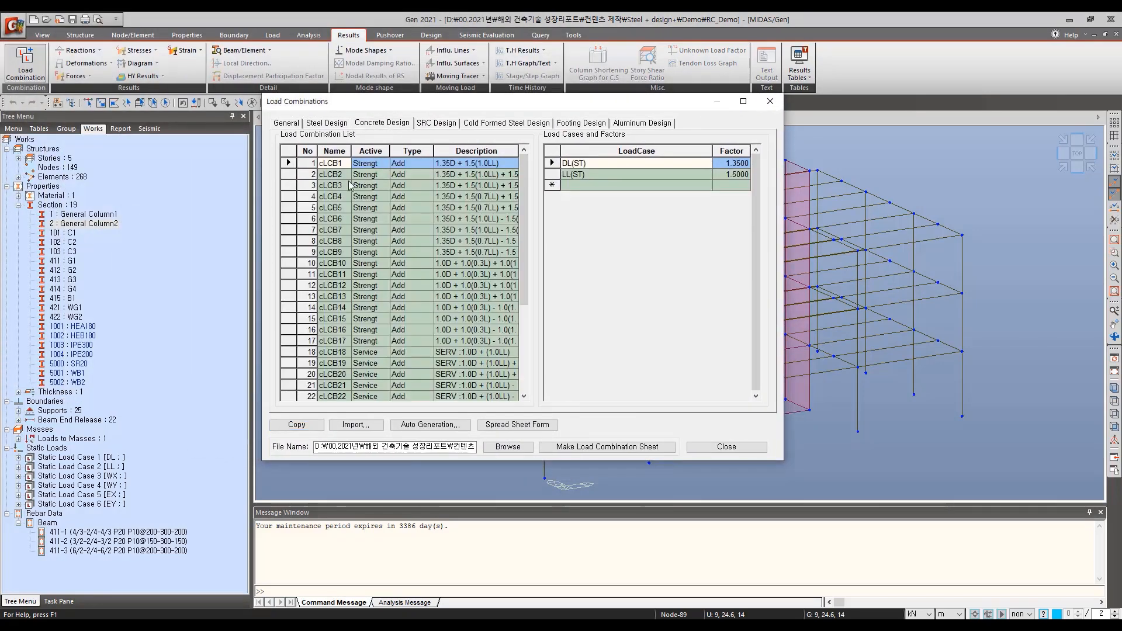
{"action": "left_click_drag", "start_coordinate": [286, 163], "coordinate": [277, 337]}
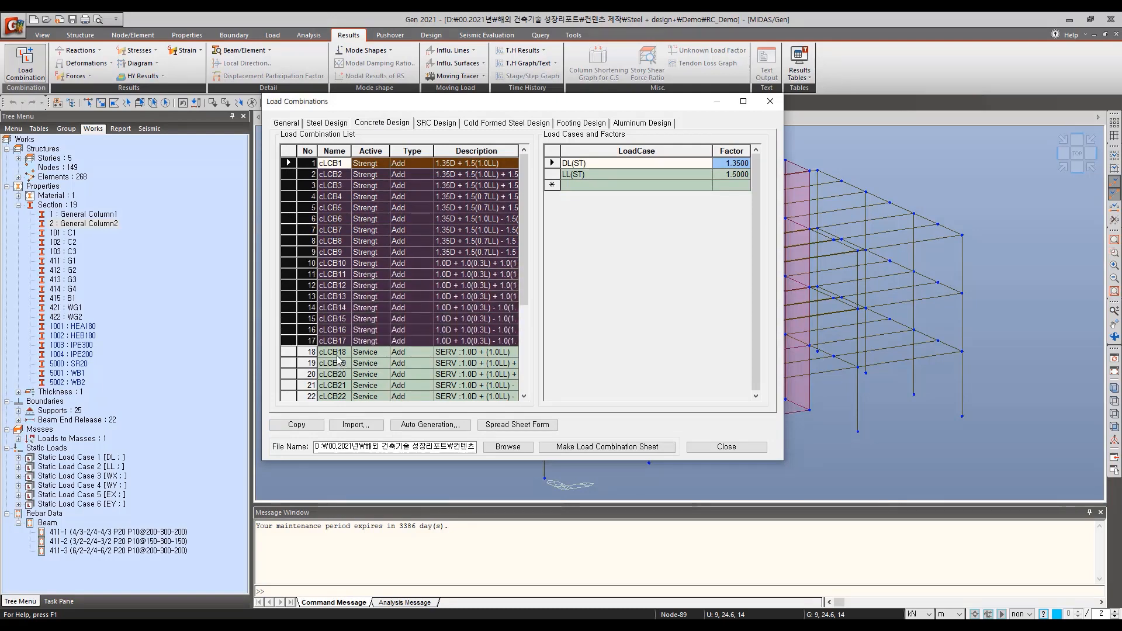
{"action": "left_click_drag", "start_coordinate": [287, 352], "coordinate": [287, 431]}
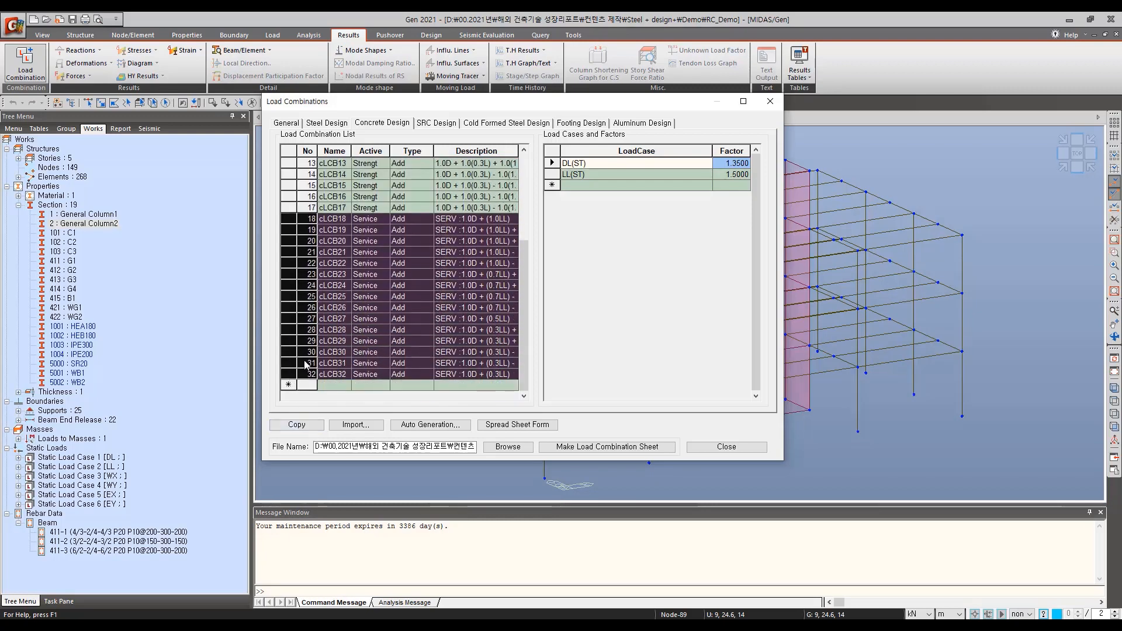
{"action": "left_click", "coordinate": [698, 446]}
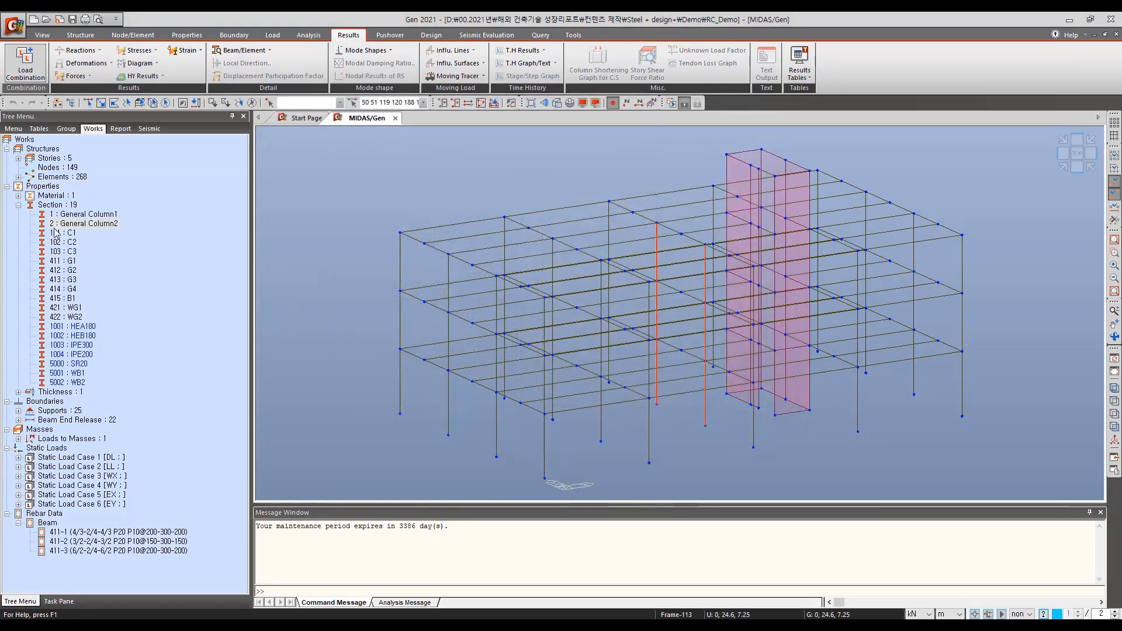
Review the material data of the C20/25 concrete, including its standard and strength grade
{"action": "left_click", "coordinate": [19, 200]}
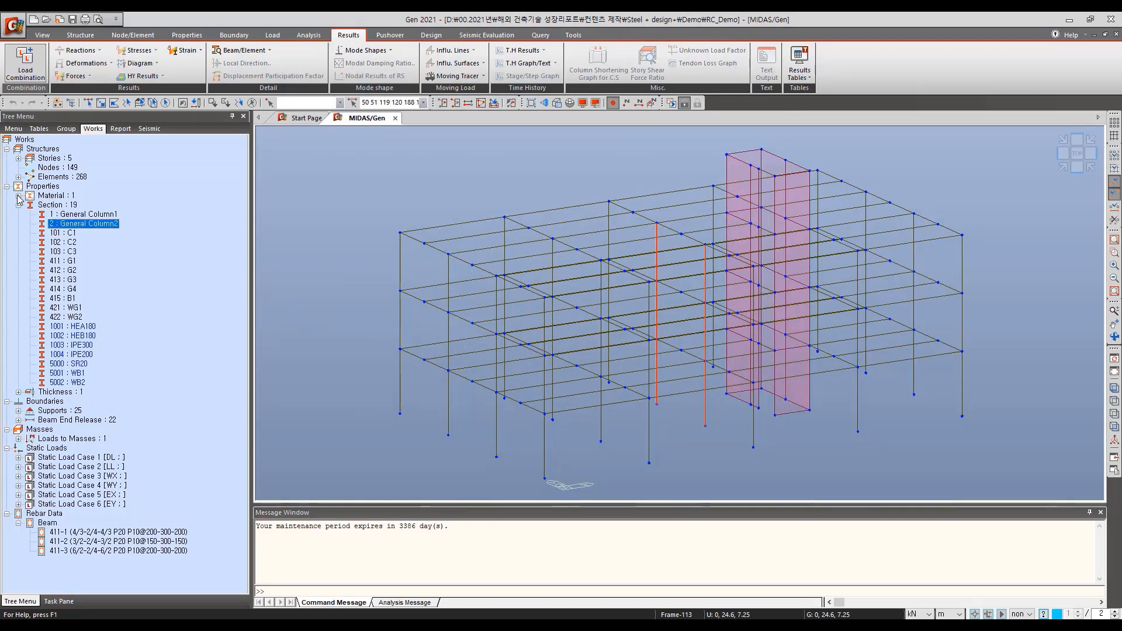
{"action": "left_click", "coordinate": [18, 196]}
{"action": "right_click", "coordinate": [61, 205]}
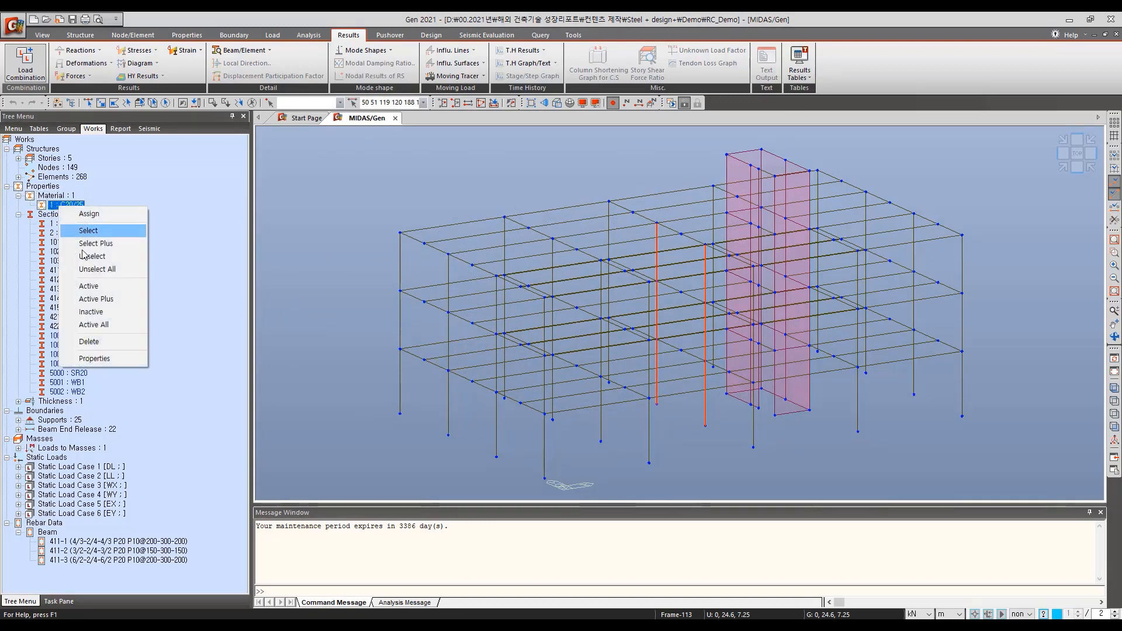
{"action": "left_click", "coordinate": [111, 360]}
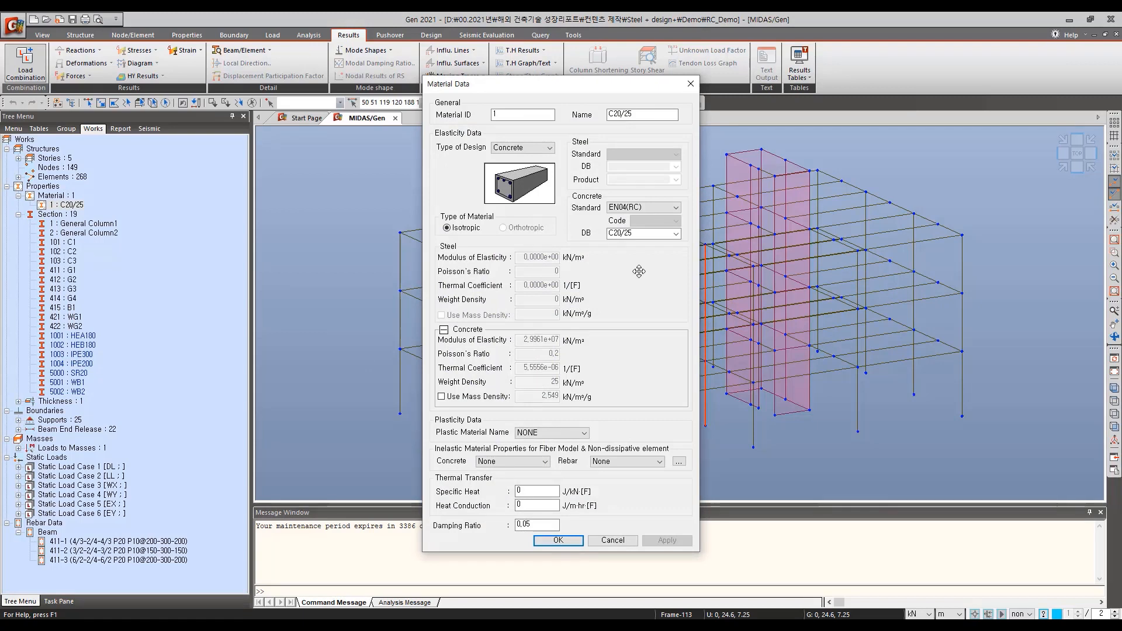
{"action": "left_click", "coordinate": [621, 233]}
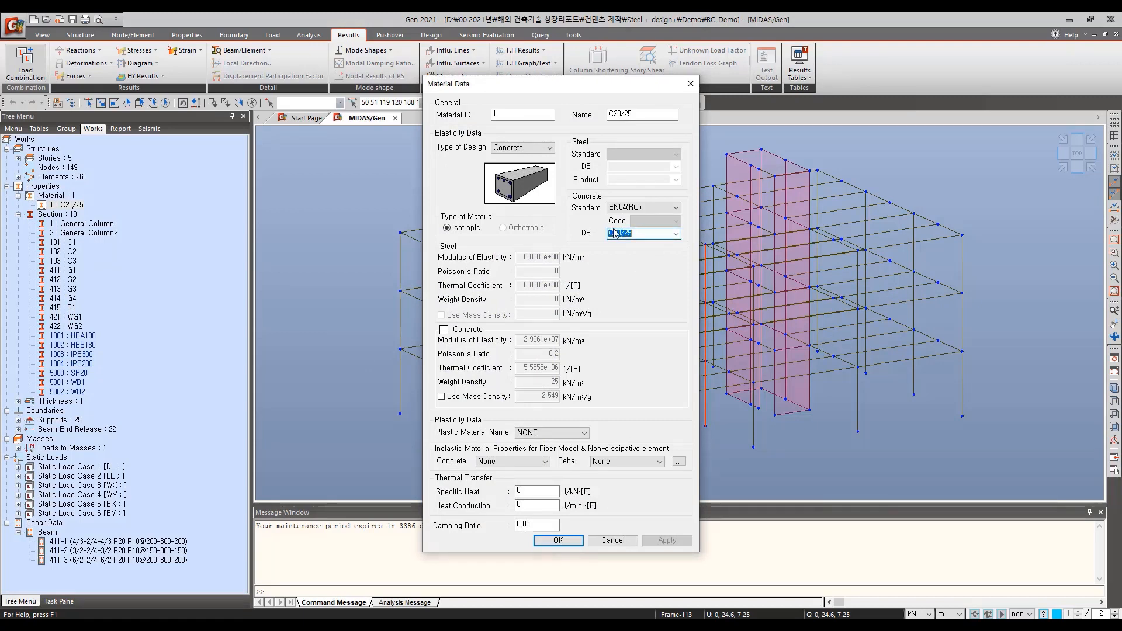
{"action": "left_click", "coordinate": [610, 540]}
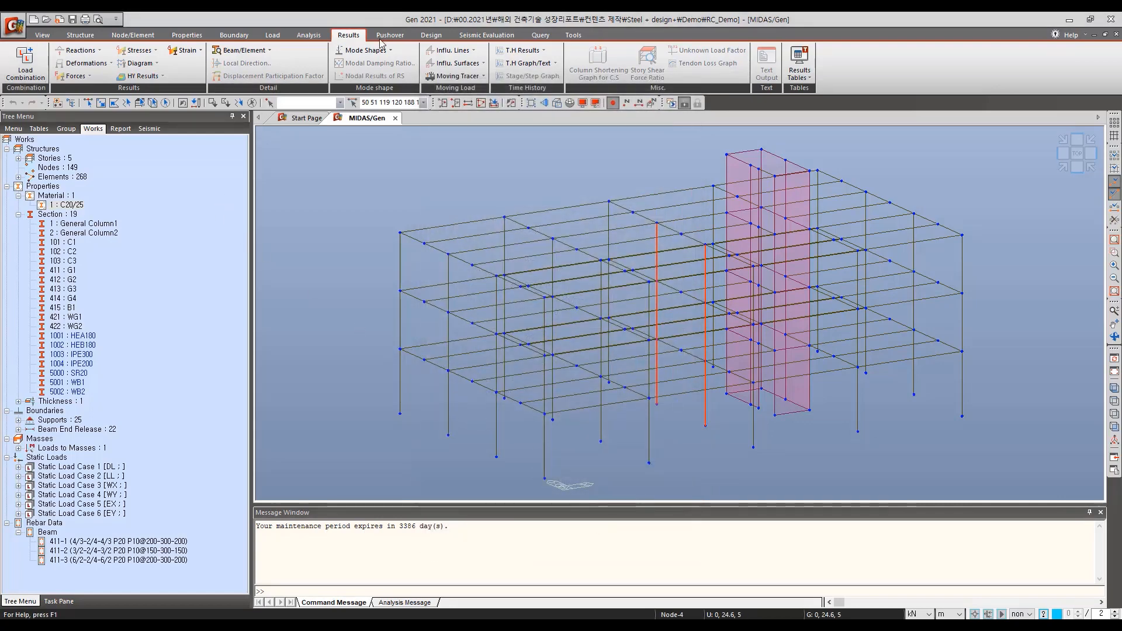
Apply EN04(RC) rebar with Class B grade for main and sub-rebar to the C20/25 concrete design material
{"action": "left_click", "coordinate": [431, 35]}
{"action": "left_click", "coordinate": [157, 63]}
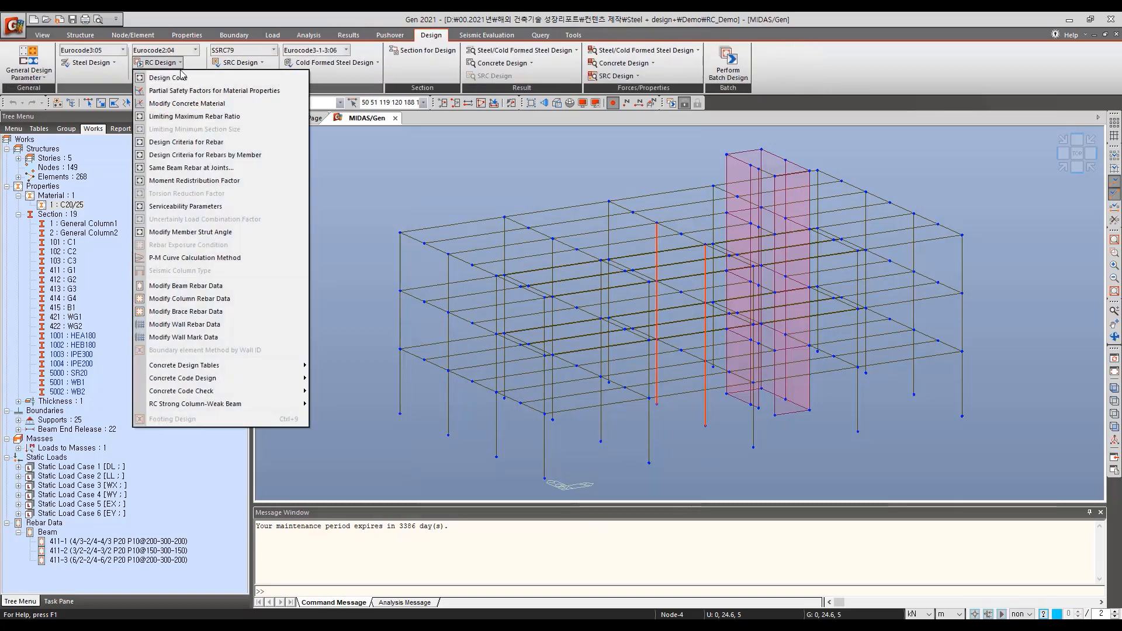
{"action": "left_click", "coordinate": [205, 103]}
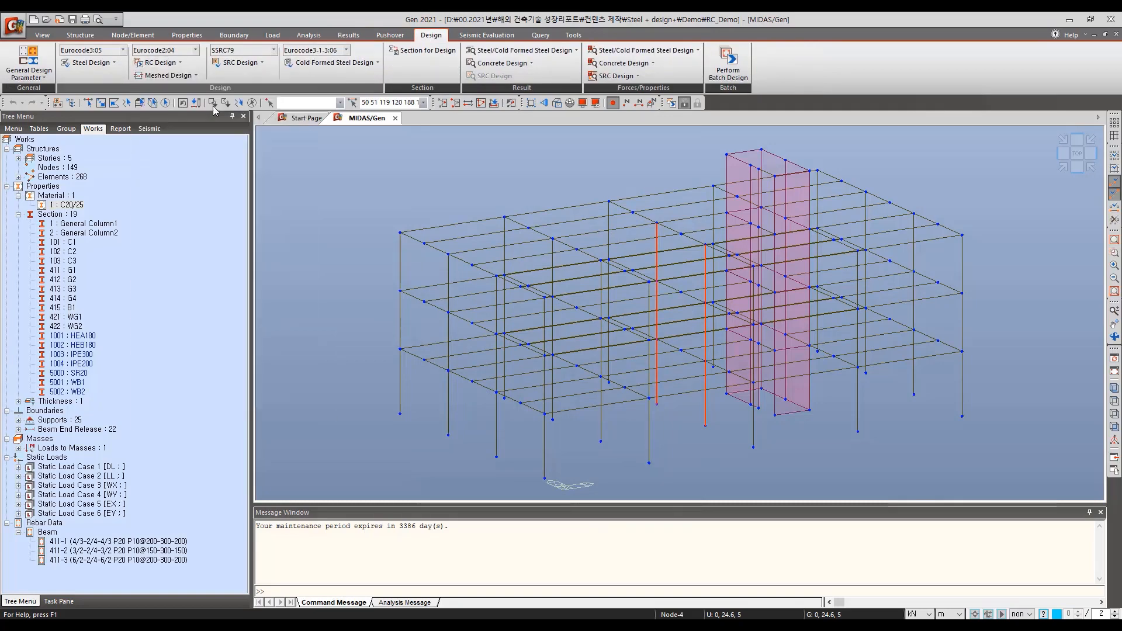
{"action": "left_click", "coordinate": [523, 246]}
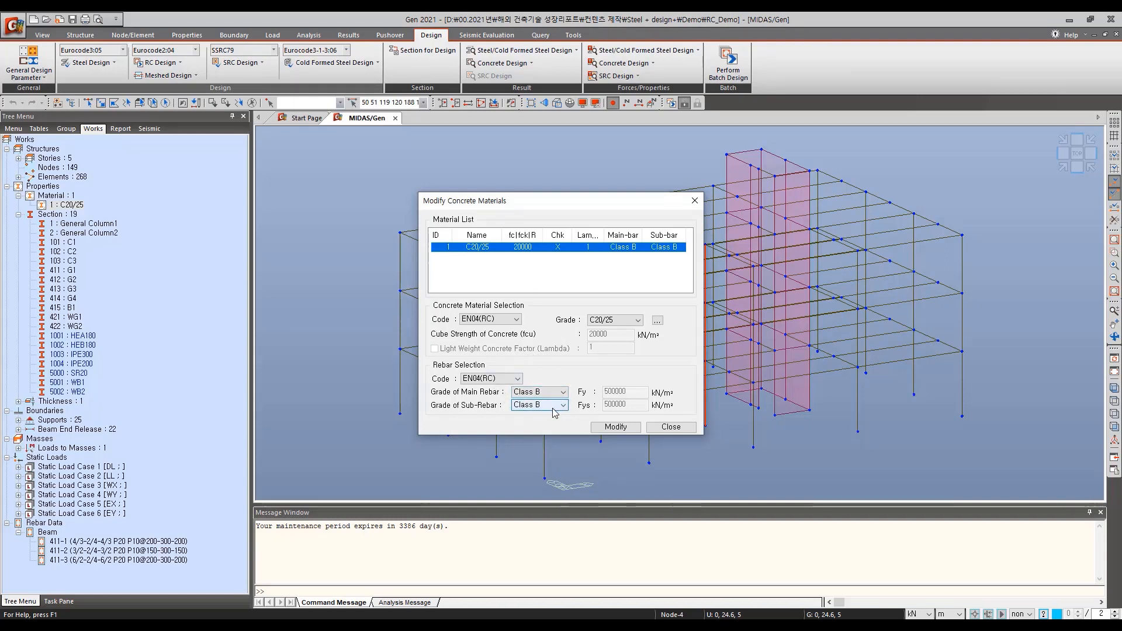
{"action": "left_click", "coordinate": [612, 428]}
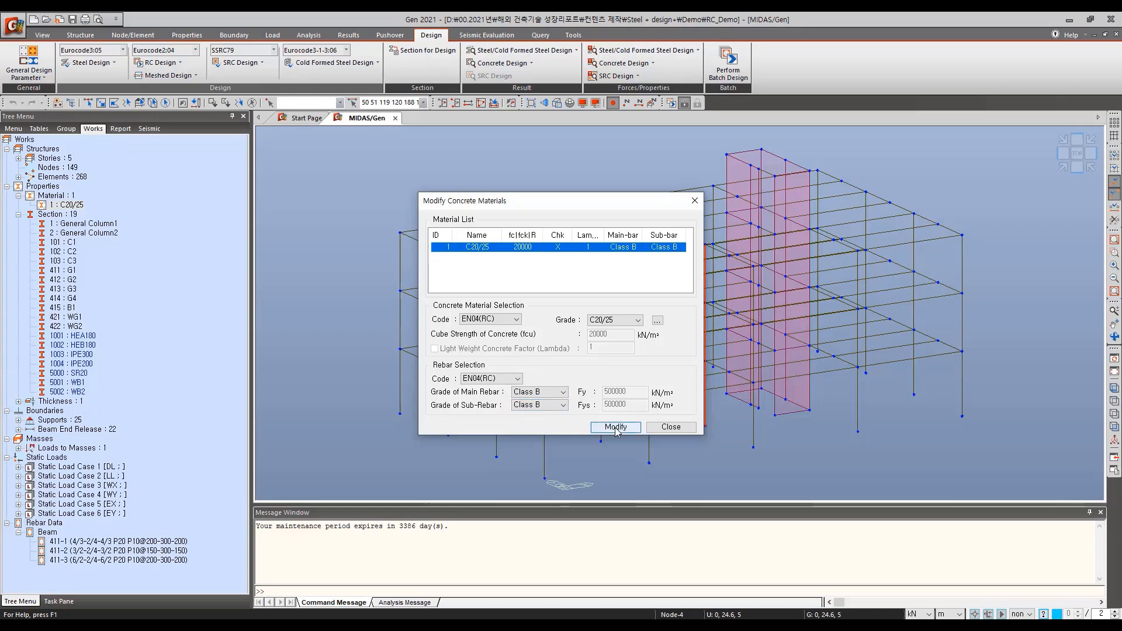
{"action": "left_click", "coordinate": [670, 427]}
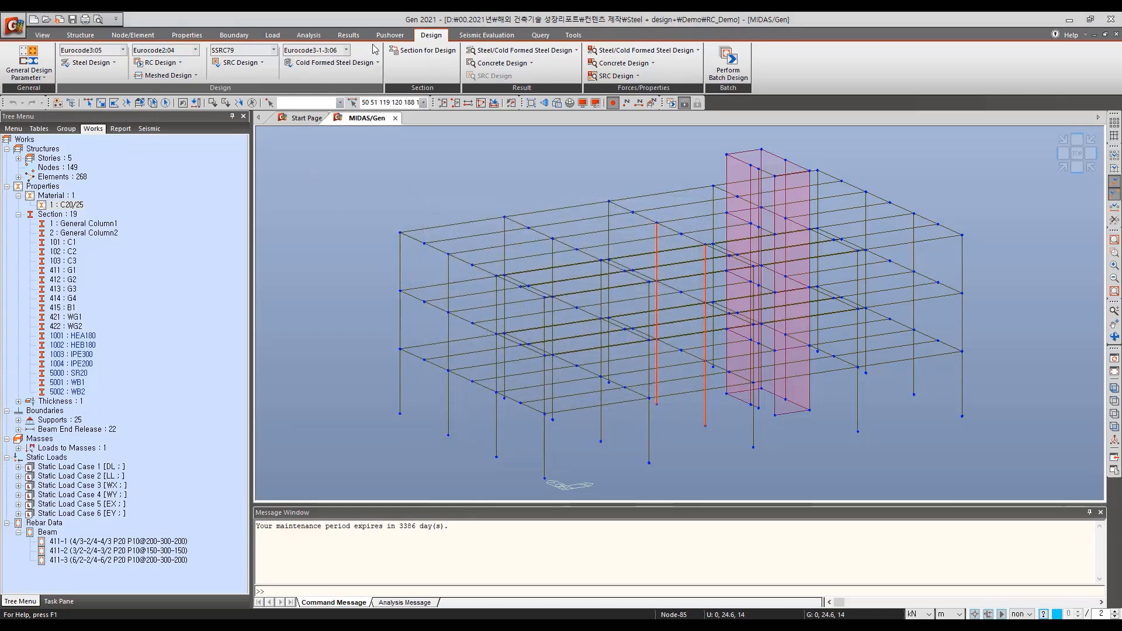
Confirm Eurocode2:04 with the Recommended national annex as the concrete design code
{"action": "left_click", "coordinate": [158, 62]}
{"action": "left_click", "coordinate": [155, 74]}
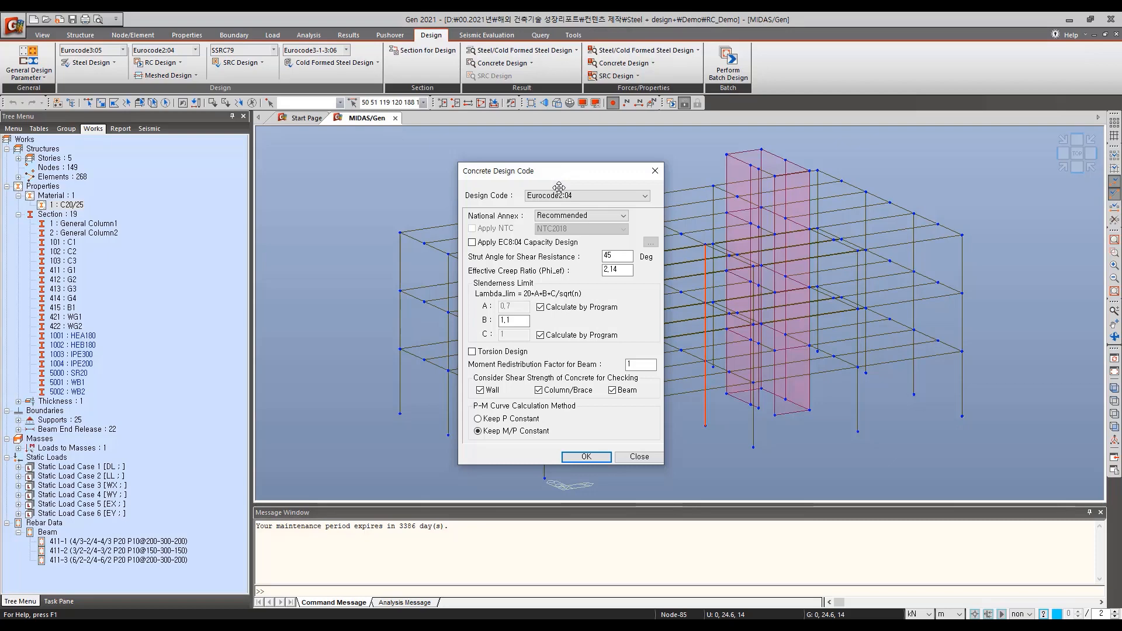
{"action": "left_click", "coordinate": [593, 461]}
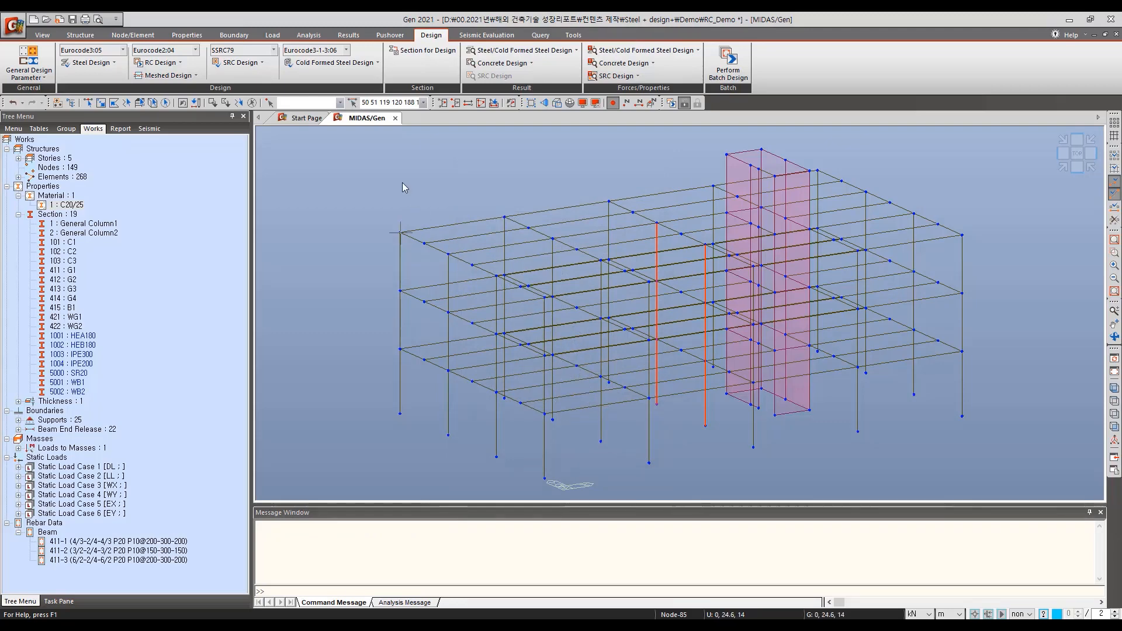
Turn on the display of supports in the model and run the structural analysis
{"action": "key", "text": "ctrl+e"}
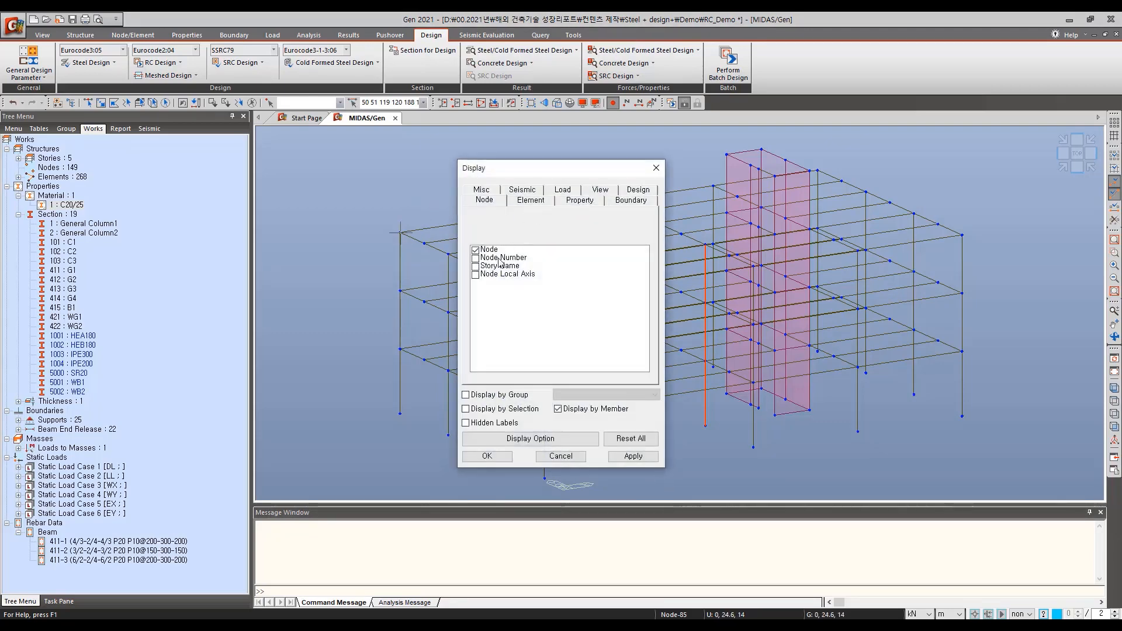
{"action": "left_click", "coordinate": [621, 201]}
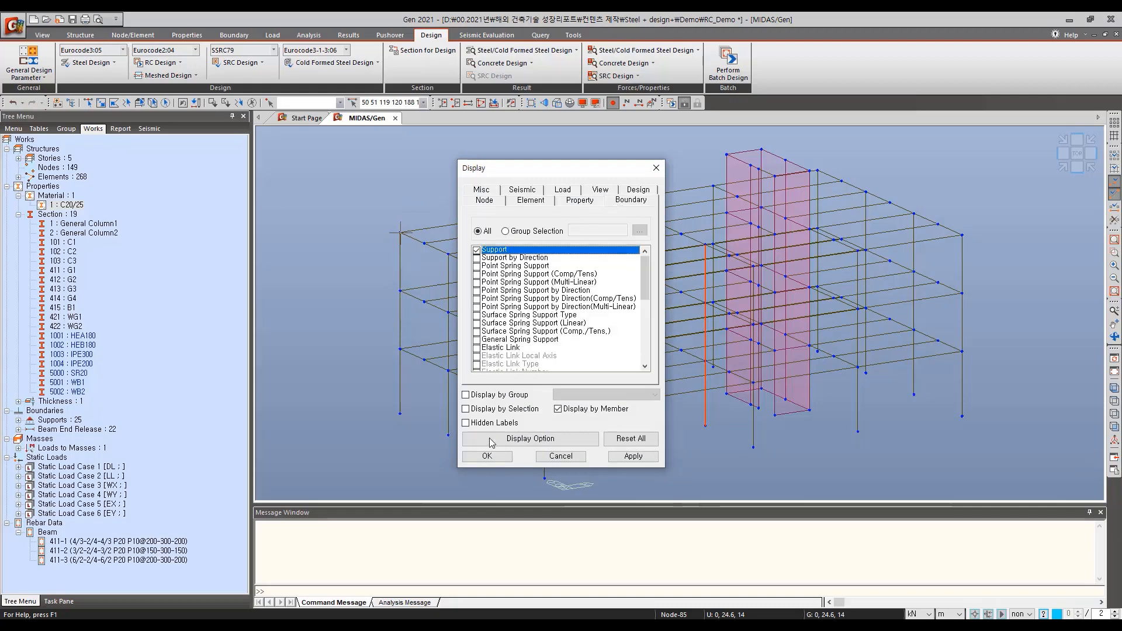
{"action": "left_click", "coordinate": [497, 457]}
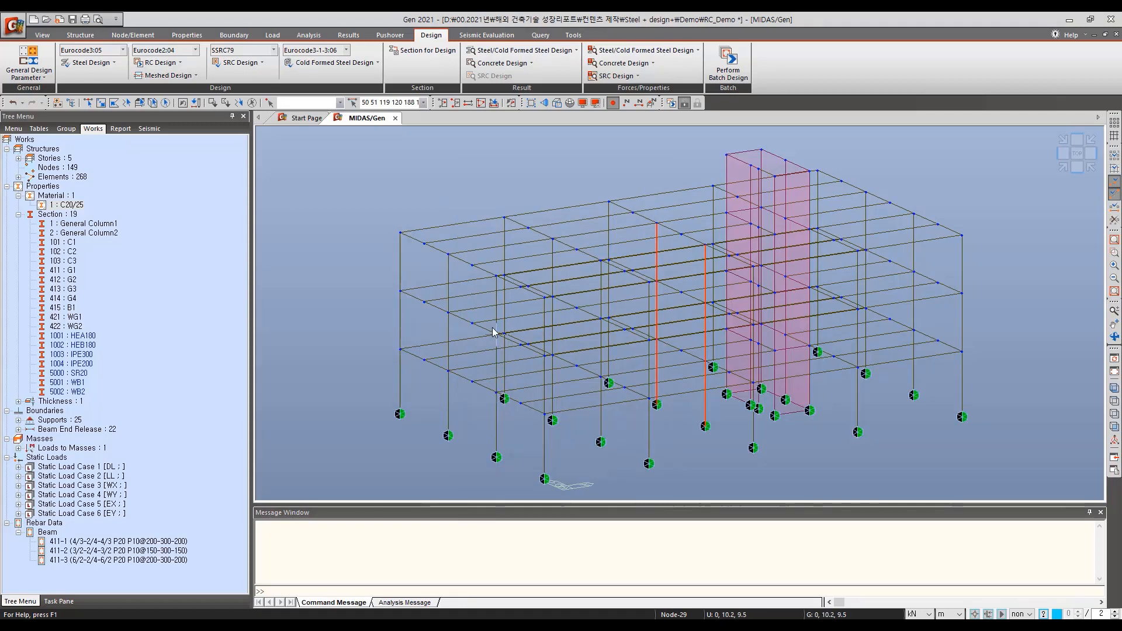
{"action": "left_click", "coordinate": [671, 103]}
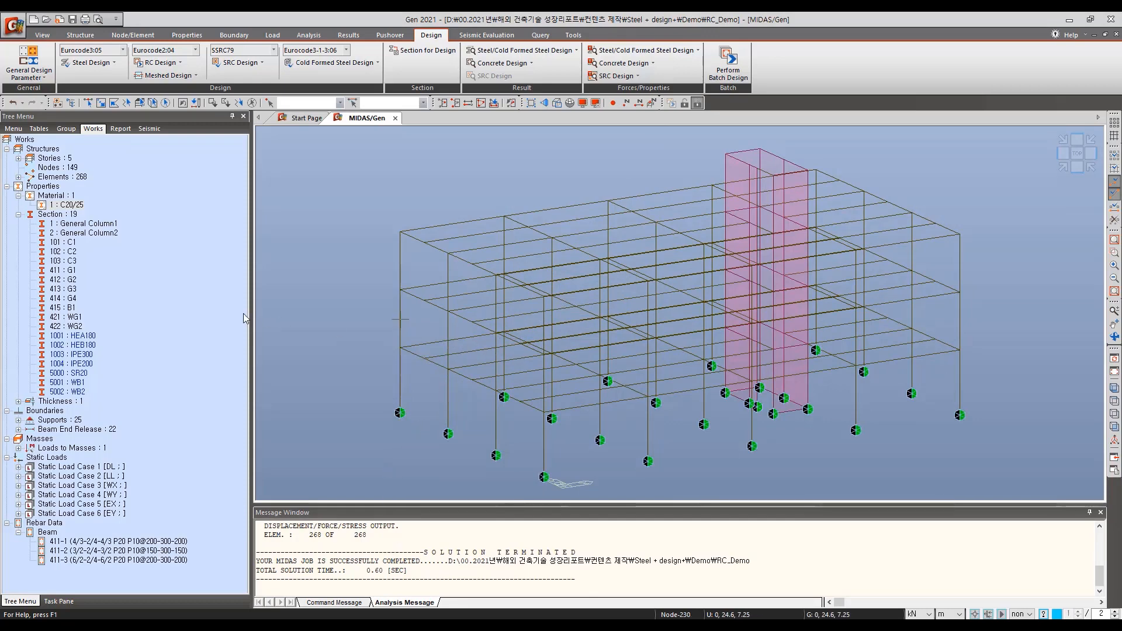
Highlight the General Column1 and General Column2 members in the model, and separately those with sections C1, C2 and C3
{"action": "left_click", "coordinate": [104, 224]}
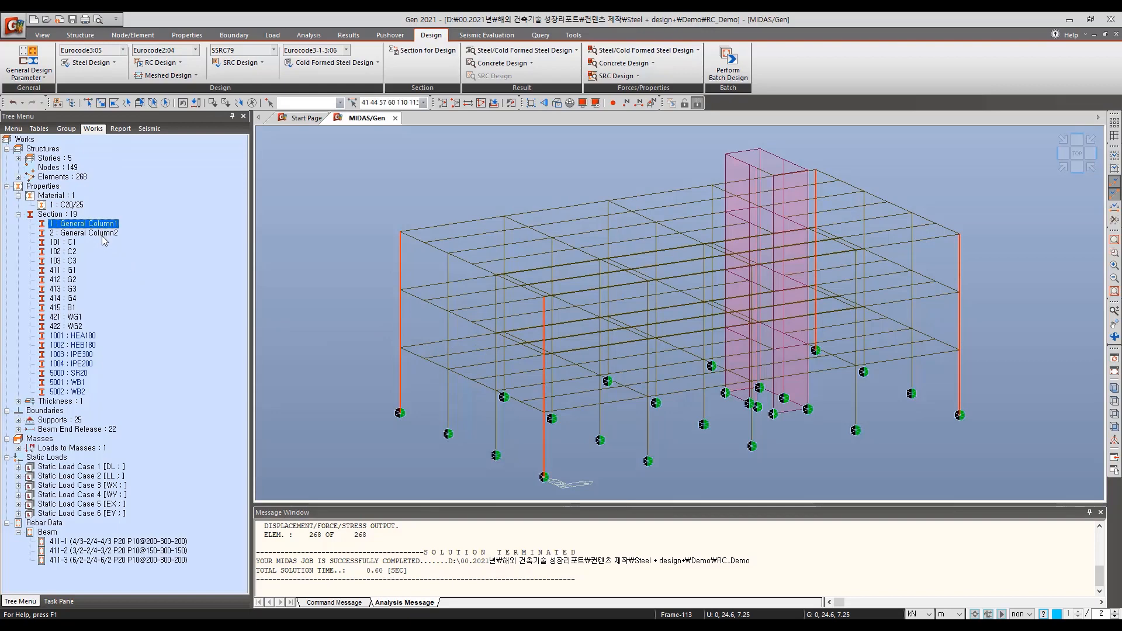
{"action": "left_click", "coordinate": [103, 234], "text": "ctrl"}
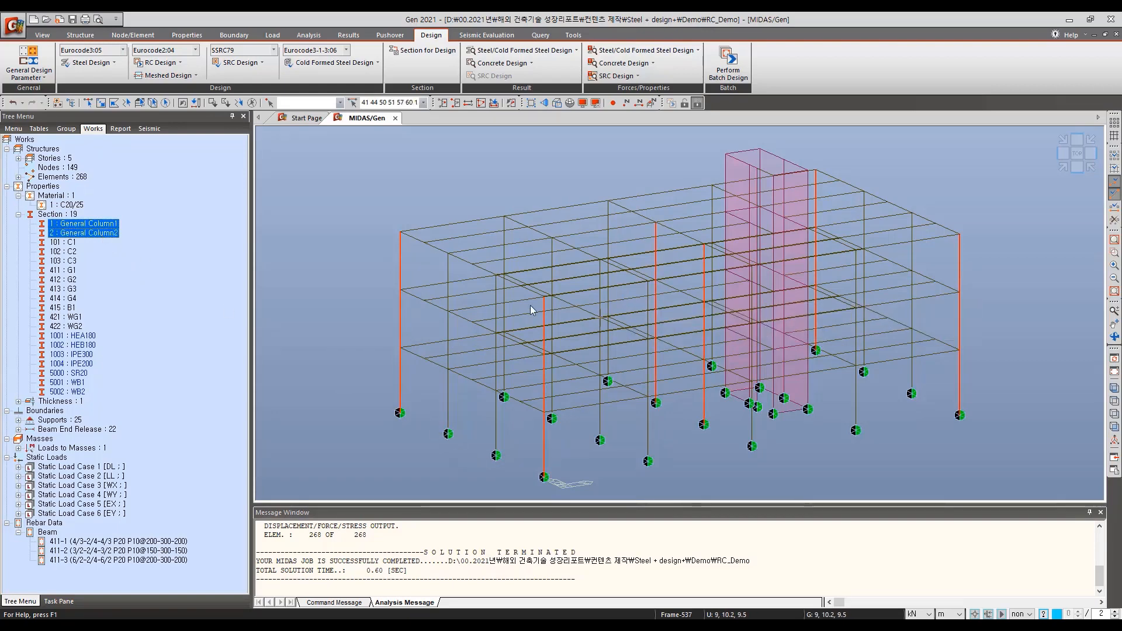
{"action": "left_click", "coordinate": [70, 243]}
{"action": "left_click", "coordinate": [69, 252], "text": "ctrl"}
{"action": "left_click", "coordinate": [66, 261], "text": "ctrl"}
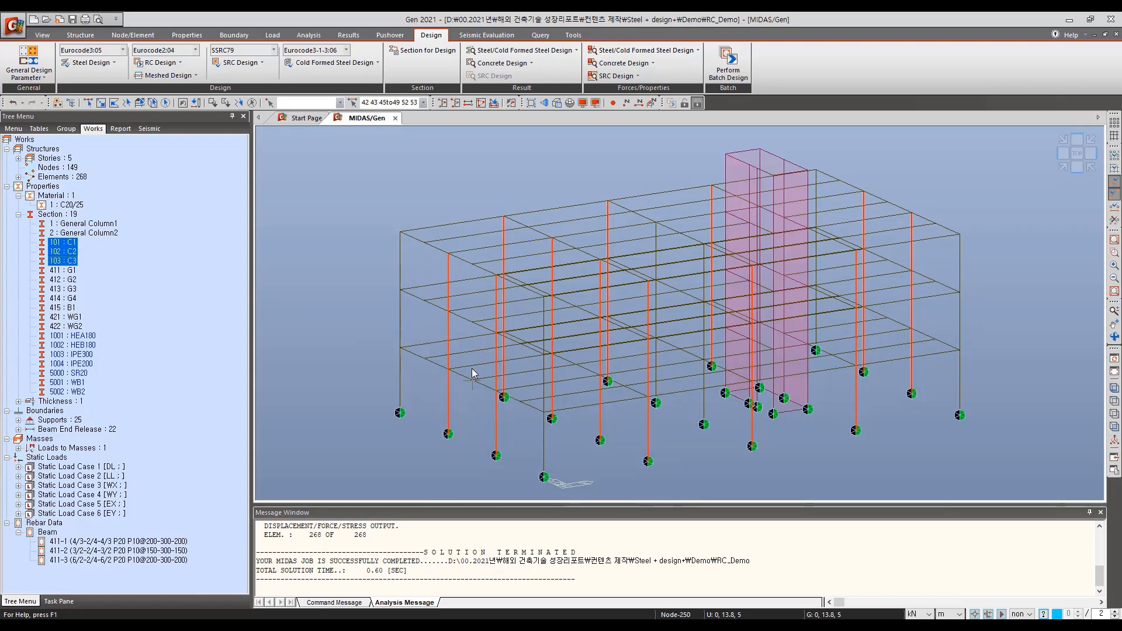
Launch midas Design+ from Gen and create a new project in it
{"action": "left_click", "coordinate": [574, 35]}
{"action": "left_click", "coordinate": [332, 76]}
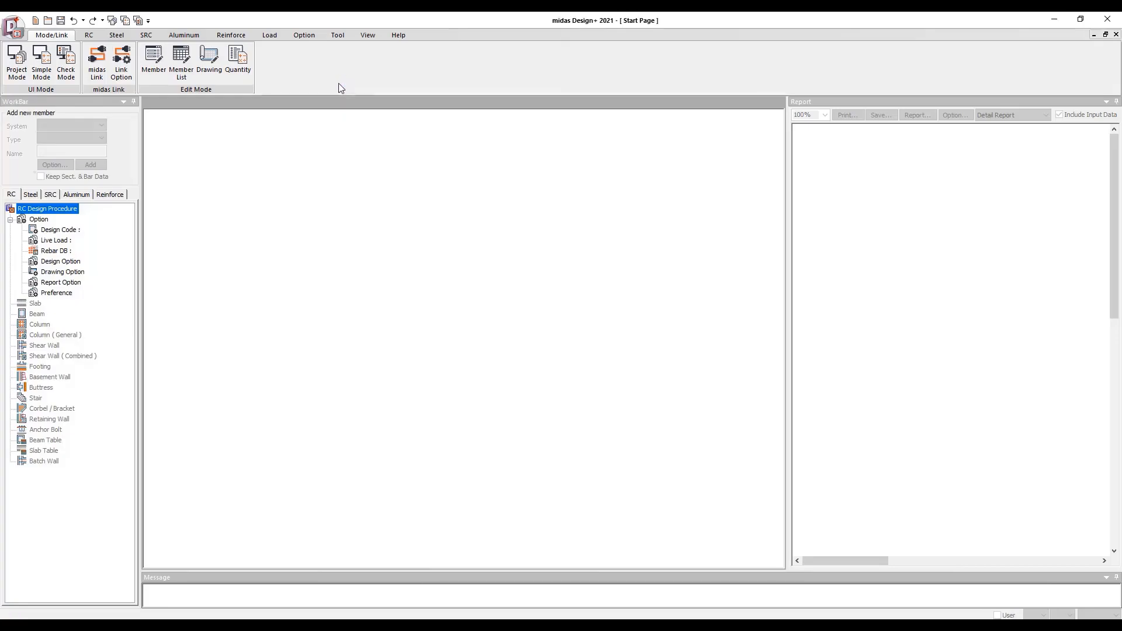
{"action": "left_click", "coordinate": [24, 37]}
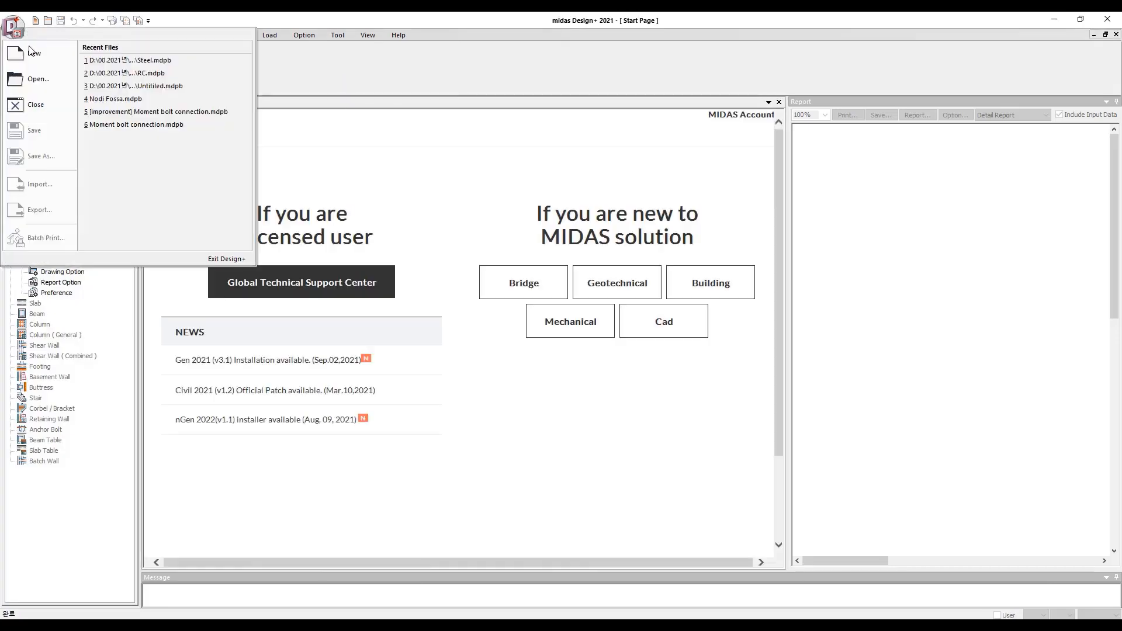
{"action": "left_click", "coordinate": [34, 55]}
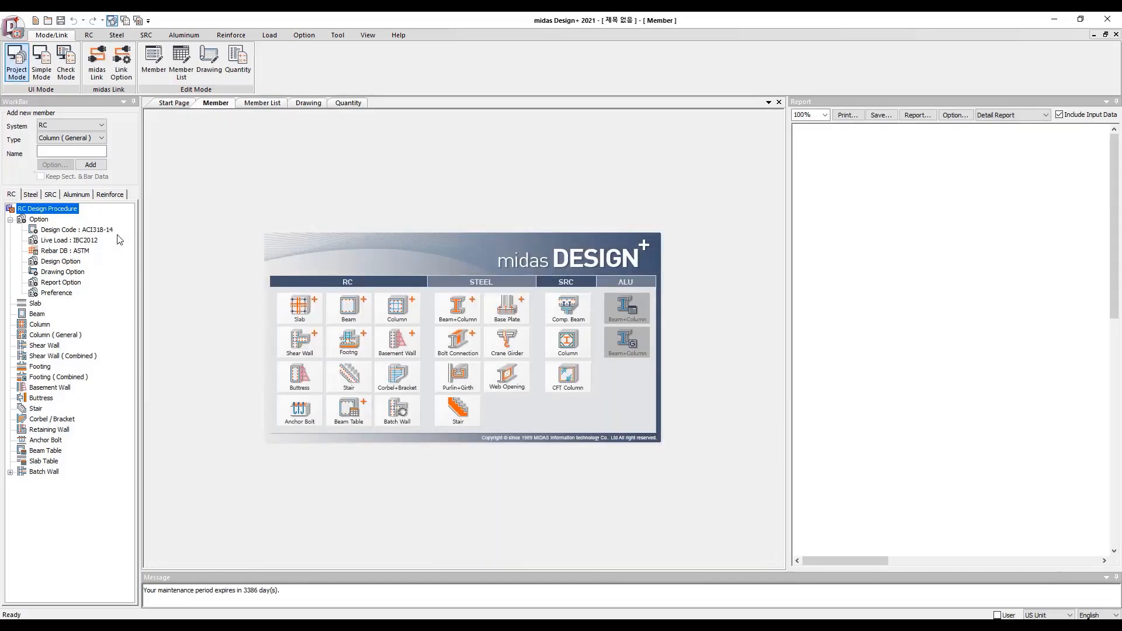
Set the project's RC design code to Eurocode2:04
{"action": "left_click", "coordinate": [104, 234]}
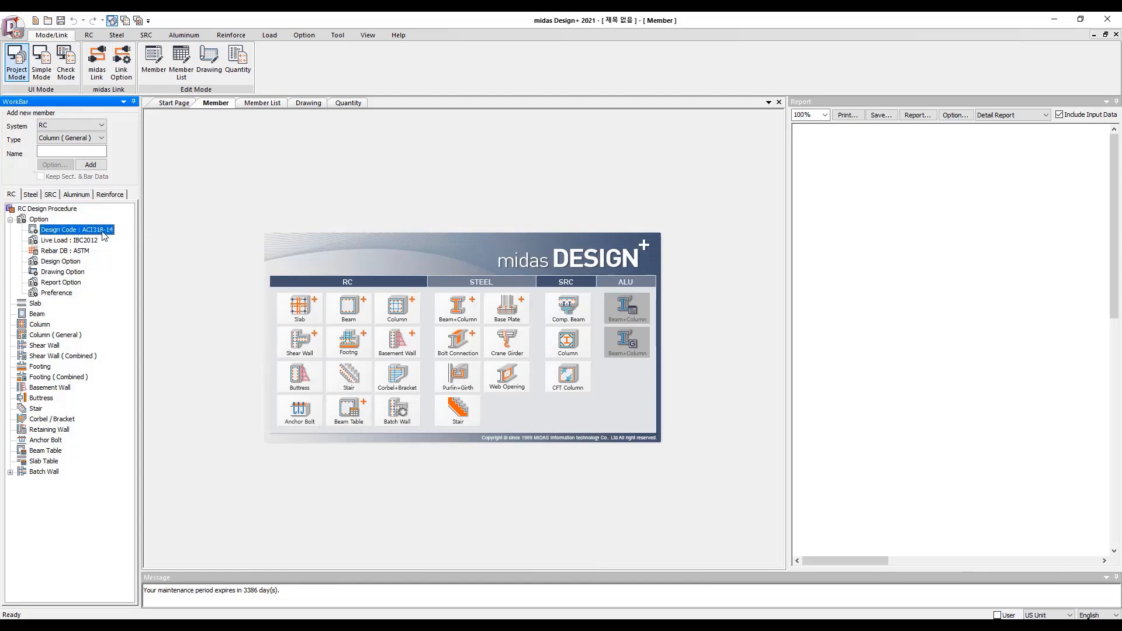
{"action": "double_click", "coordinate": [102, 232]}
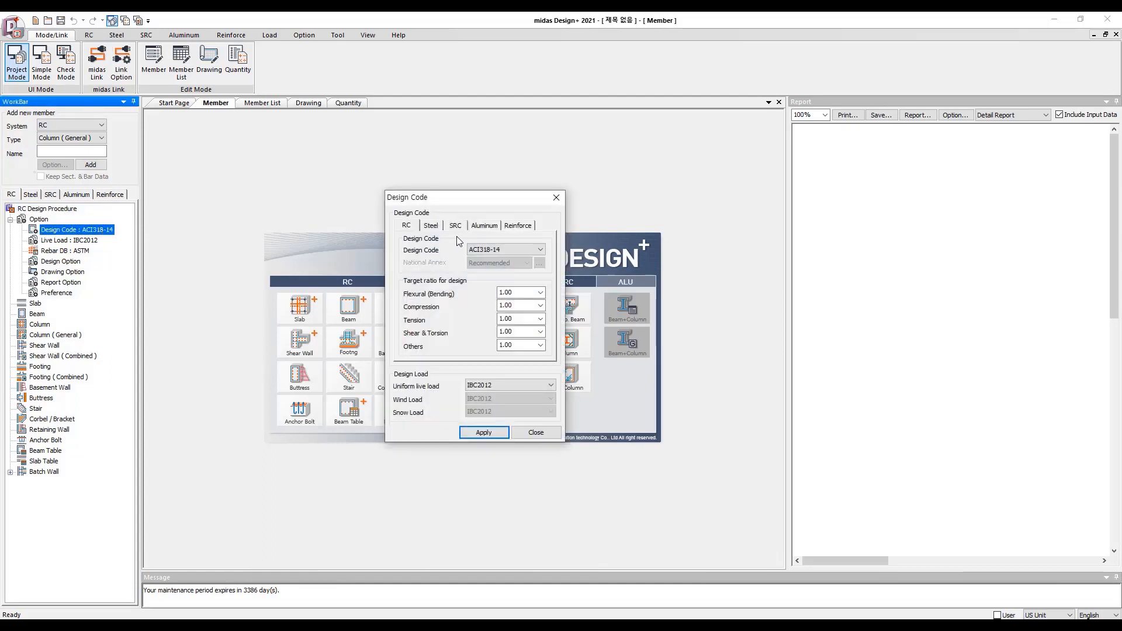
{"action": "left_click", "coordinate": [490, 250]}
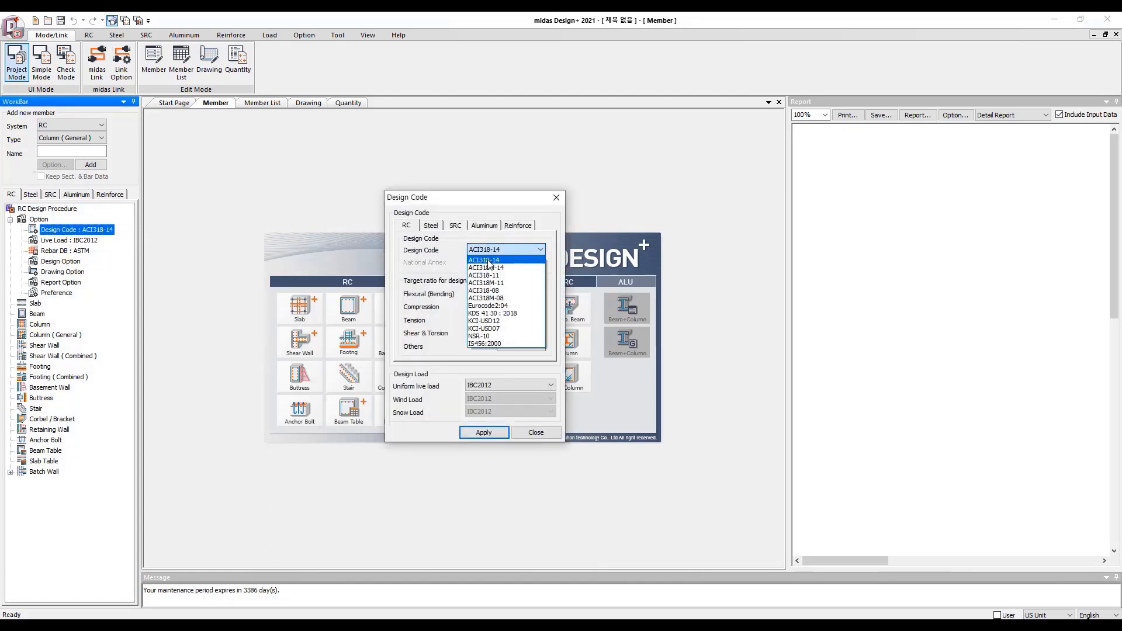
{"action": "left_click", "coordinate": [496, 305]}
{"action": "left_click", "coordinate": [484, 433]}
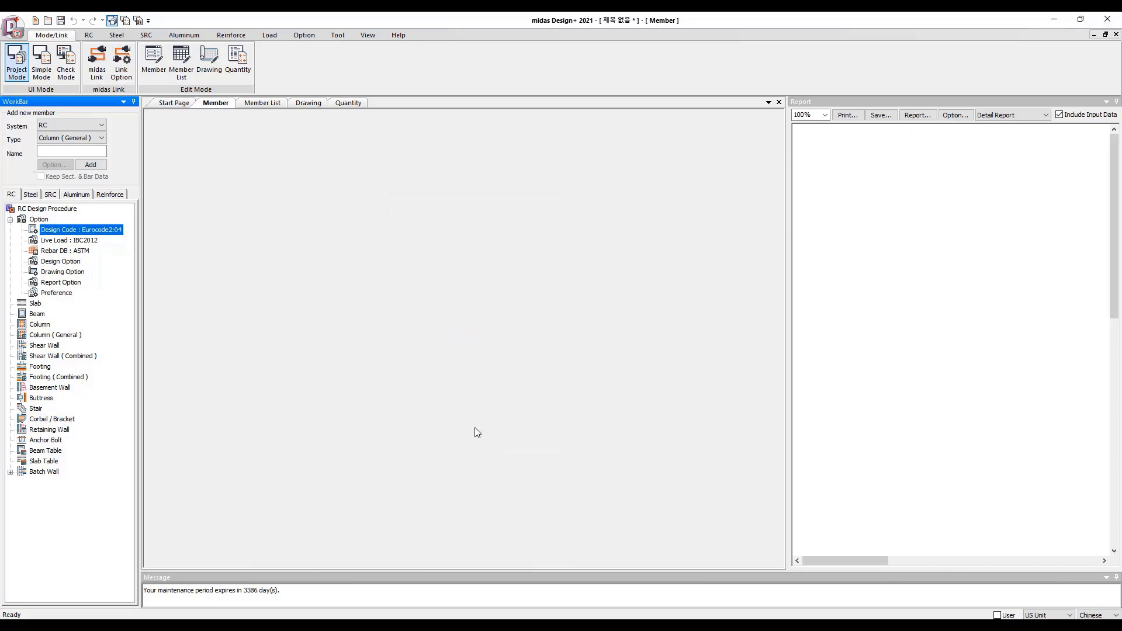
Set the project's rebar code to BS/EN
{"action": "double_click", "coordinate": [76, 251]}
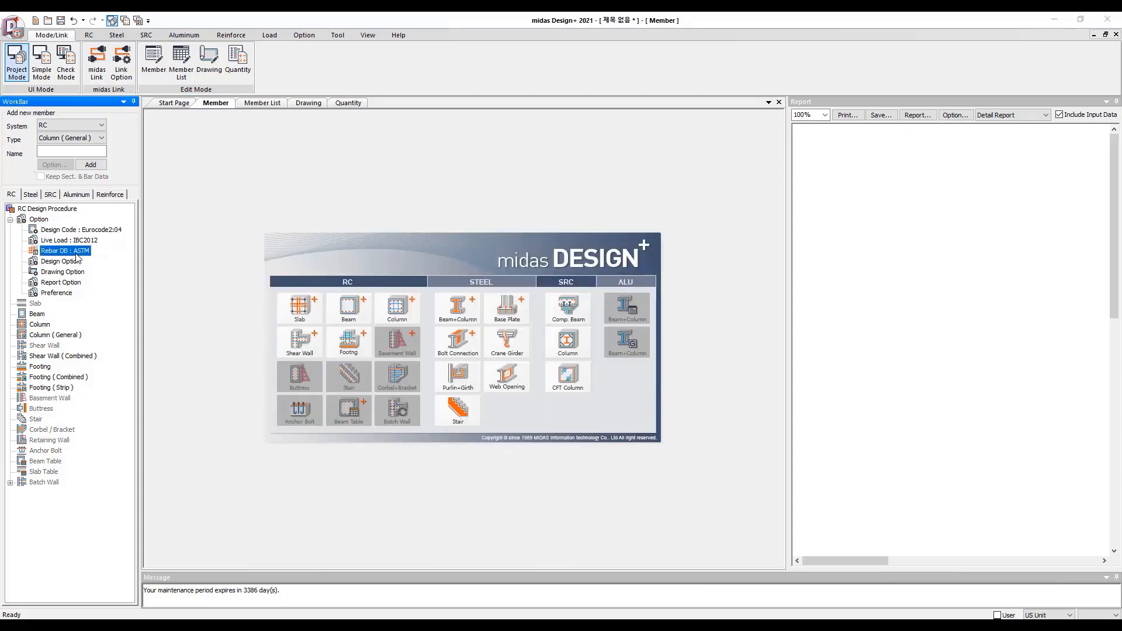
{"action": "left_click", "coordinate": [165, 275]}
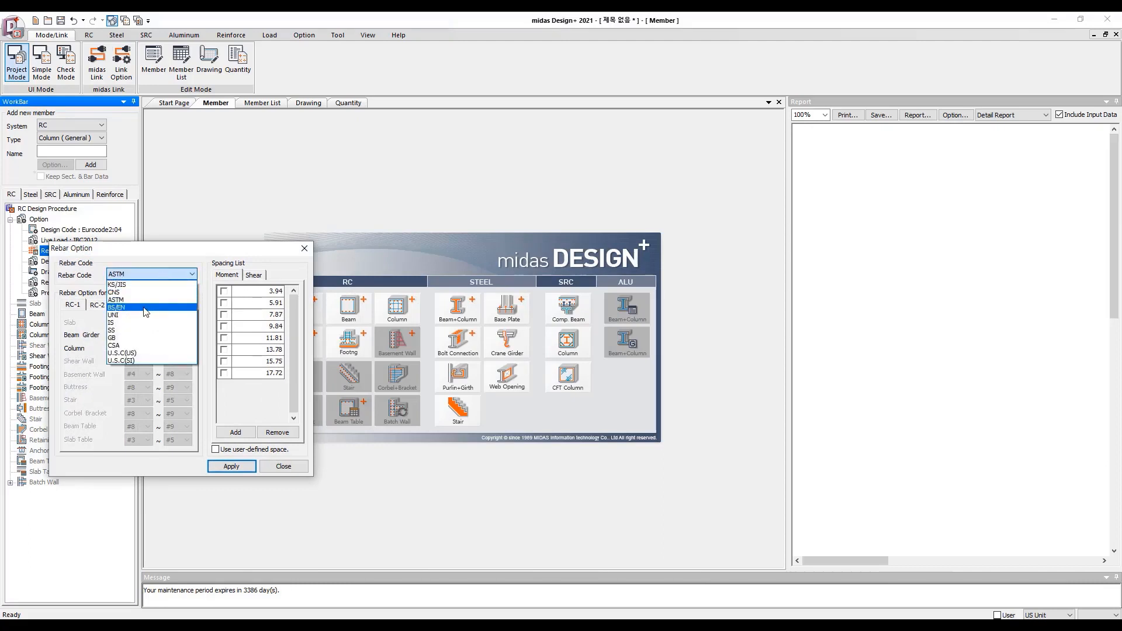
{"action": "left_click", "coordinate": [116, 308]}
{"action": "left_click", "coordinate": [232, 467]}
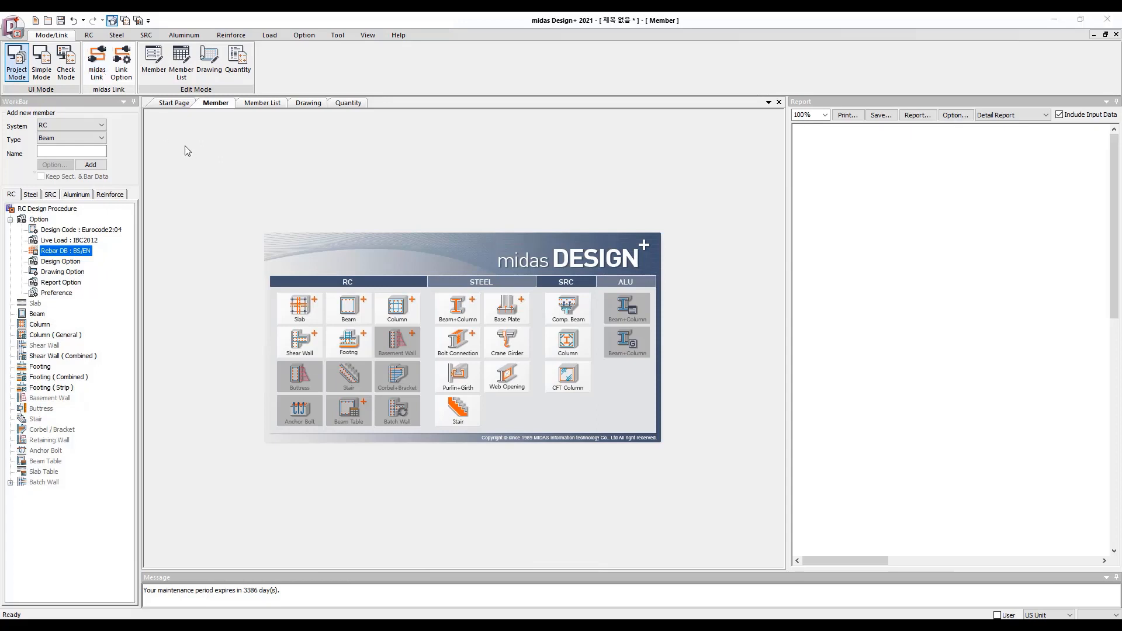
Link the Design+ project with the open RC_Demo model in midas Gen
{"action": "left_click_drag", "start_coordinate": [1, 234], "coordinate": [542, 183]}
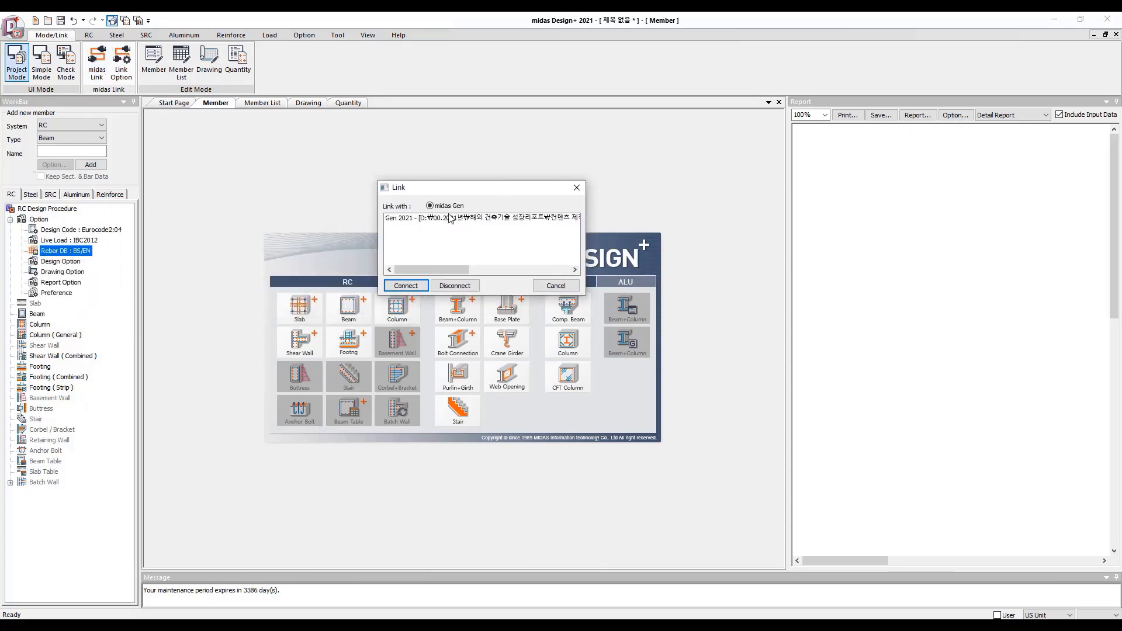
{"action": "double_click", "coordinate": [446, 224]}
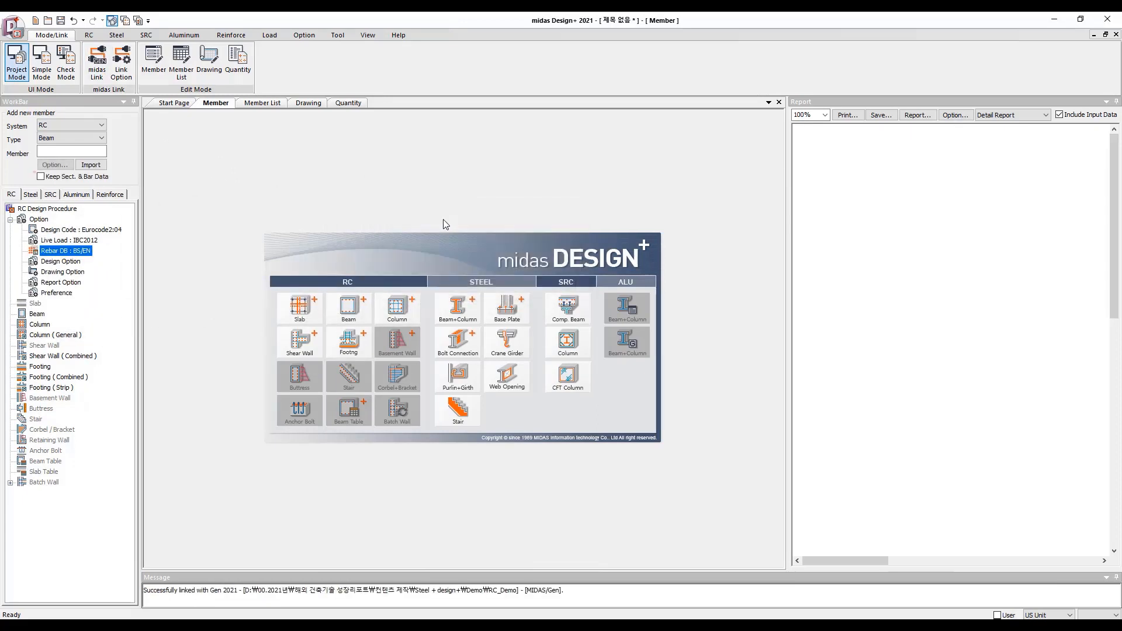
{"action": "left_click_drag", "start_coordinate": [222, 590], "coordinate": [150, 586]}
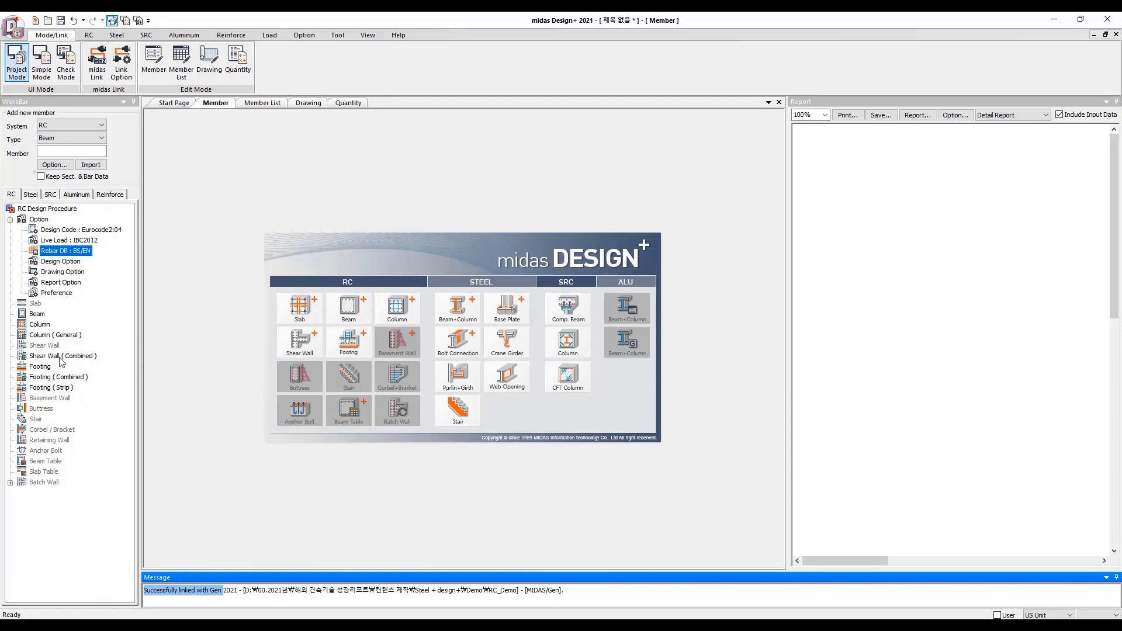
Add a new member under Column (General) and open its design data
{"action": "right_click", "coordinate": [50, 337]}
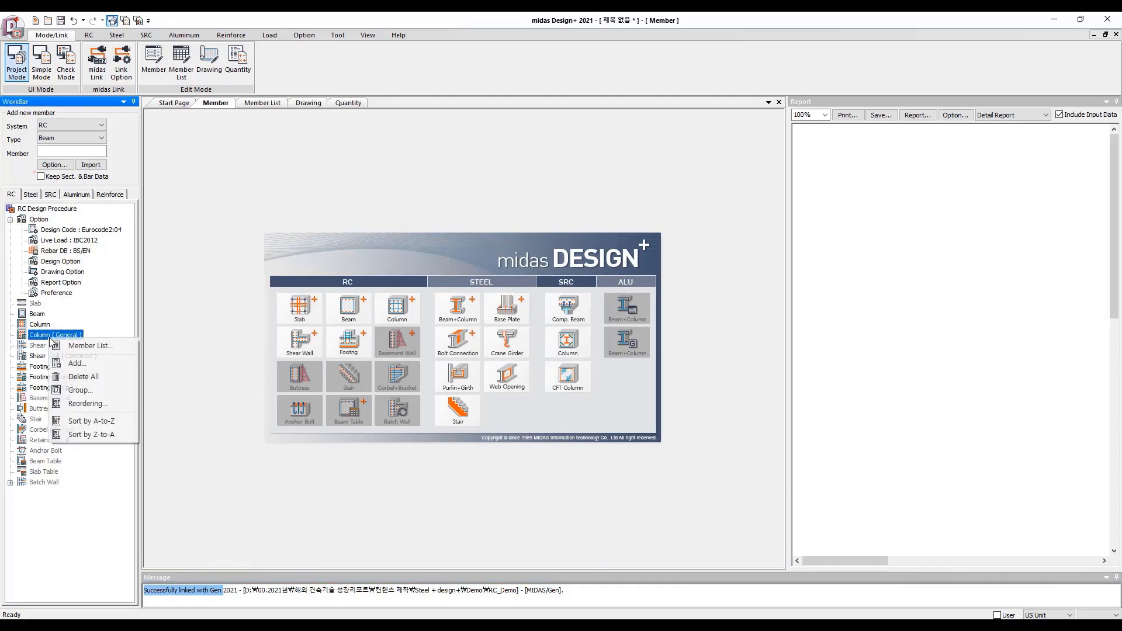
{"action": "left_click", "coordinate": [80, 366]}
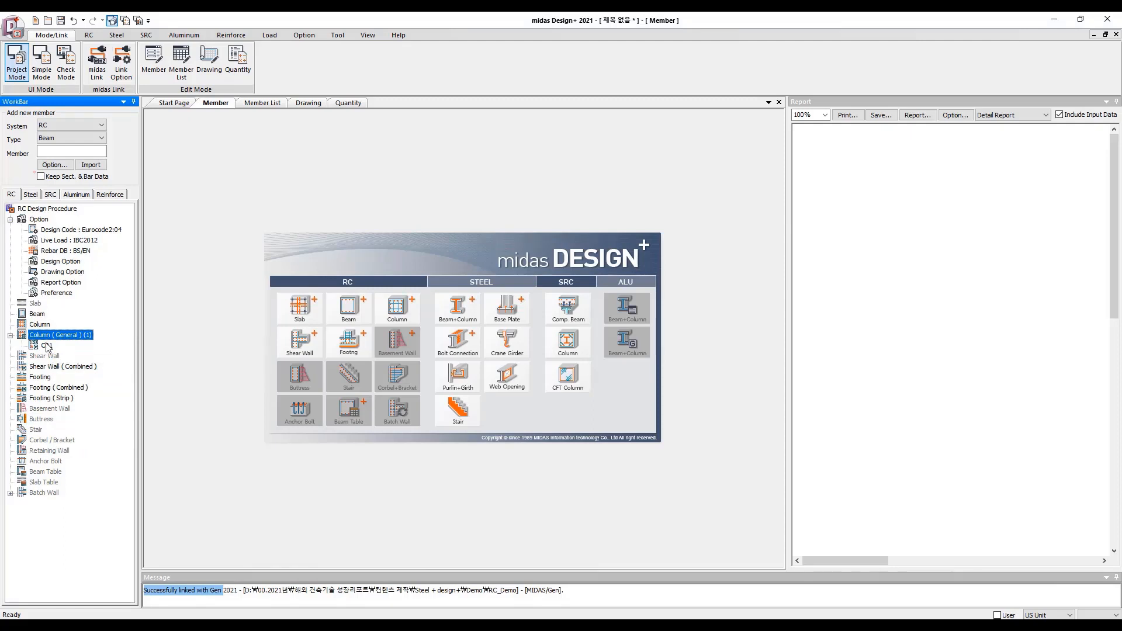
{"action": "double_click", "coordinate": [47, 346]}
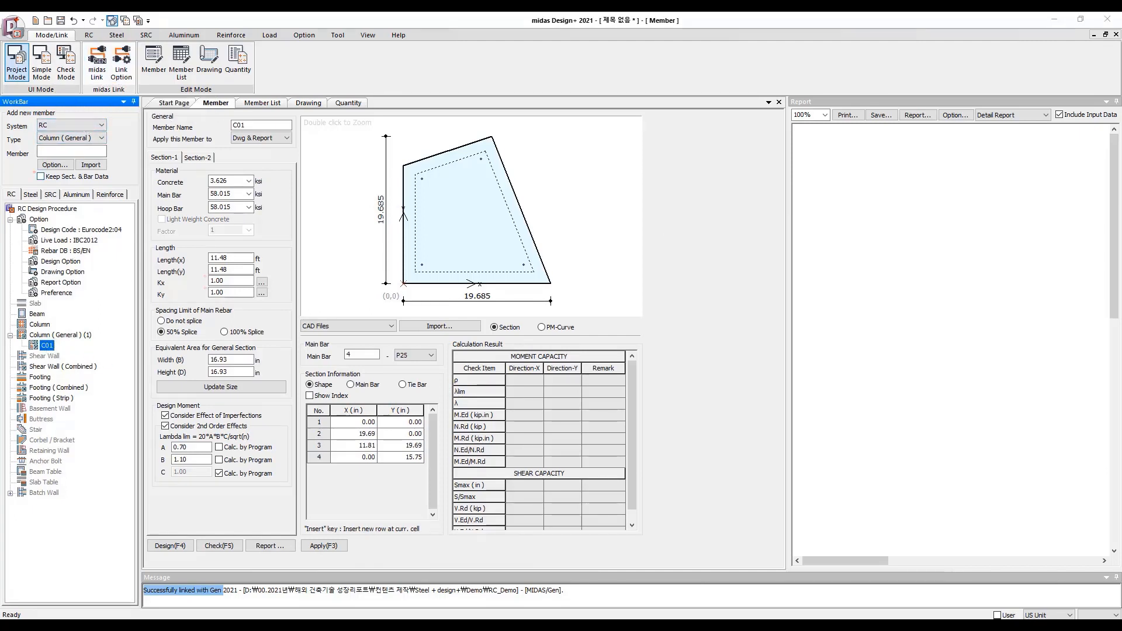
Set the link option's load combination type for general columns to by All Load Combination
{"action": "left_click", "coordinate": [122, 61]}
{"action": "left_click", "coordinate": [412, 286]}
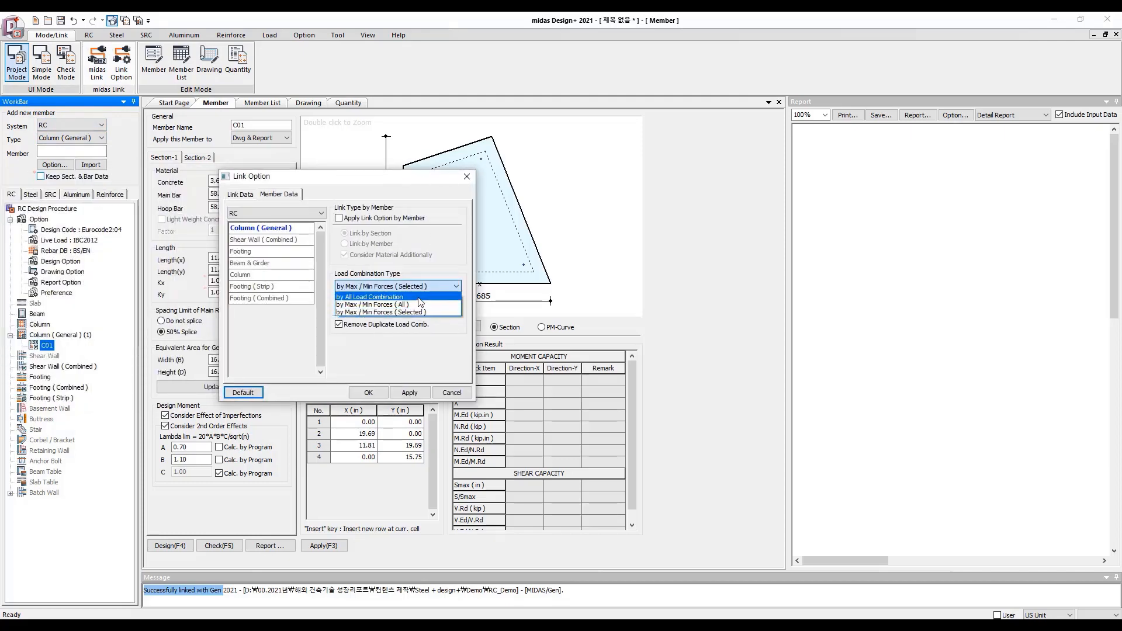
{"action": "left_click", "coordinate": [413, 298]}
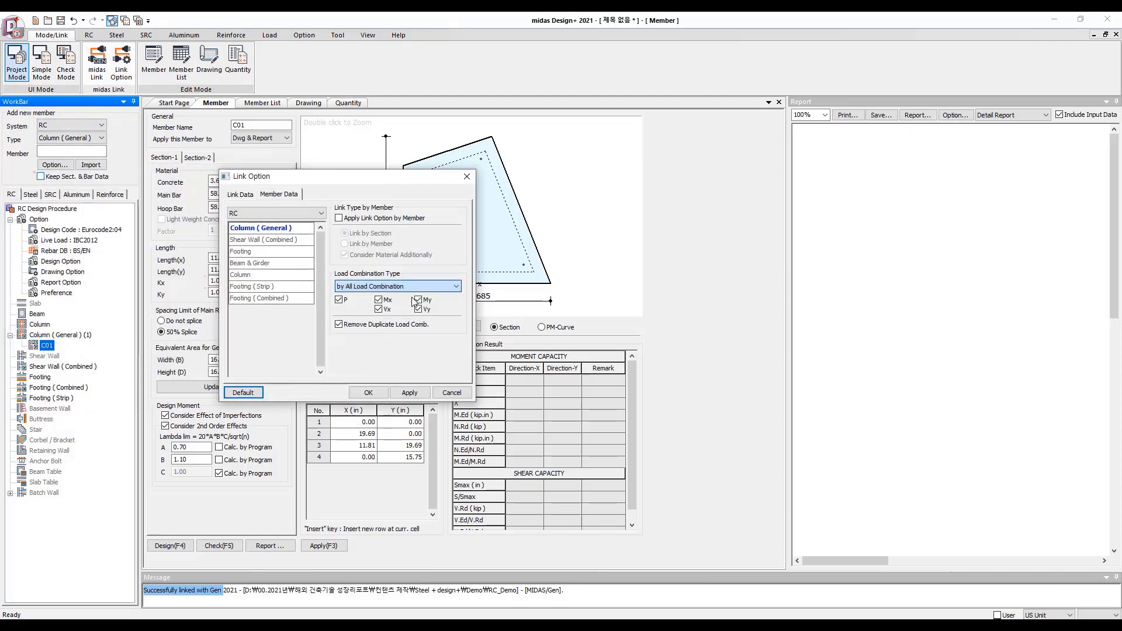
{"action": "left_click", "coordinate": [370, 393]}
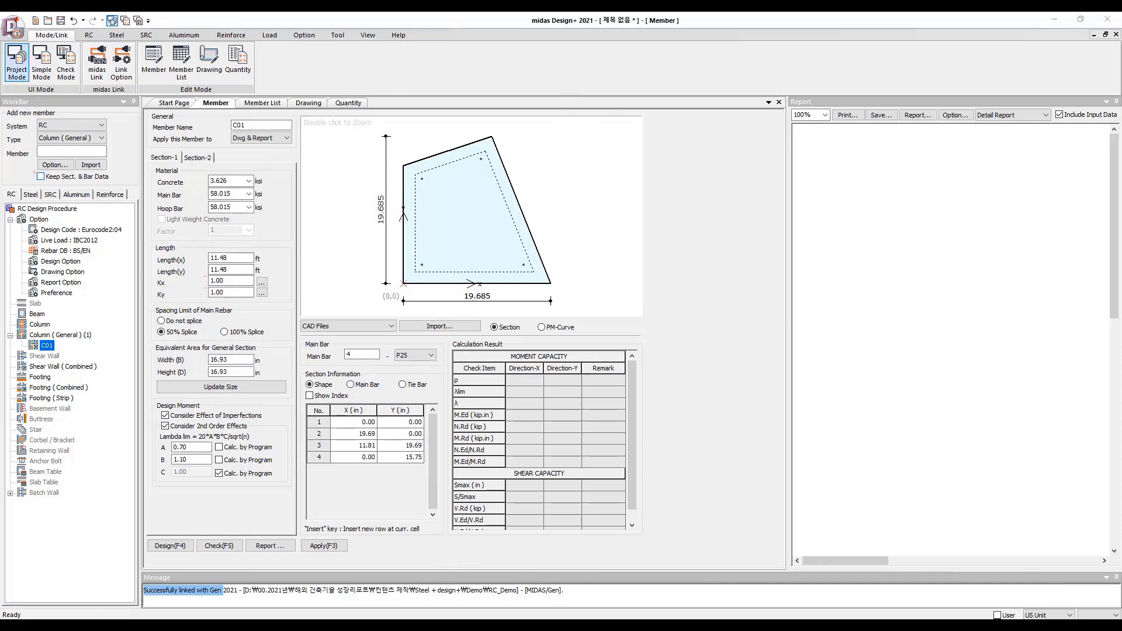
Select the General Column1 members in midas Gen, import them into Design+ as a general column, and open the imported member
{"action": "key", "text": "alt+Tab"}
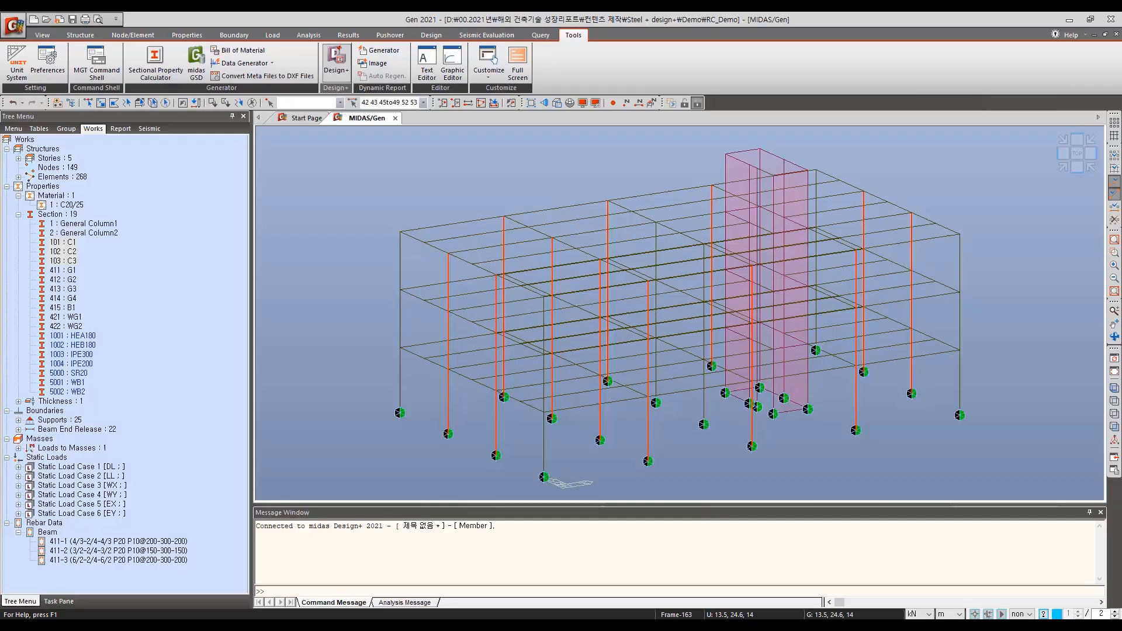
{"action": "left_click", "coordinate": [73, 224]}
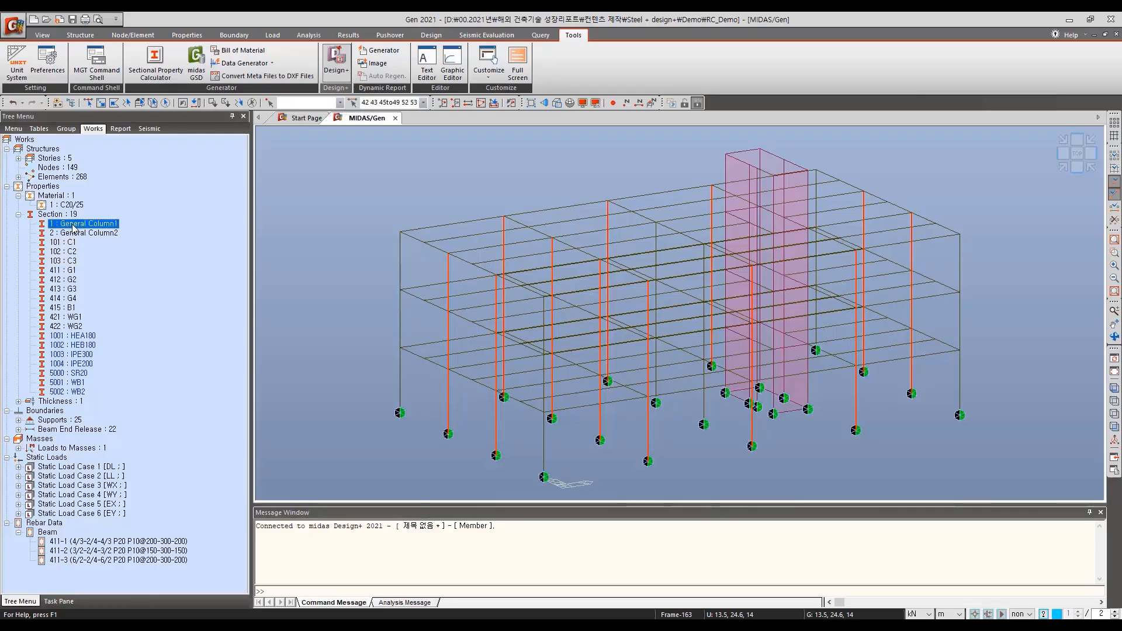
{"action": "left_click", "coordinate": [74, 226]}
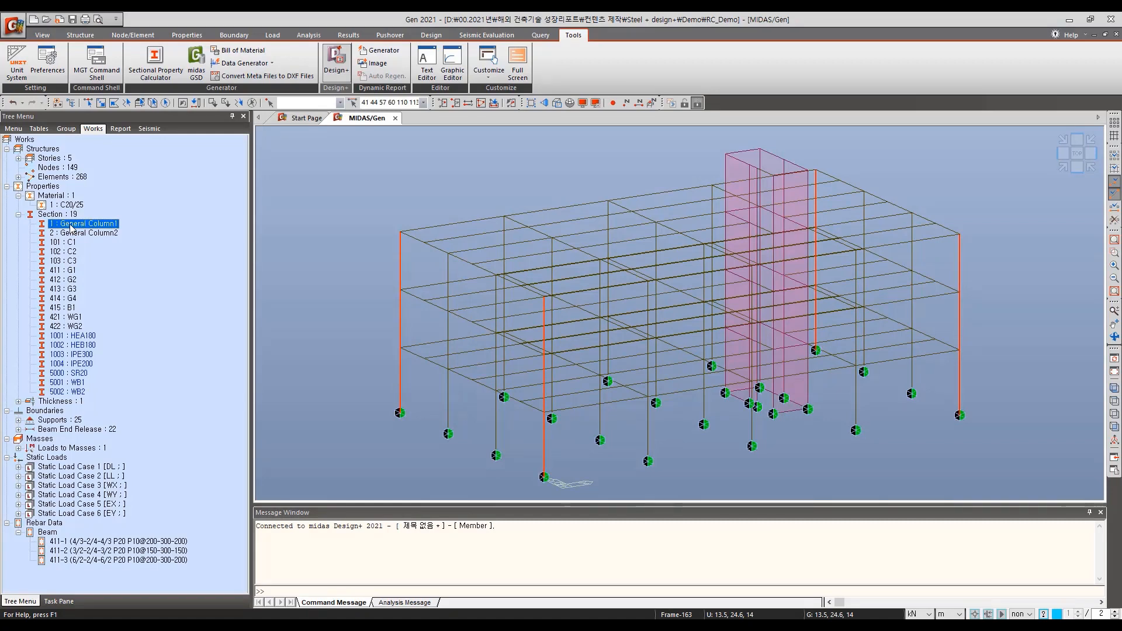
{"action": "key", "text": "alt+Tab"}
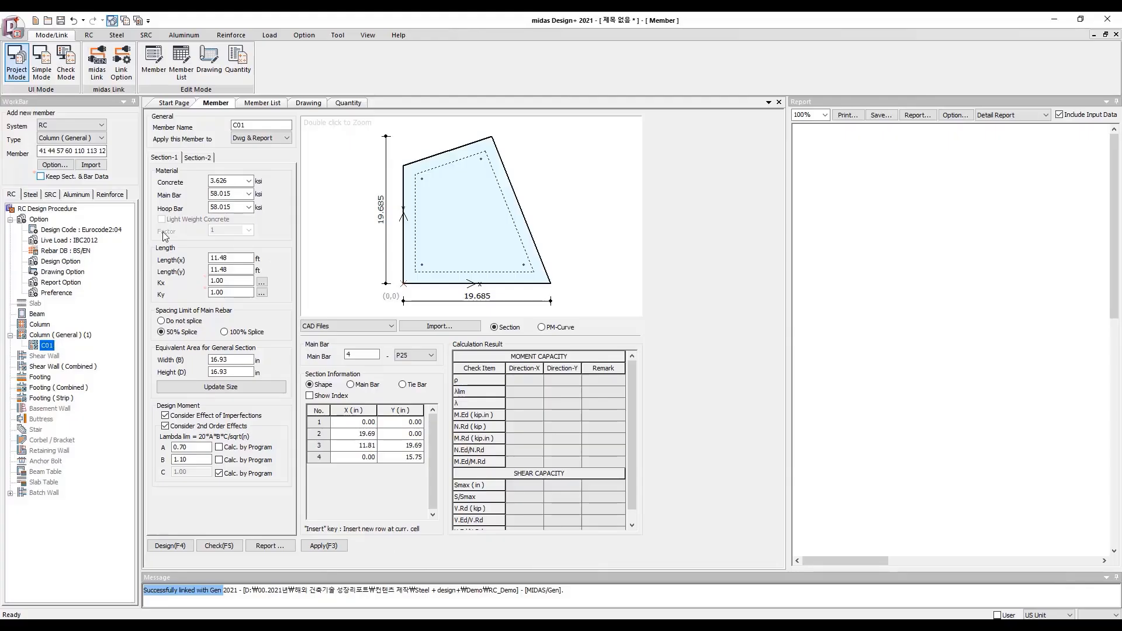
{"action": "left_click", "coordinate": [46, 151]}
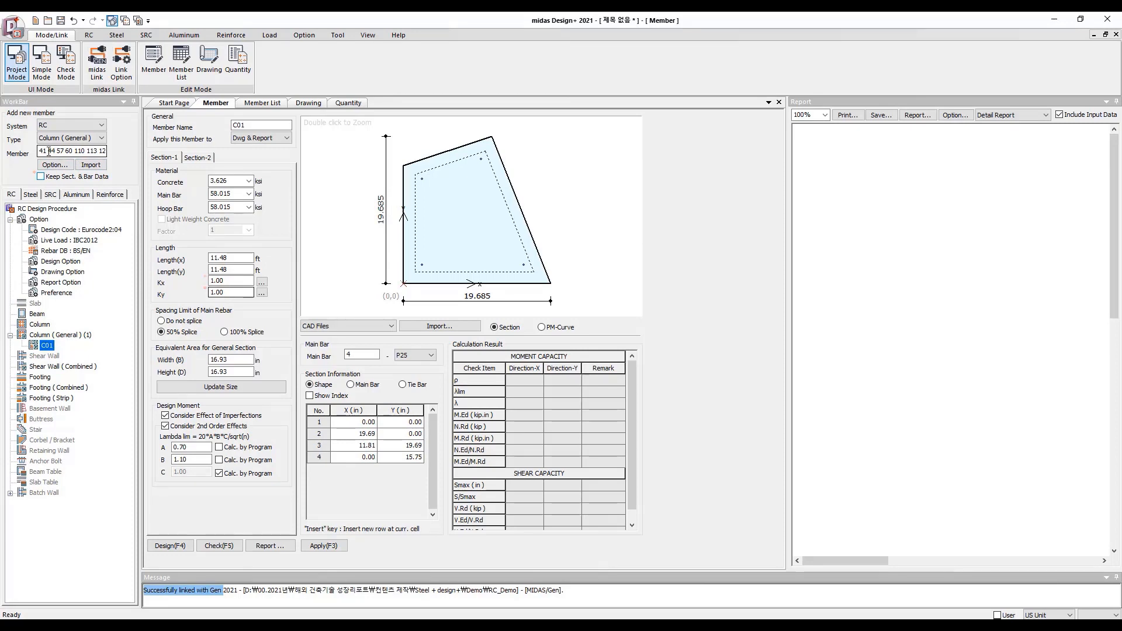
{"action": "left_click", "coordinate": [89, 167]}
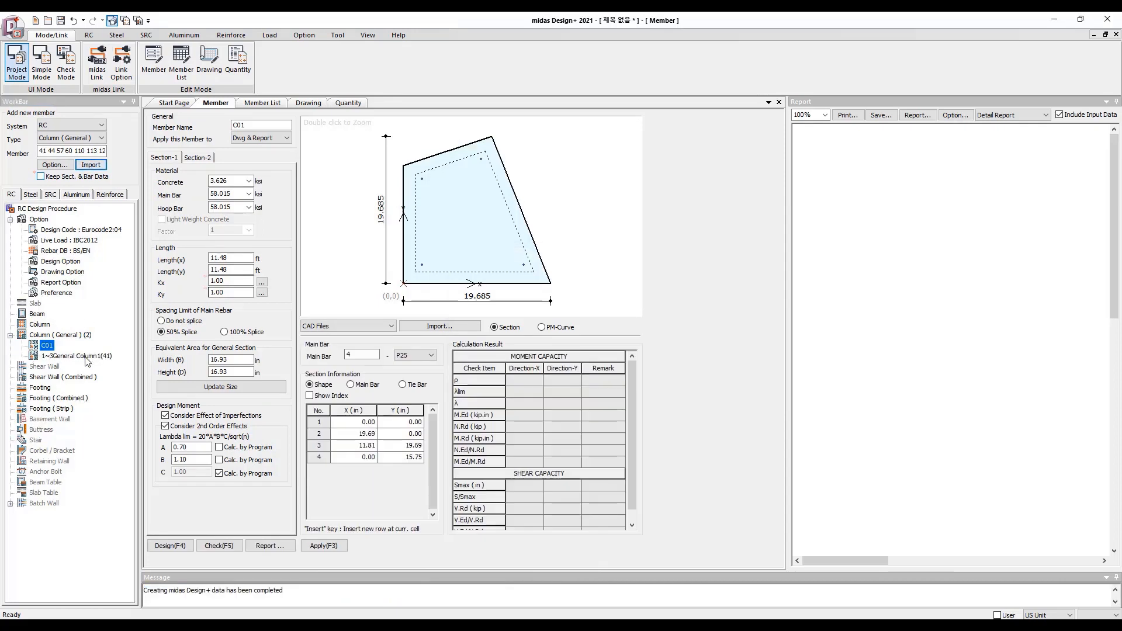
{"action": "left_click", "coordinate": [87, 358]}
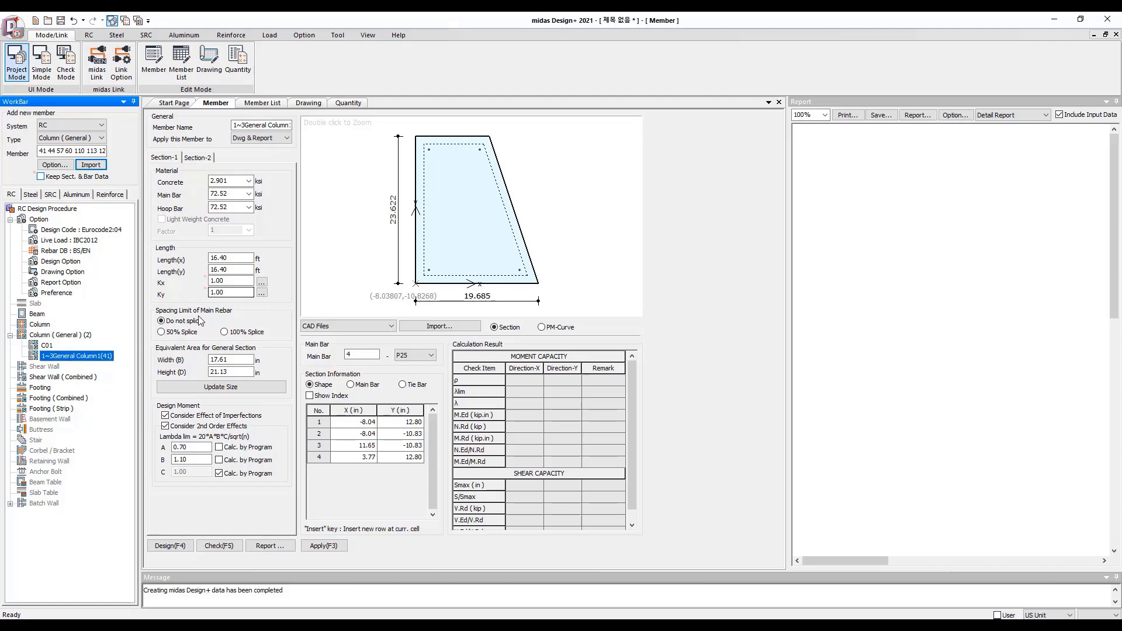
Switch to midas Gen, select the General Column2 members, and return to Design+
{"action": "left_click", "coordinate": [199, 627]}
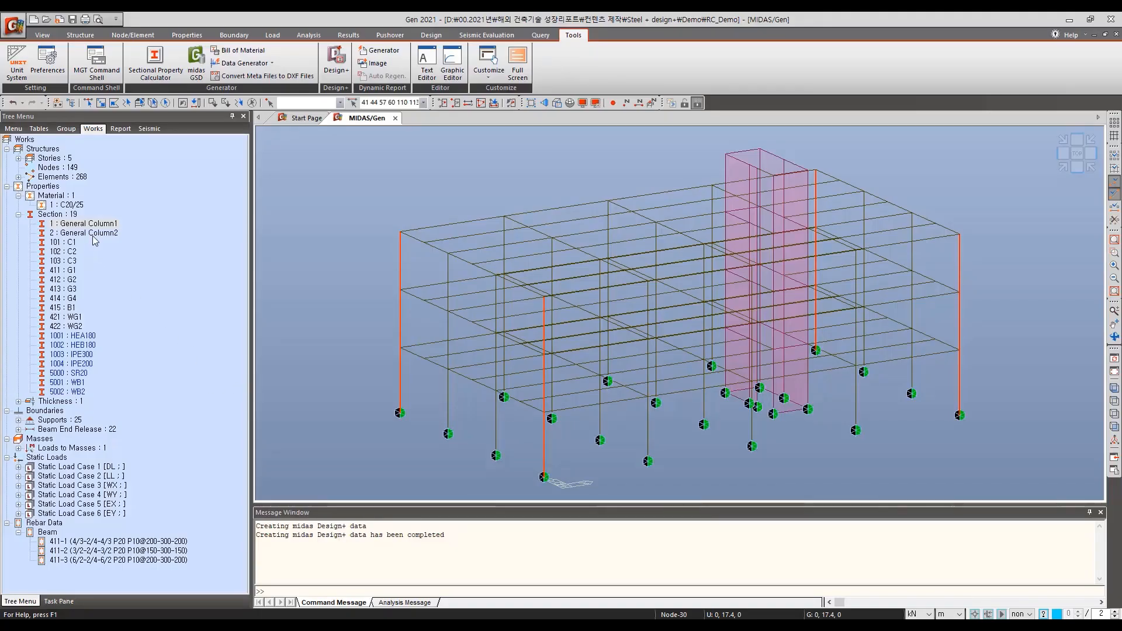
{"action": "left_click", "coordinate": [90, 233]}
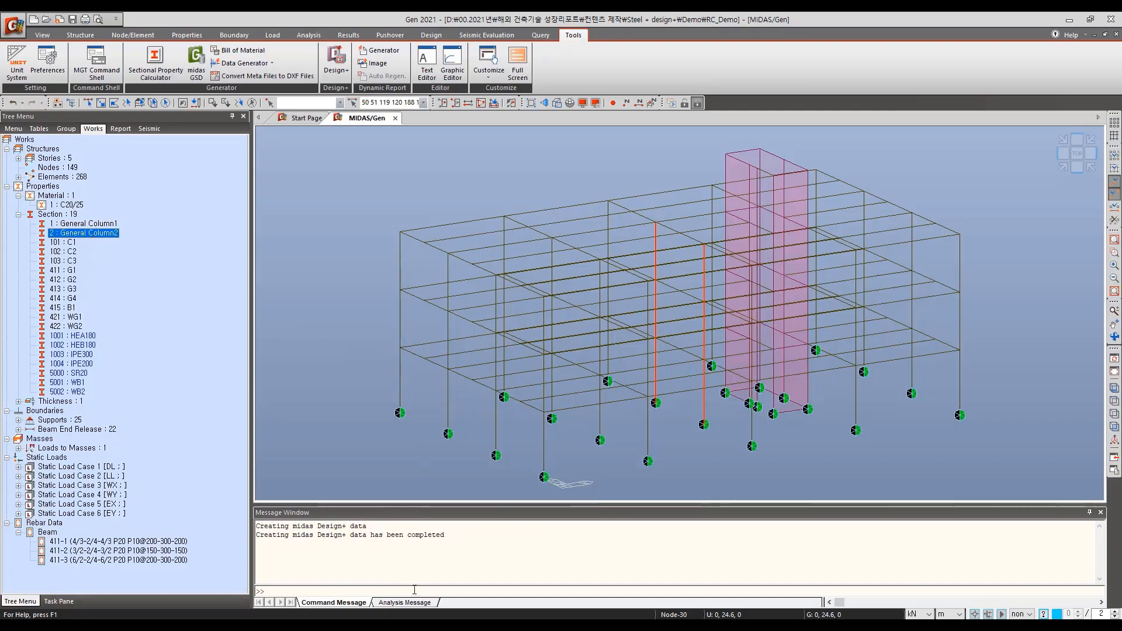
{"action": "left_click", "coordinate": [397, 627]}
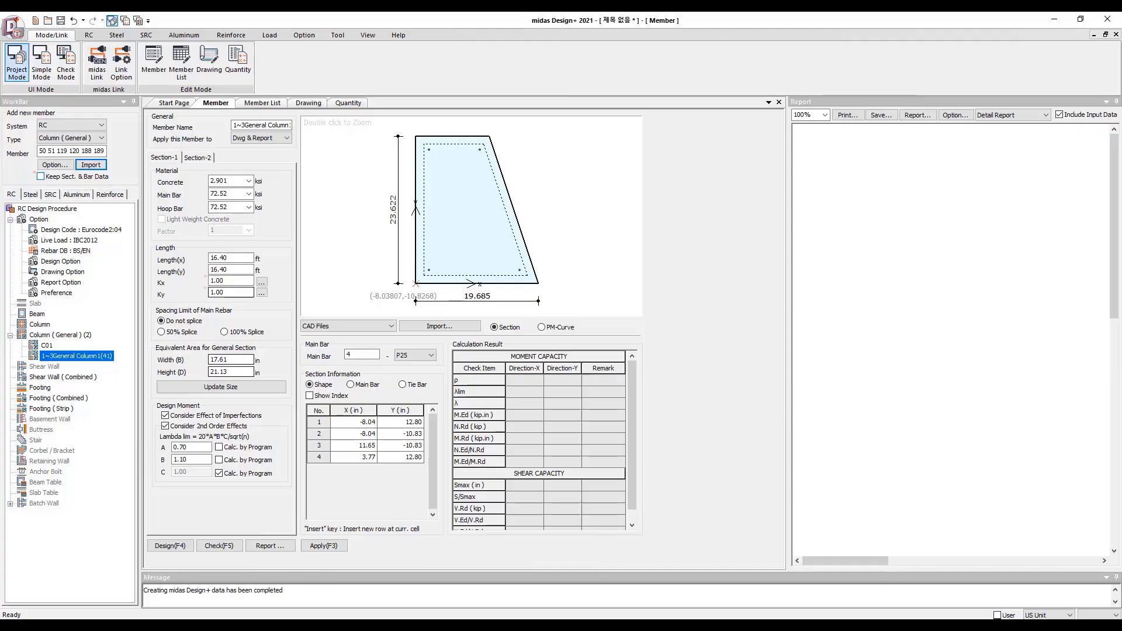
Set the general column load combination type to by Max / Min Forces ( All ) and import the selected General Column2 members
{"action": "left_click", "coordinate": [63, 169]}
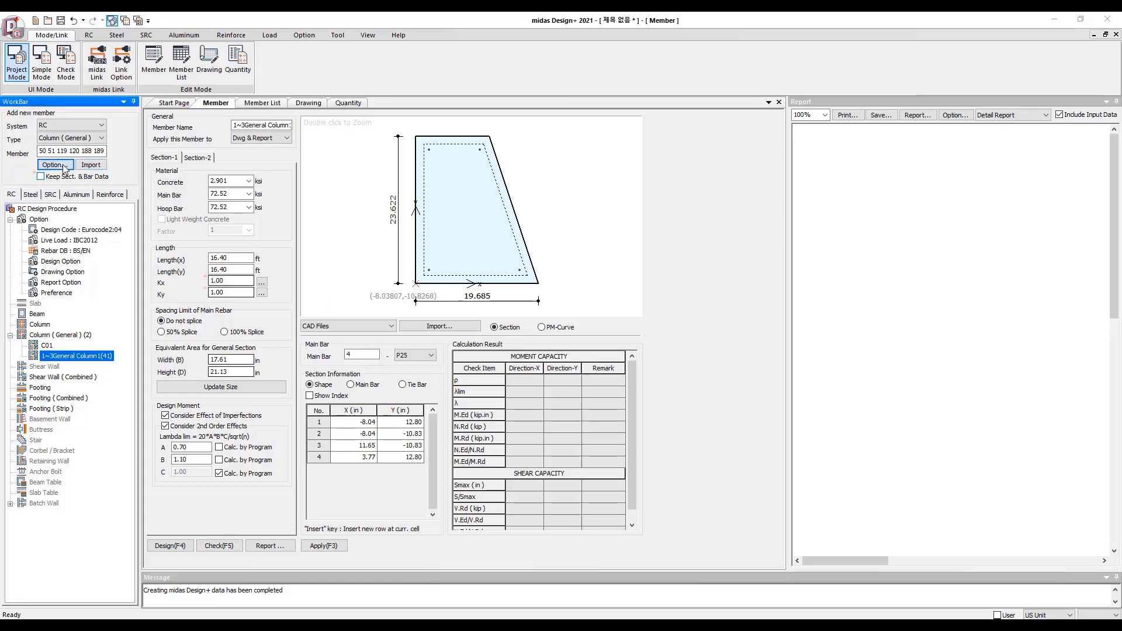
{"action": "left_click", "coordinate": [458, 312]}
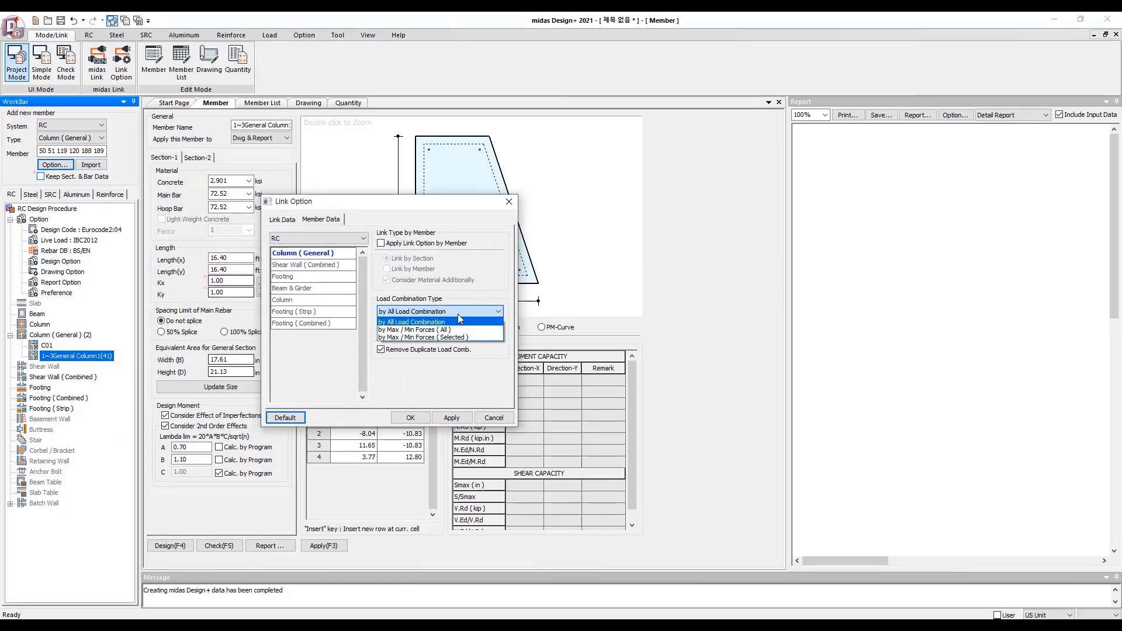
{"action": "left_click", "coordinate": [451, 330]}
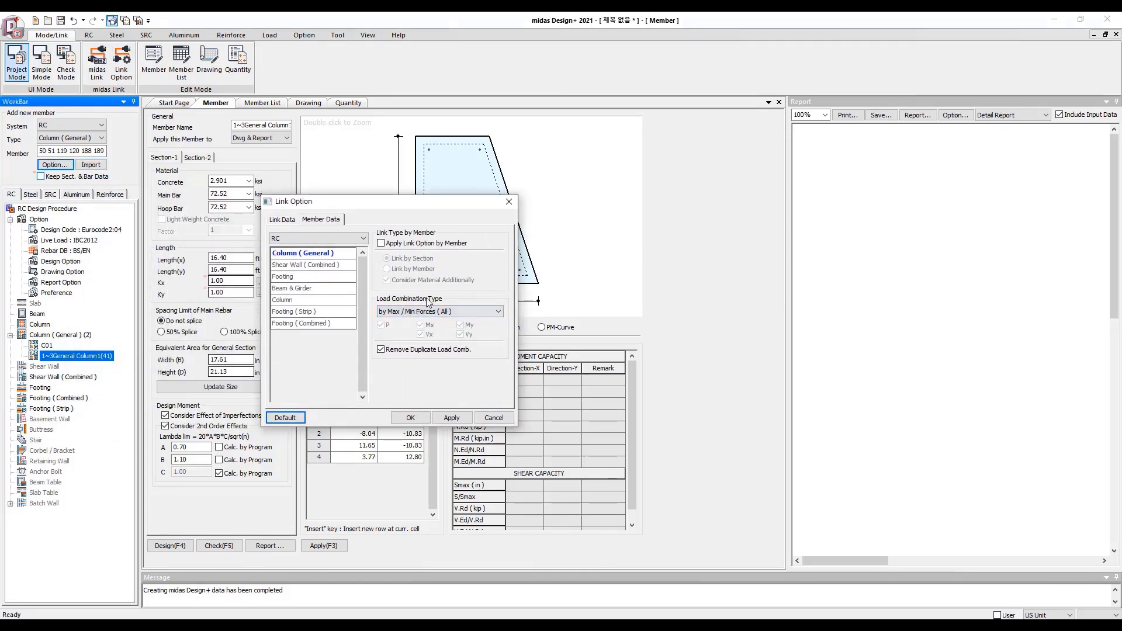
{"action": "left_click", "coordinate": [421, 418]}
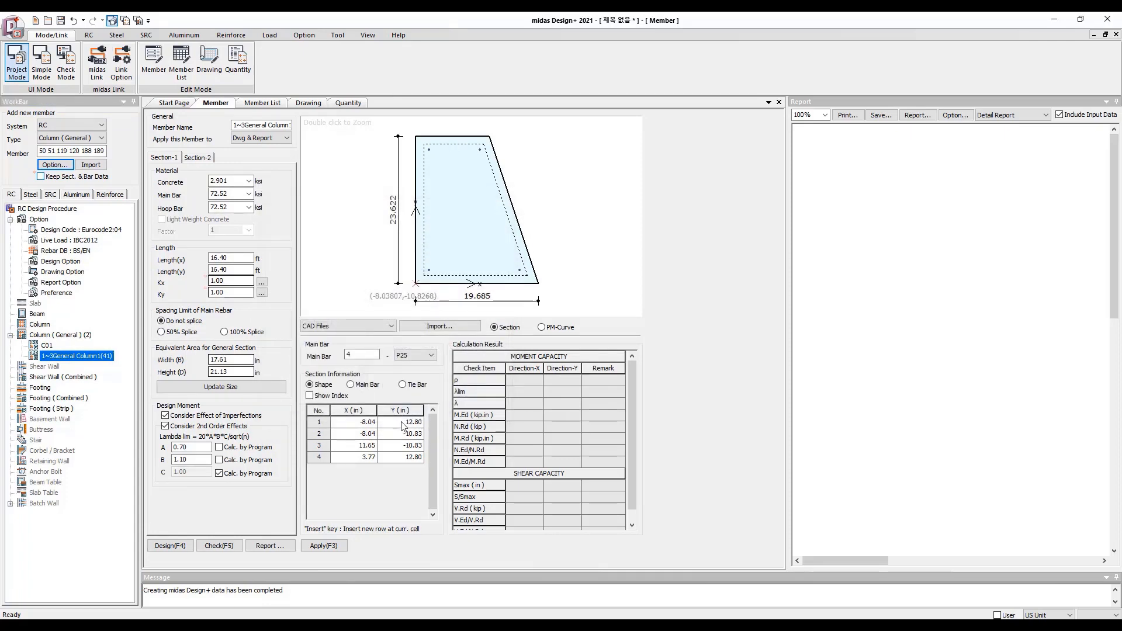
{"action": "left_click", "coordinate": [90, 166]}
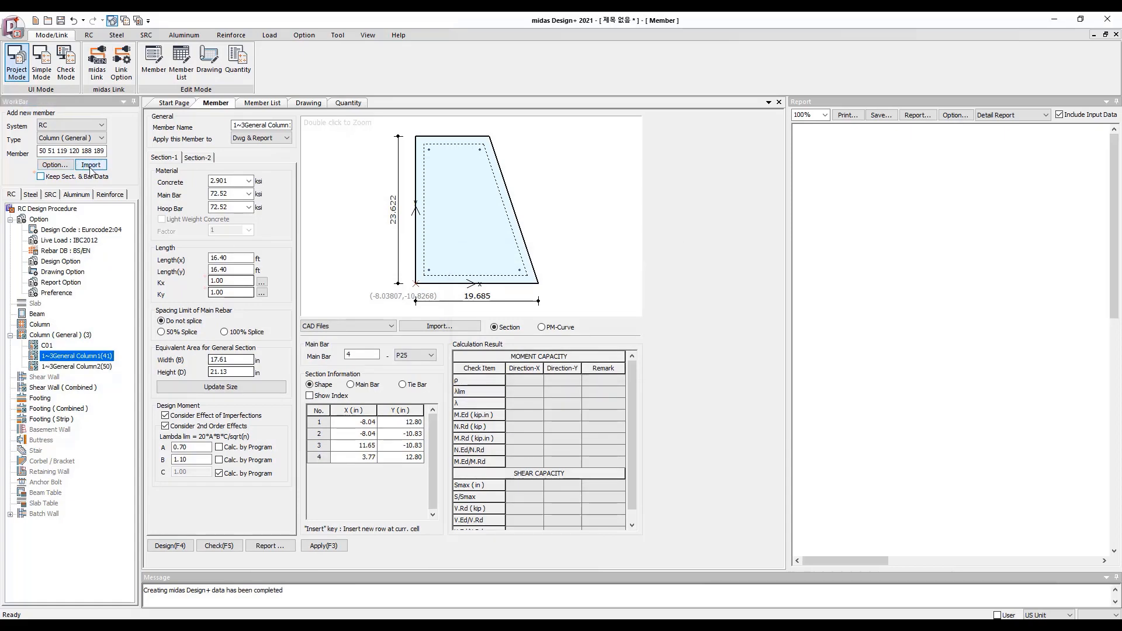
Delete the manually added column C01 from the general column list
{"action": "left_click", "coordinate": [47, 345]}
{"action": "right_click", "coordinate": [47, 346]}
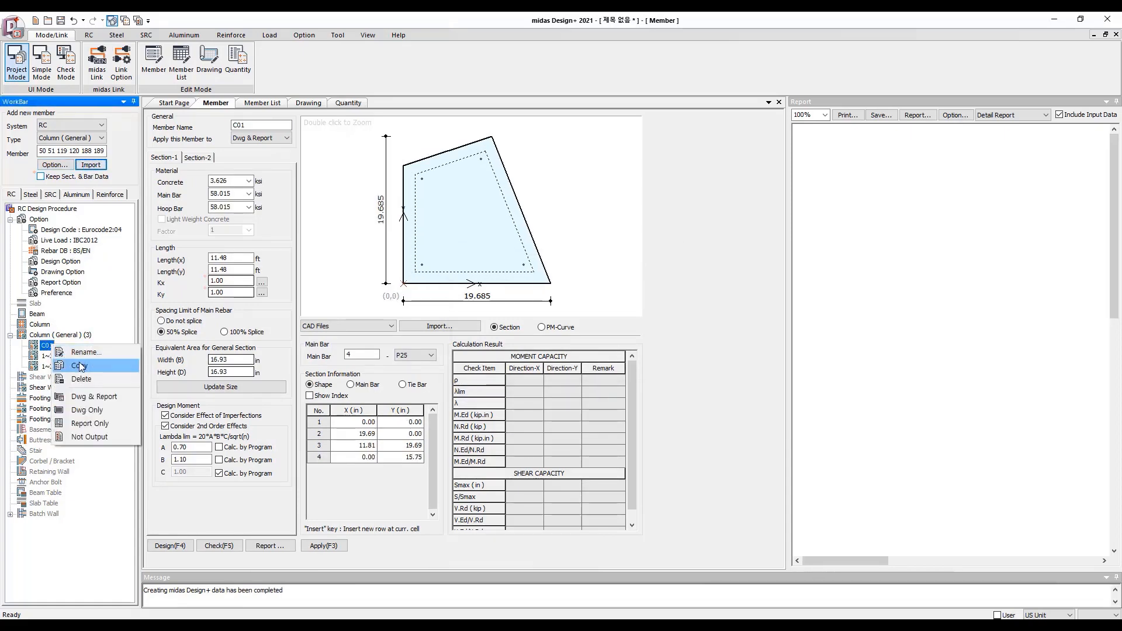
{"action": "left_click", "coordinate": [82, 379]}
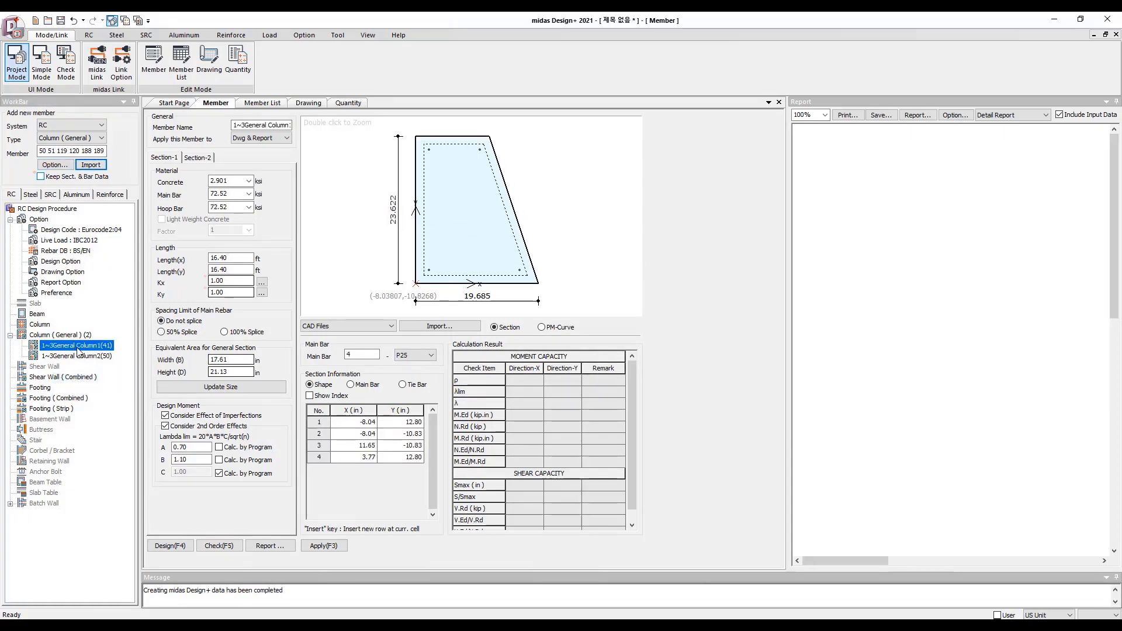
Examine the story range and section name parts in the imported General Column1 member's name
{"action": "left_click", "coordinate": [246, 126]}
{"action": "left_click_drag", "start_coordinate": [246, 125], "coordinate": [231, 125]}
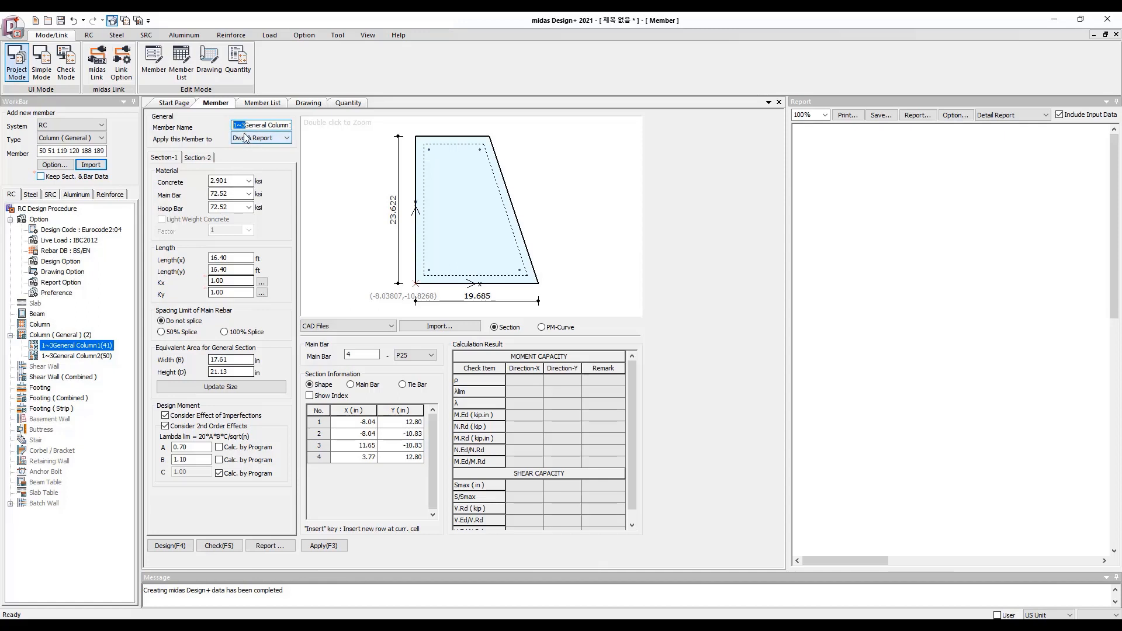
{"action": "left_click", "coordinate": [248, 125]}
{"action": "left_click_drag", "start_coordinate": [247, 125], "coordinate": [289, 131]}
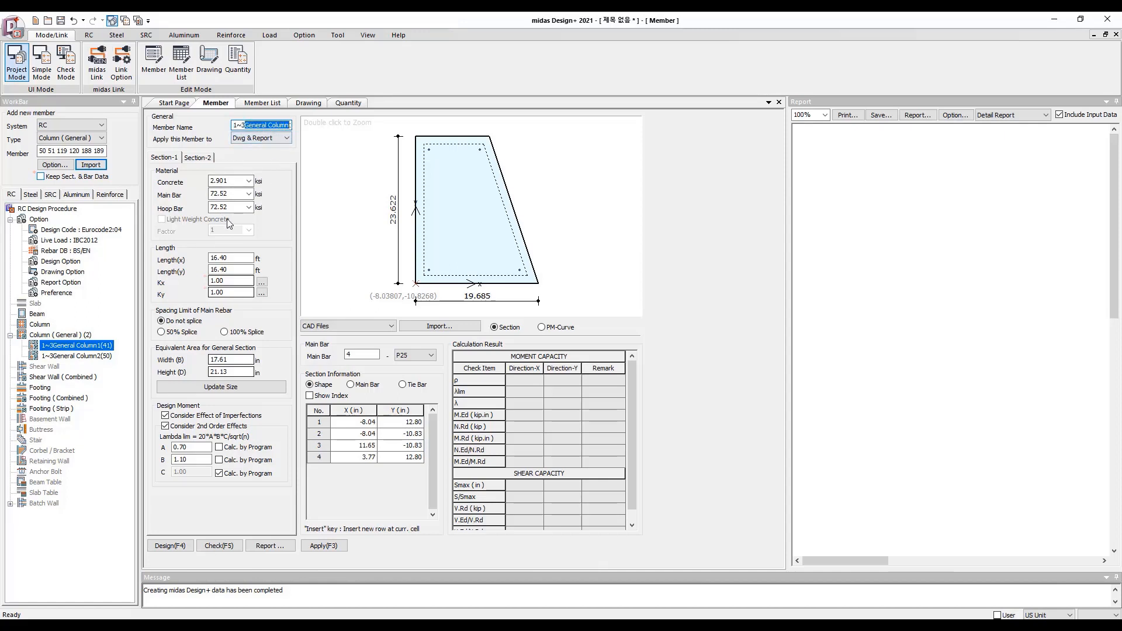
Set the Kx and Ky effective length factors of General Column1 to 0.50
{"action": "mouse_move", "coordinate": [282, 125]}
{"action": "left_mouse_down"}
{"action": "mouse_move", "coordinate": [304, 126]}
{"action": "mouse_move", "coordinate": [288, 126]}
{"action": "left_mouse_up"}
{"action": "left_click", "coordinate": [262, 282]}
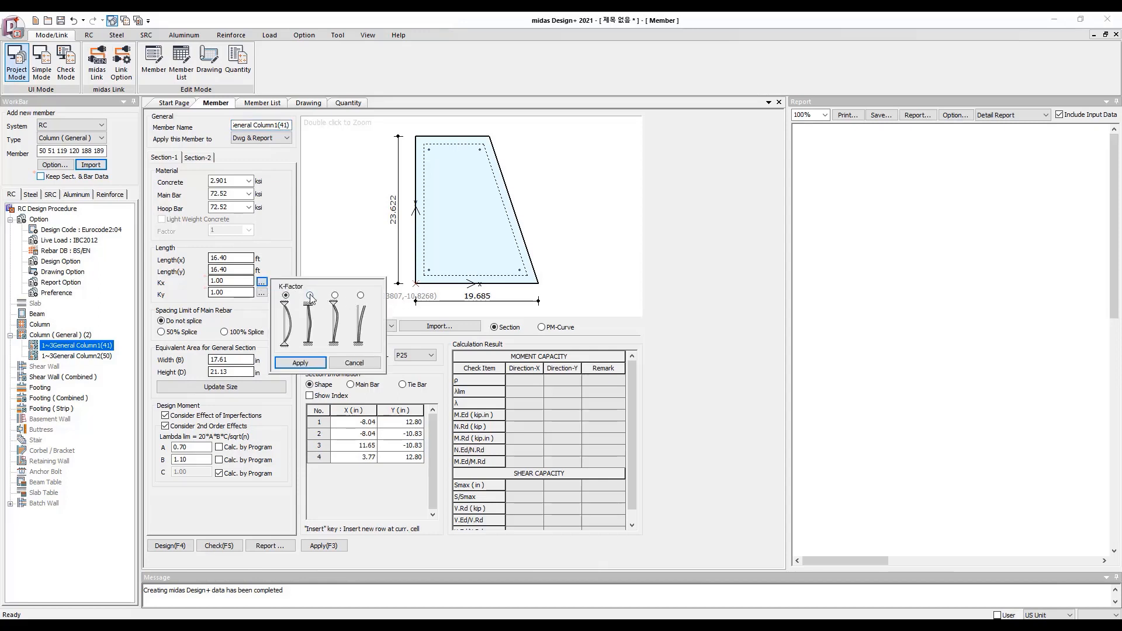
{"action": "left_click", "coordinate": [314, 368]}
{"action": "left_click", "coordinate": [261, 292]}
{"action": "left_click", "coordinate": [309, 366]}
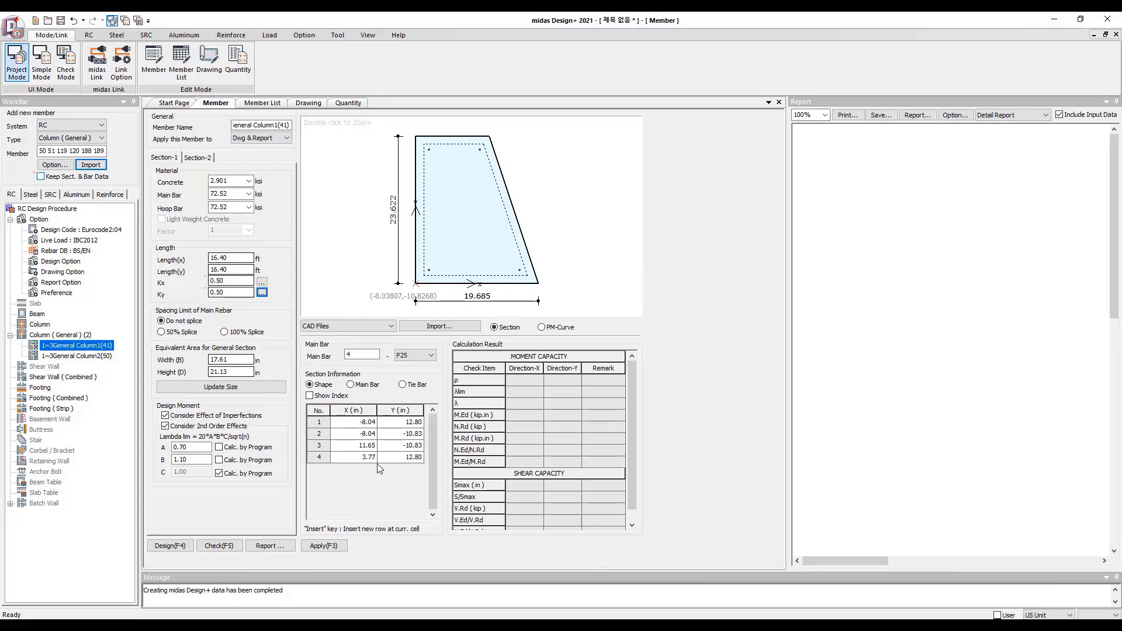
Switch the unit system to SI Unit and run the design check on General Column1
{"action": "left_click", "coordinate": [1050, 615]}
{"action": "left_click", "coordinate": [1043, 591]}
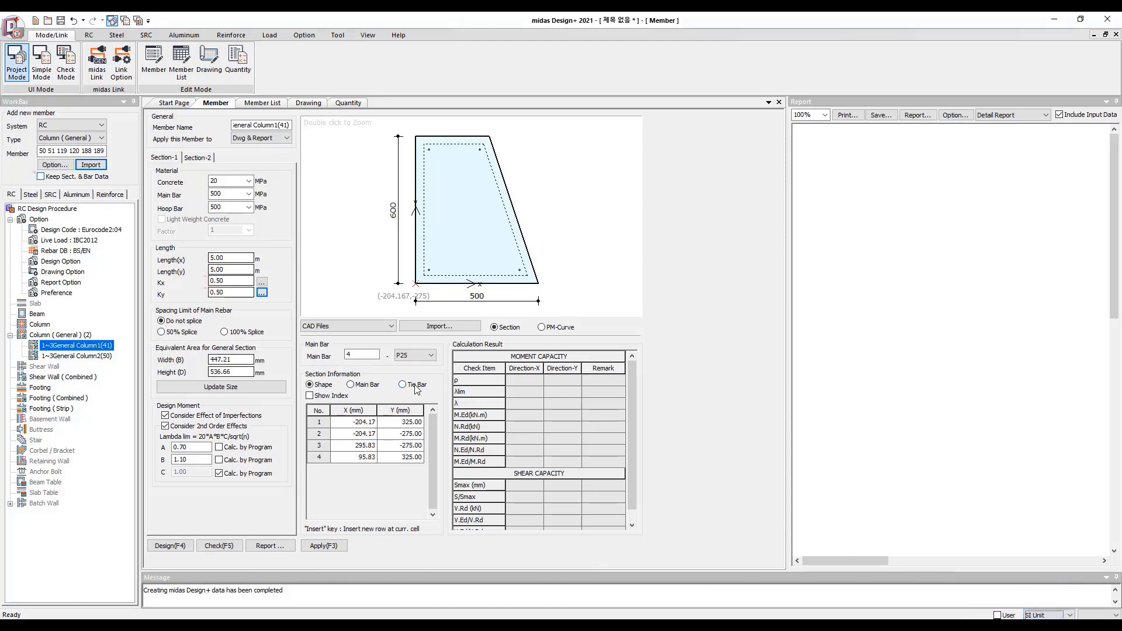
{"action": "left_click", "coordinate": [230, 547]}
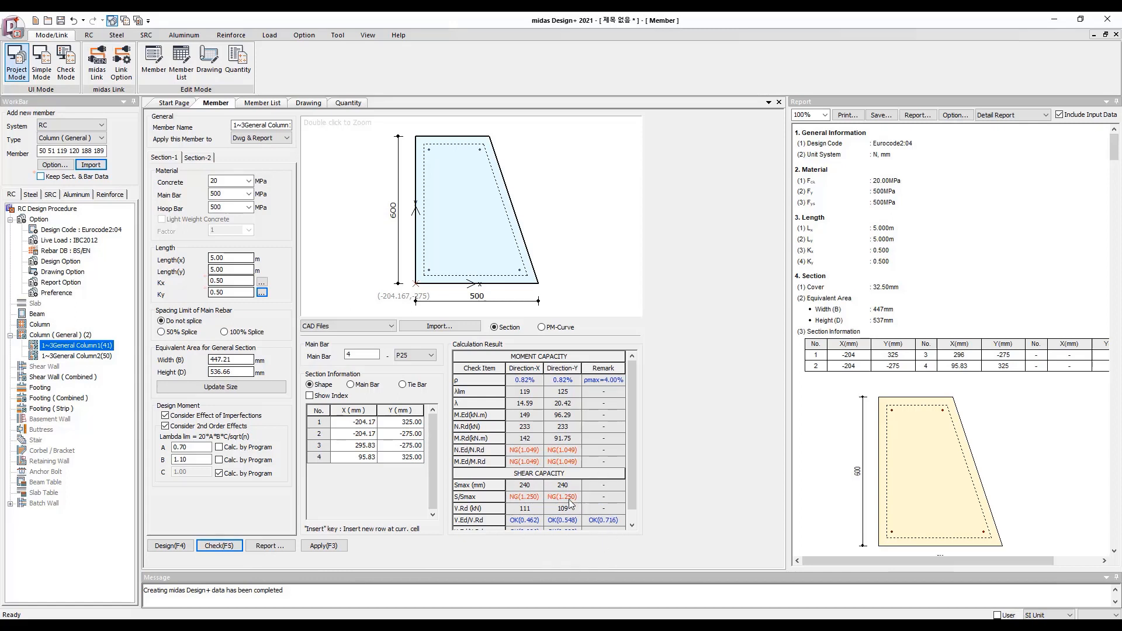
Set the main reinforcement of General Column1 to 9 bars of P20
{"action": "double_click", "coordinate": [354, 355]}
{"action": "type", "text": "9"}
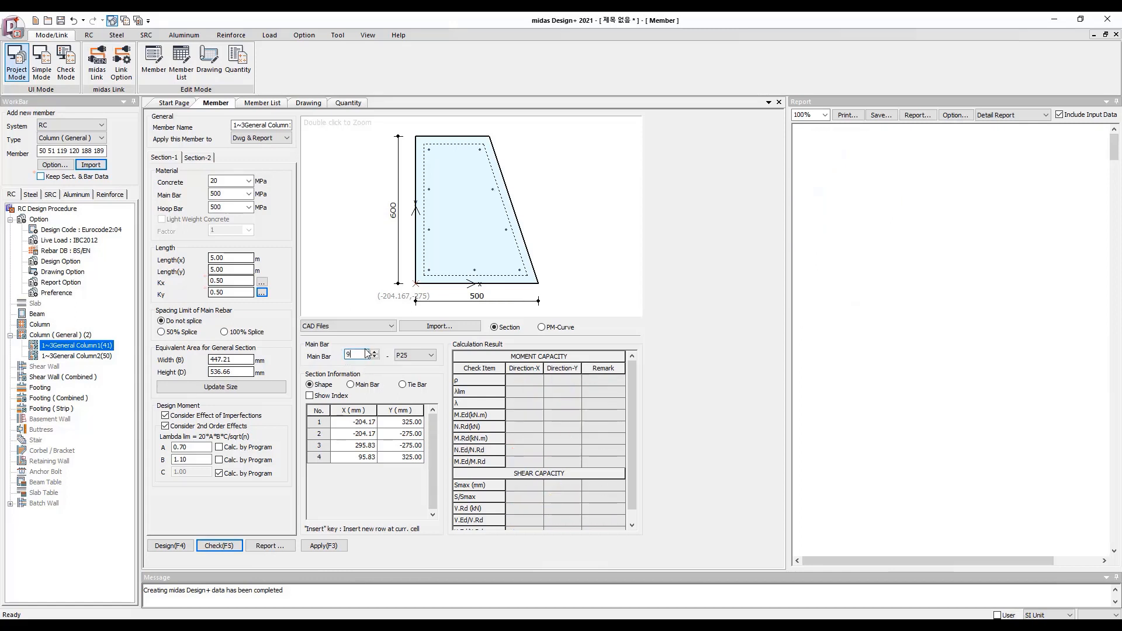
{"action": "left_click", "coordinate": [431, 355]}
{"action": "left_click", "coordinate": [413, 442]}
Set the end hoop bar spacing of General Column1 to 200 mm, recheck the column and review its capacity results
{"action": "left_click", "coordinate": [199, 157]}
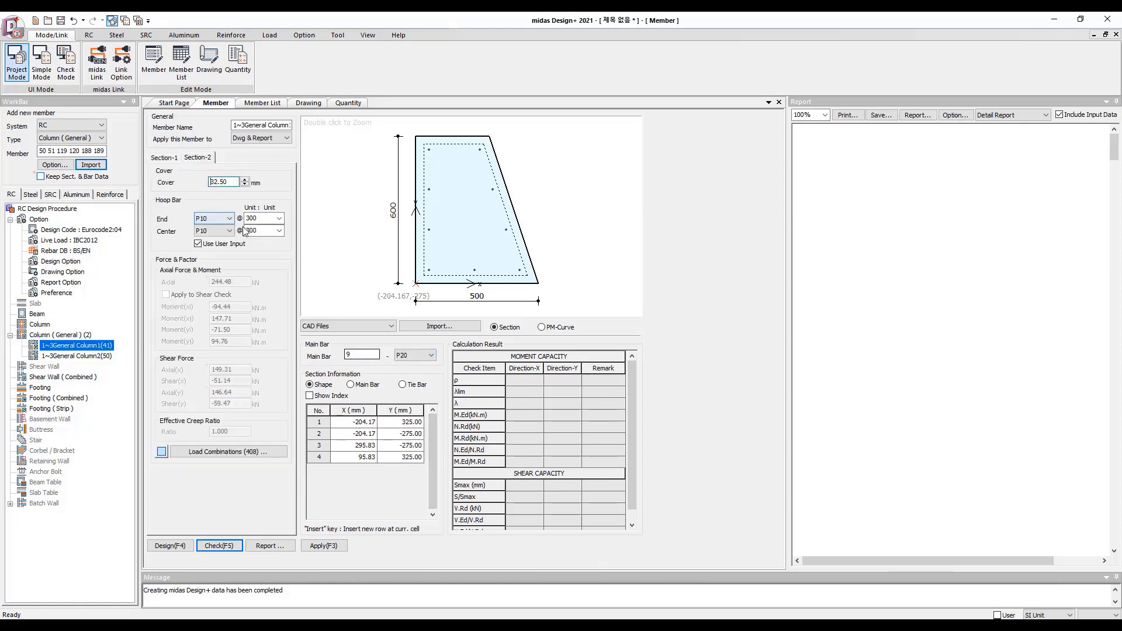
{"action": "double_click", "coordinate": [267, 221]}
{"action": "type", "text": "2"}
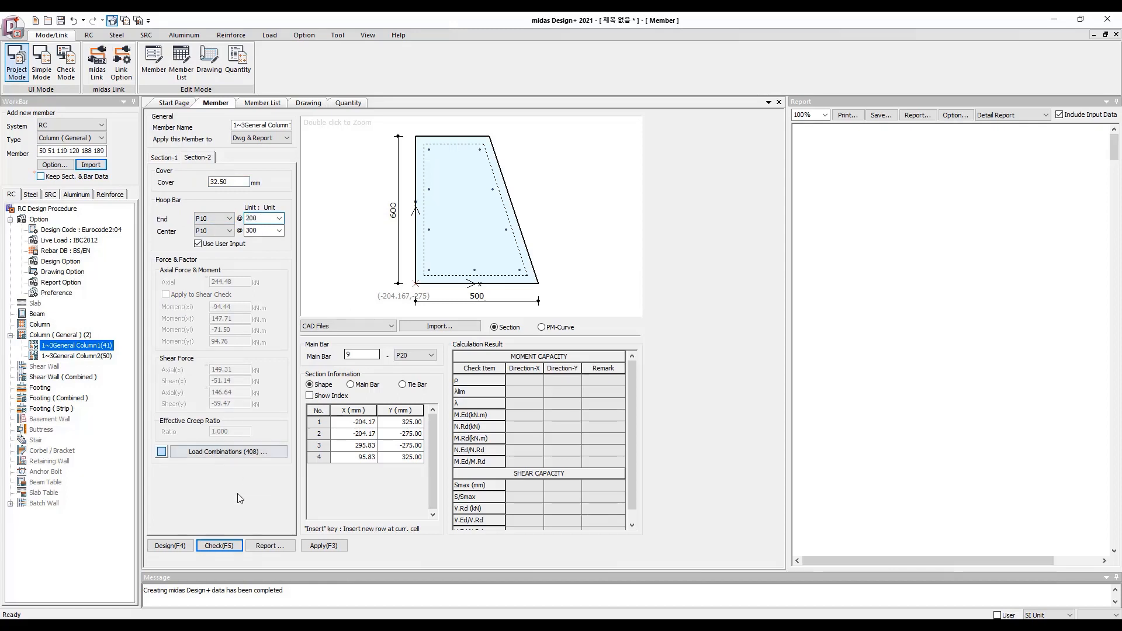
{"action": "left_click", "coordinate": [233, 545]}
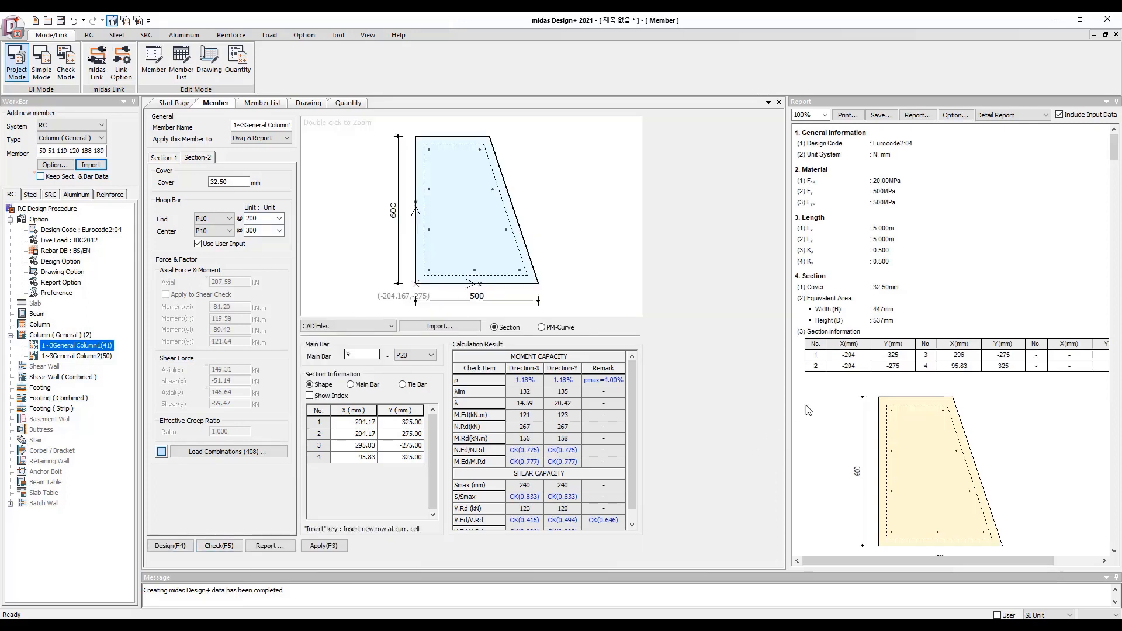
{"action": "left_click_drag", "start_coordinate": [634, 468], "coordinate": [625, 516]}
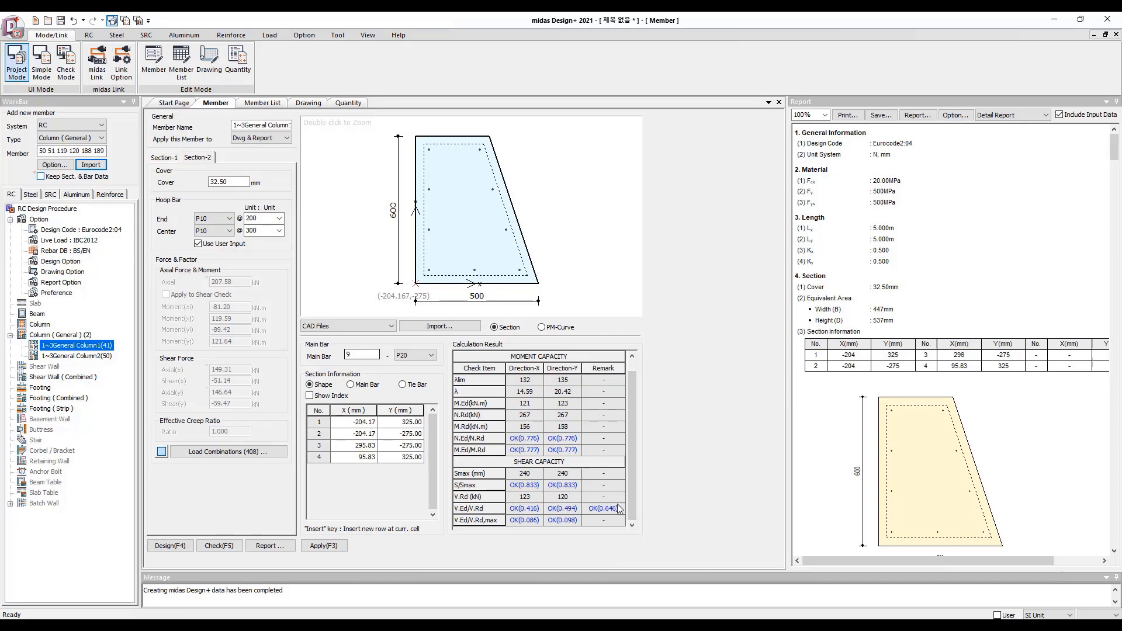
Set the Kx and Ky effective length factors of General Column2 to 0.50
{"action": "left_click", "coordinate": [99, 358]}
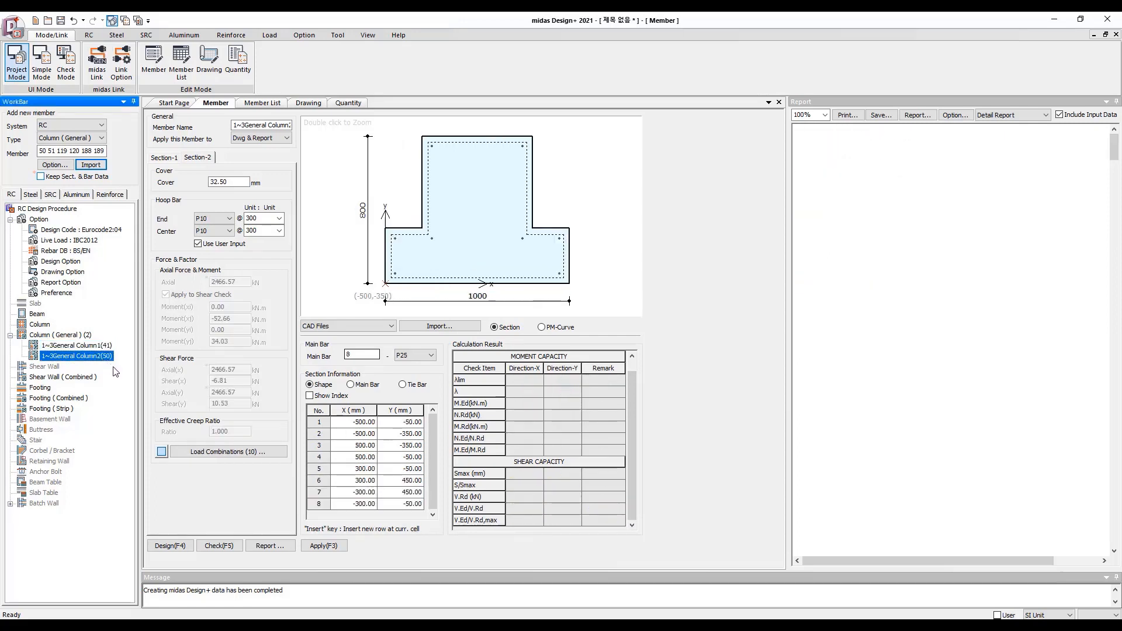
{"action": "left_click", "coordinate": [166, 158]}
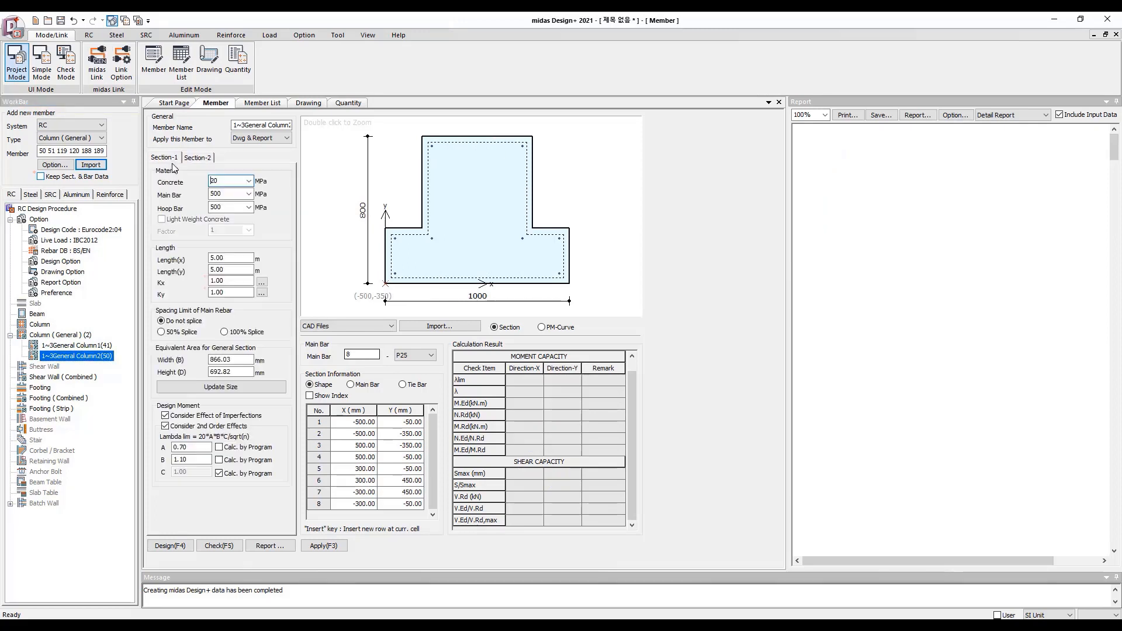
{"action": "left_click", "coordinate": [261, 281]}
{"action": "left_click", "coordinate": [310, 296]}
{"action": "left_click", "coordinate": [301, 363]}
{"action": "left_click", "coordinate": [261, 292]}
{"action": "left_click", "coordinate": [311, 297]}
{"action": "left_click", "coordinate": [304, 364]}
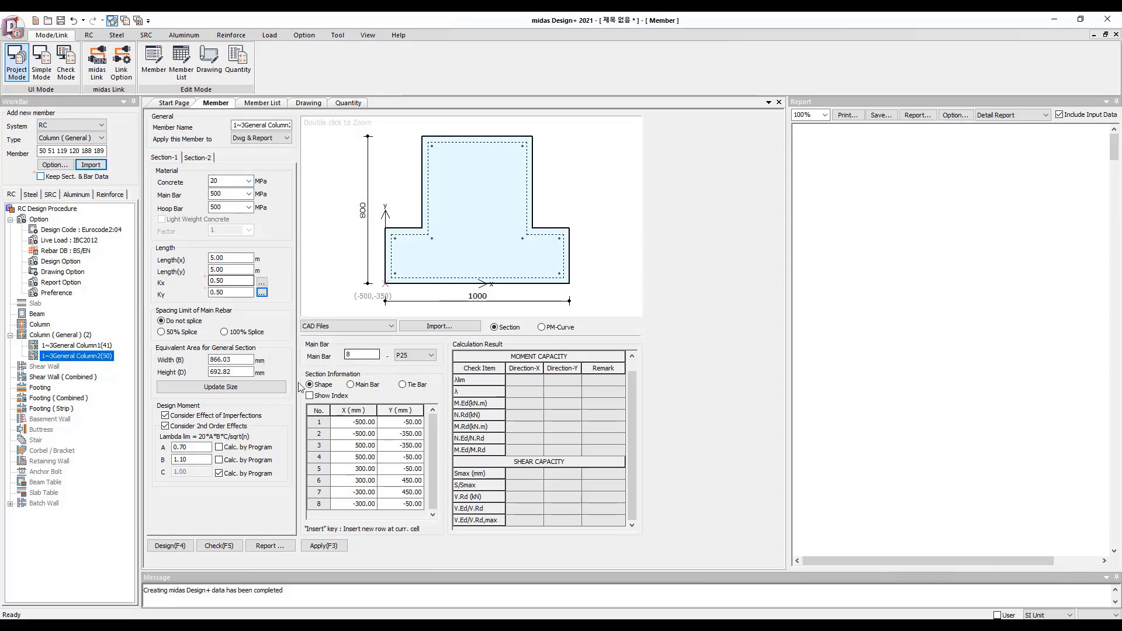
Check General Column2, set its end hoop bar spacing to 200 mm and run the check again
{"action": "left_click", "coordinate": [221, 546]}
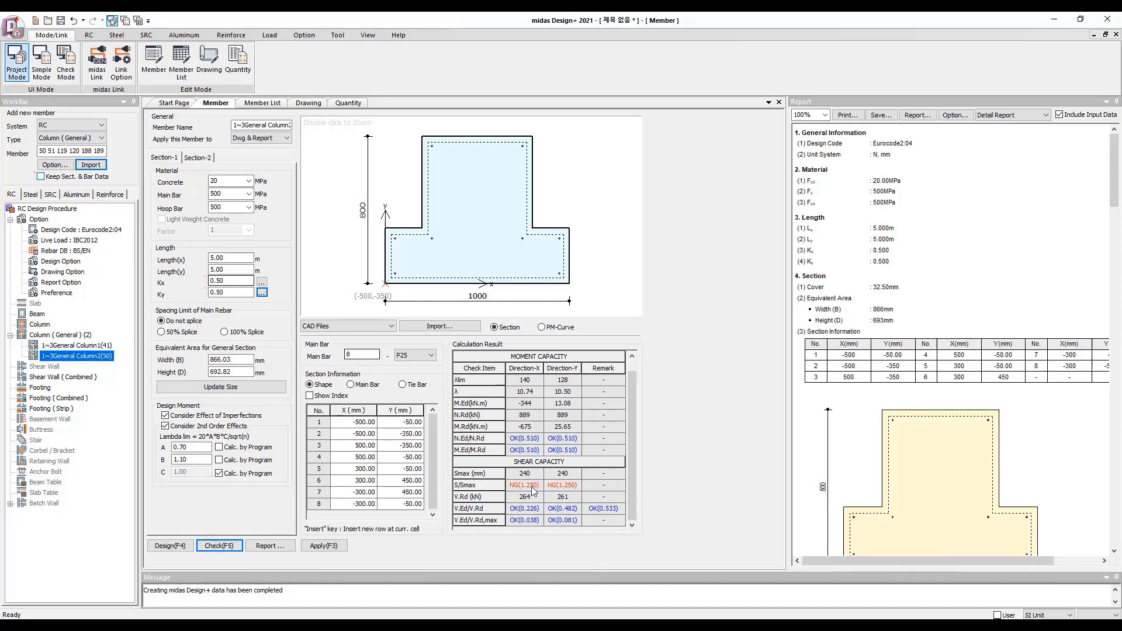
{"action": "left_click", "coordinate": [201, 159]}
{"action": "left_click", "coordinate": [280, 218]}
{"action": "left_click", "coordinate": [262, 252]}
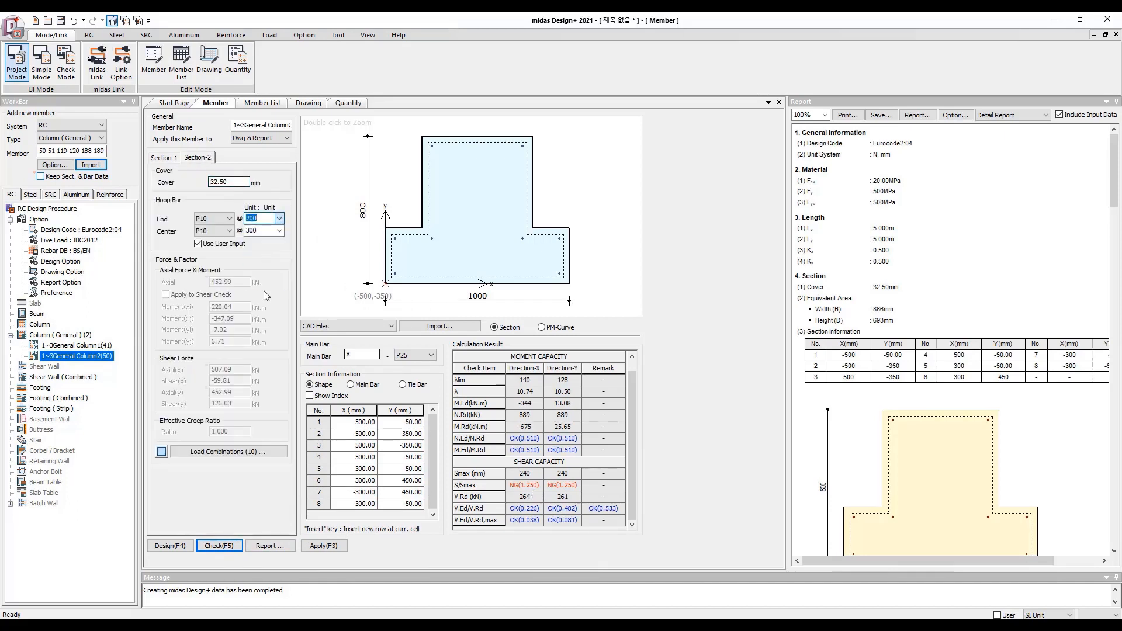
{"action": "left_click", "coordinate": [232, 547]}
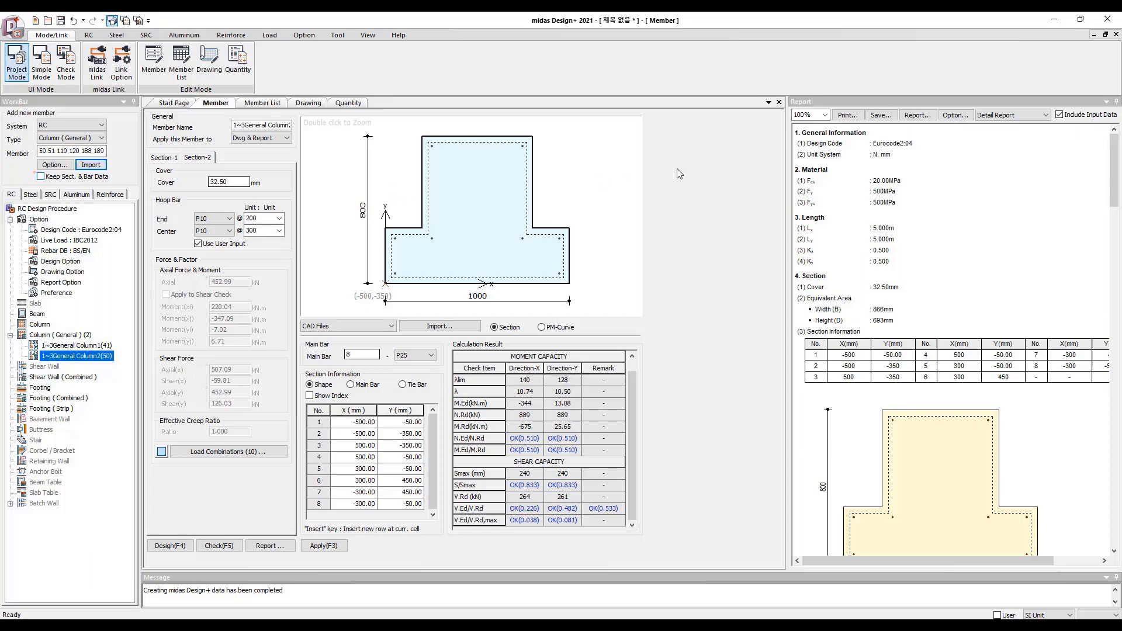
Replace the report's design code units with a kip and ft user unit system and rerun the General Column2 check
{"action": "left_click", "coordinate": [915, 118]}
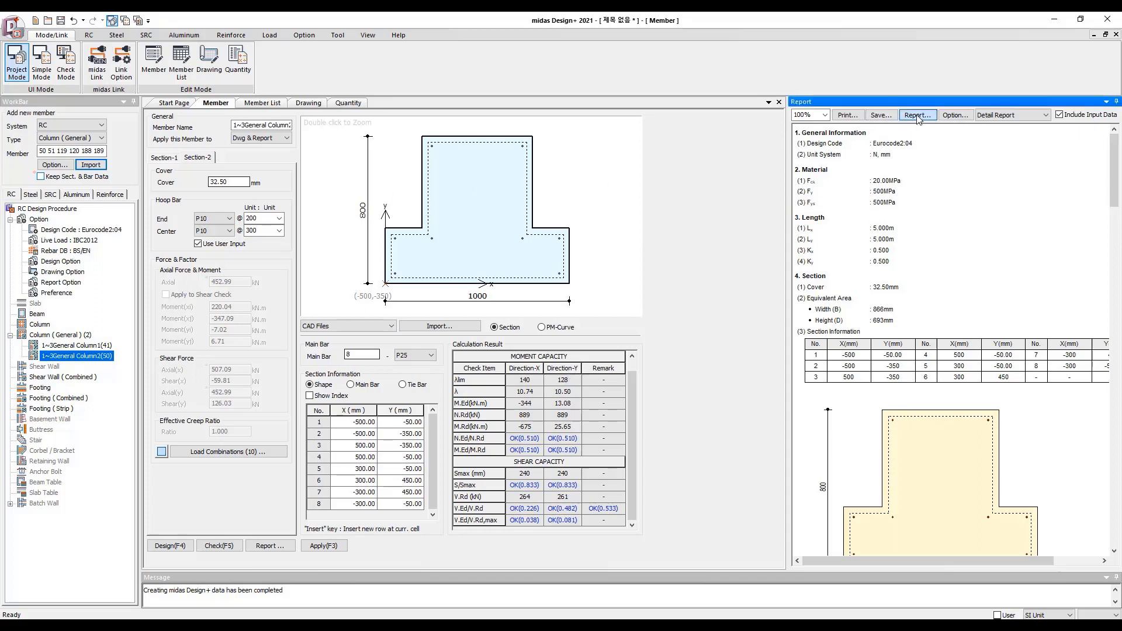
{"action": "left_click", "coordinate": [954, 113]}
{"action": "left_click", "coordinate": [955, 115]}
{"action": "left_click_drag", "start_coordinate": [416, 241], "coordinate": [466, 235]}
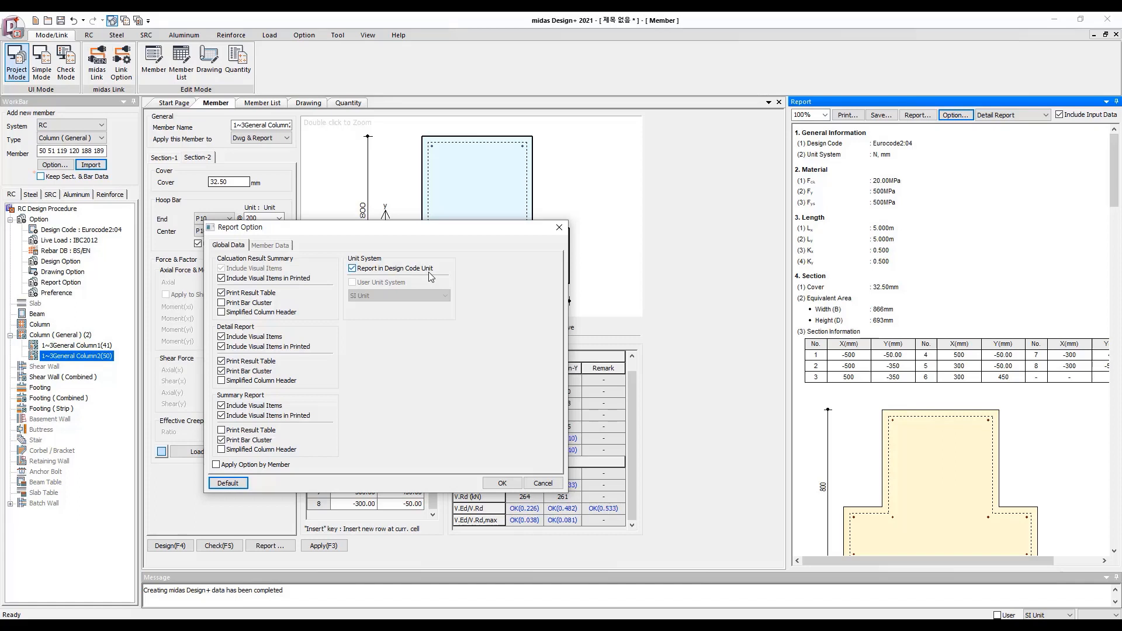
{"action": "left_click", "coordinate": [370, 274]}
{"action": "left_click", "coordinate": [372, 284]}
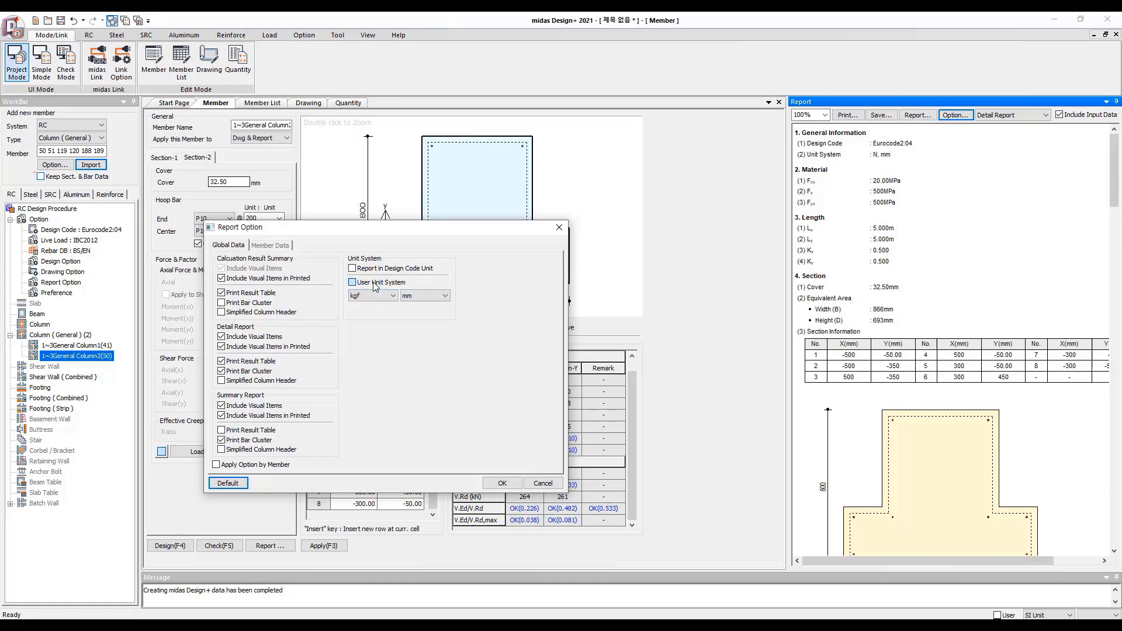
{"action": "left_click", "coordinate": [377, 296]}
{"action": "left_click", "coordinate": [368, 344]}
{"action": "left_click", "coordinate": [425, 296]}
{"action": "left_click", "coordinate": [425, 338]}
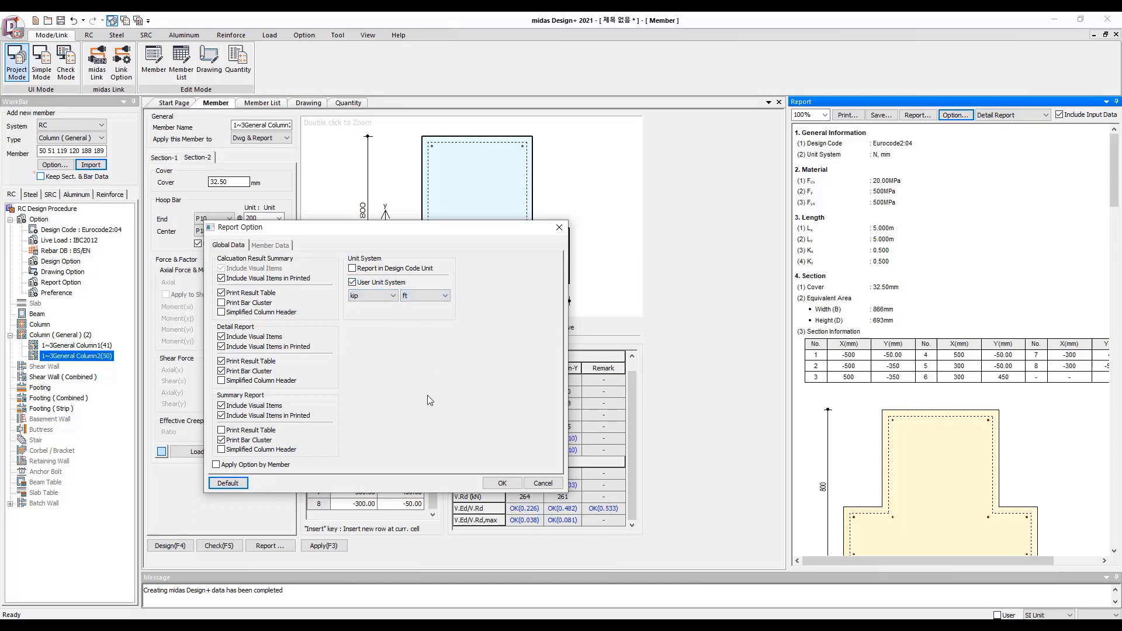
{"action": "left_click", "coordinate": [496, 484]}
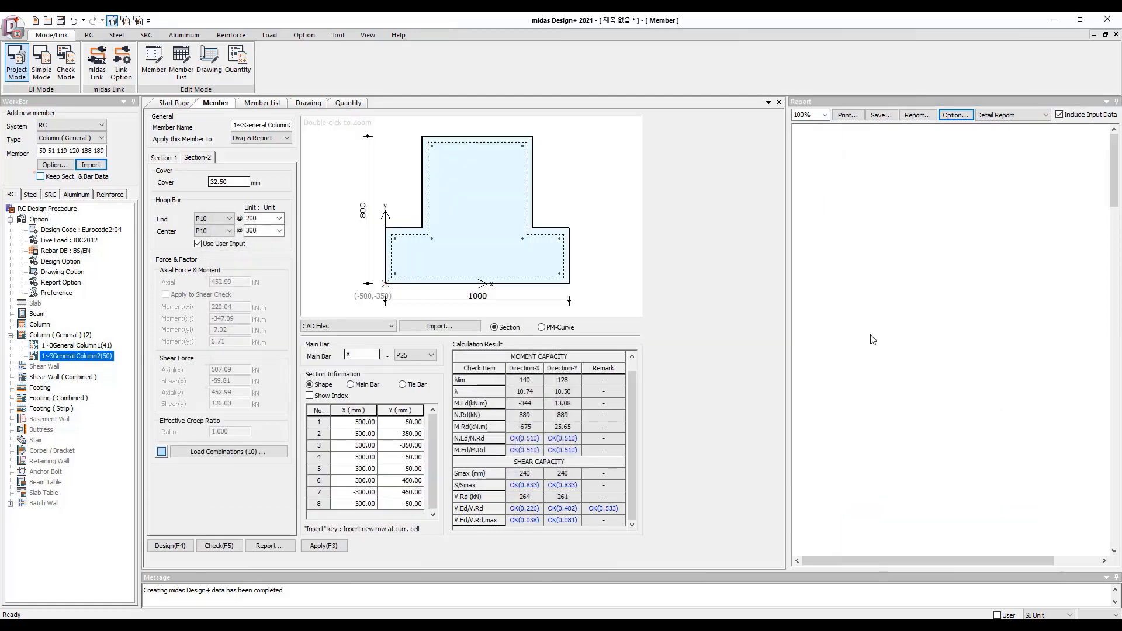
{"action": "left_click", "coordinate": [230, 546]}
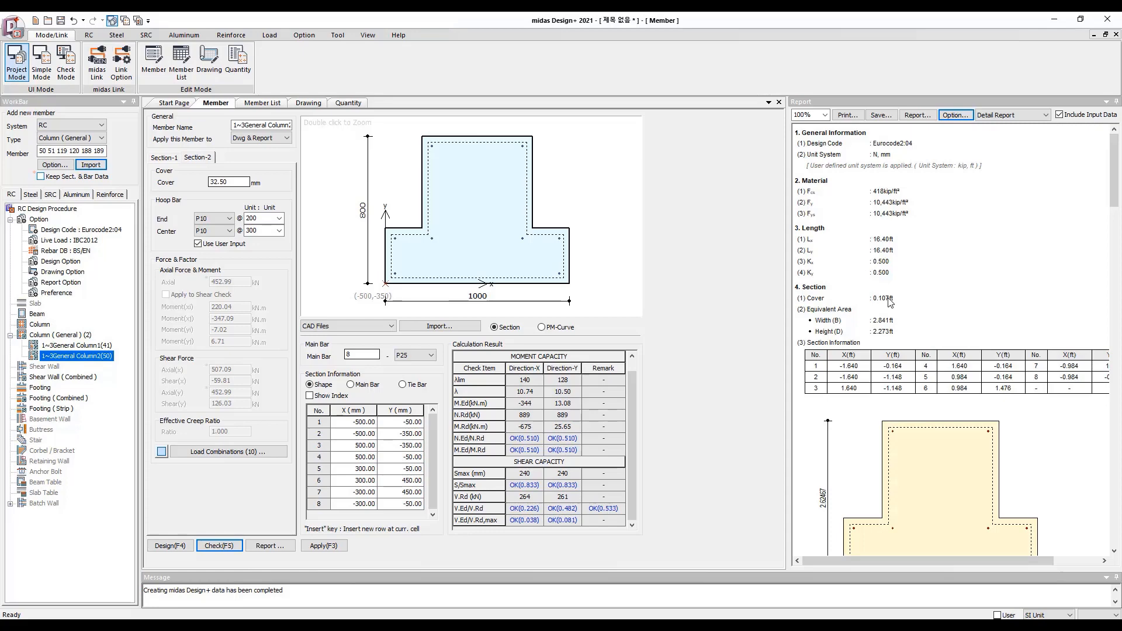
Restore the General Column2 report to design code units
{"action": "left_click", "coordinate": [953, 115]}
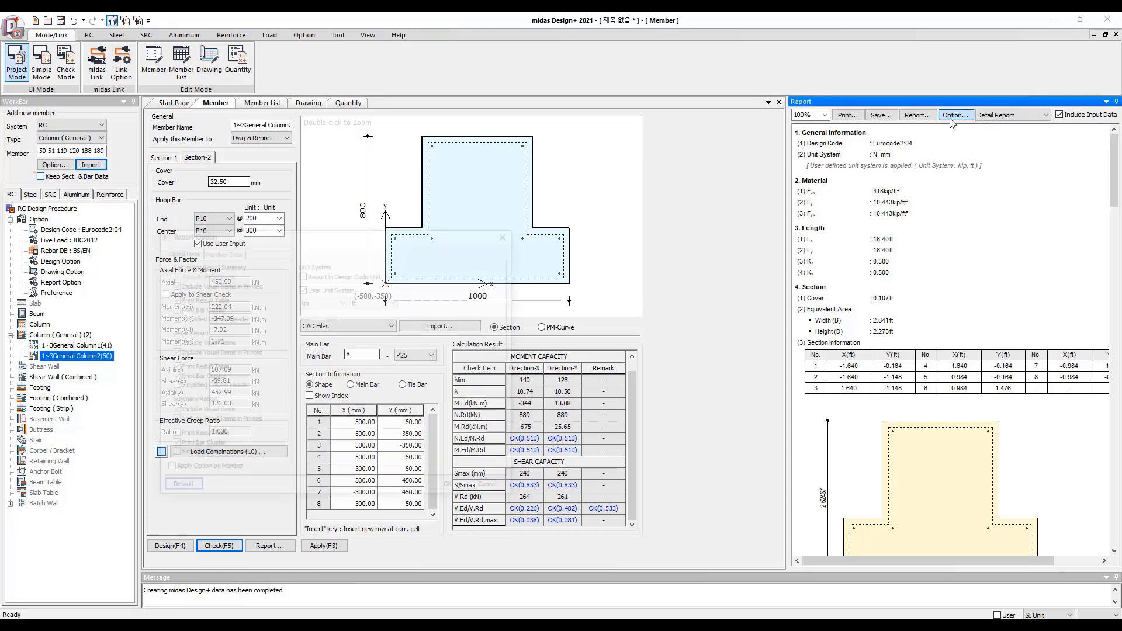
{"action": "left_click", "coordinate": [452, 489]}
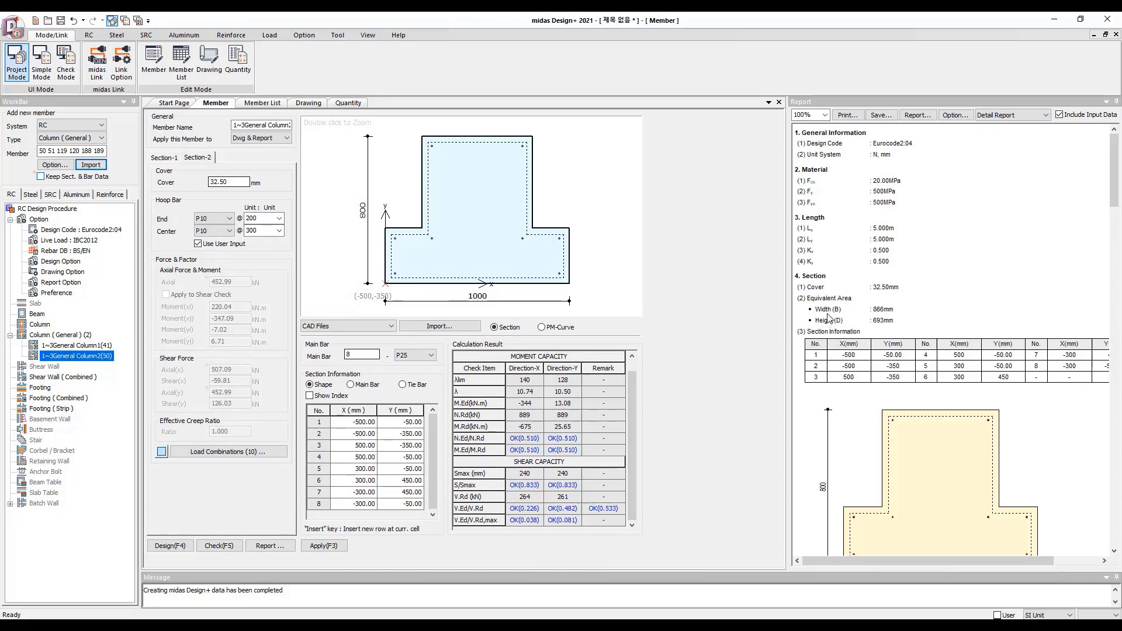
Check both general columns together from the member list and review their design ratios
{"action": "left_click", "coordinate": [271, 104]}
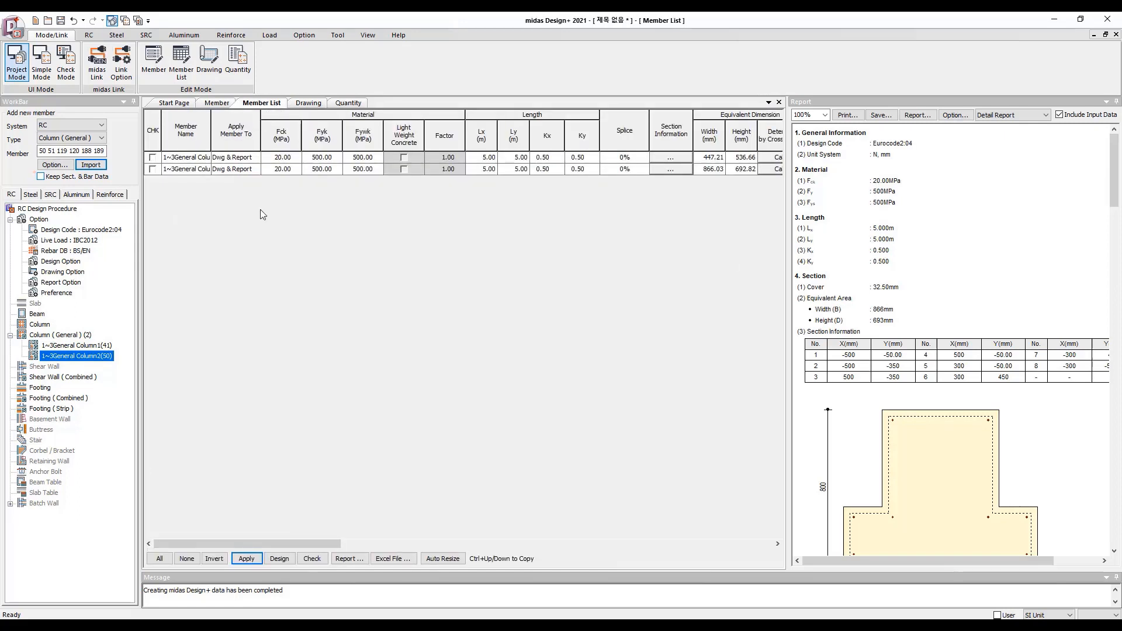
{"action": "left_click", "coordinate": [159, 559]}
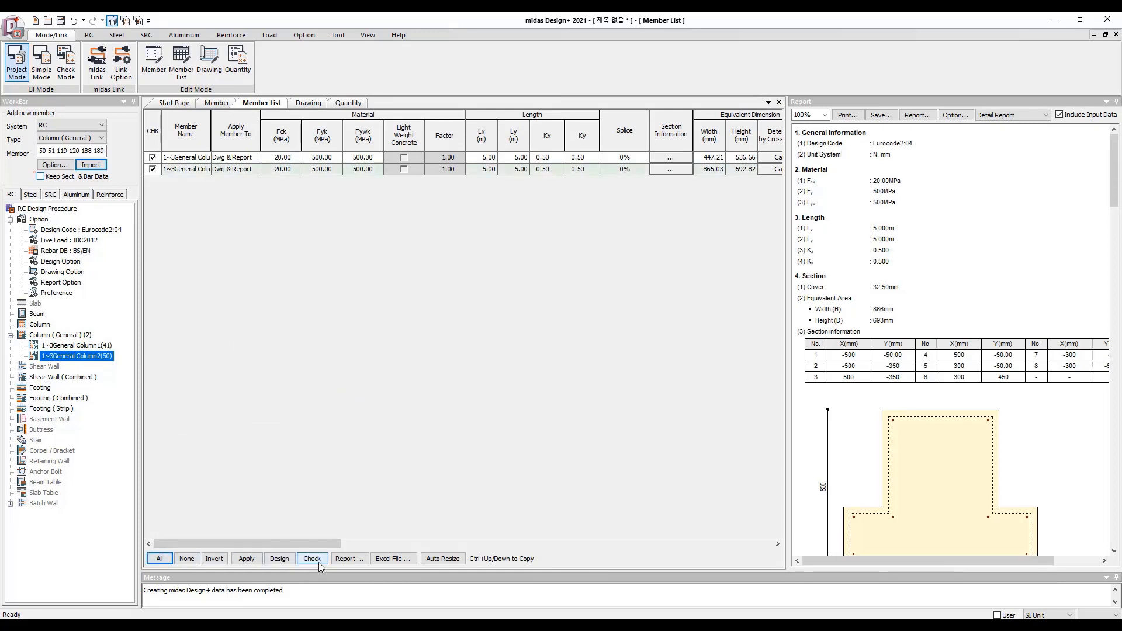
{"action": "left_click", "coordinate": [313, 558]}
{"action": "left_click_drag", "start_coordinate": [330, 542], "coordinate": [766, 555]}
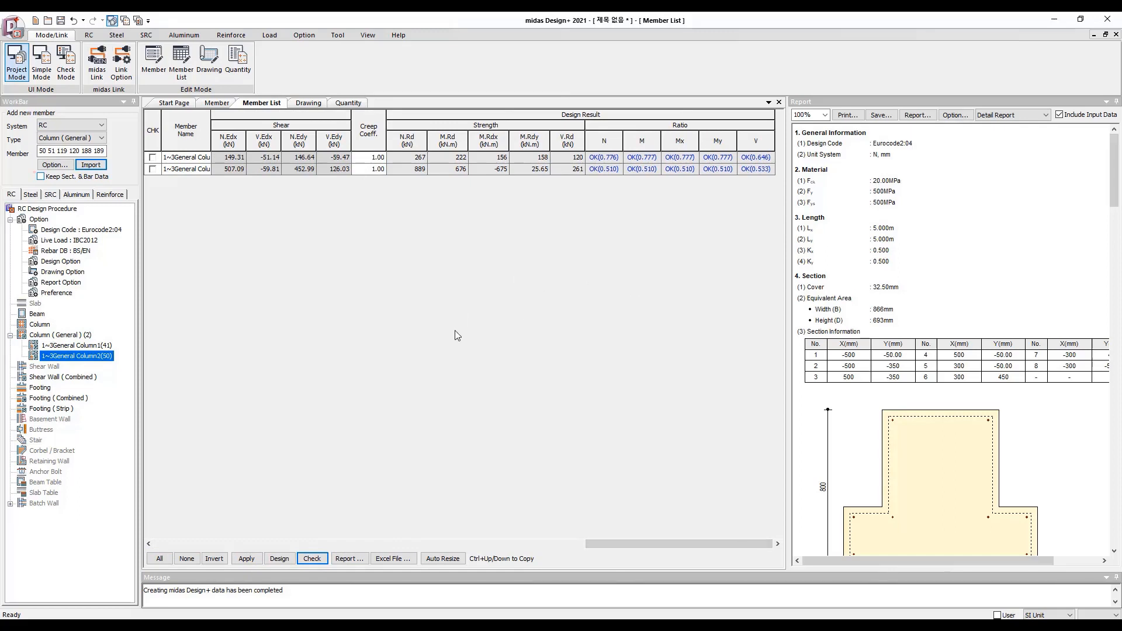
Generate a detailed Word report for the general columns and enlarge the Word window
{"action": "left_click", "coordinate": [349, 560]}
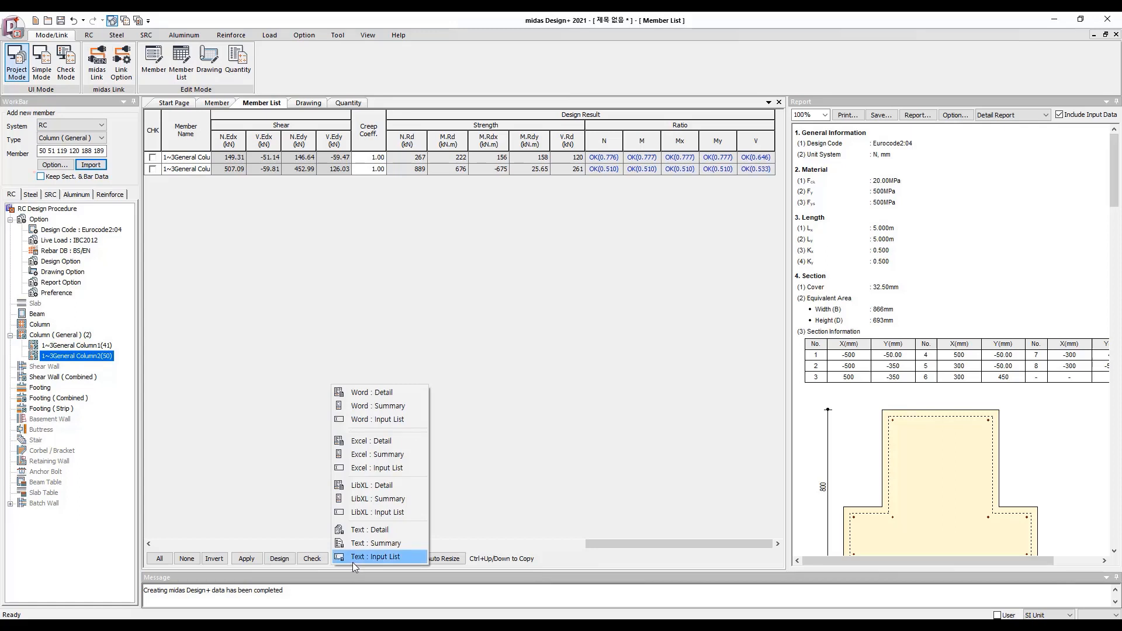
{"action": "left_click", "coordinate": [370, 392]}
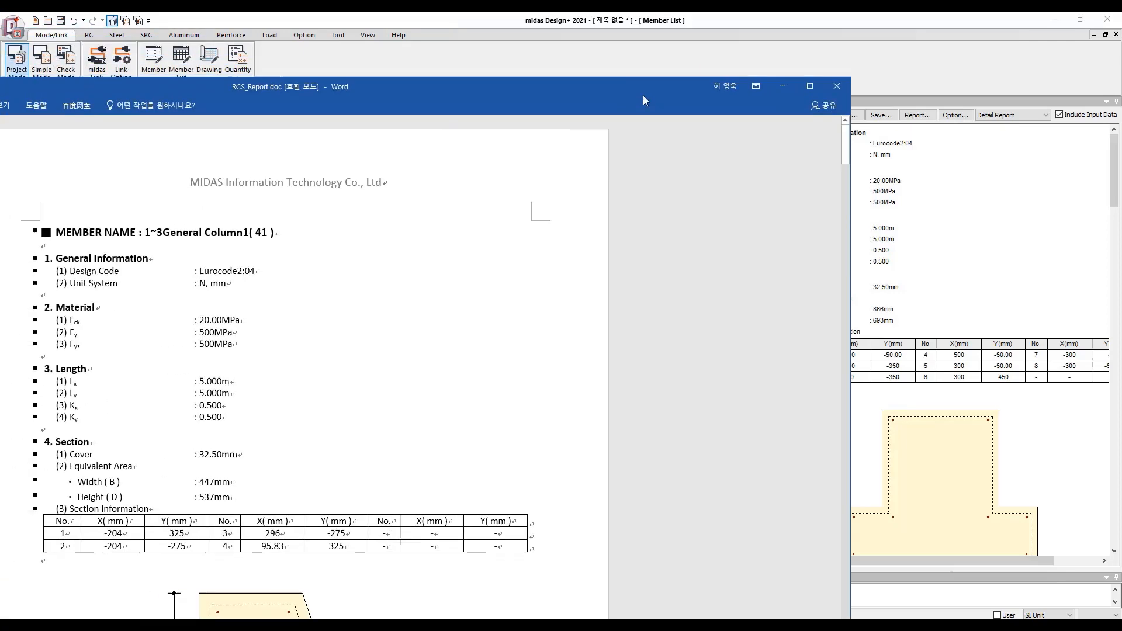
{"action": "double_click", "coordinate": [643, 96]}
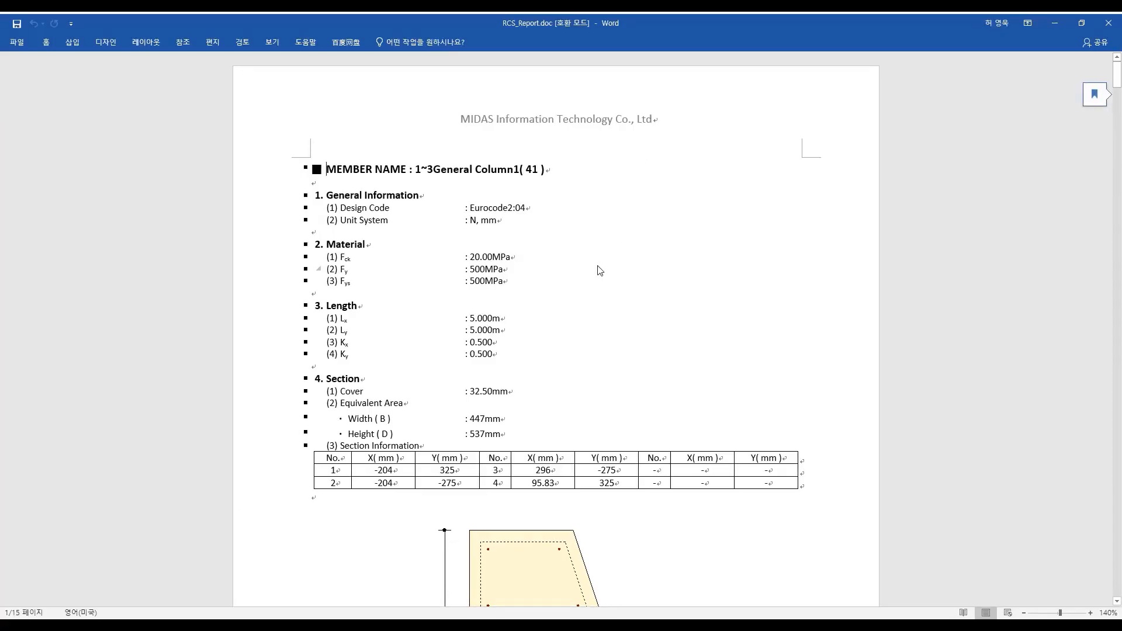
Examine the load combination, section and slenderness check pages of RCS_Report.doc, close it and return to Design+
{"action": "scroll", "coordinate": [599, 270], "scroll_direction": "down", "scroll_amount": 7}
{"action": "scroll", "coordinate": [583, 278], "scroll_direction": "down", "scroll_amount": 20}
{"action": "scroll", "coordinate": [575, 323], "scroll_direction": "down", "scroll_amount": 20}
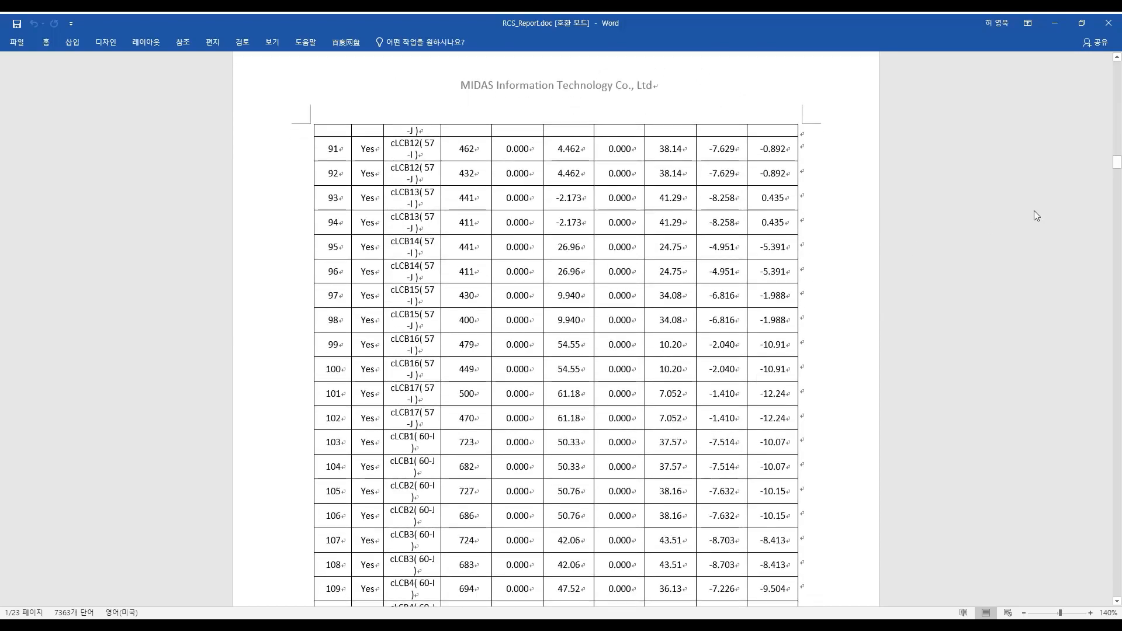
{"action": "mouse_move", "coordinate": [1121, 162]}
{"action": "left_mouse_down"}
{"action": "mouse_move", "coordinate": [1119, 339]}
{"action": "mouse_move", "coordinate": [1085, 496]}
{"action": "left_mouse_up"}
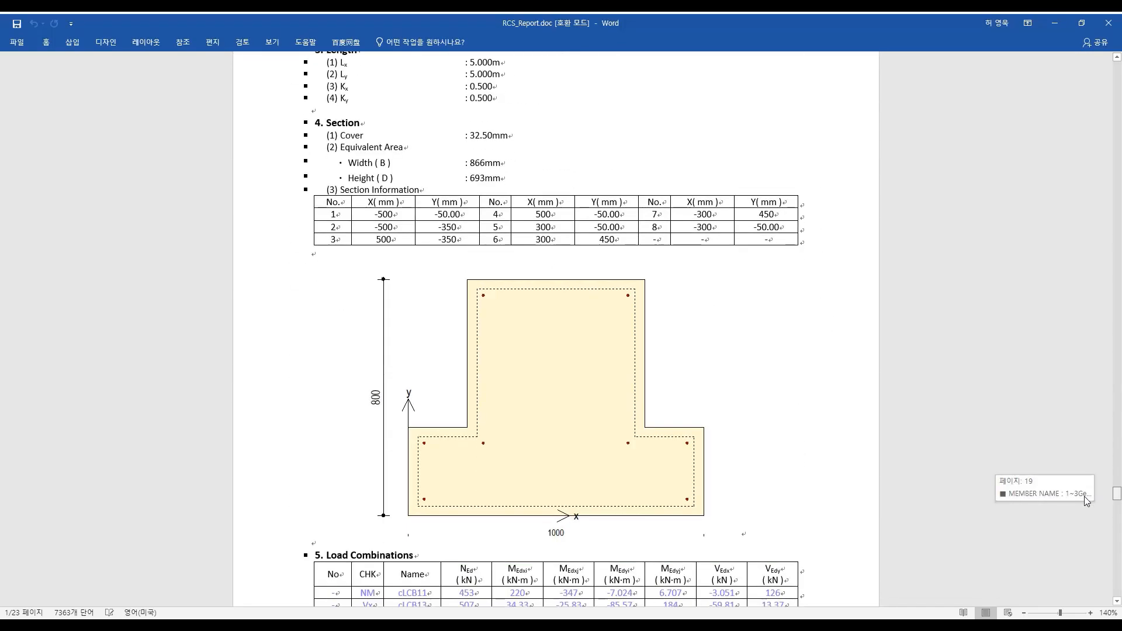
{"action": "scroll", "coordinate": [915, 324], "scroll_direction": "down", "scroll_amount": 15}
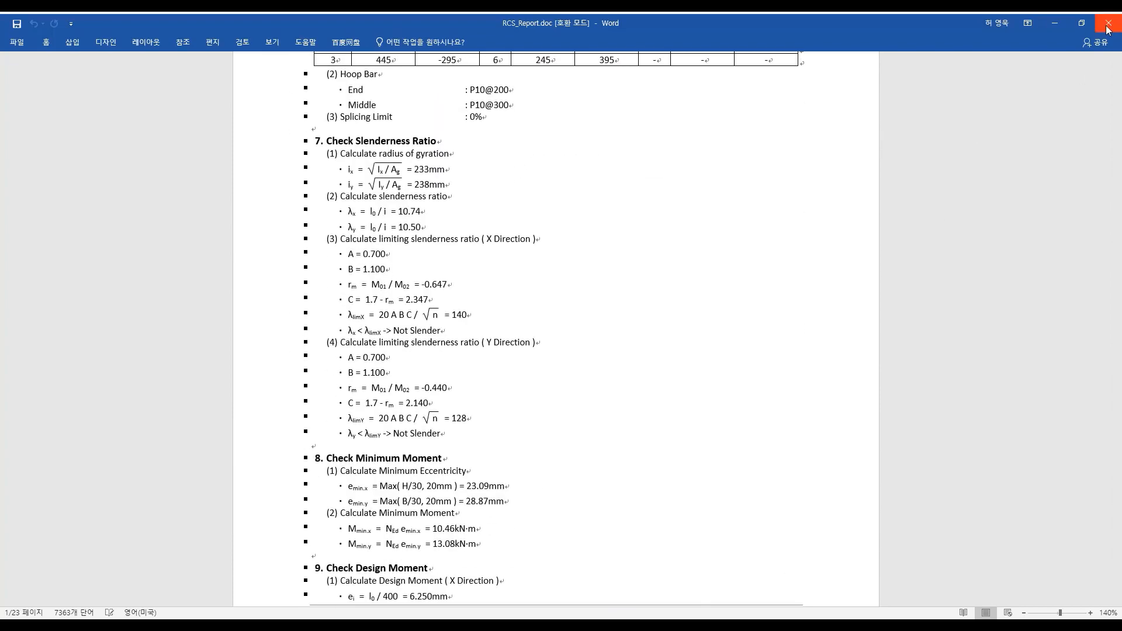
{"action": "left_click", "coordinate": [1109, 23]}
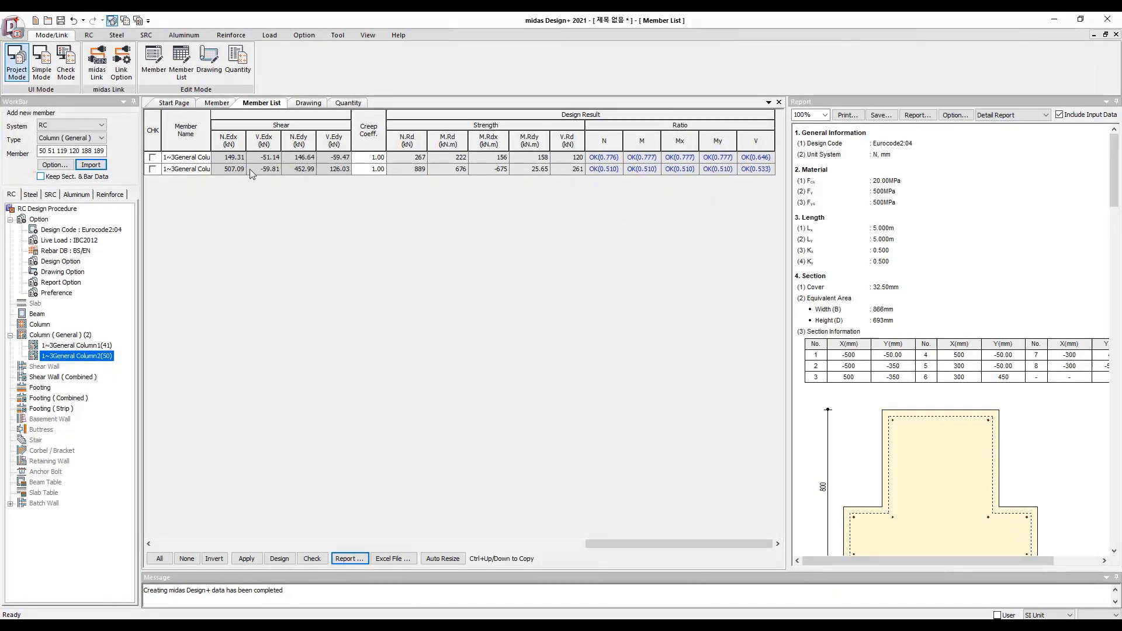
Create the RC Column ( General ) section list drawing
{"action": "left_click", "coordinate": [307, 104]}
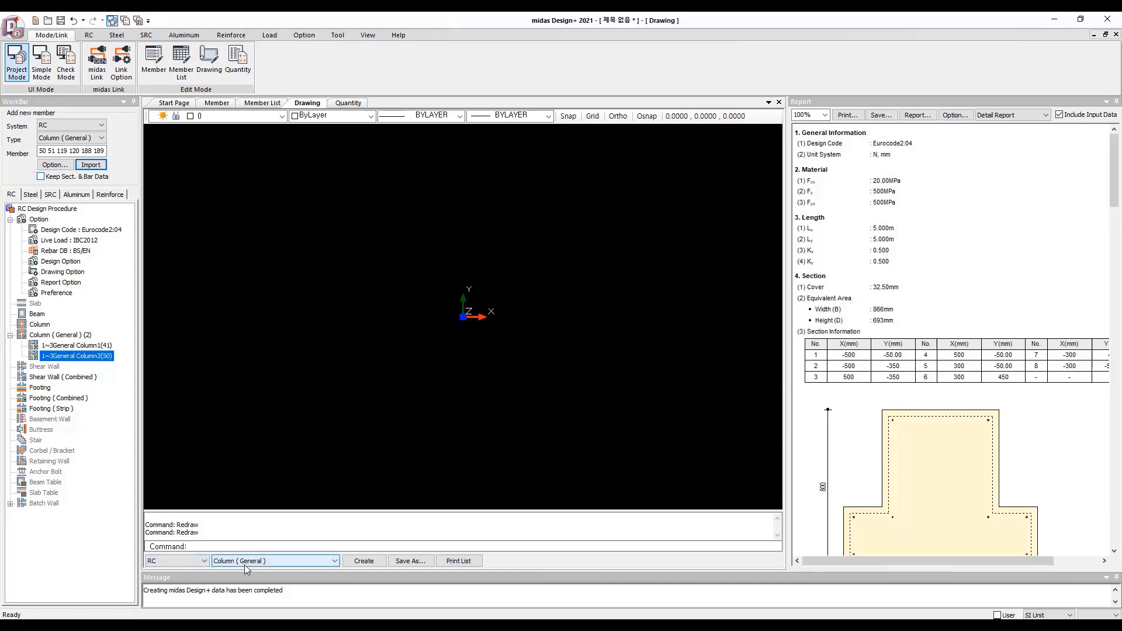
{"action": "left_click", "coordinate": [368, 563]}
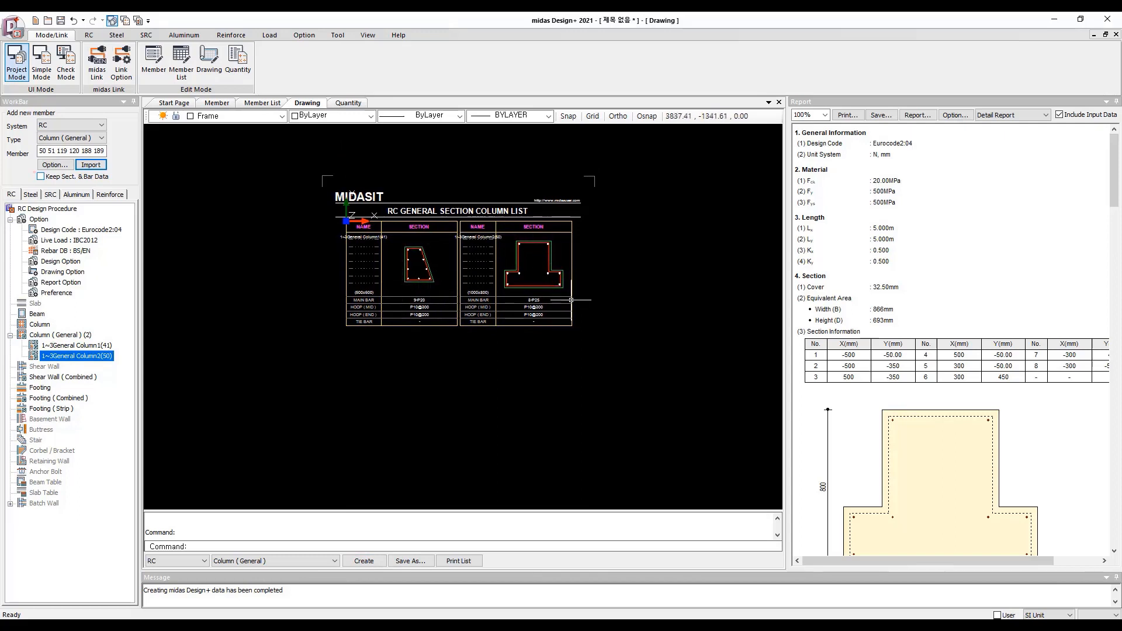
Save the general column list drawing as General column in DWG 2007 format
{"action": "left_click", "coordinate": [411, 561]}
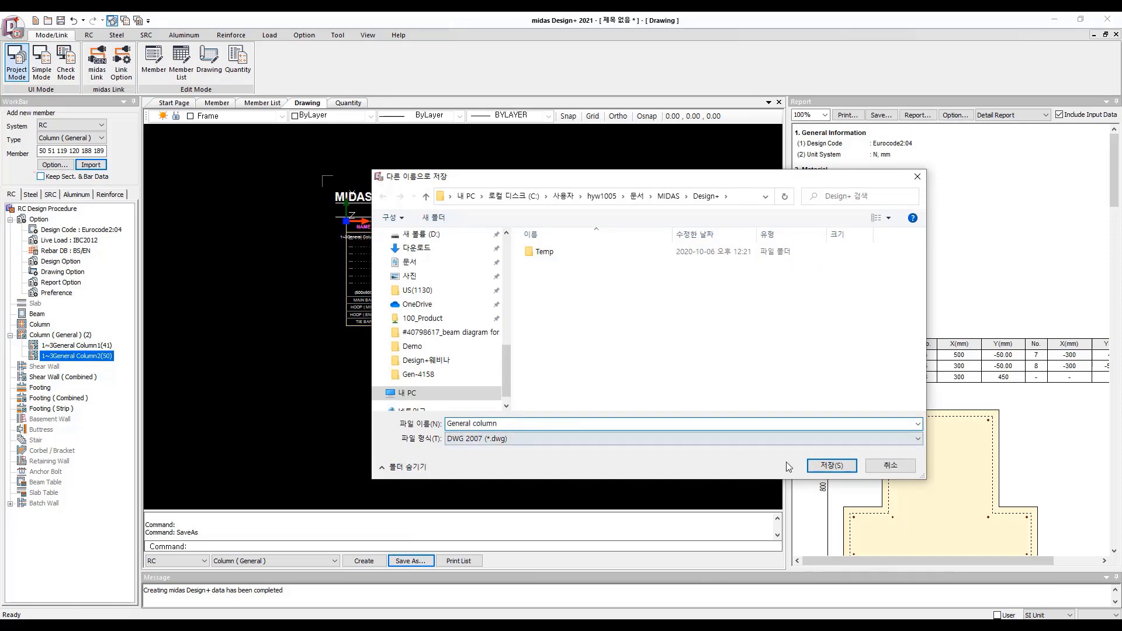
{"action": "left_click", "coordinate": [832, 466]}
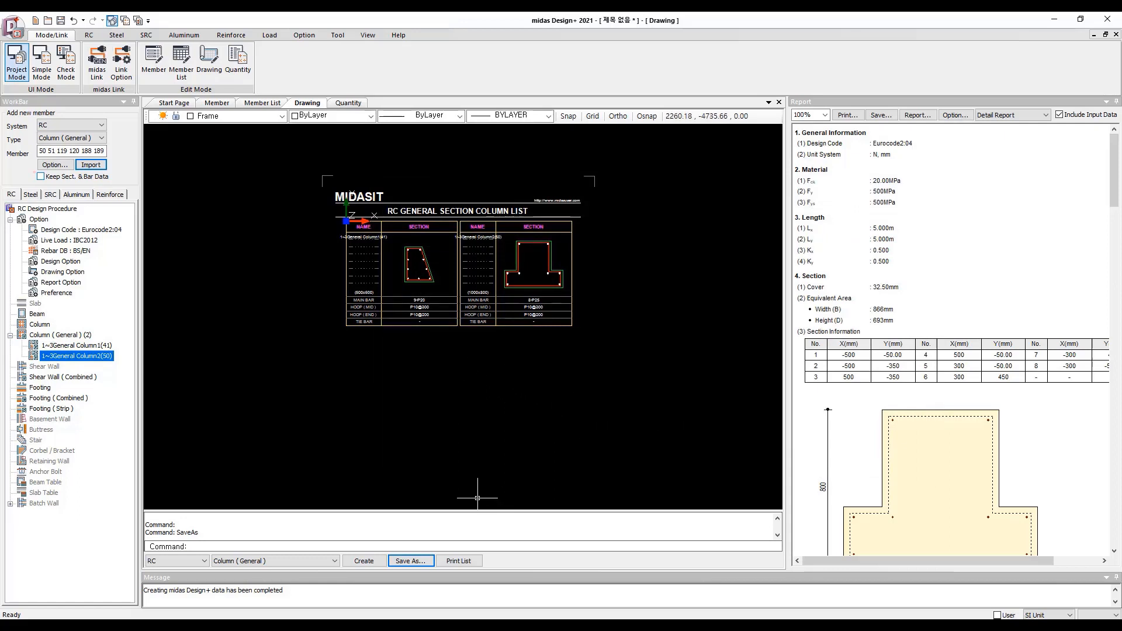
Switch to midas Gen, isolate the columns with sections C1, C2 and C3, and select their base support nodes
{"action": "left_click", "coordinate": [1056, 20]}
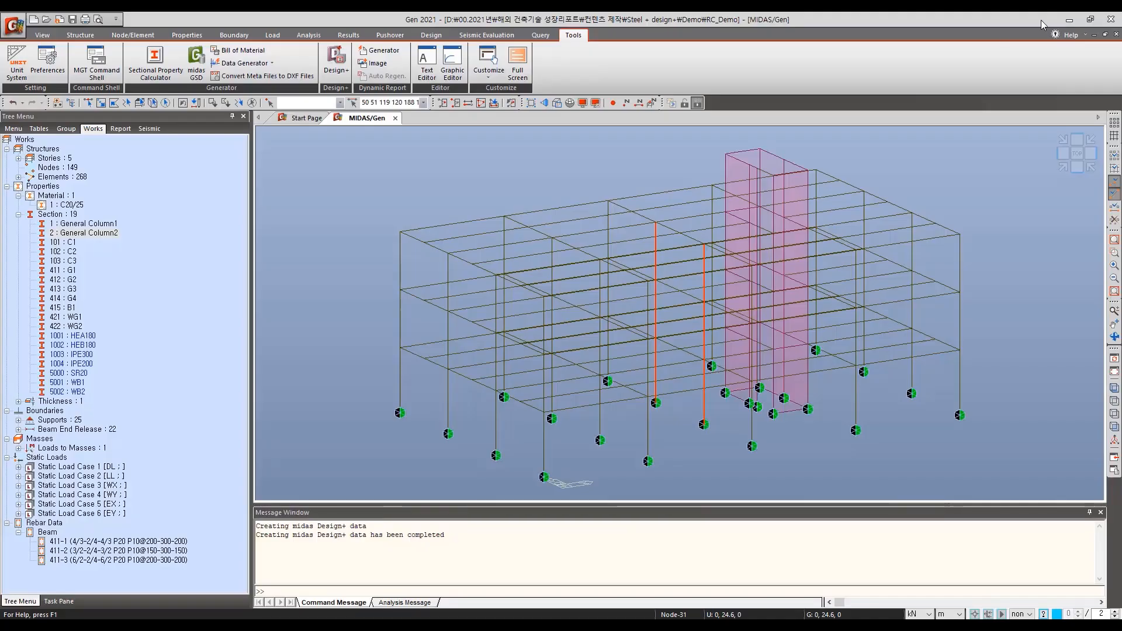
{"action": "left_click", "coordinate": [253, 103]}
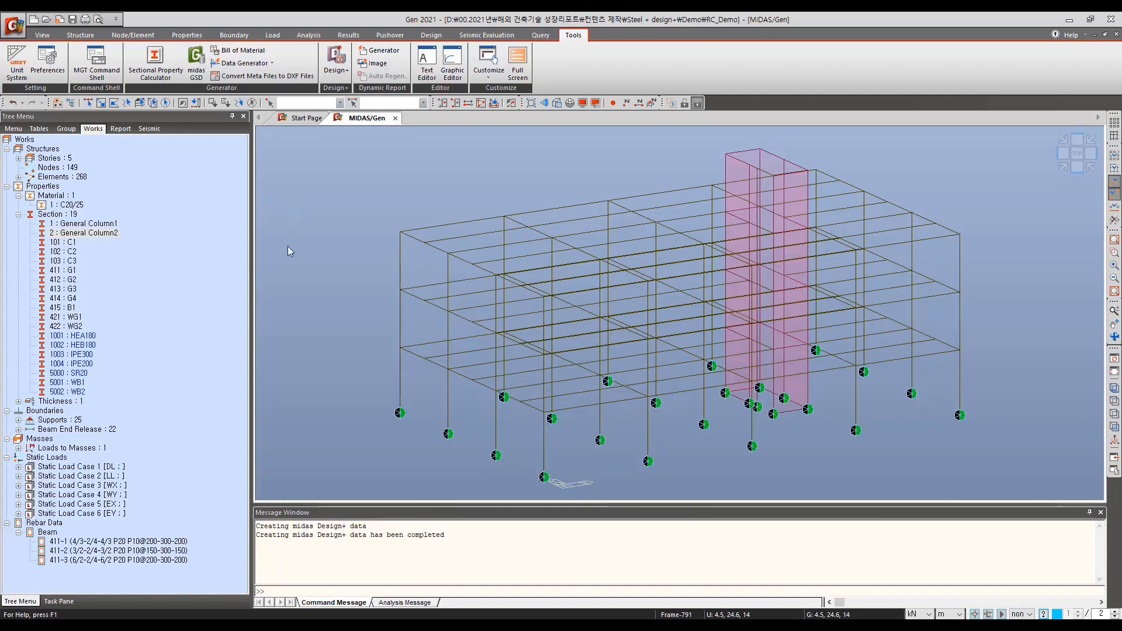
{"action": "left_click", "coordinate": [71, 243]}
{"action": "left_click", "coordinate": [63, 261], "text": "shift"}
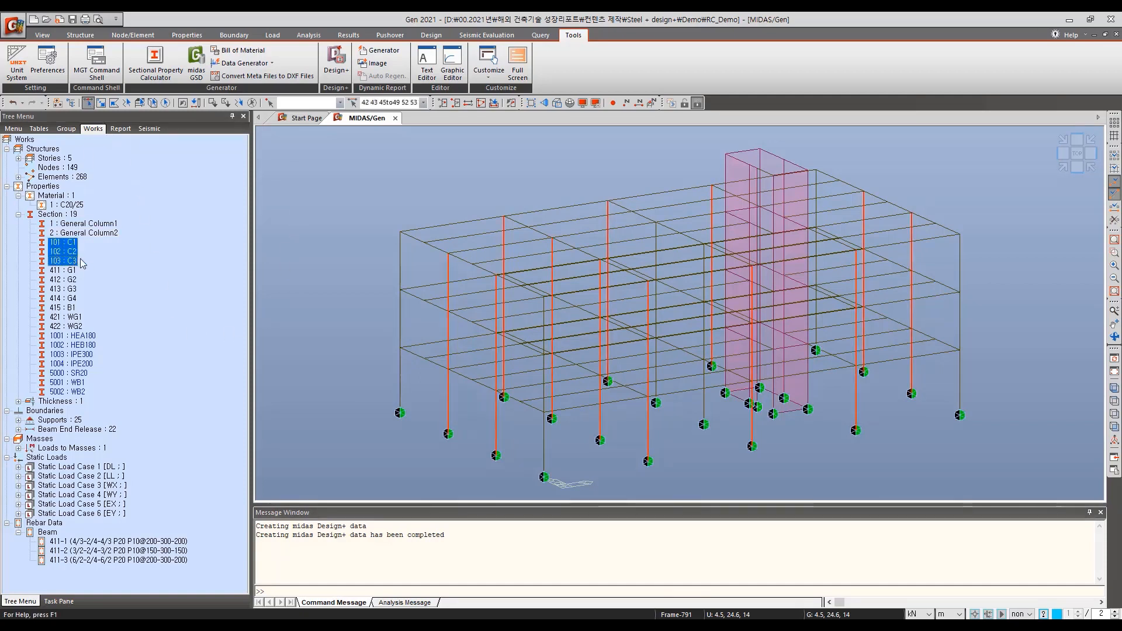
{"action": "key", "text": "F2"}
{"action": "left_click", "coordinate": [1115, 427]}
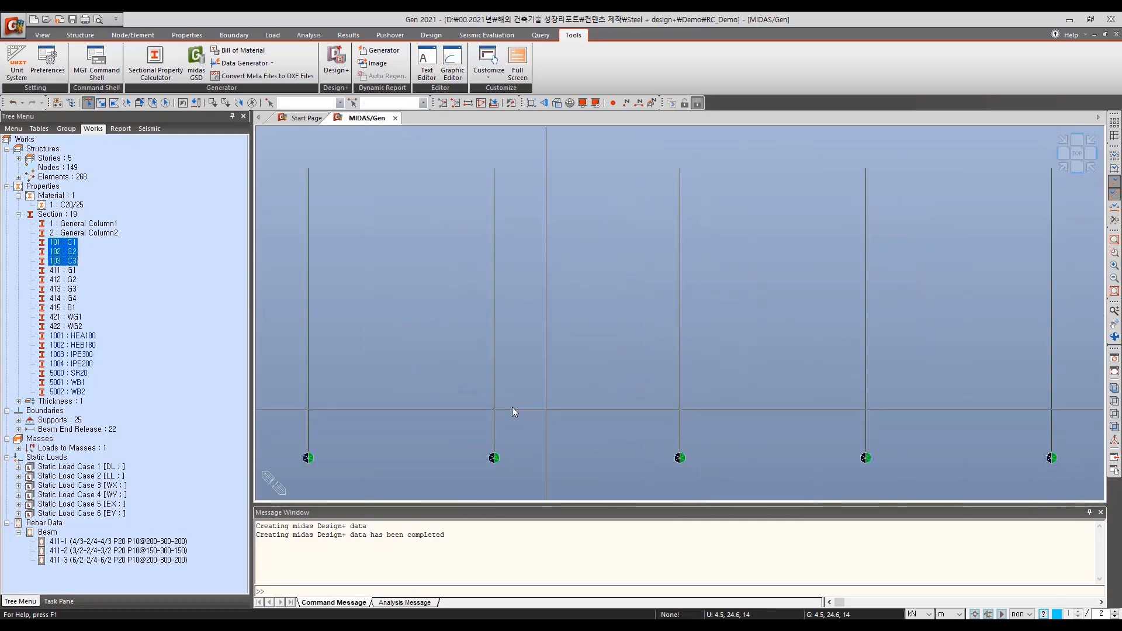
{"action": "left_click_drag", "start_coordinate": [296, 426], "coordinate": [1088, 483]}
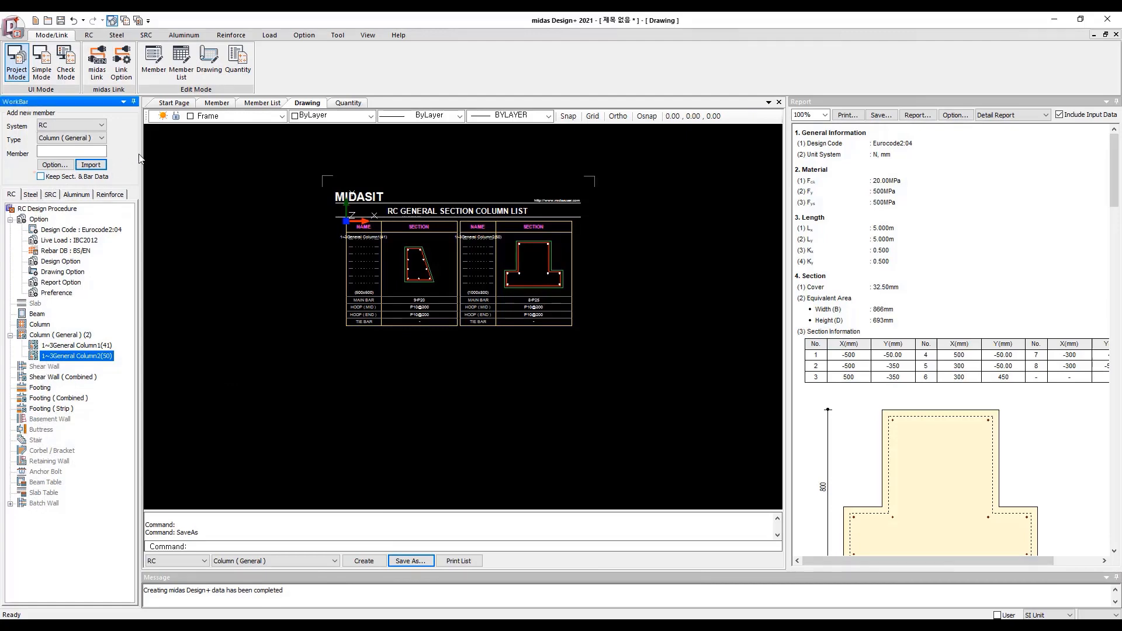
Return to Design+ and add a new footing member to the RC design procedure in the member view
{"action": "left_click", "coordinate": [204, 105]}
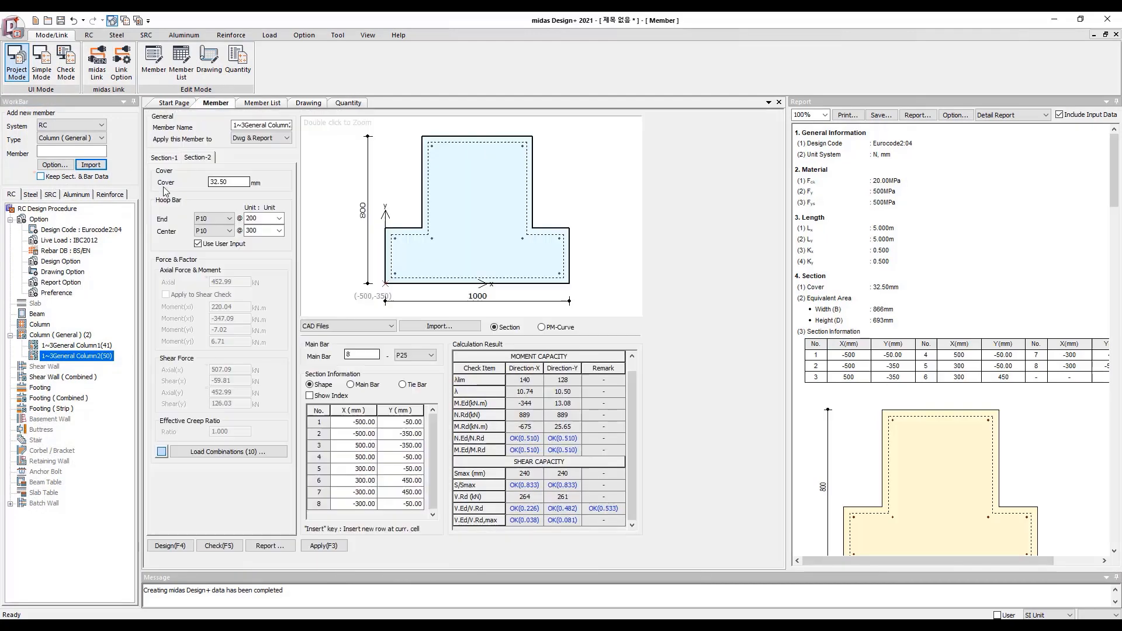
{"action": "right_click", "coordinate": [44, 390]}
{"action": "left_click", "coordinate": [70, 414]}
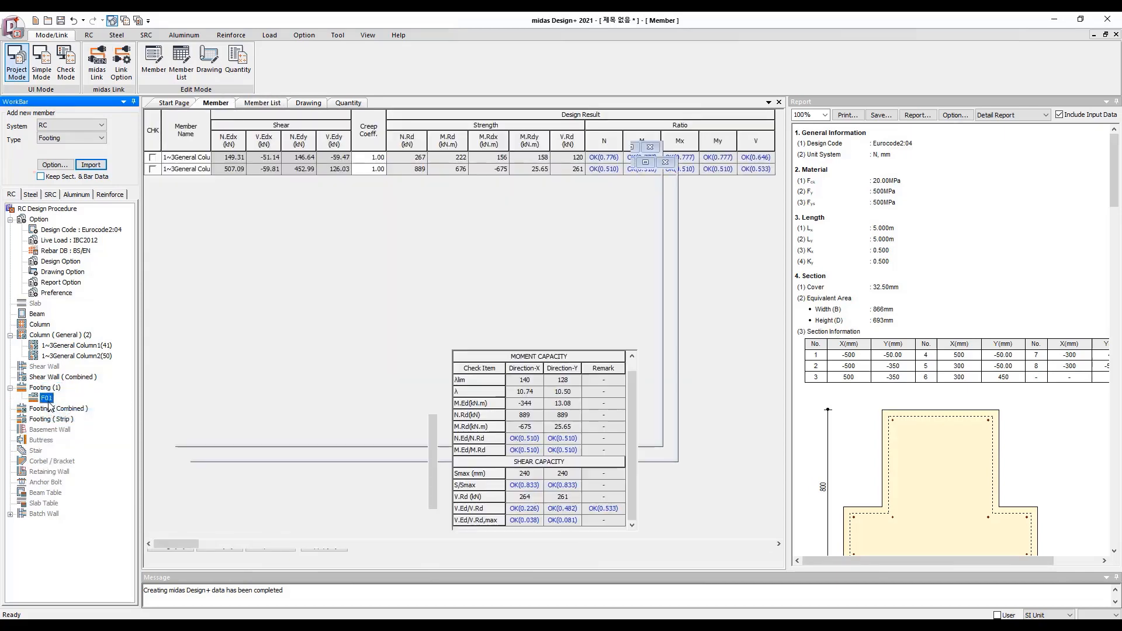
Set the footing link's load combination type to by All Load Combination and import the footings at the selected nodes
{"action": "left_click", "coordinate": [56, 165]}
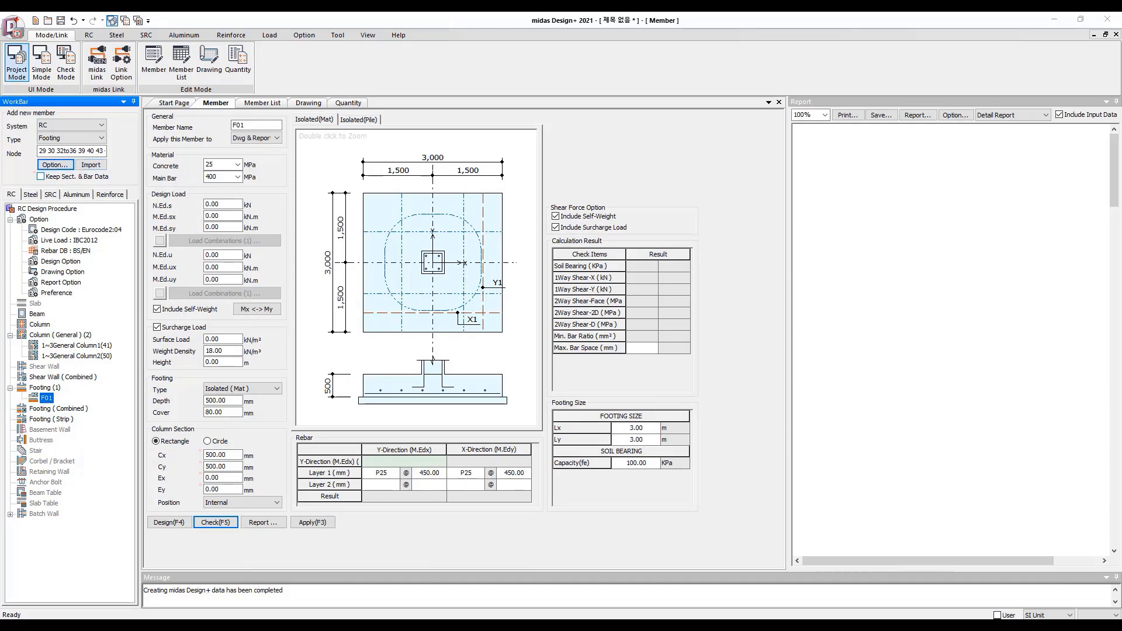
{"action": "left_click", "coordinate": [462, 326]}
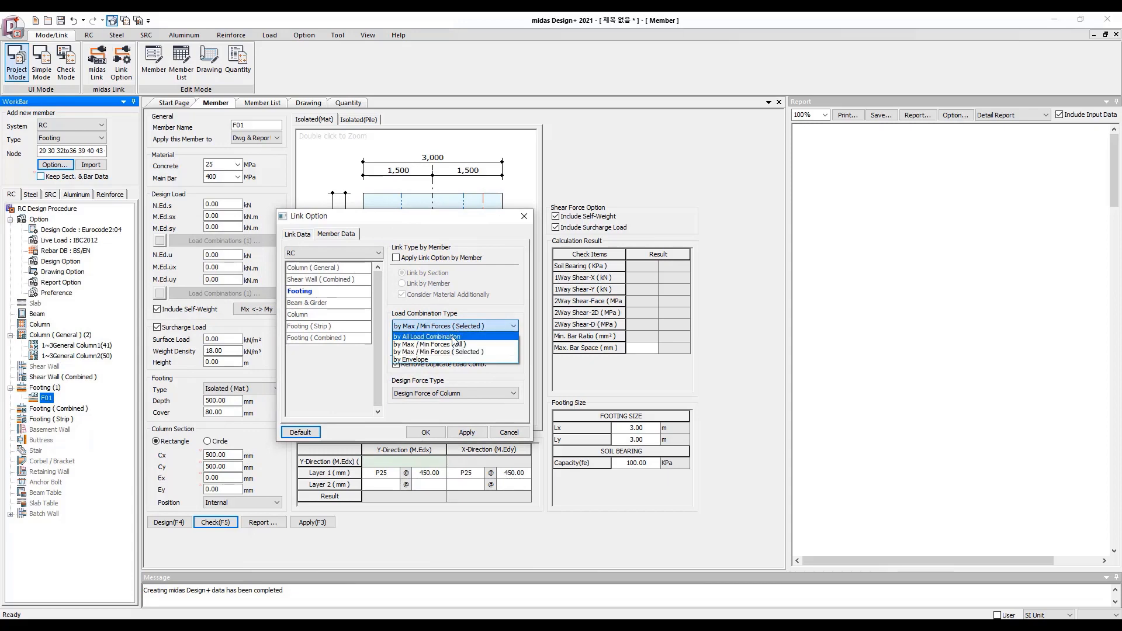
{"action": "left_click", "coordinate": [455, 342]}
{"action": "left_click", "coordinate": [438, 435]}
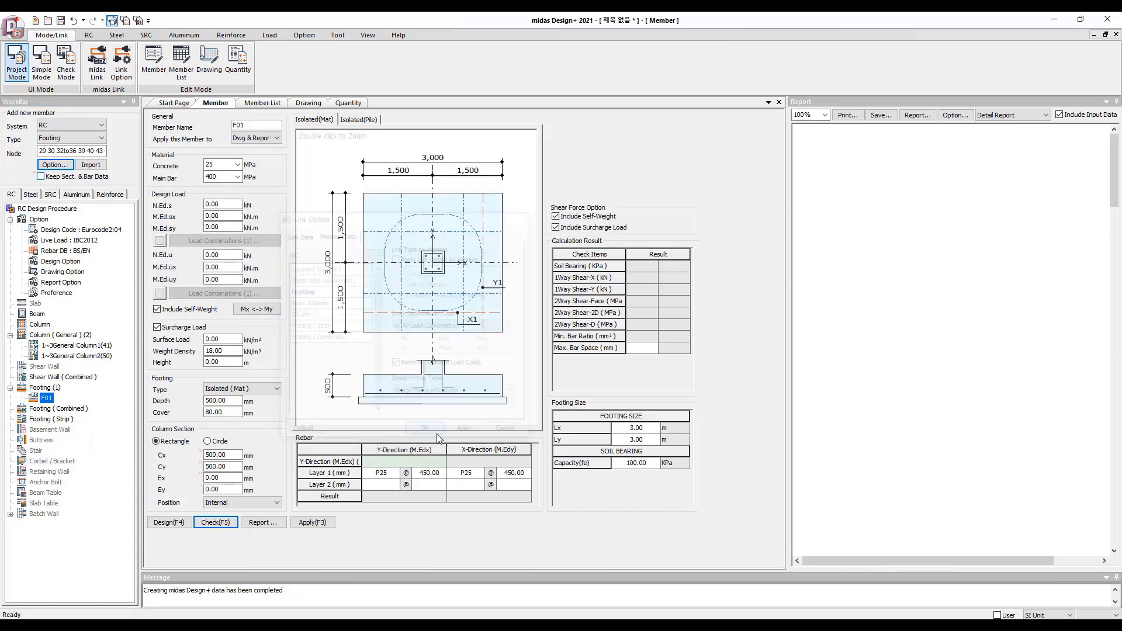
{"action": "left_click", "coordinate": [91, 165]}
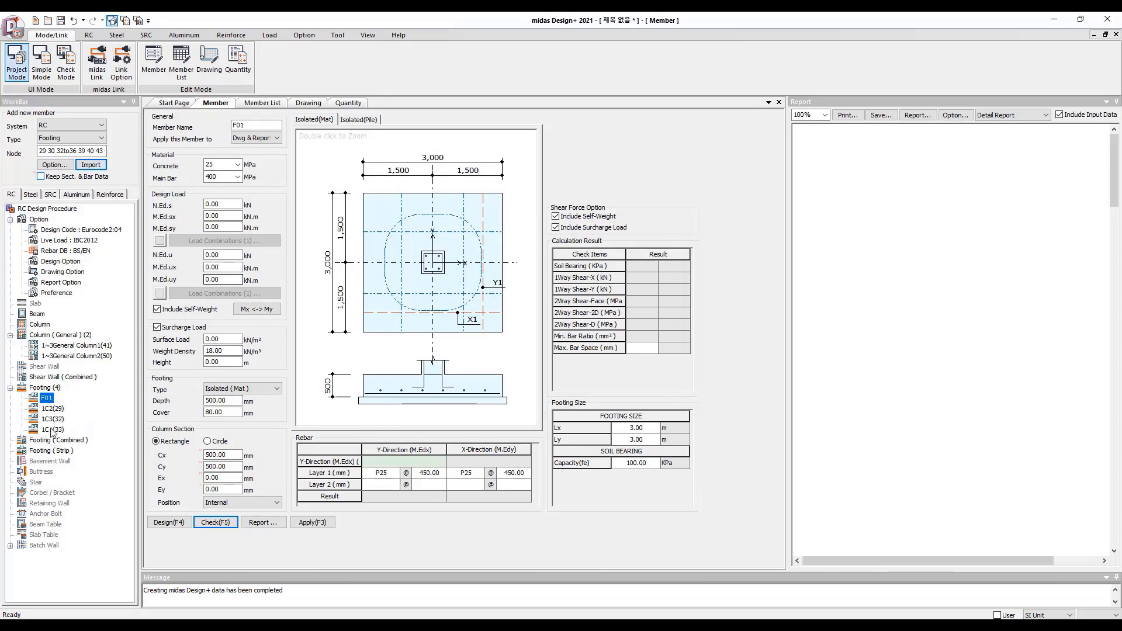
Delete the manually added footing F01, keeping the imported footings
{"action": "left_click", "coordinate": [53, 409]}
{"action": "left_click", "coordinate": [47, 400]}
{"action": "right_click", "coordinate": [47, 399]}
{"action": "left_click", "coordinate": [76, 436]}
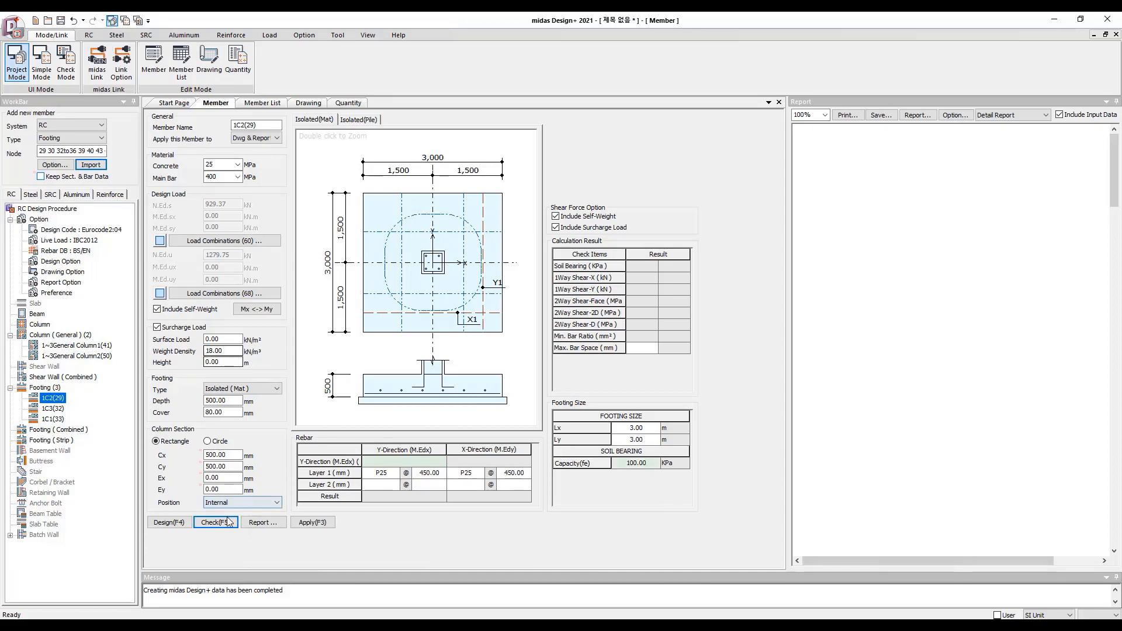
Check footing 1C2(29), enlarge its size to 3.8 m in both Lx and Ly, and check it again
{"action": "left_click", "coordinate": [215, 523]}
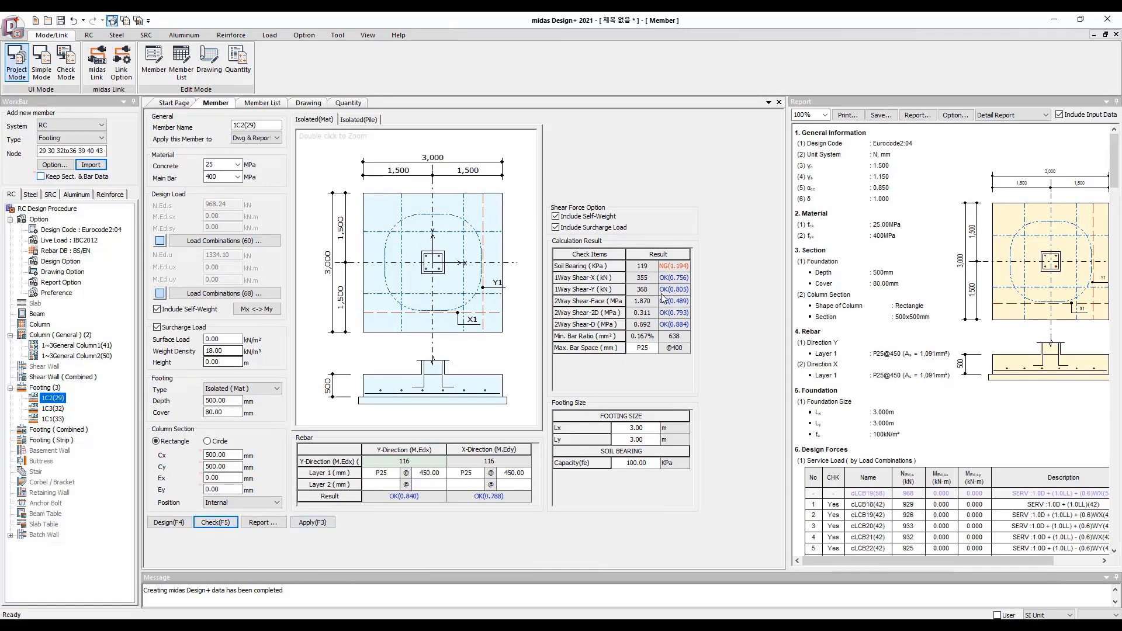
{"action": "left_click", "coordinate": [637, 432]}
{"action": "type", "text": "3.8"}
{"action": "key", "text": "Return"}
{"action": "left_click", "coordinate": [636, 439]}
{"action": "type", "text": "3.8"}
{"action": "left_click", "coordinate": [215, 523]}
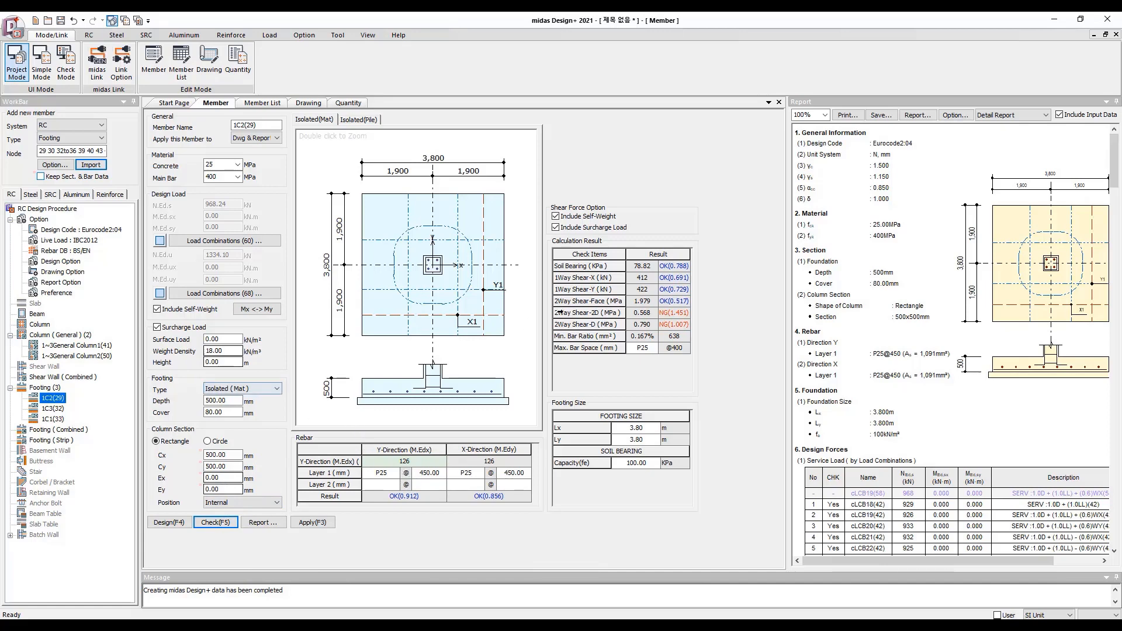
Set the depth of footing 1C2(29) to 700 mm
{"action": "double_click", "coordinate": [217, 401]}
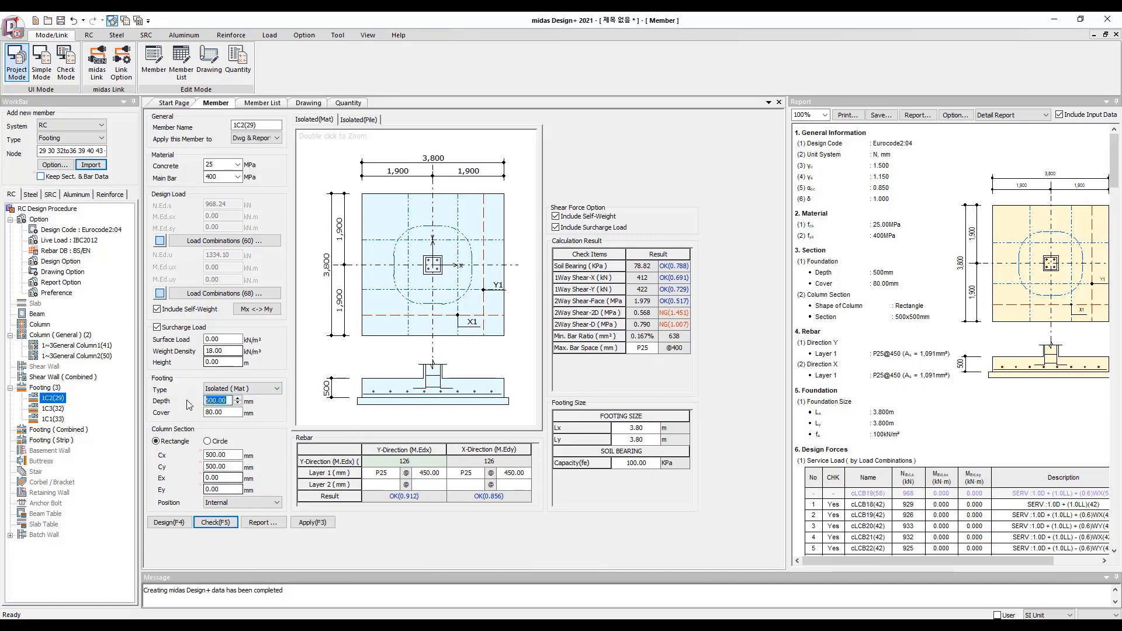
{"action": "type", "text": "700"}
{"action": "key", "text": "Return"}
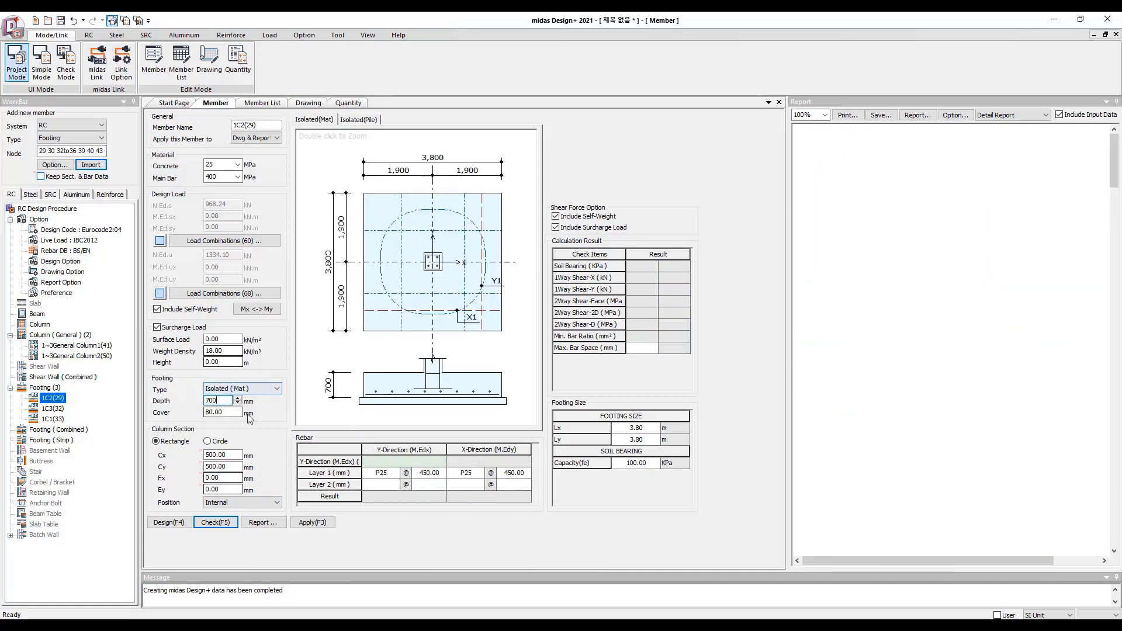
Set the layer 1 rebar spacing to 300 mm in both the Y and X directions and recheck the footing
{"action": "left_click", "coordinate": [430, 473]}
{"action": "left_click", "coordinate": [441, 473]}
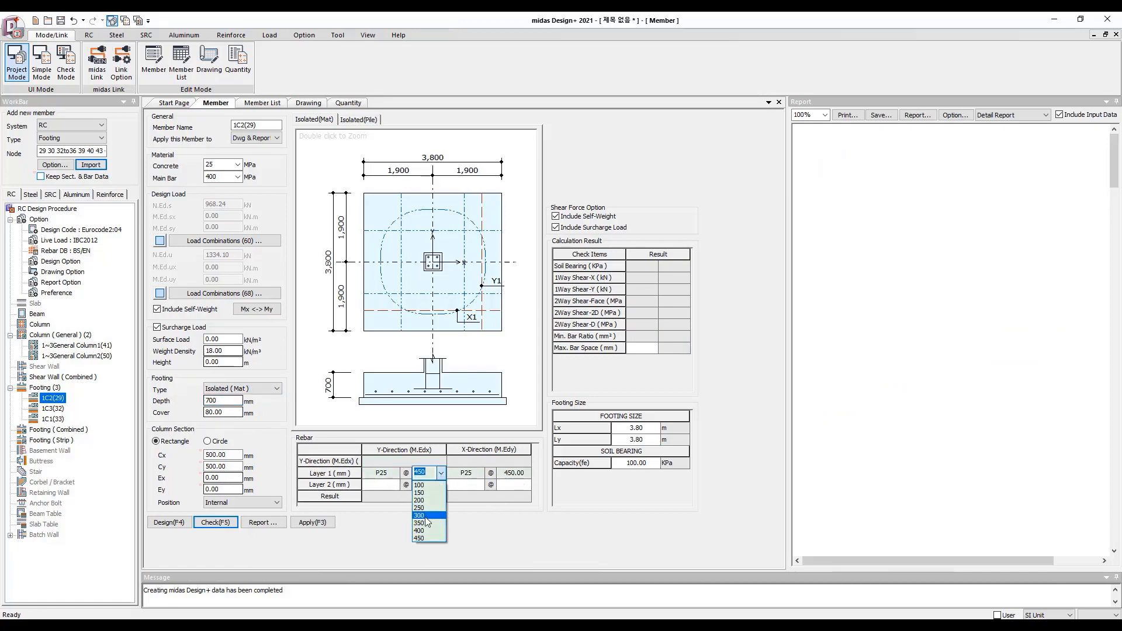
{"action": "left_click", "coordinate": [420, 515]}
{"action": "left_click", "coordinate": [514, 473]}
{"action": "left_click", "coordinate": [526, 473]}
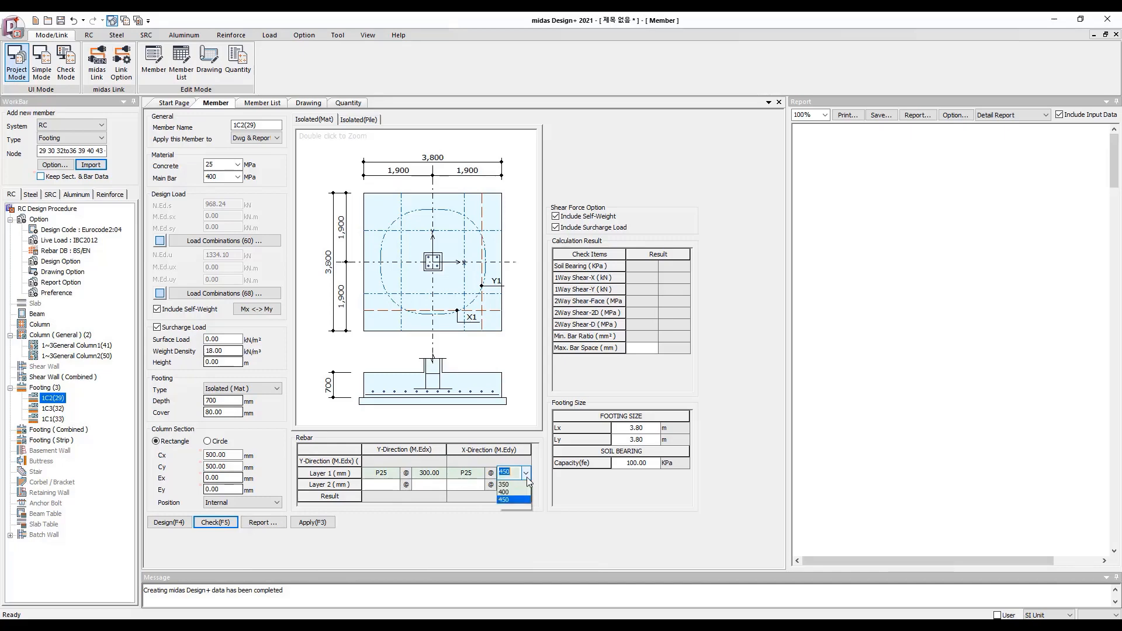
{"action": "left_click", "coordinate": [514, 517]}
{"action": "left_click", "coordinate": [227, 525]}
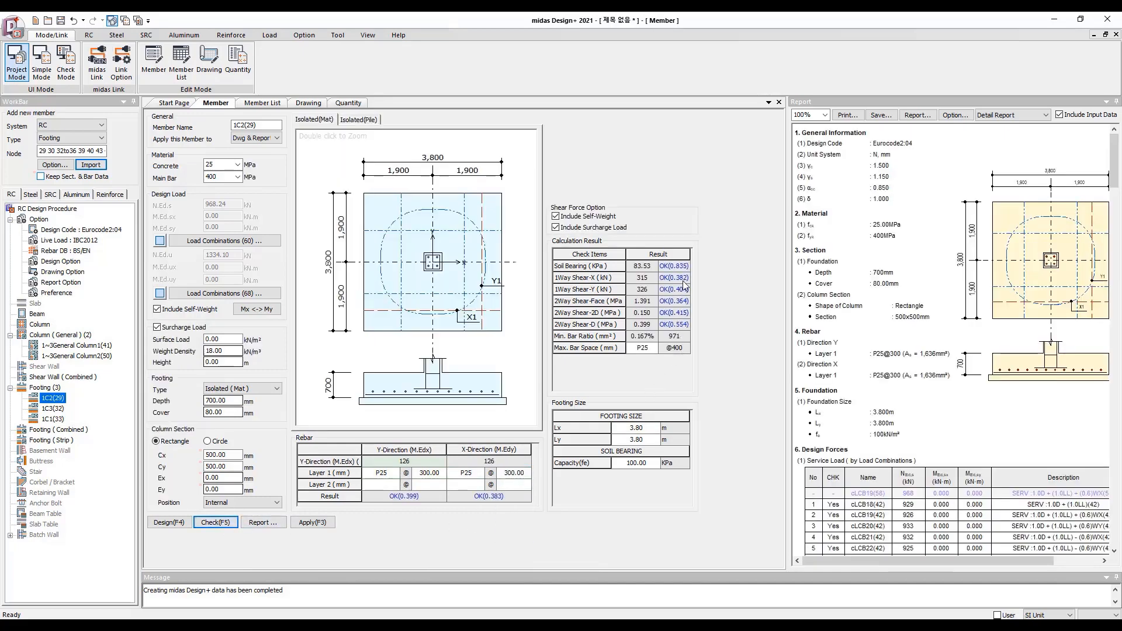
Review footing 1C2(29)'s detail report, change the report to Summary Report and widen its pane to read the capacity checks
{"action": "scroll", "coordinate": [834, 372], "scroll_direction": "down", "scroll_amount": 20}
{"action": "scroll", "coordinate": [833, 372], "scroll_direction": "down", "scroll_amount": 20}
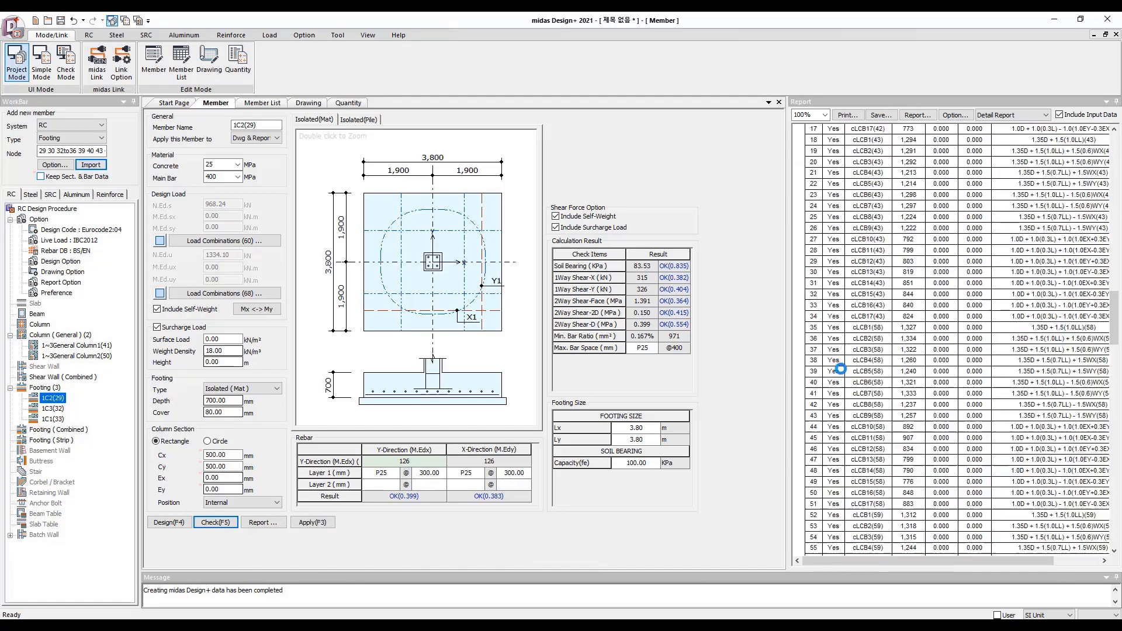
{"action": "scroll", "coordinate": [847, 369], "scroll_direction": "down", "scroll_amount": 15}
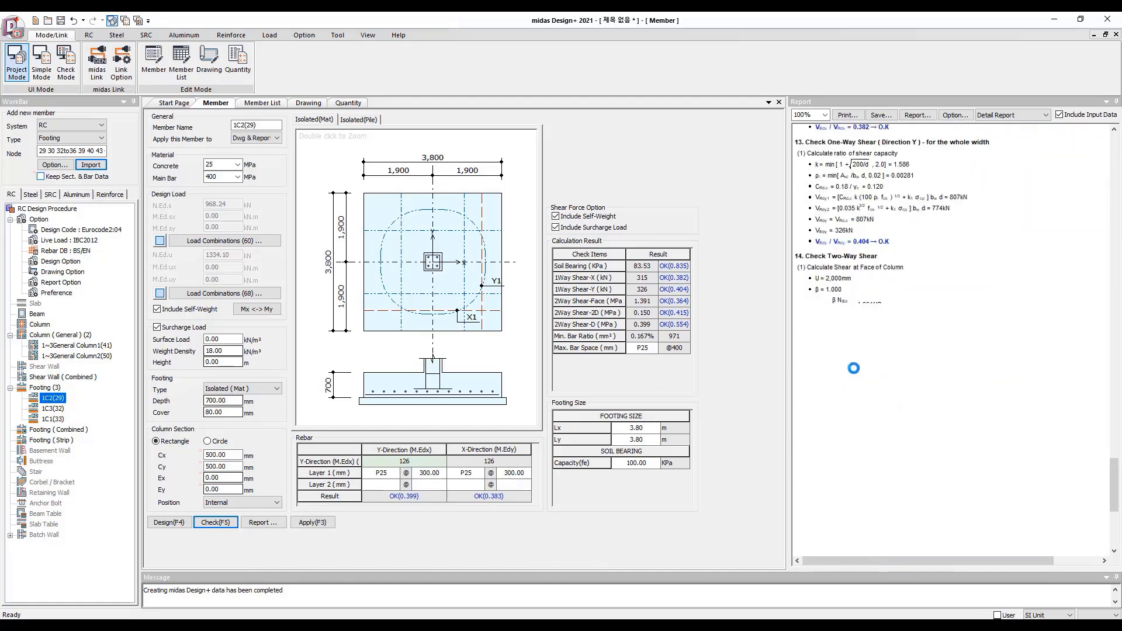
{"action": "left_click", "coordinate": [1006, 115]}
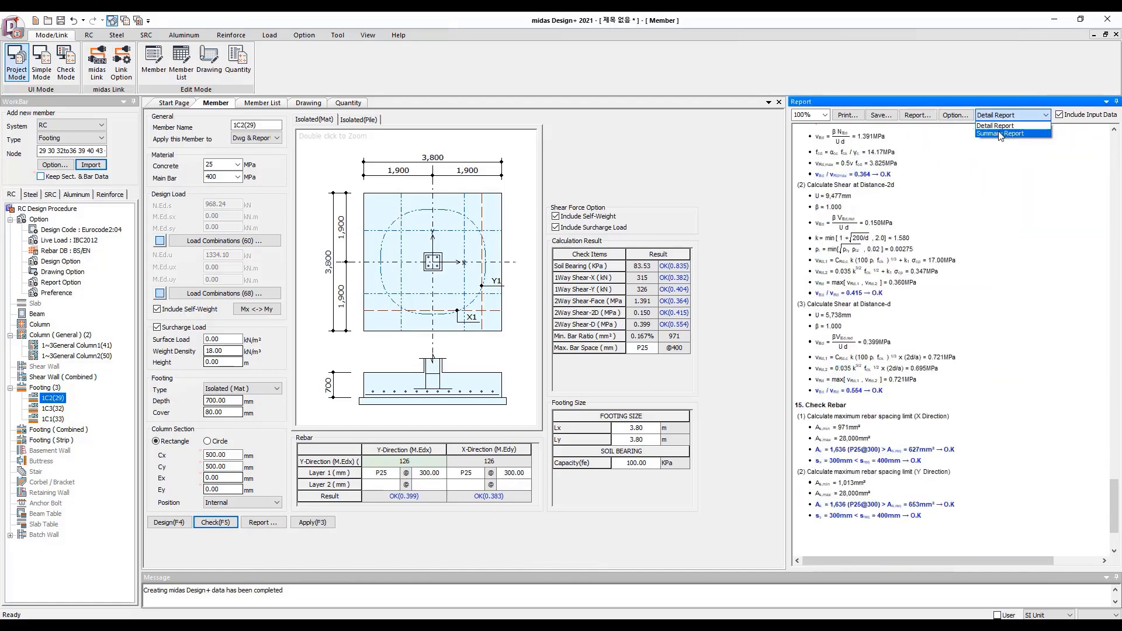
{"action": "left_click", "coordinate": [1007, 134]}
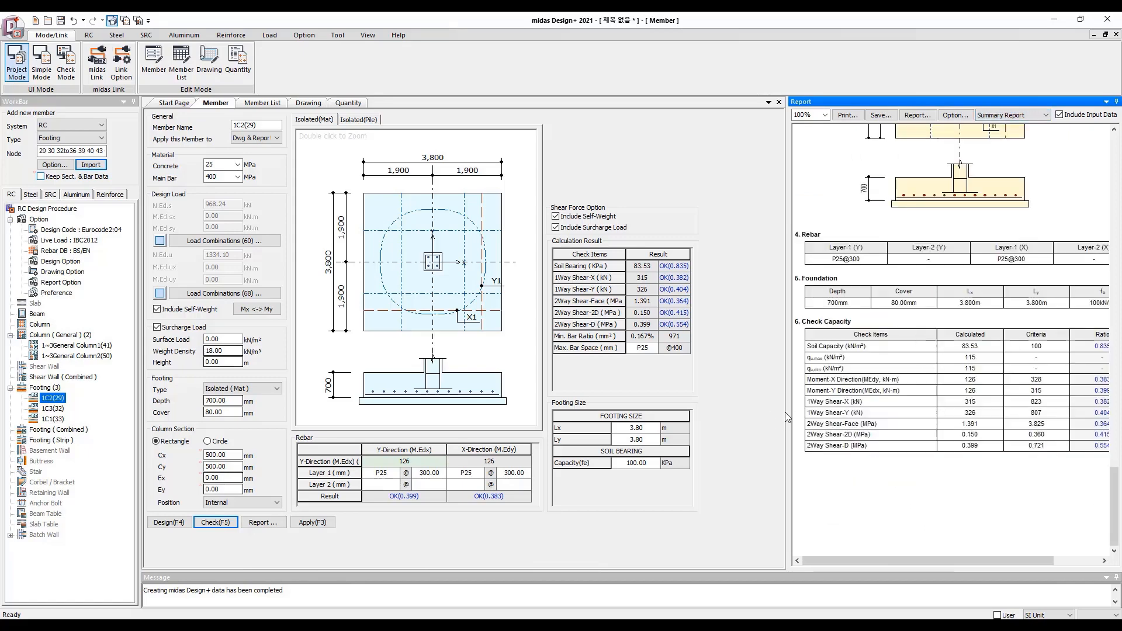
{"action": "left_click_drag", "start_coordinate": [787, 413], "coordinate": [718, 413]}
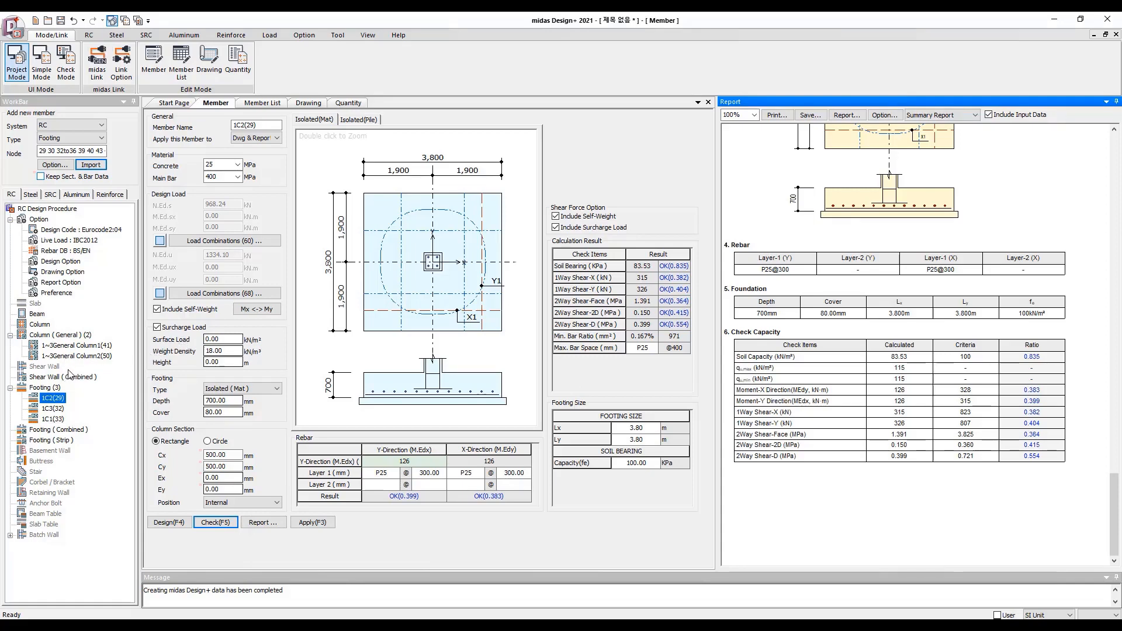
Make footing 1C3(32) an Isolated (Pile) type with 800 mm depth and 150 mm cover, and check it
{"action": "left_click", "coordinate": [53, 409]}
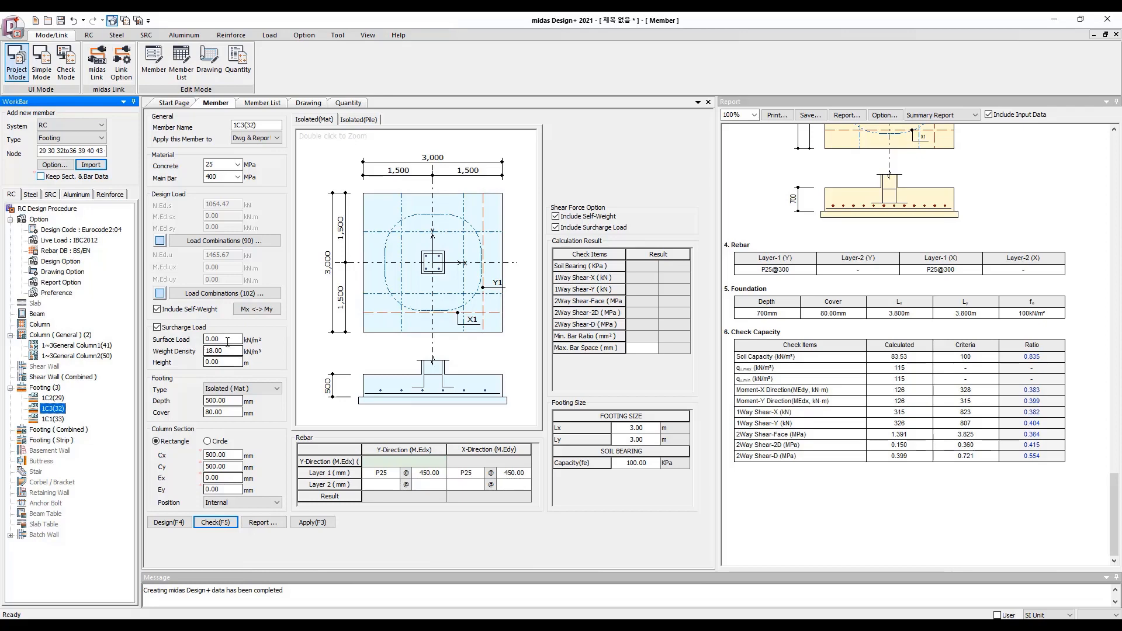
{"action": "left_click", "coordinate": [234, 389]}
{"action": "left_click", "coordinate": [232, 401]}
{"action": "double_click", "coordinate": [231, 400]}
{"action": "type", "text": "800"}
{"action": "key", "text": "Tab"}
{"action": "type", "text": "150"}
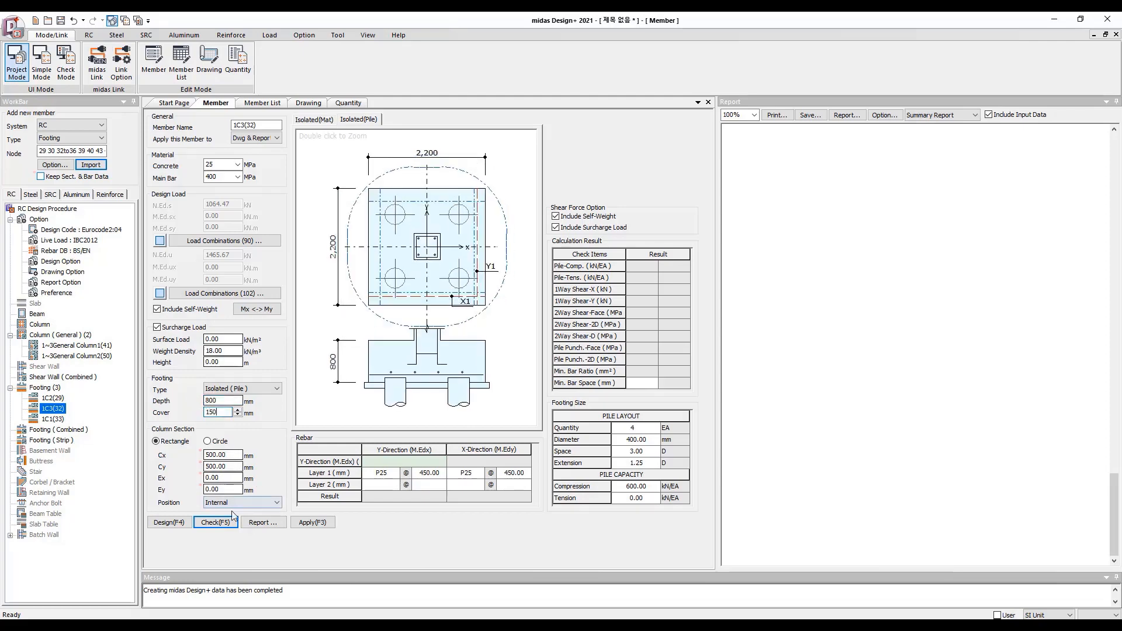
{"action": "left_click", "coordinate": [215, 523]}
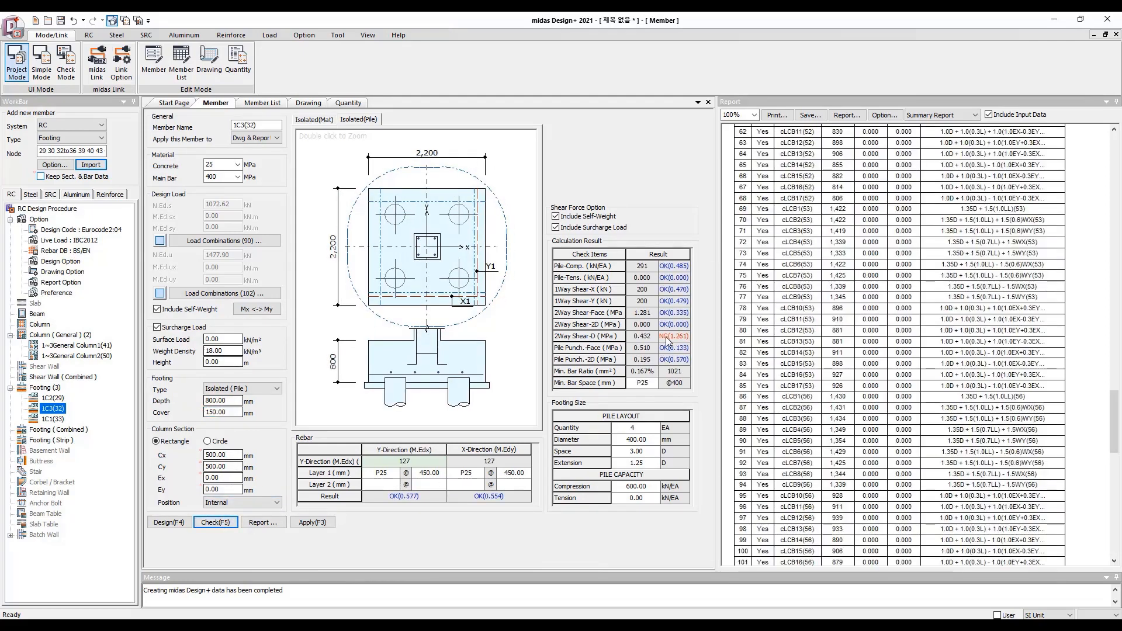
Increase the pile footing's depth to 1000 mm and recheck it
{"action": "left_click", "coordinate": [230, 402]}
{"action": "type", "text": "1000"}
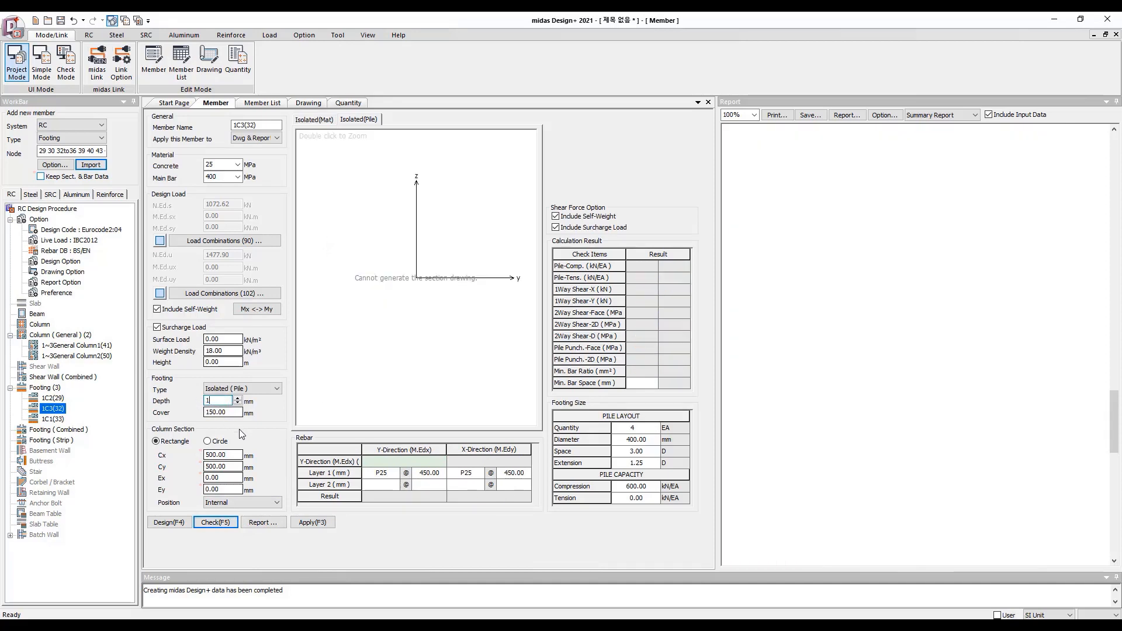
{"action": "left_click", "coordinate": [224, 523]}
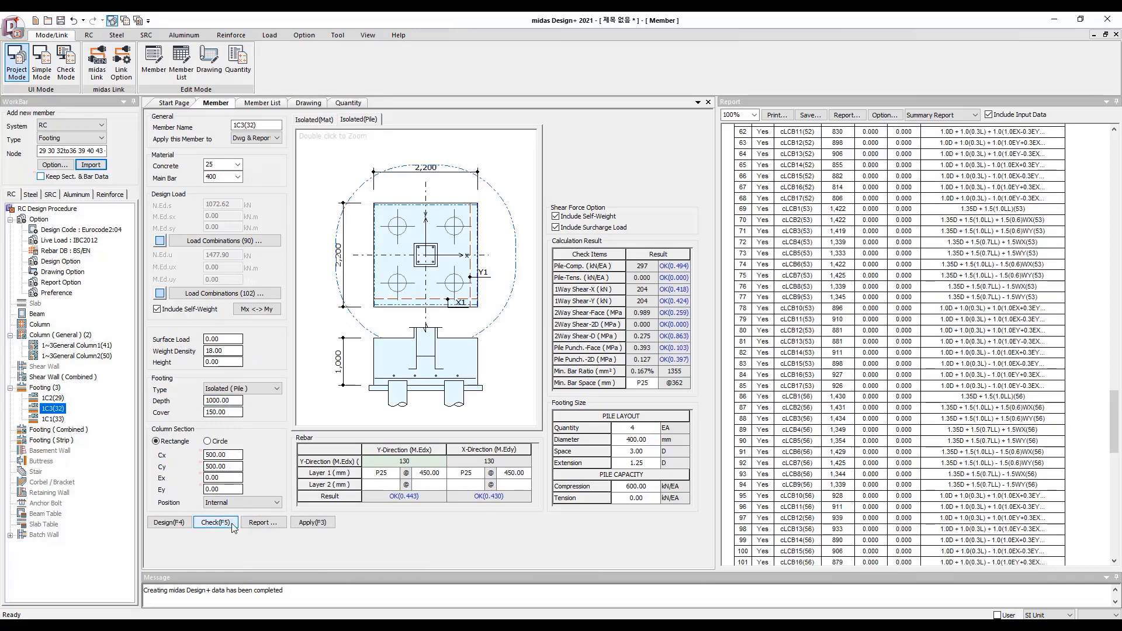
Review the pile footing's capacity checks in the summary report, and examine the shear checks in the Detail Report
{"action": "scroll", "coordinate": [840, 457], "scroll_direction": "down", "scroll_amount": 10}
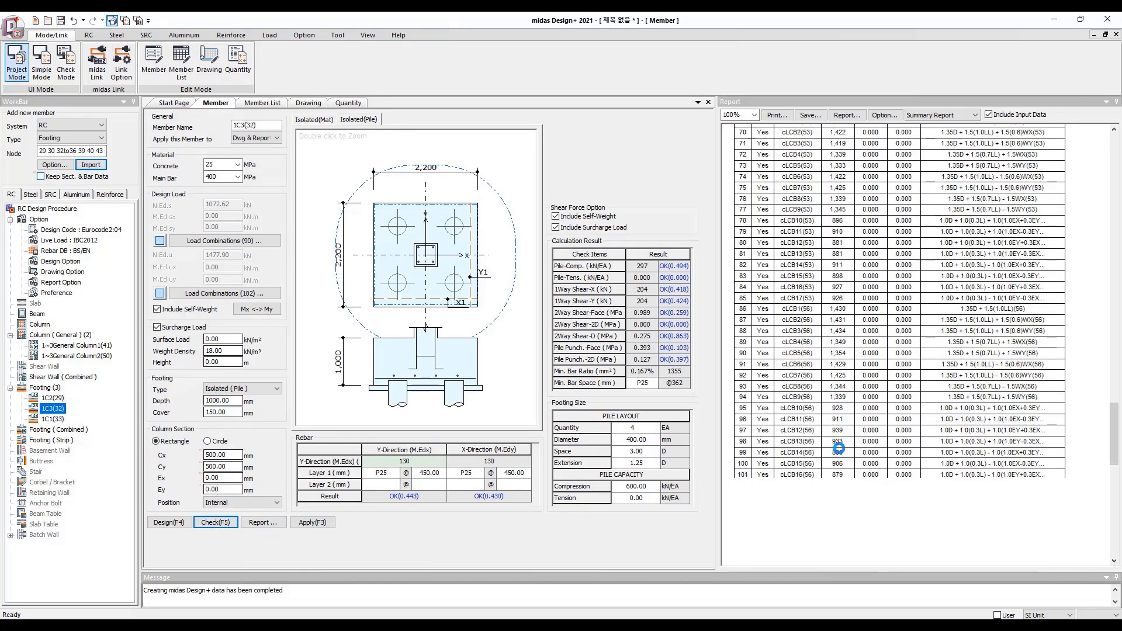
{"action": "left_click", "coordinate": [940, 119]}
{"action": "left_click", "coordinate": [940, 118]}
{"action": "scroll", "coordinate": [928, 289], "scroll_direction": "down", "scroll_amount": 5}
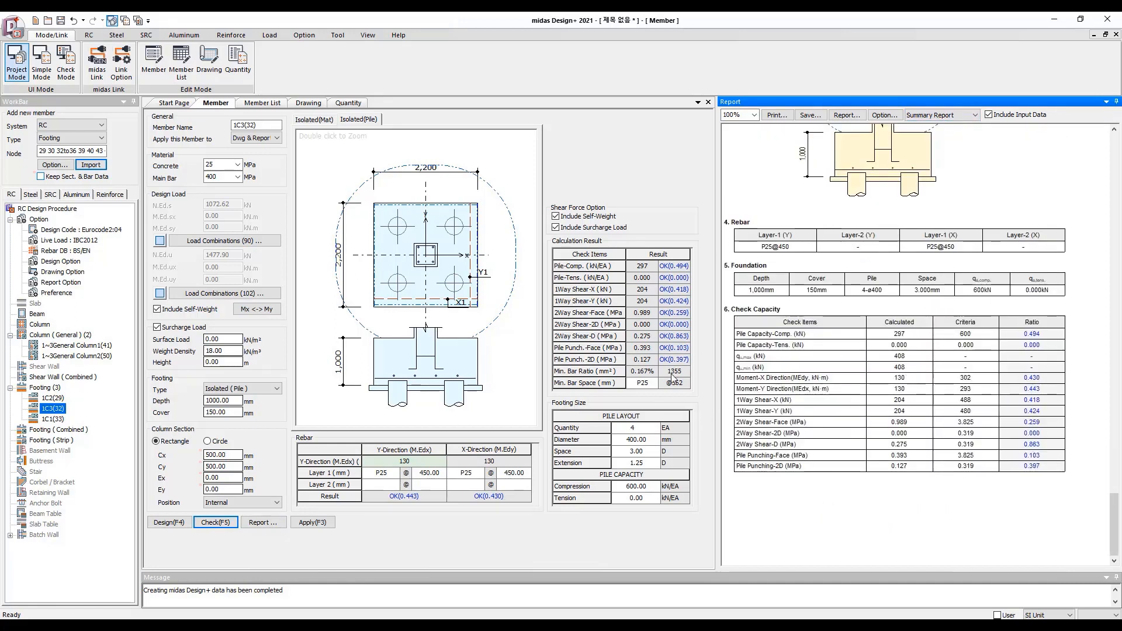
{"action": "left_click", "coordinate": [940, 115]}
{"action": "left_click", "coordinate": [935, 133]}
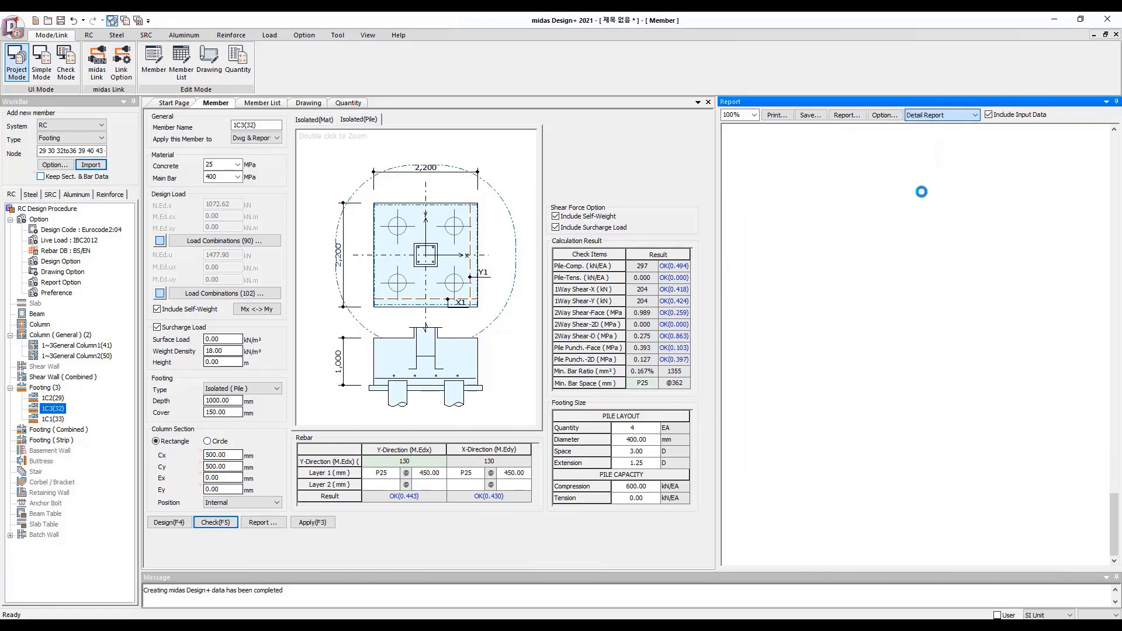
{"action": "scroll", "coordinate": [900, 335], "scroll_direction": "down", "scroll_amount": 10}
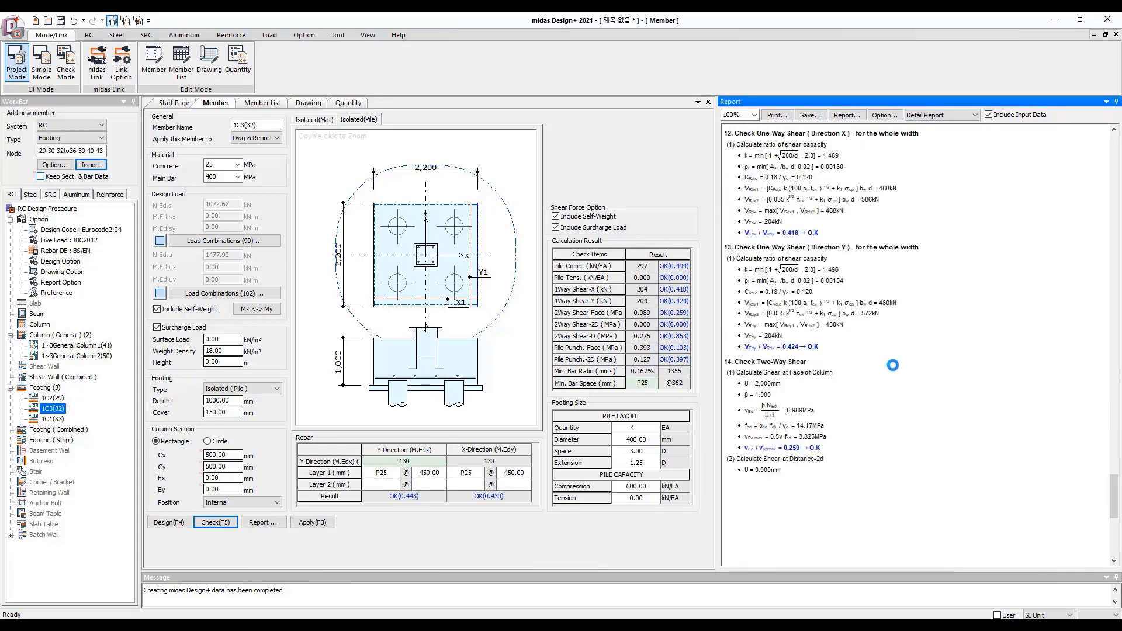
Set the Layer 1 rebar spacing of pile footing 1C3(32) to 300 mm in both directions and recheck it
{"action": "scroll", "coordinate": [888, 378], "scroll_direction": "down", "scroll_amount": 5}
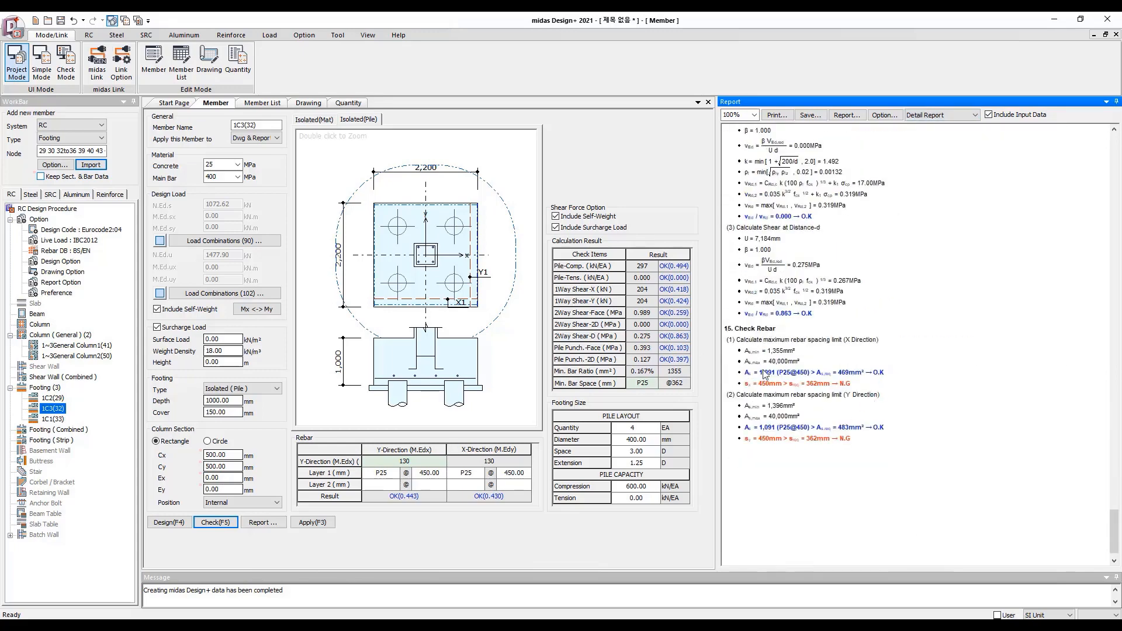
{"action": "left_click", "coordinate": [447, 477]}
{"action": "left_click", "coordinate": [442, 473]}
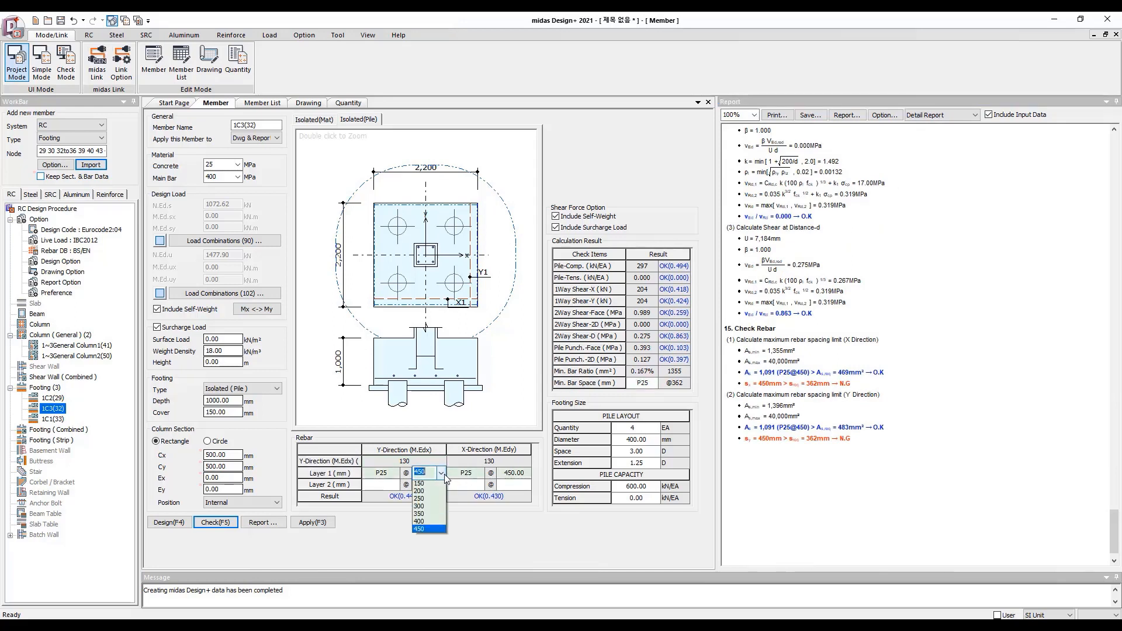
{"action": "left_click", "coordinate": [425, 515]}
{"action": "left_click", "coordinate": [525, 474]}
{"action": "left_click", "coordinate": [527, 474]}
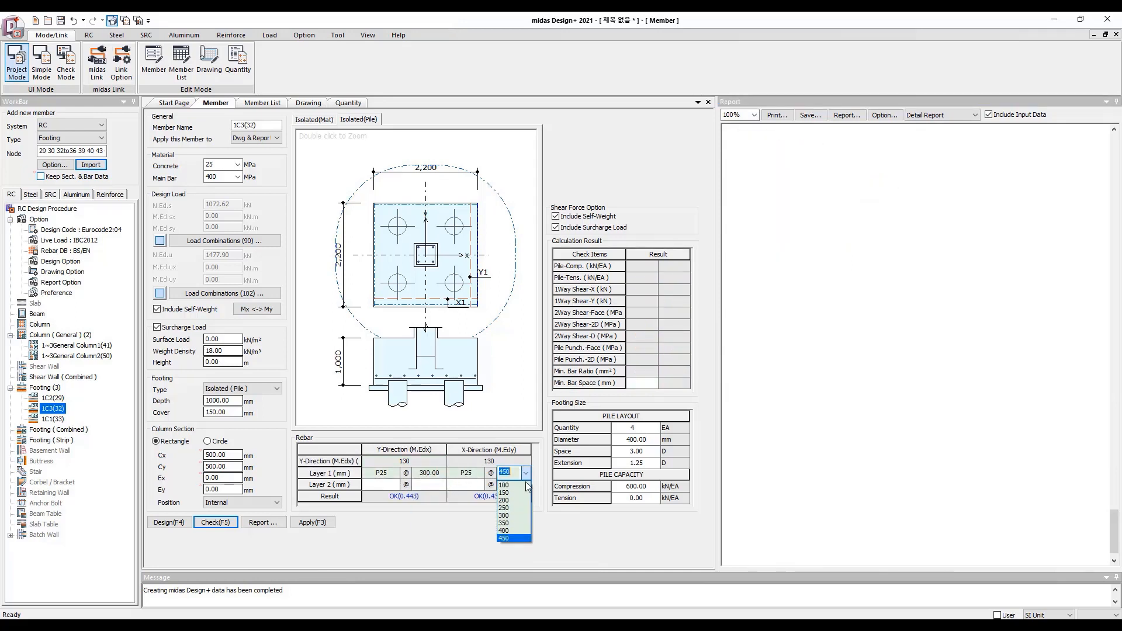
{"action": "left_click", "coordinate": [506, 515]}
{"action": "left_click", "coordinate": [225, 522]}
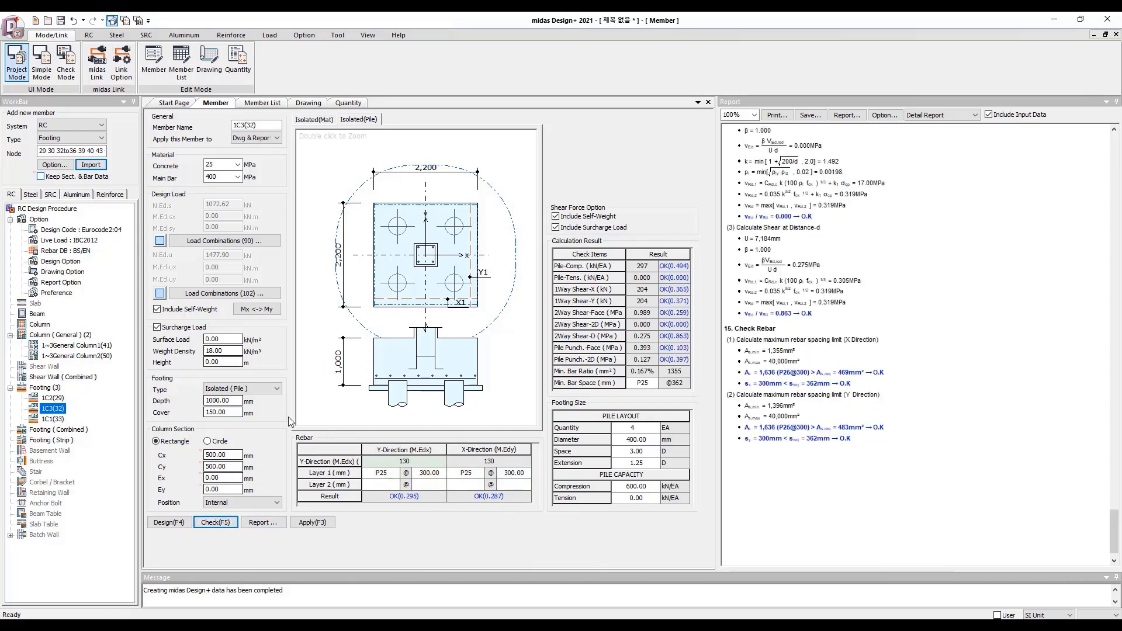
Open footing 1C1(33) and run its capacity check
{"action": "left_click", "coordinate": [51, 419]}
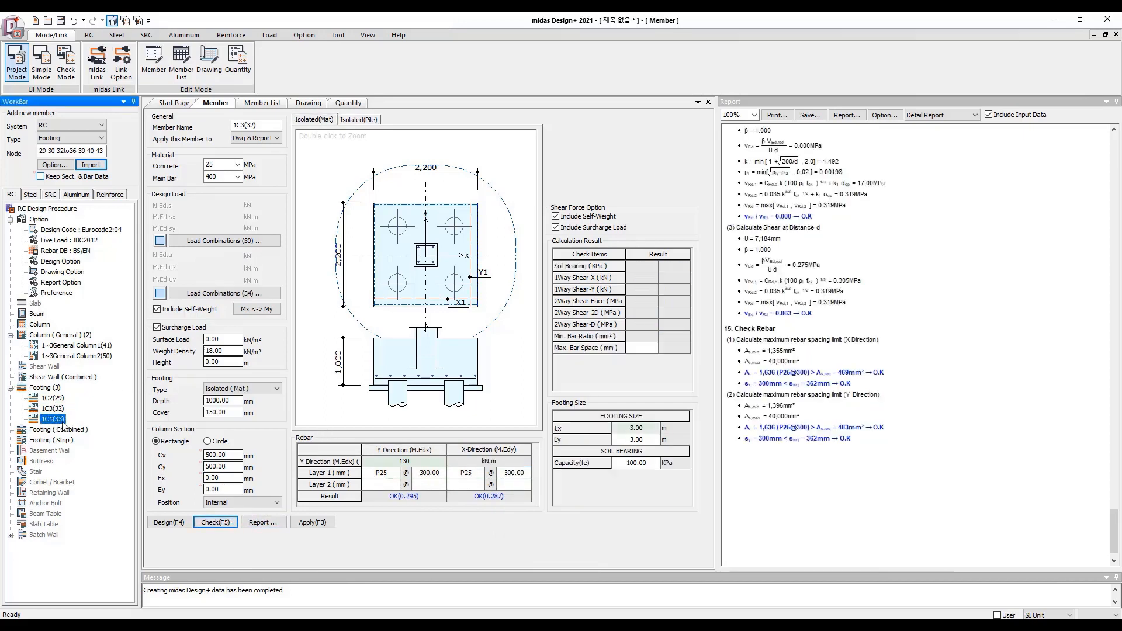
{"action": "left_click", "coordinate": [210, 522]}
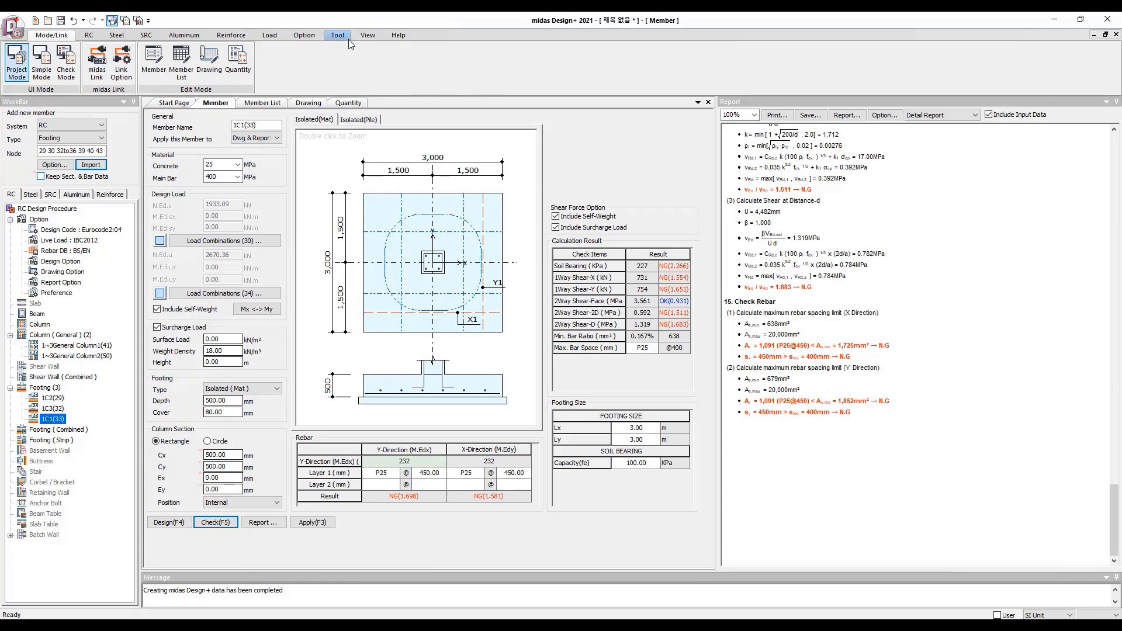
Enable Change Section by Design for footings in the design options and run the automatic design of footing 1C1(33)
{"action": "left_click", "coordinate": [311, 38]}
{"action": "left_click", "coordinate": [163, 64]}
{"action": "left_click", "coordinate": [258, 214]}
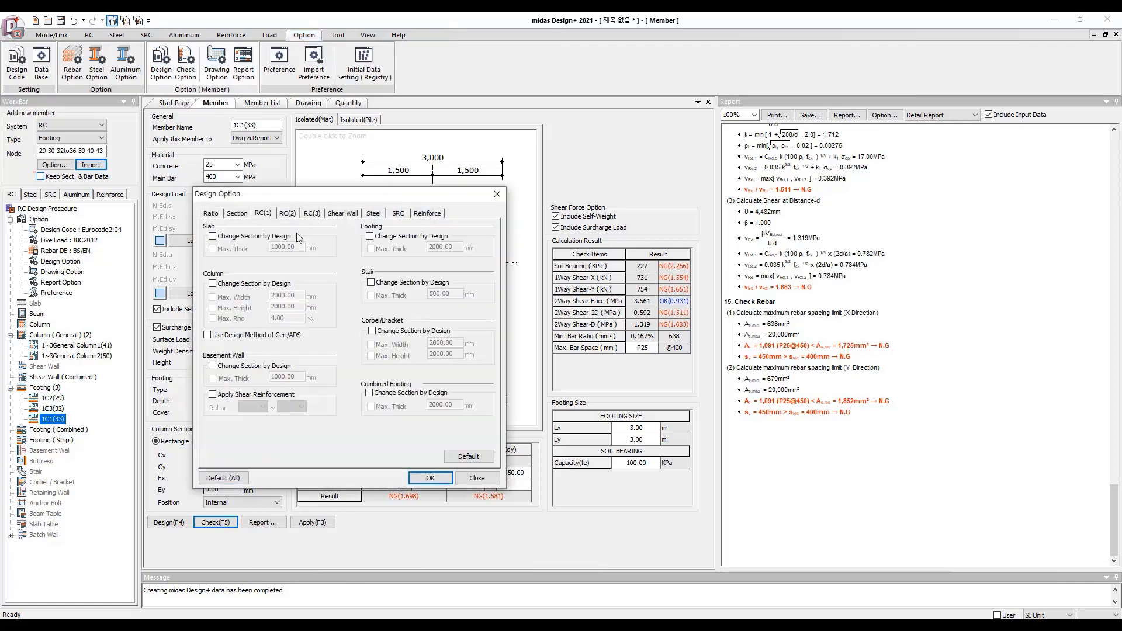
{"action": "left_click", "coordinate": [370, 236]}
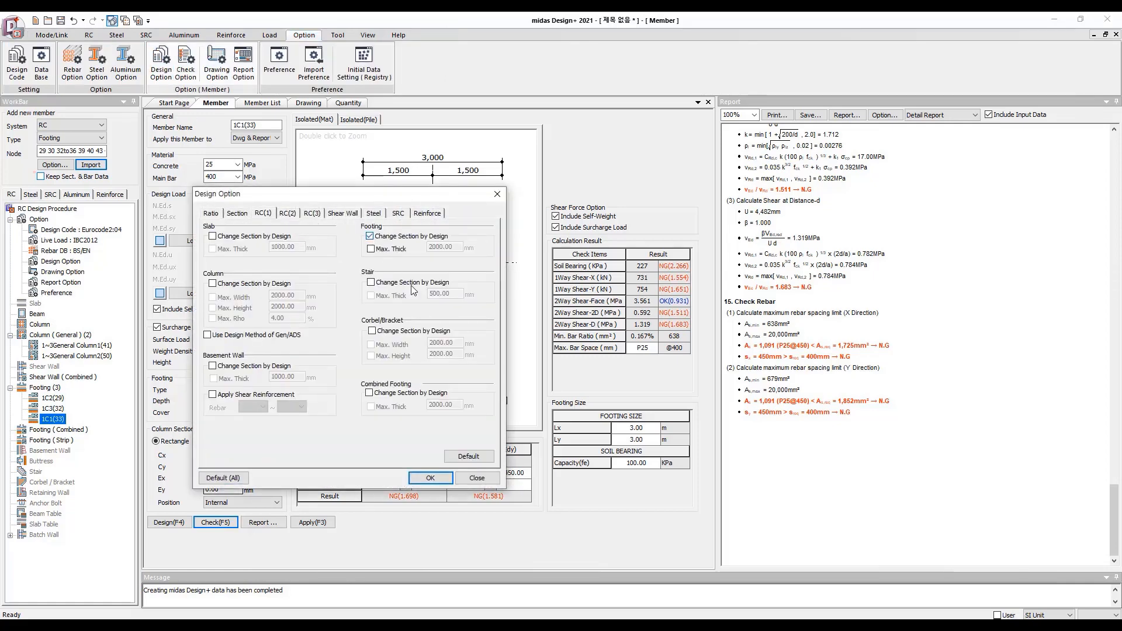
{"action": "left_click", "coordinate": [431, 477]}
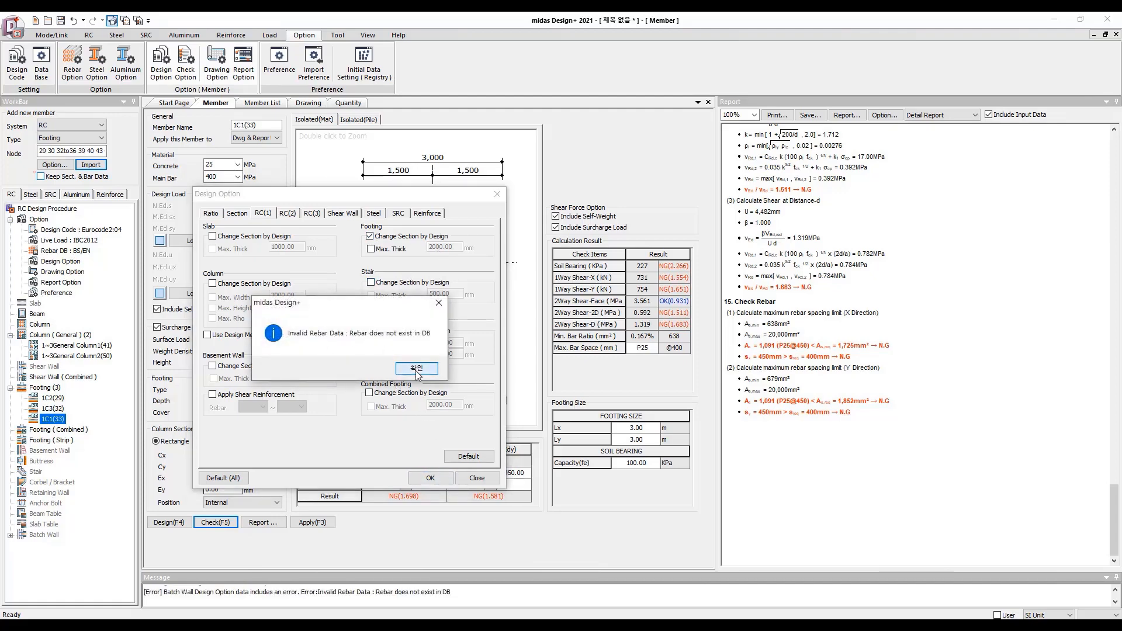
{"action": "left_click", "coordinate": [417, 369]}
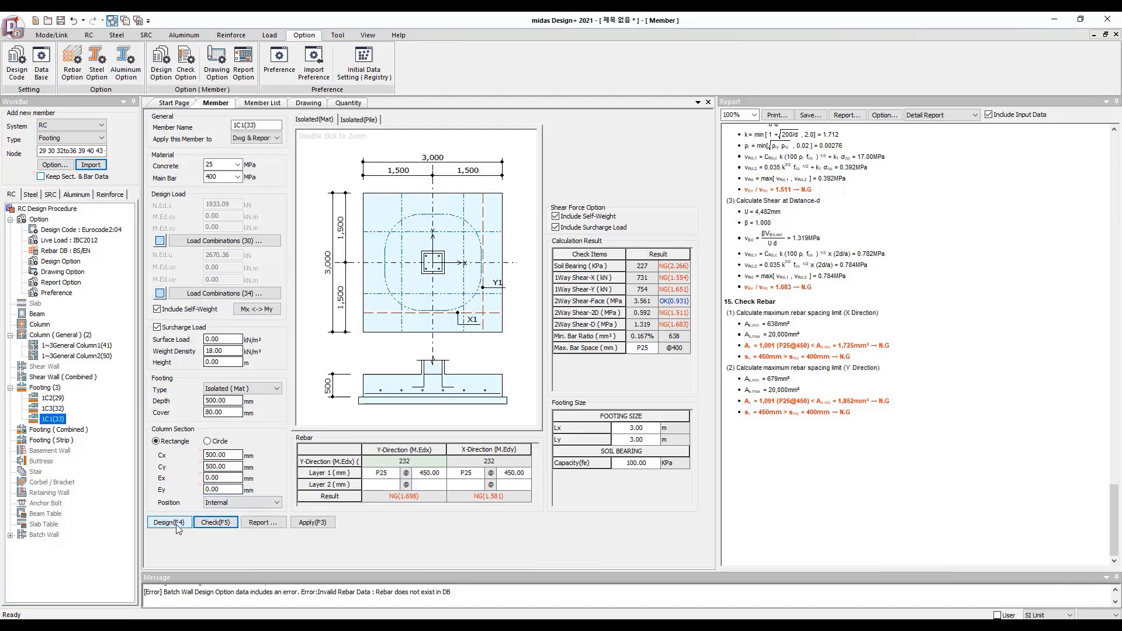
{"action": "left_click", "coordinate": [175, 524]}
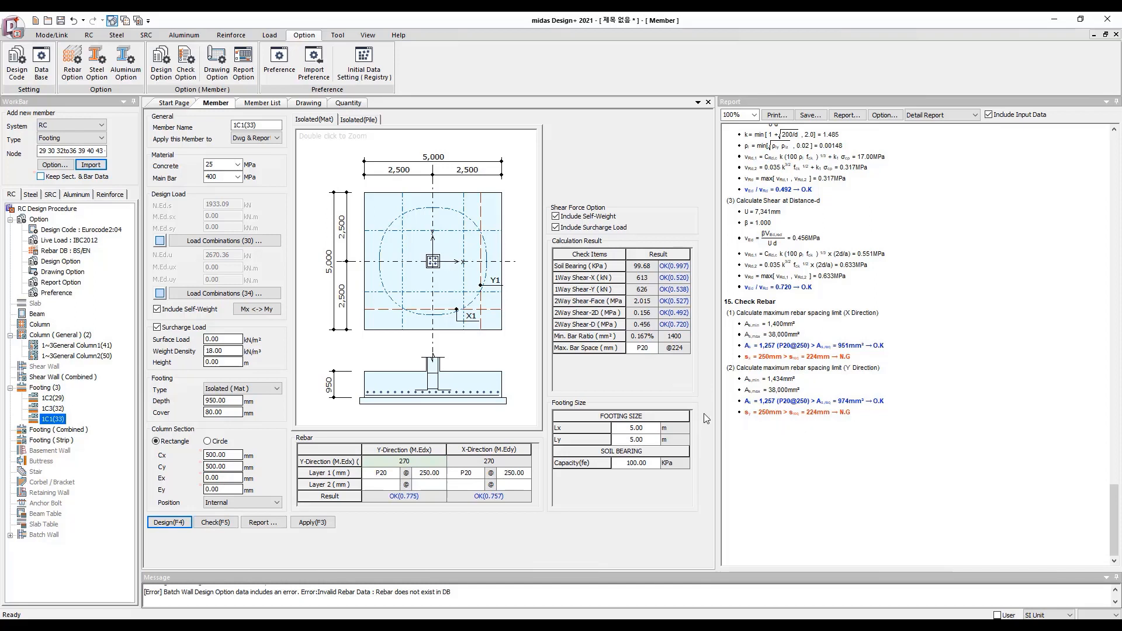
Set footing 1C1(33)'s Layer 1 rebar spacing to 200 mm in both directions and recheck it
{"action": "left_click", "coordinate": [430, 473]}
{"action": "left_click", "coordinate": [441, 473]}
{"action": "left_click", "coordinate": [430, 497]}
{"action": "left_click", "coordinate": [513, 473]}
{"action": "left_click", "coordinate": [527, 473]}
{"action": "left_click", "coordinate": [506, 501]}
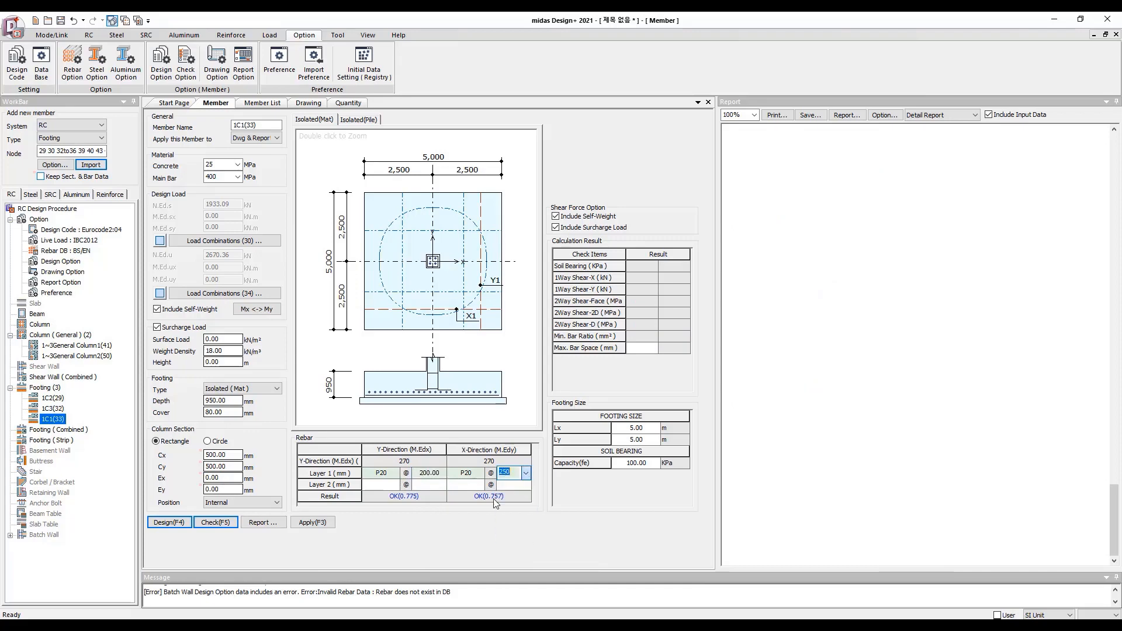
{"action": "left_click", "coordinate": [215, 522]}
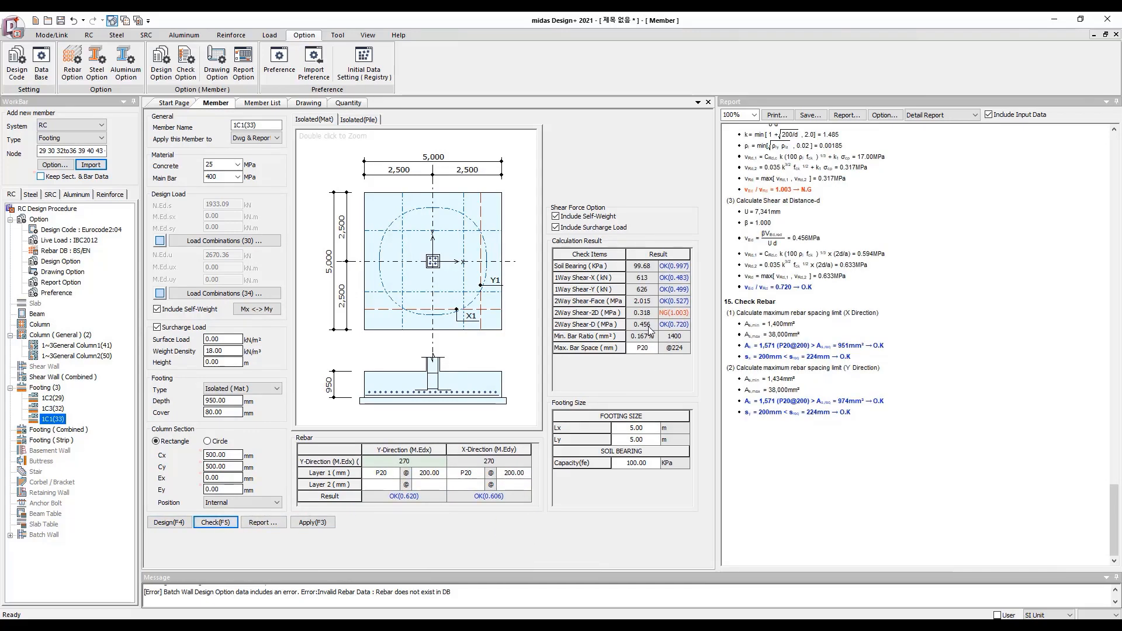
Set the depth of footing 1C1(33) to 1000 mm and recheck it
{"action": "left_click_drag", "start_coordinate": [233, 402], "coordinate": [200, 402]}
{"action": "type", "text": "1000"}
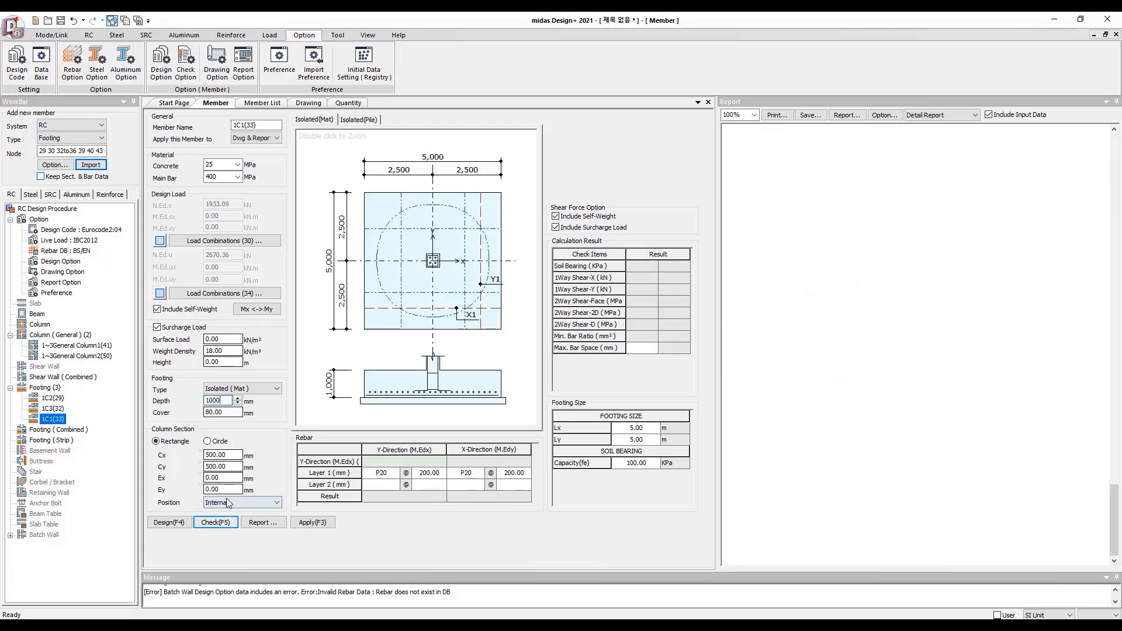
{"action": "left_click", "coordinate": [215, 522]}
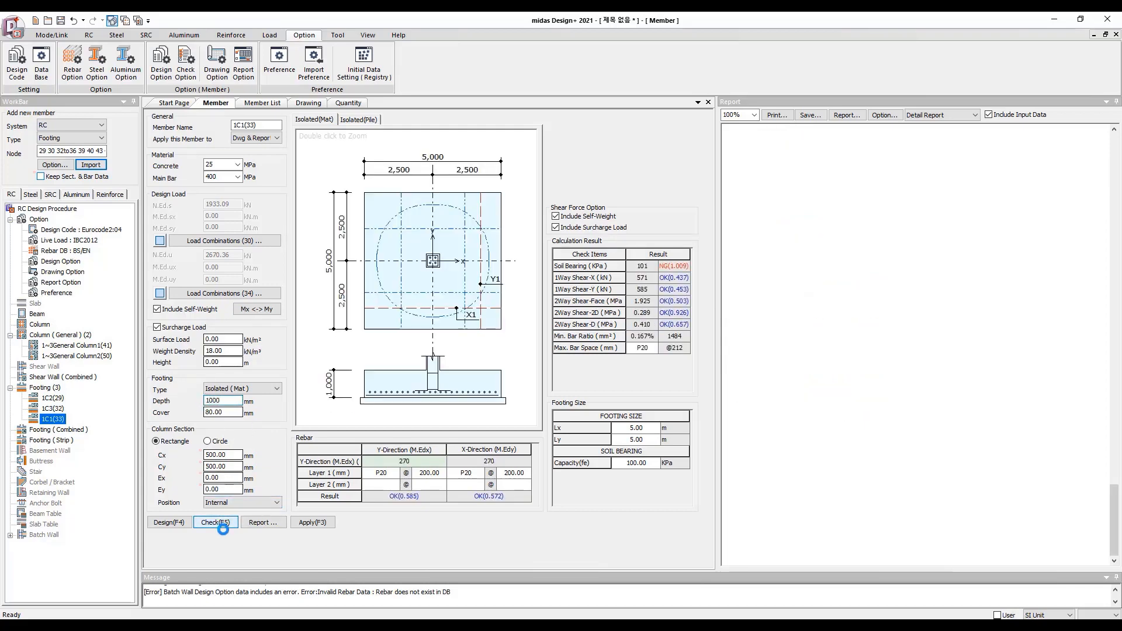
Enlarge footing 1C1(33) to 5.1 m in both Lx and Ly and recheck it
{"action": "left_click", "coordinate": [638, 430]}
{"action": "type", "text": "5.1"}
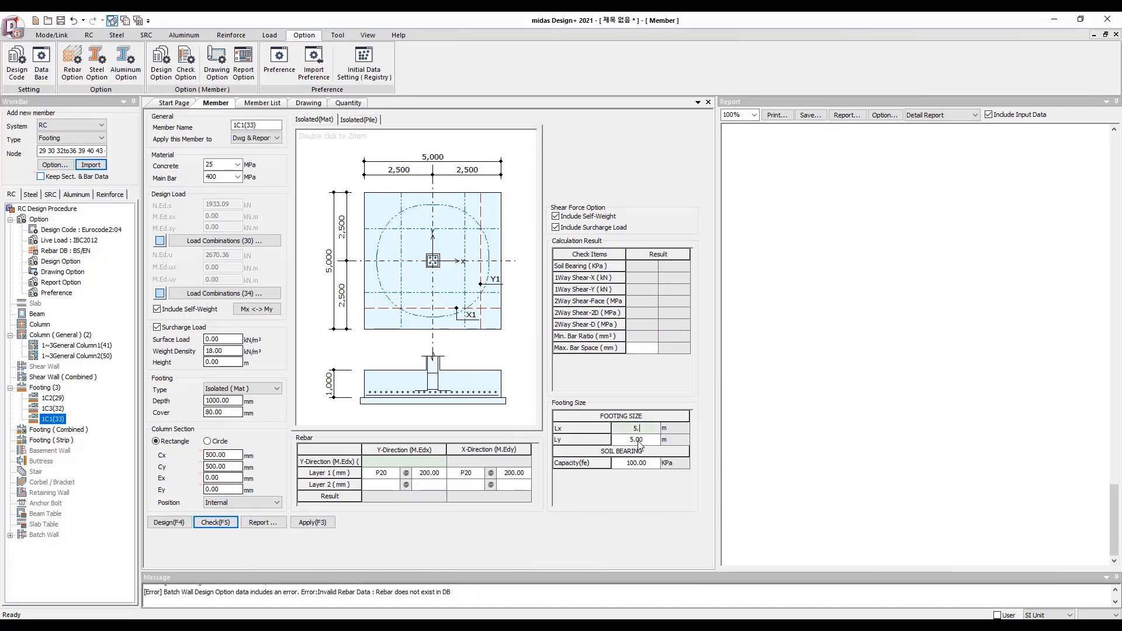
{"action": "left_click", "coordinate": [639, 443]}
{"action": "type", "text": "5.1"}
{"action": "key", "text": "Return"}
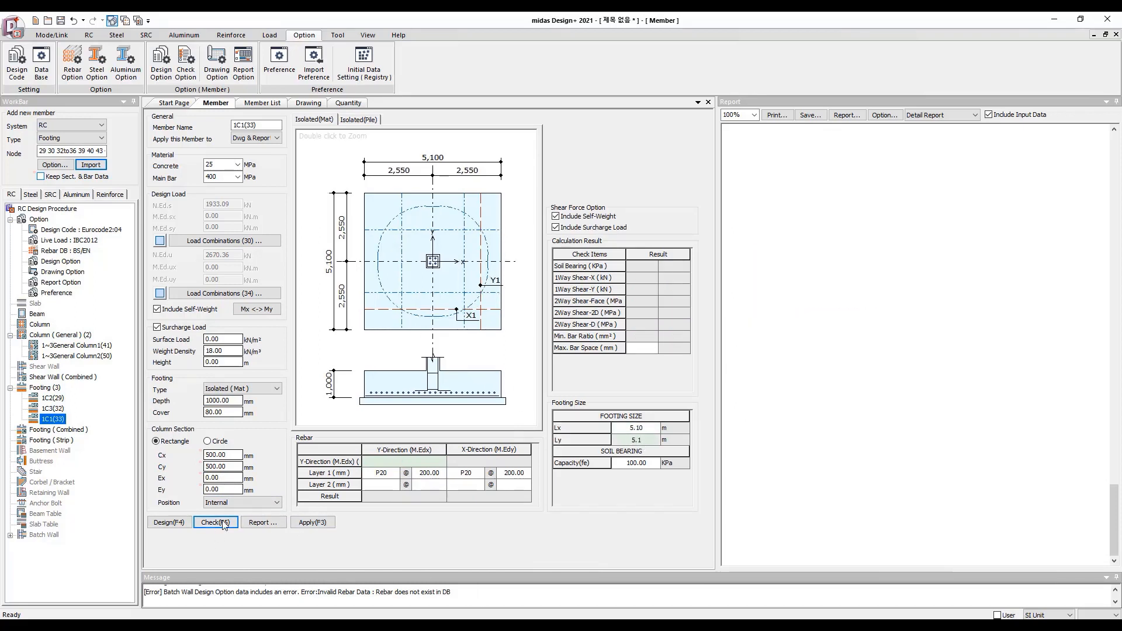
{"action": "left_click", "coordinate": [217, 523]}
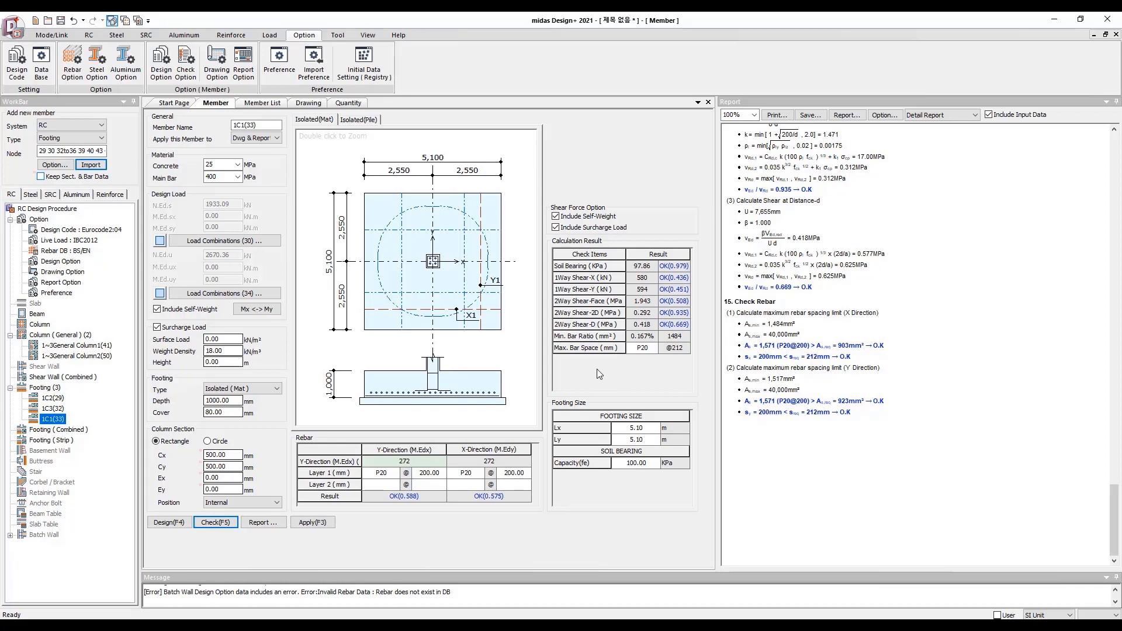
Batch-check all isolated footings in the member list, and check pile footing 1C3(32) the same way
{"action": "left_click", "coordinate": [264, 103]}
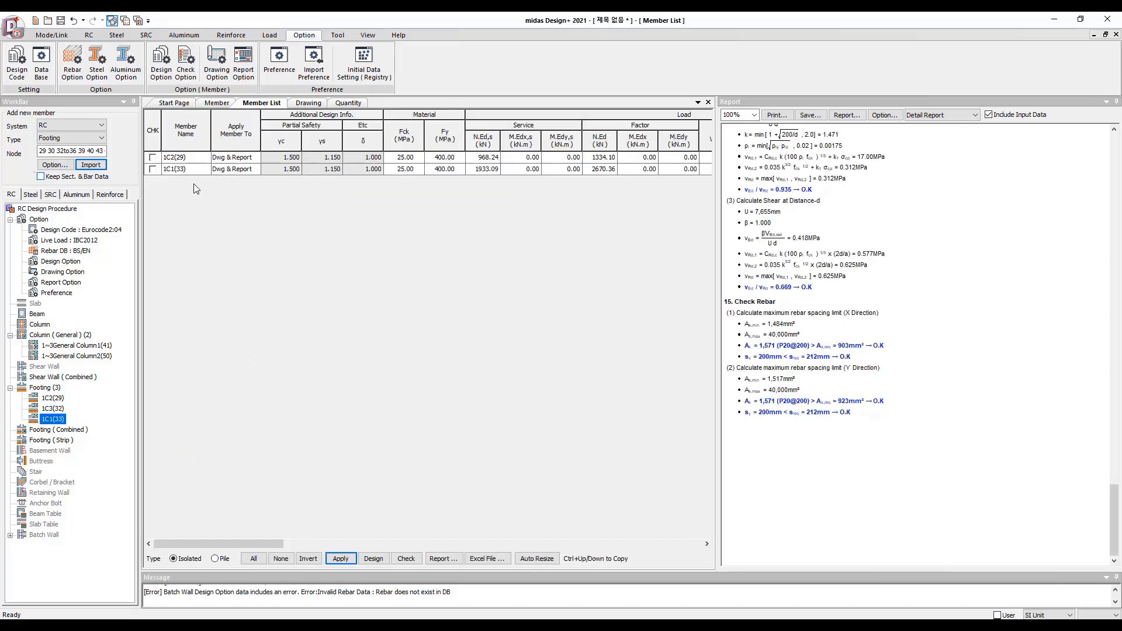
{"action": "left_click", "coordinate": [253, 558]}
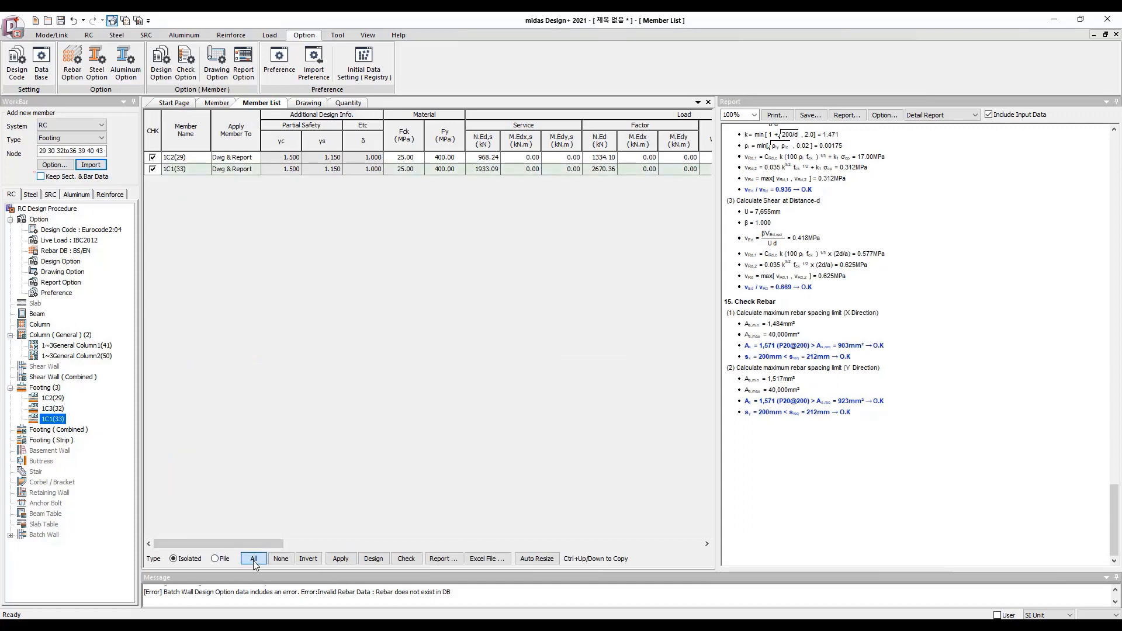
{"action": "left_click", "coordinate": [405, 560]}
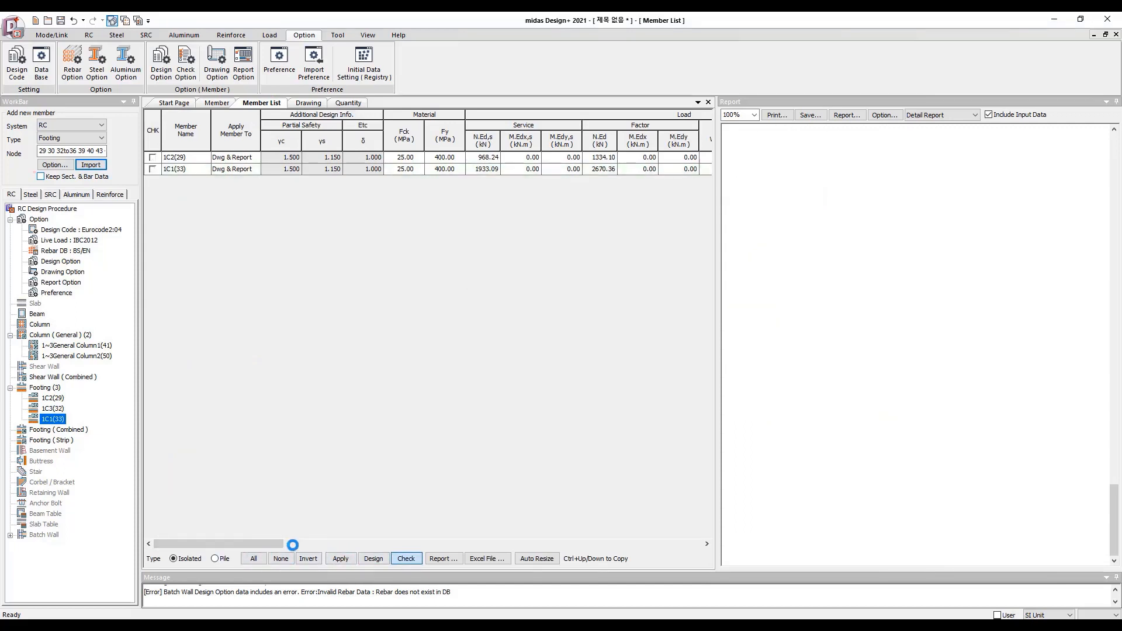
{"action": "left_click", "coordinate": [215, 559]}
{"action": "left_click", "coordinate": [153, 158]}
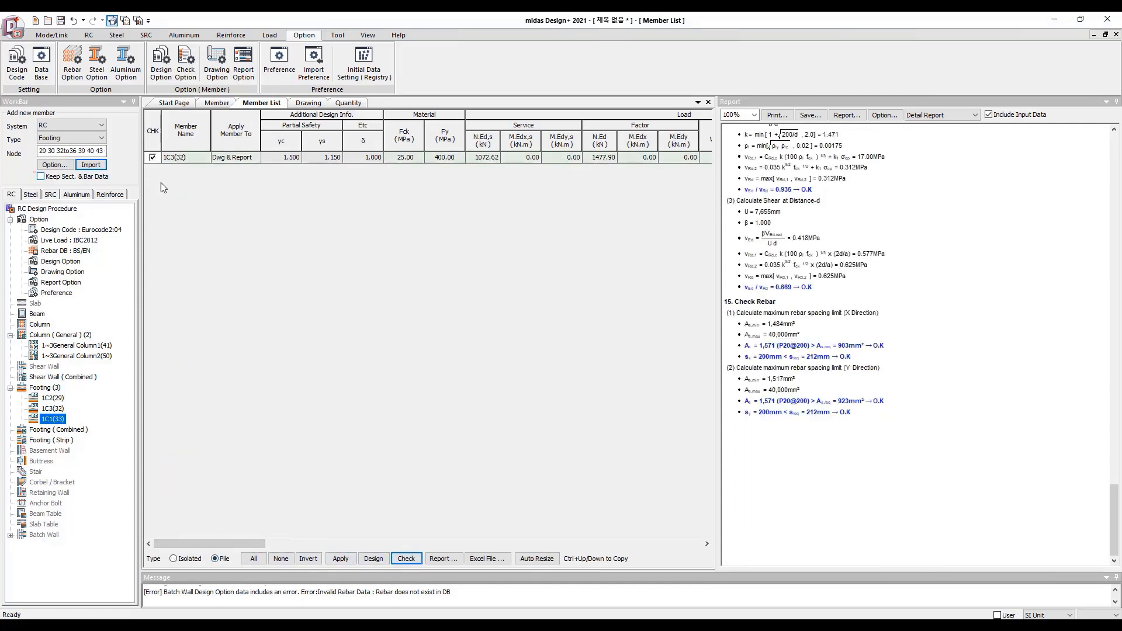
{"action": "left_click", "coordinate": [402, 559]}
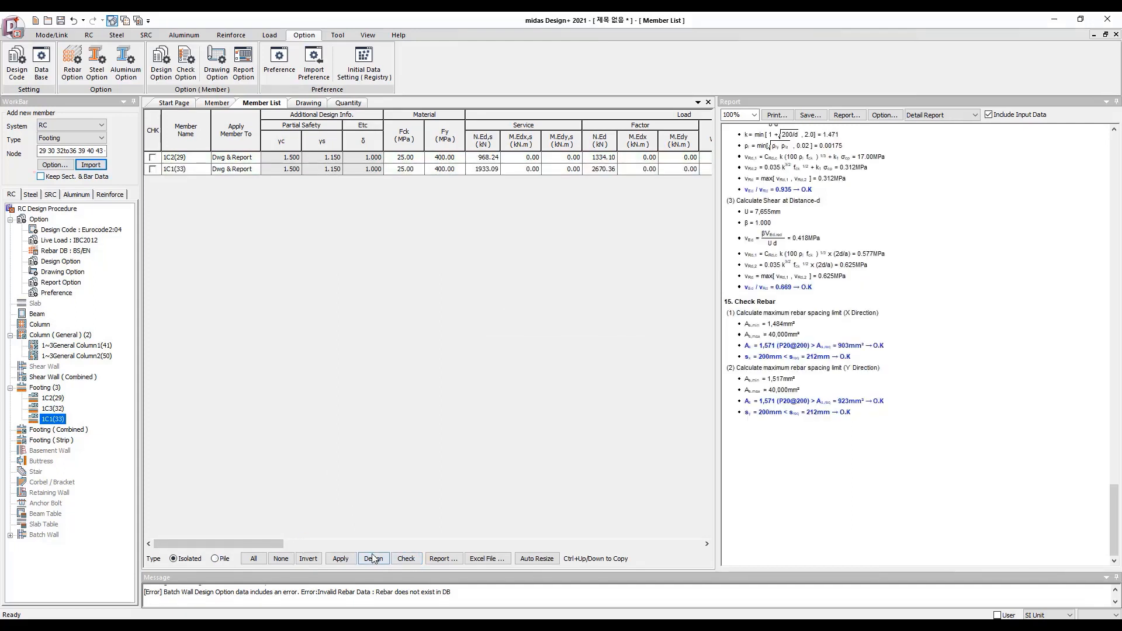
Generate a Word summary report of the isolated footings, review it through to the final capacity checks and close it
{"action": "left_click", "coordinate": [443, 559]}
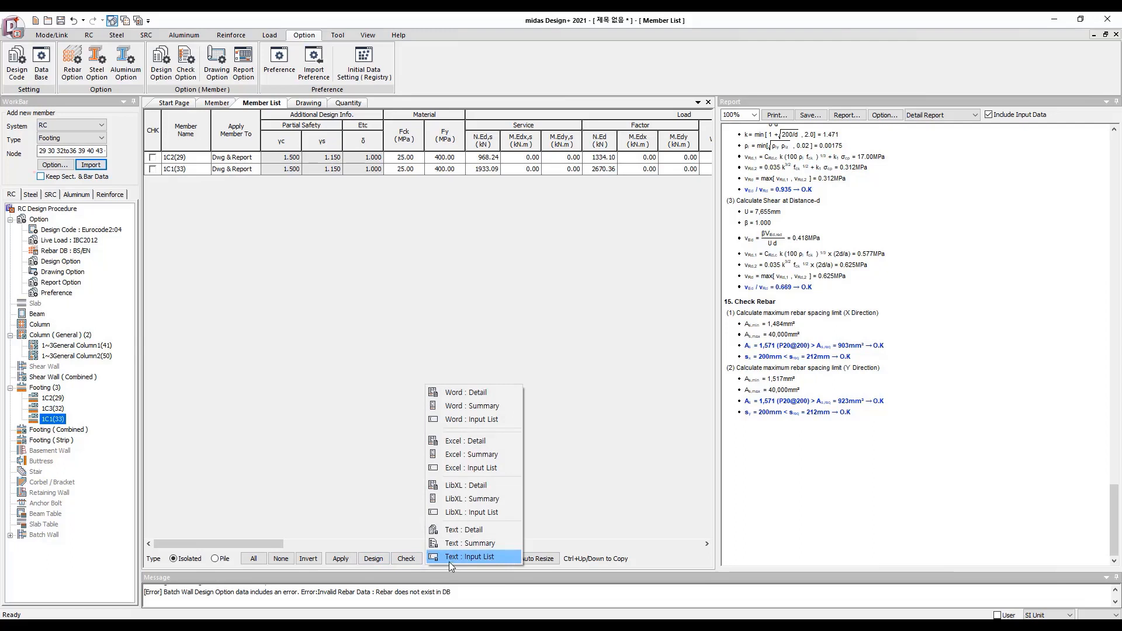
{"action": "left_click", "coordinate": [478, 406]}
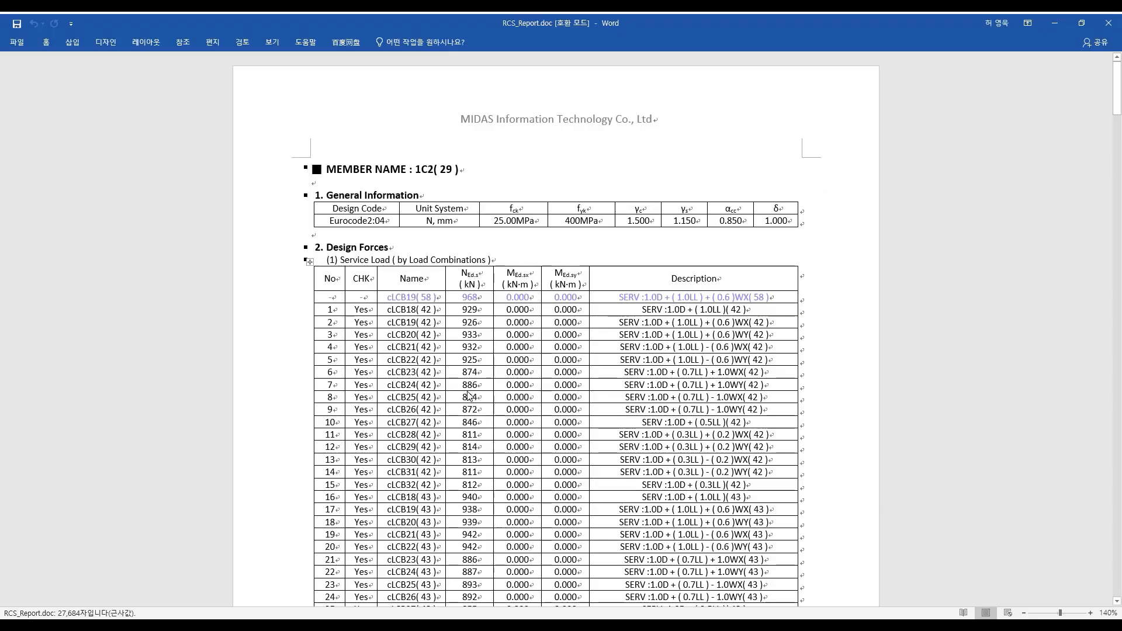
{"action": "scroll", "coordinate": [468, 396], "scroll_direction": "down", "scroll_amount": 10}
{"action": "scroll", "coordinate": [469, 397], "scroll_direction": "down", "scroll_amount": 20}
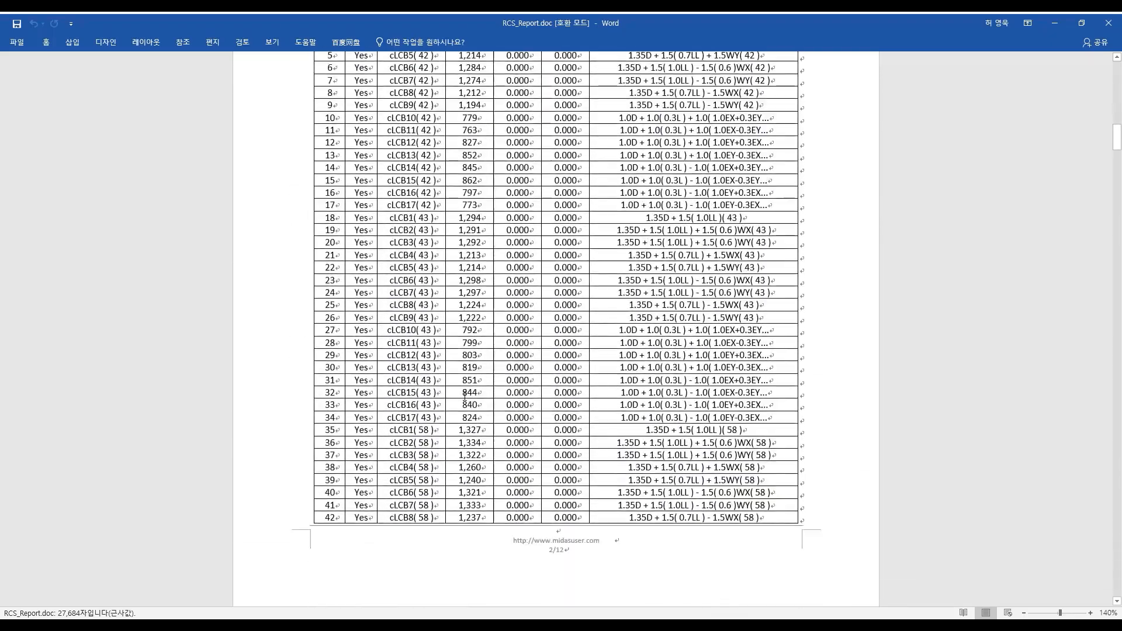
{"action": "left_click_drag", "start_coordinate": [1118, 171], "coordinate": [1062, 574]}
{"action": "scroll", "coordinate": [1062, 574], "scroll_direction": "down", "scroll_amount": 5}
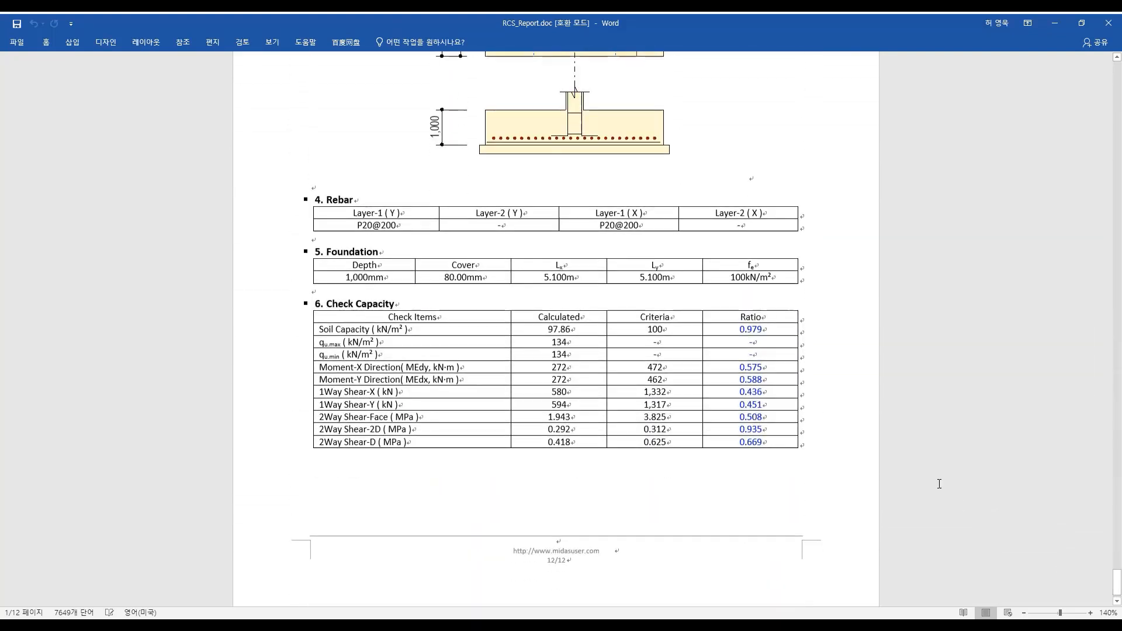
{"action": "left_click", "coordinate": [1109, 23]}
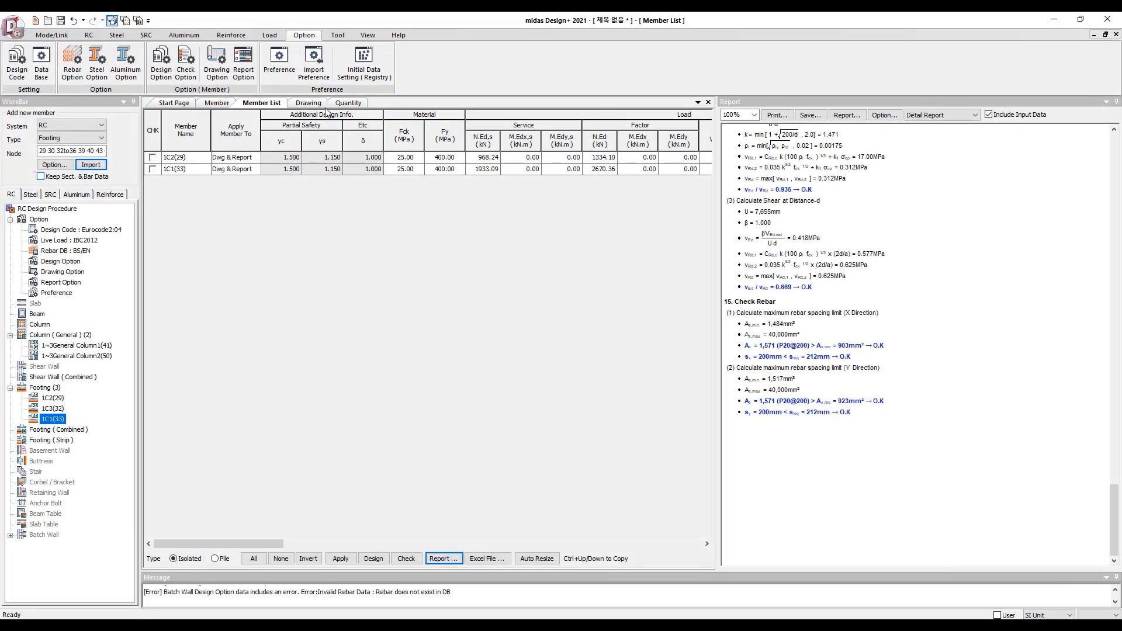
Create the RC footing list drawing and bring its sheets into view
{"action": "left_click", "coordinate": [319, 106]}
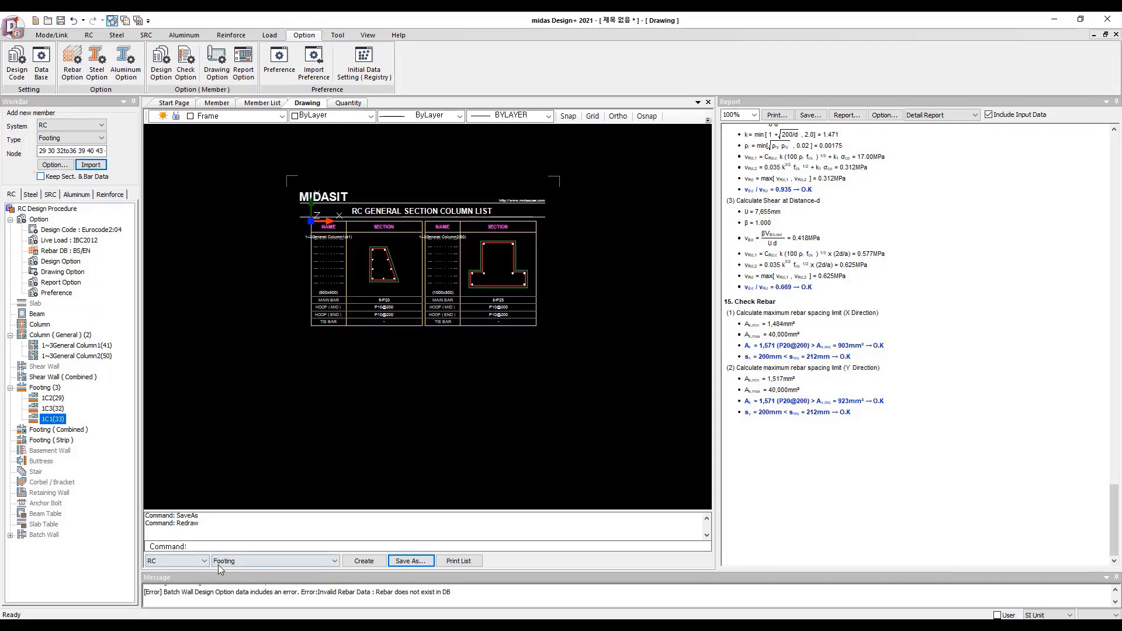
{"action": "left_click", "coordinate": [365, 562]}
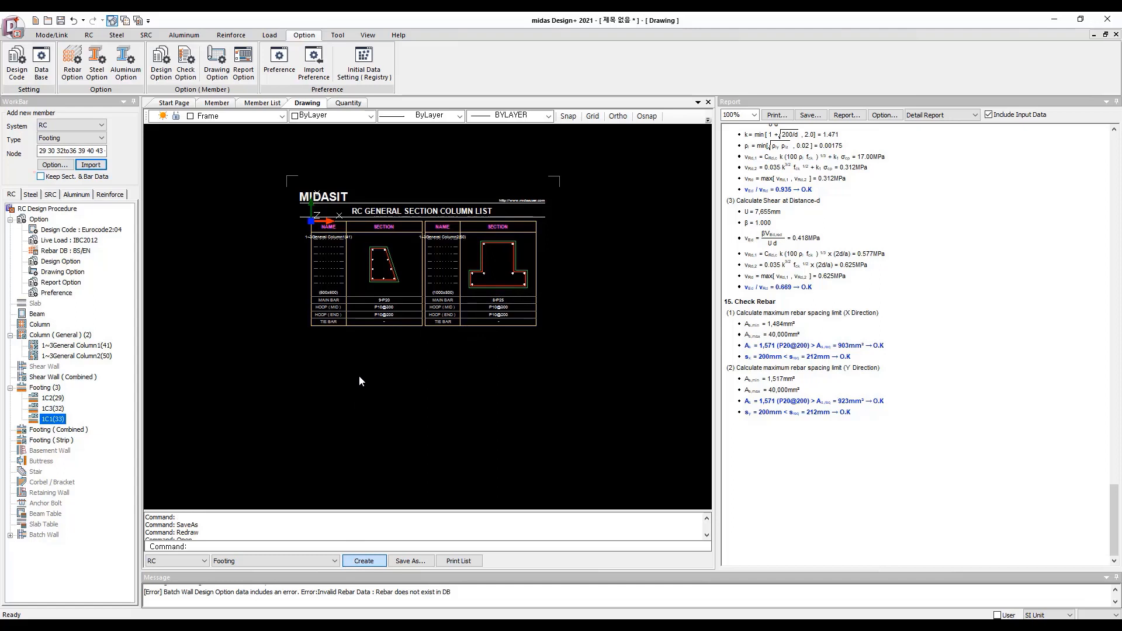
{"action": "middle_click_drag", "start_coordinate": [256, 277], "coordinate": [297, 339]}
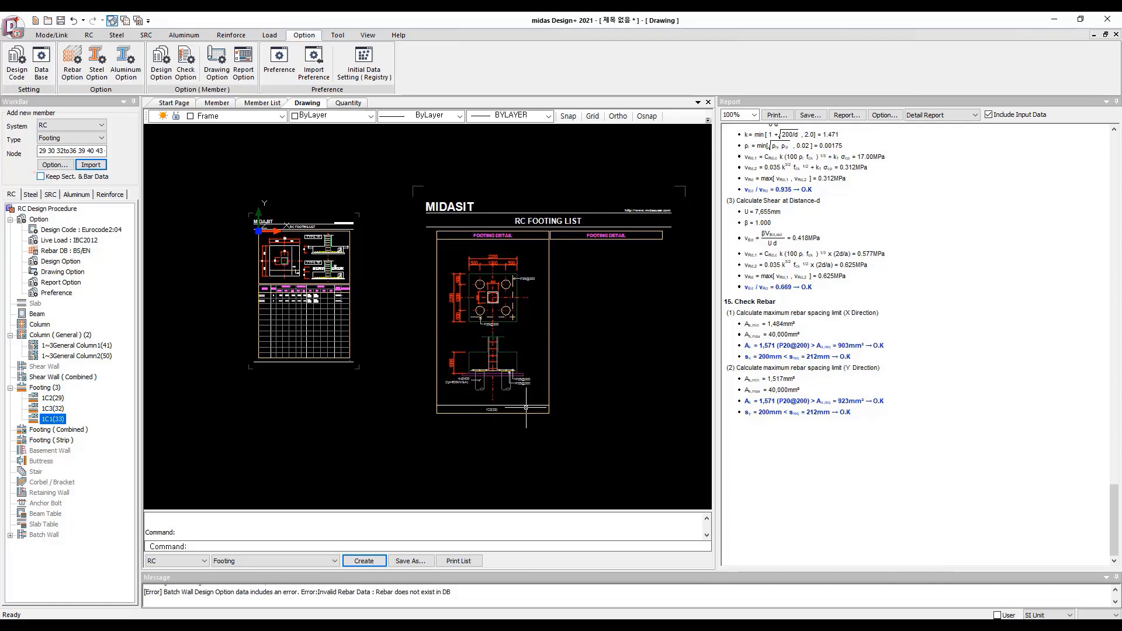
Print the RC Footing List sheet with the Adobe PDF printer to rerer.pdf
{"action": "left_click", "coordinate": [460, 561]}
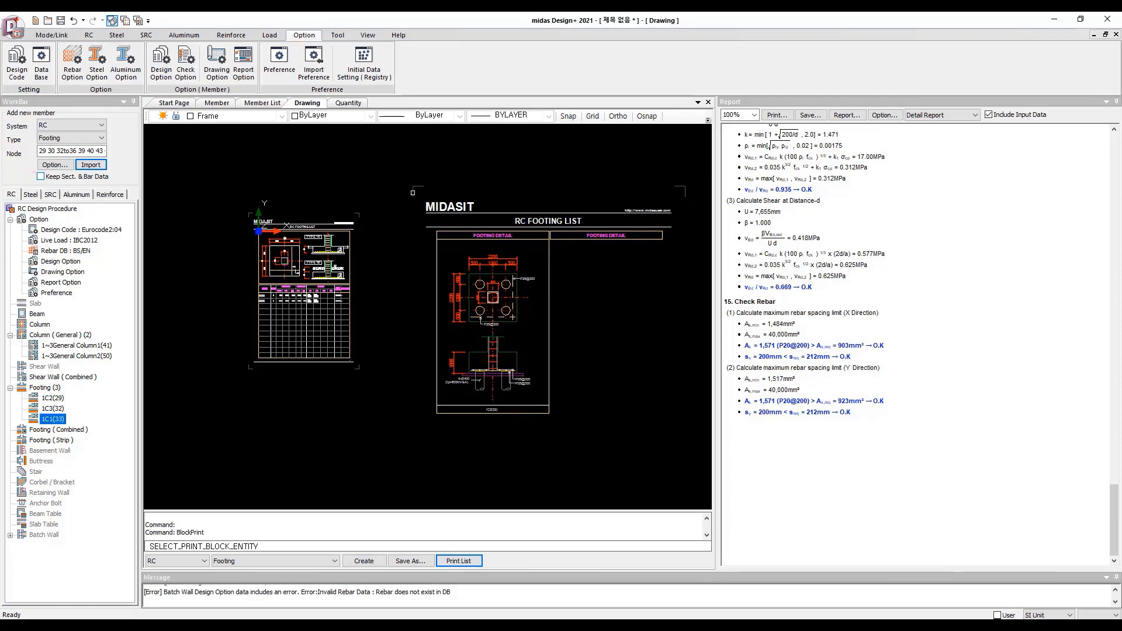
{"action": "left_click", "coordinate": [414, 193]}
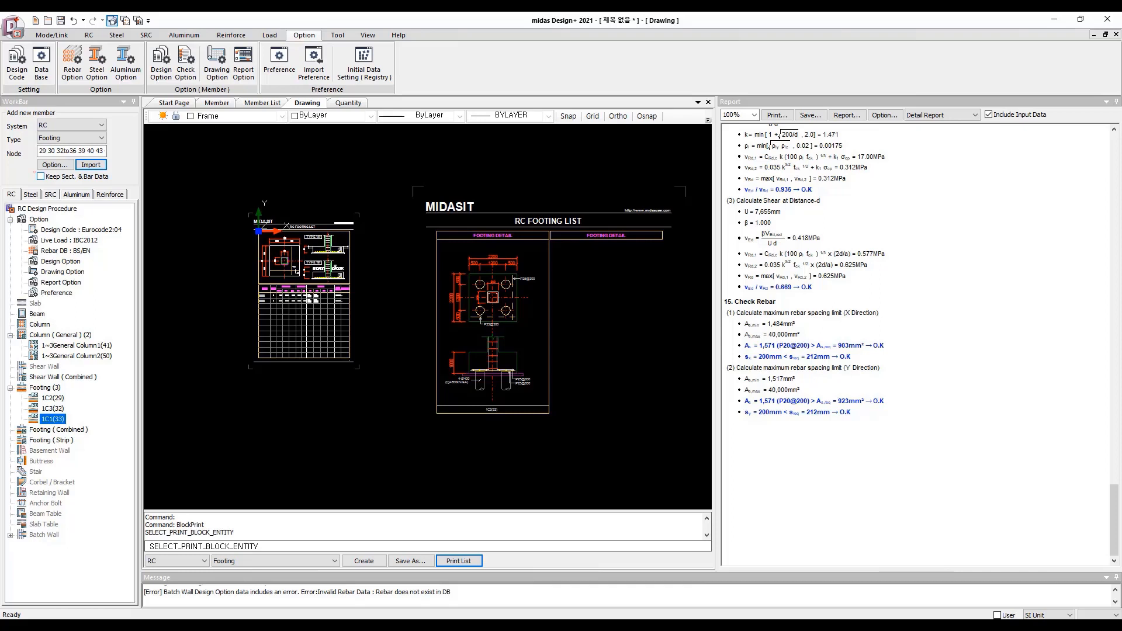
{"action": "left_click", "coordinate": [514, 182]}
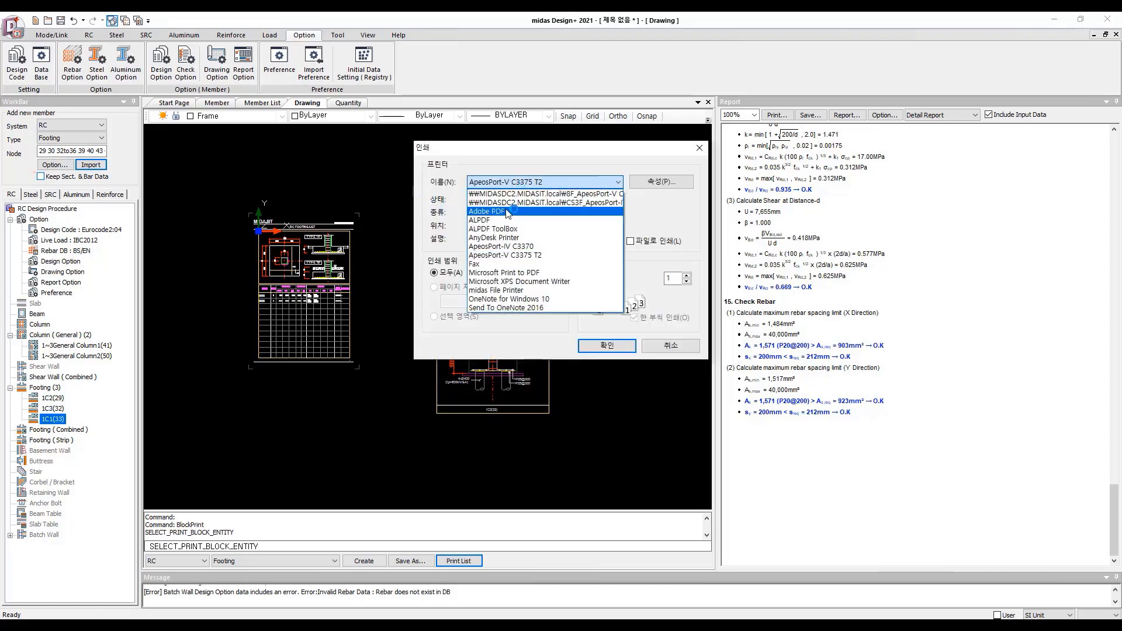
{"action": "left_click", "coordinate": [507, 212]}
{"action": "left_click", "coordinate": [605, 346]}
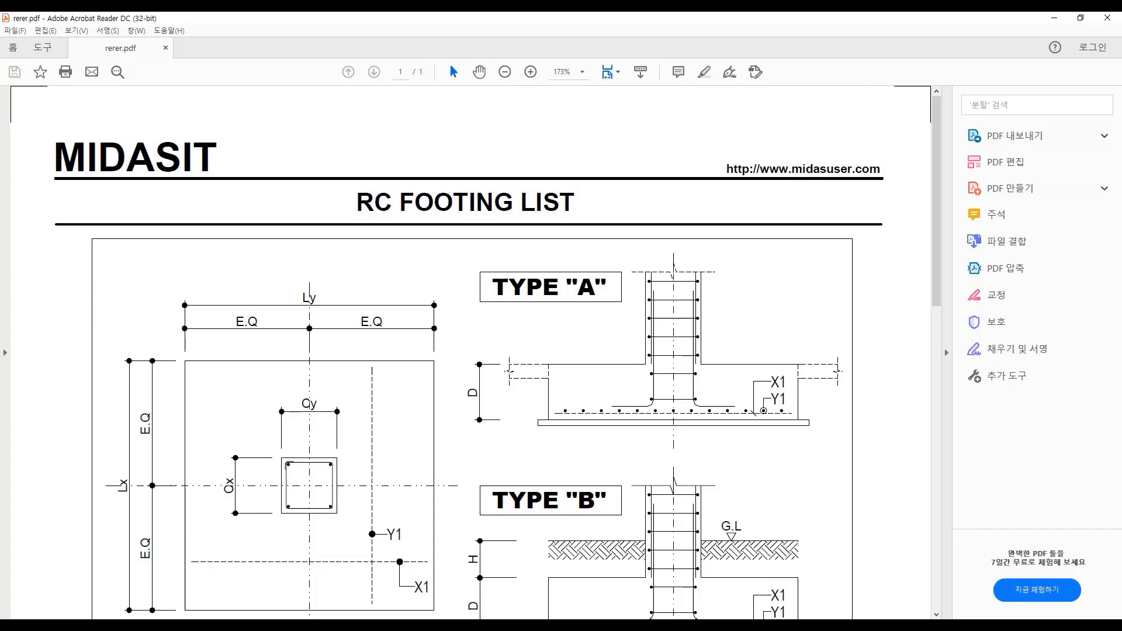
Review the printed footing drawings in rerer.pdf and 43434.pdf down to the foot of the sheets, and put the PDF reader away
{"action": "scroll", "coordinate": [287, 321], "scroll_direction": "down", "scroll_amount": 2}
{"action": "scroll", "coordinate": [287, 321], "scroll_direction": "down", "scroll_amount": 8}
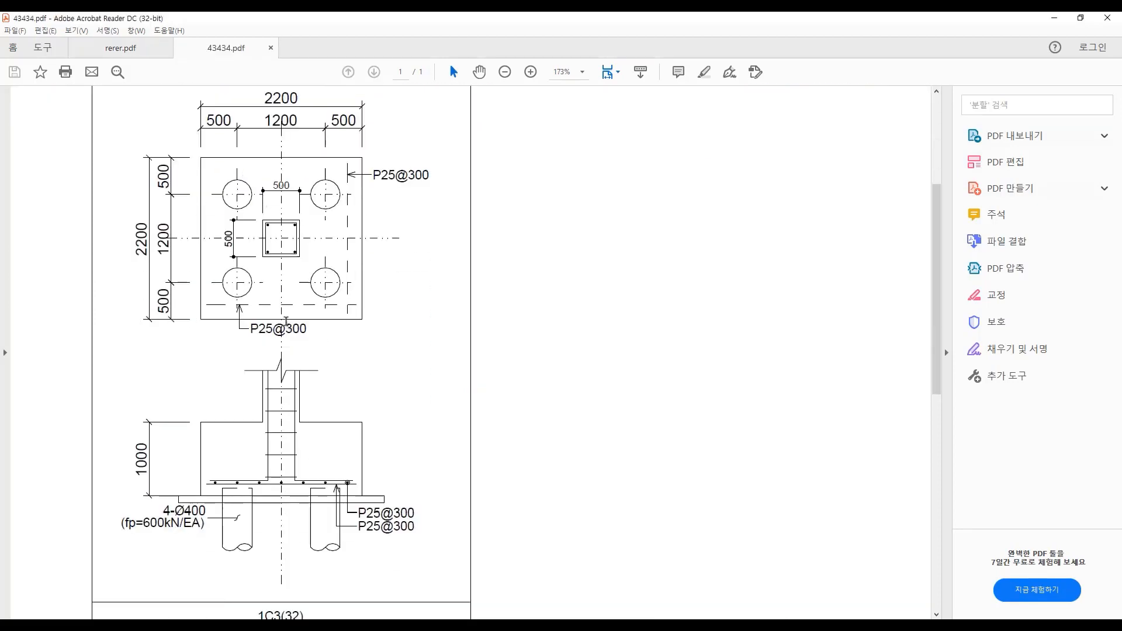
{"action": "left_click", "coordinate": [121, 48]}
{"action": "scroll", "coordinate": [290, 321], "scroll_direction": "down", "scroll_amount": 15}
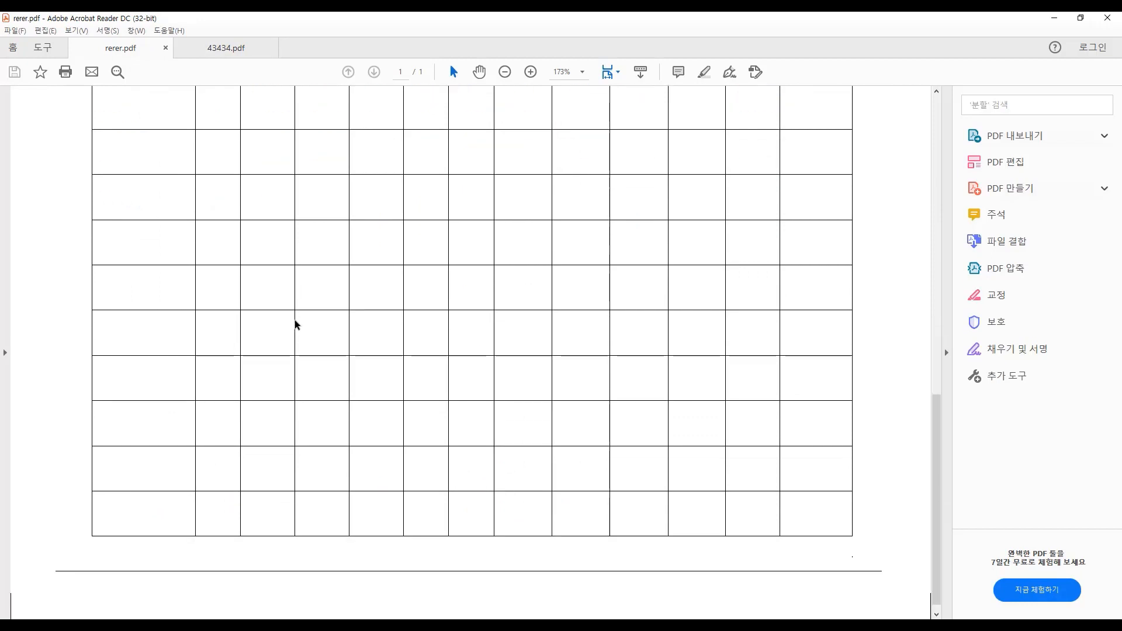
{"action": "left_click", "coordinate": [1054, 18]}
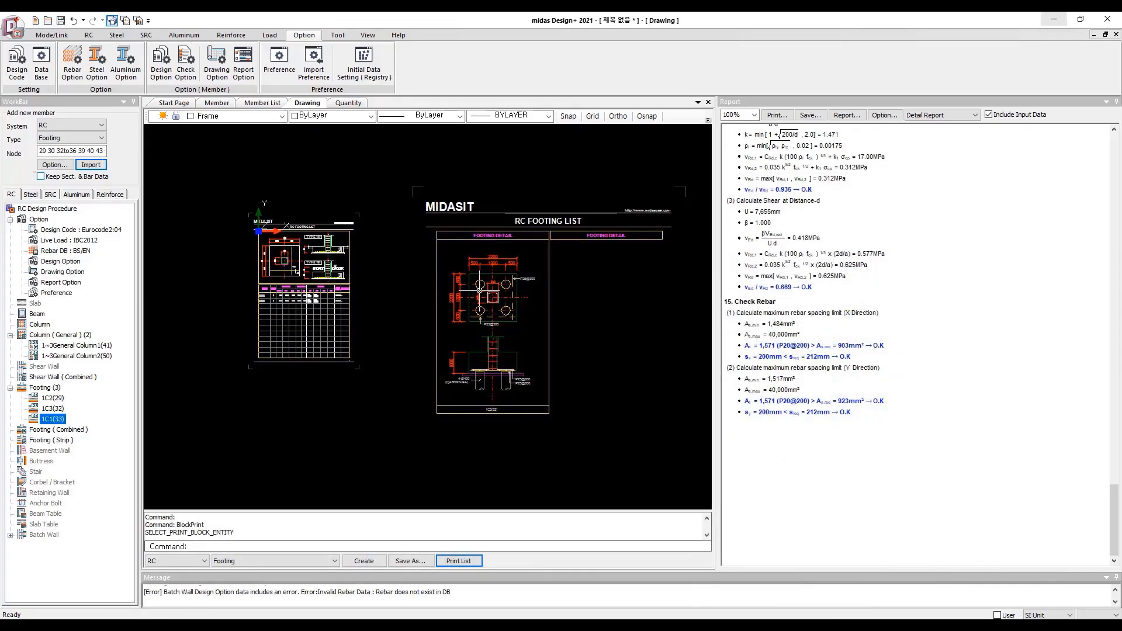
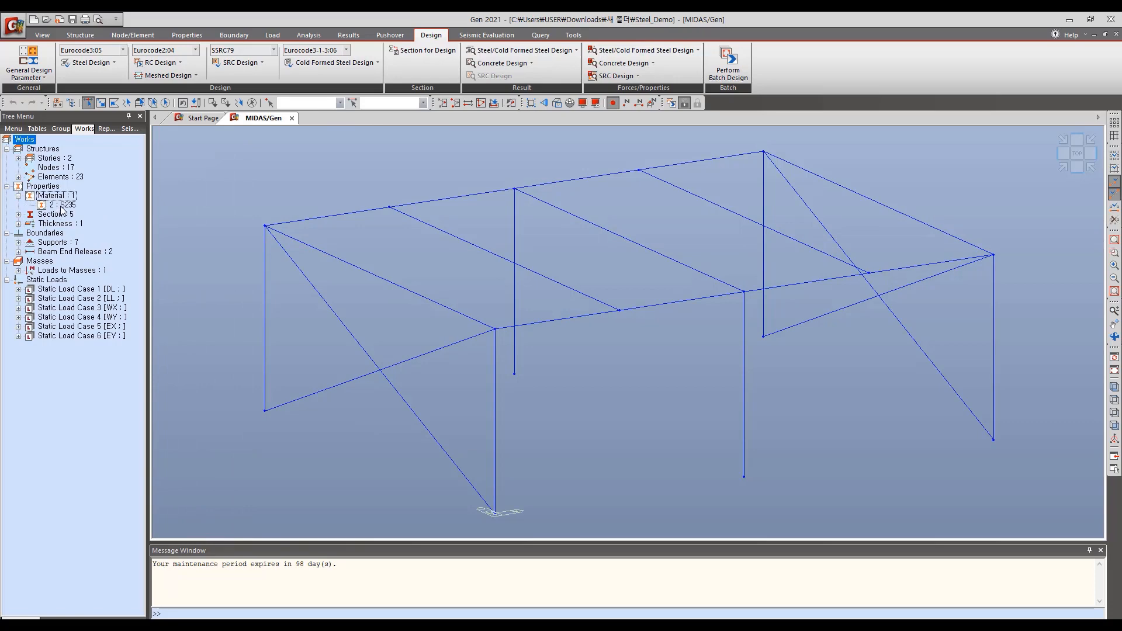
Inspect the steel standard and grade in the S235 material's properties in midas Gen, leaving them unmodified
{"action": "right_click", "coordinate": [62, 207]}
{"action": "left_click", "coordinate": [109, 359]}
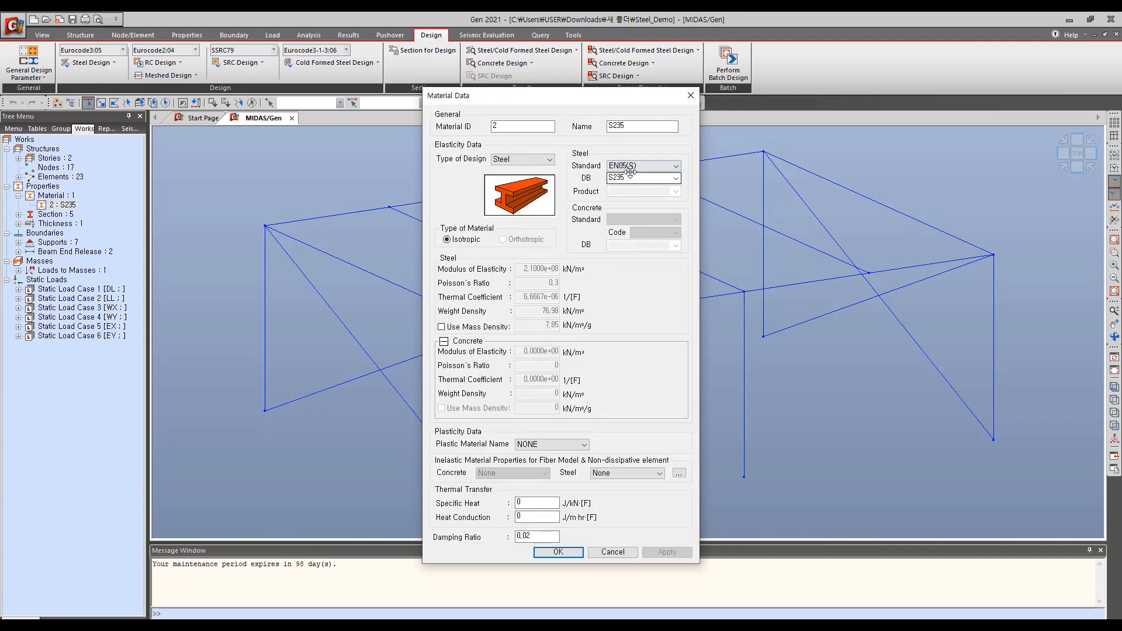
{"action": "left_click", "coordinate": [609, 554]}
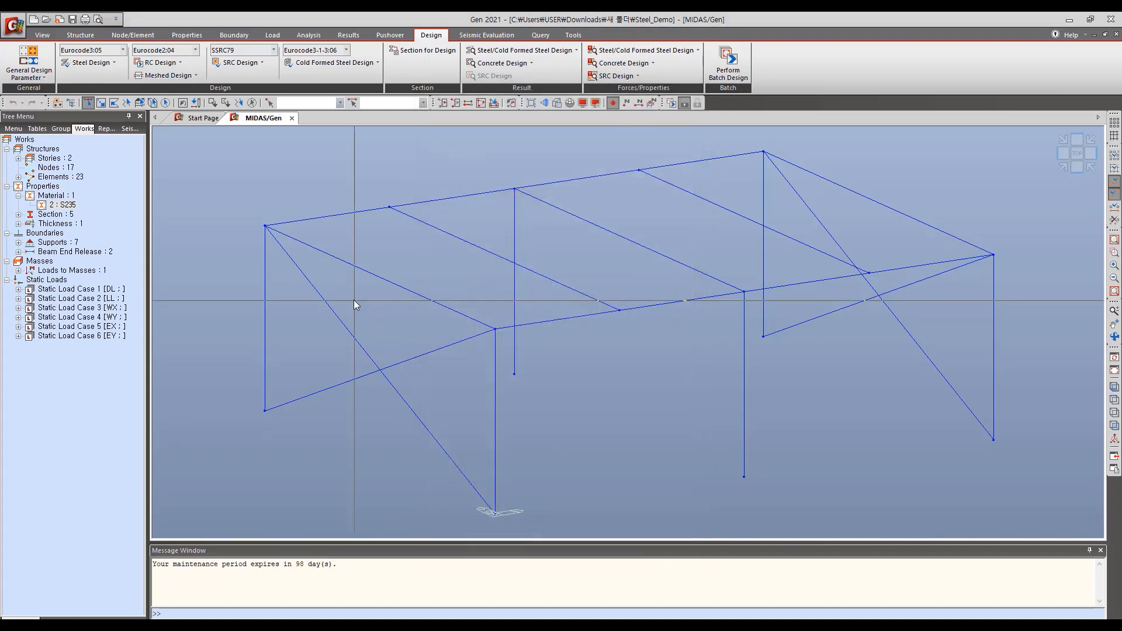
Show the boundary support symbols at the column bases, inspect them and hide them again
{"action": "key", "text": "ctrl+e"}
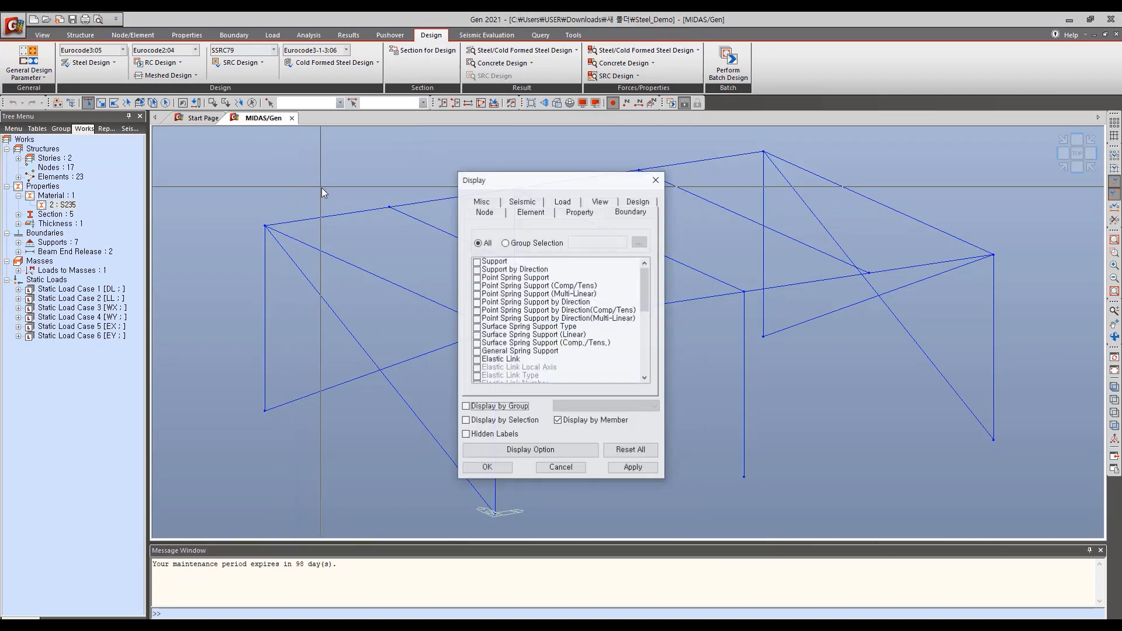
{"action": "left_click", "coordinate": [484, 263]}
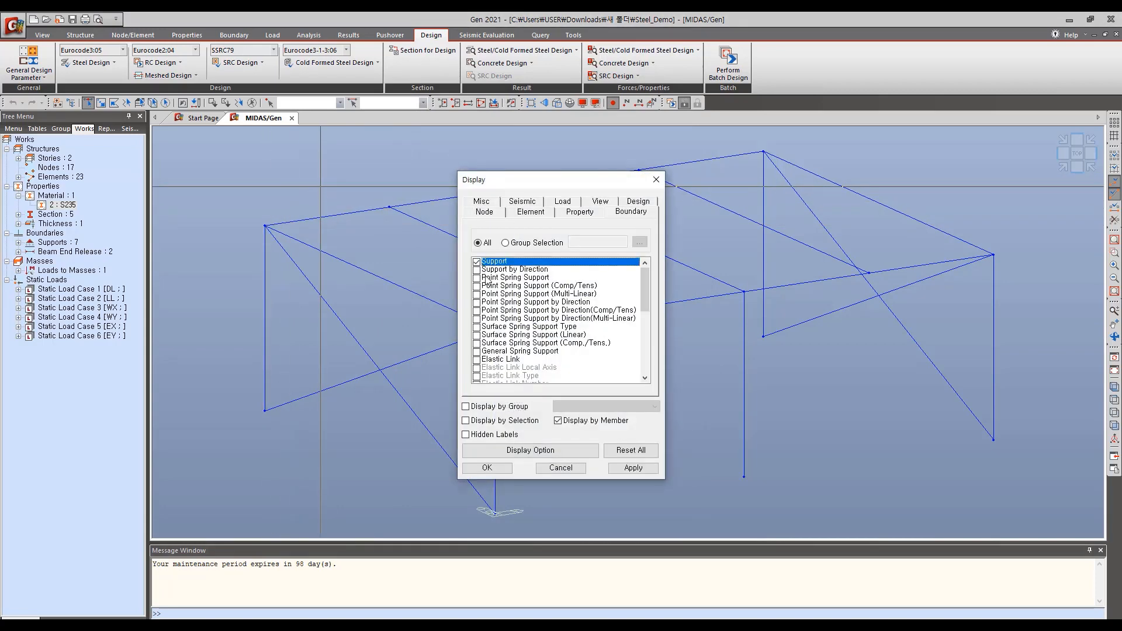
{"action": "left_click", "coordinate": [487, 468]}
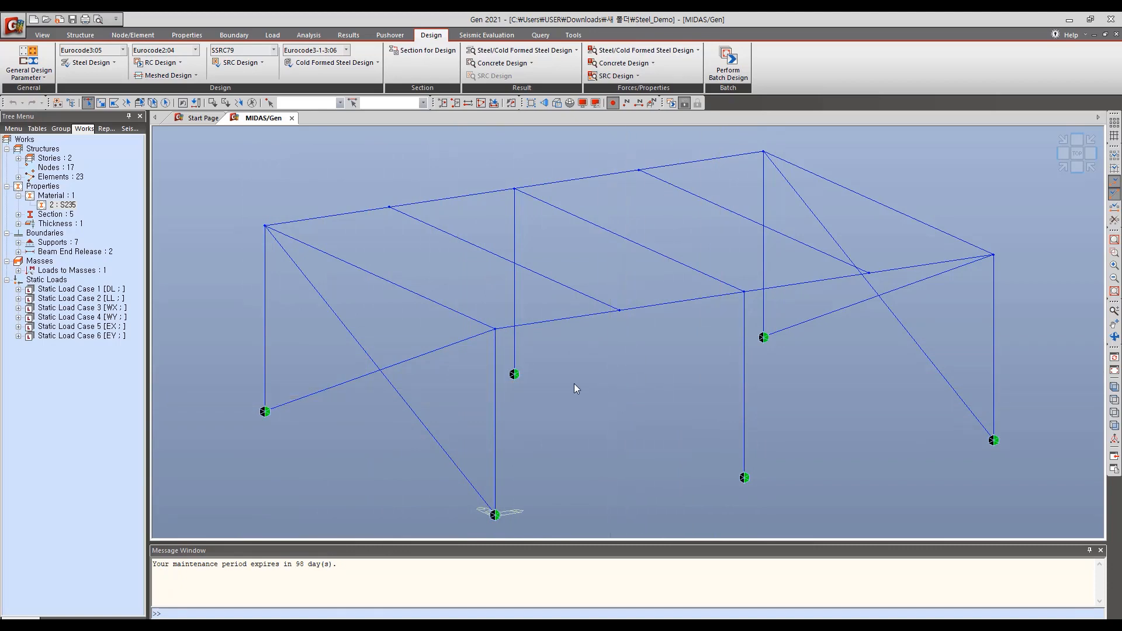
{"action": "key", "text": "ctrl+e"}
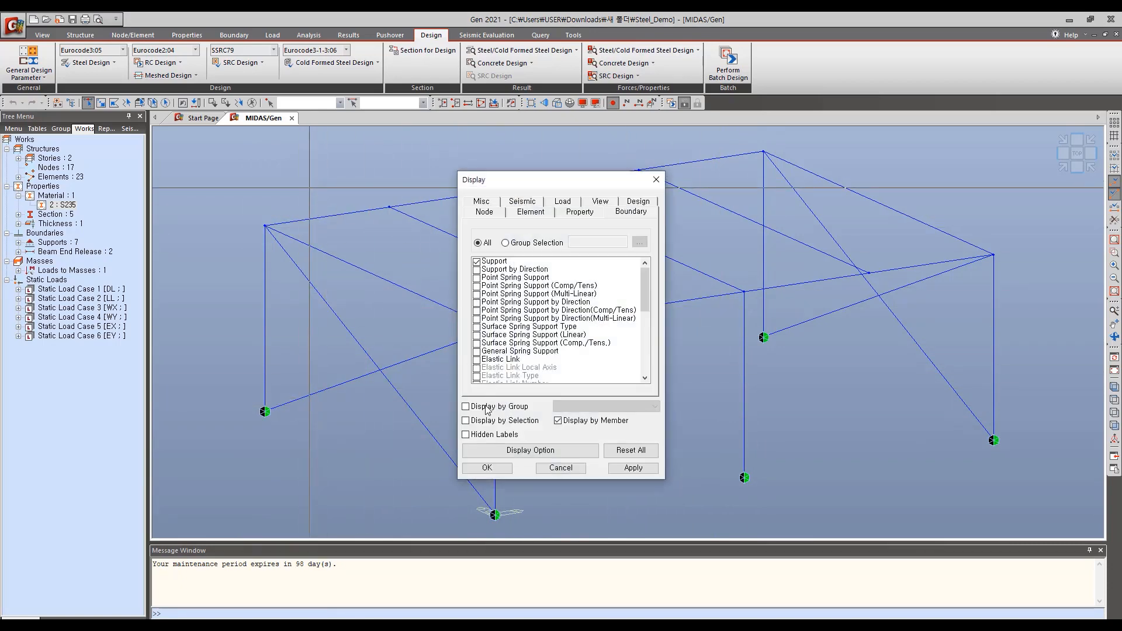
{"action": "left_click", "coordinate": [585, 455]}
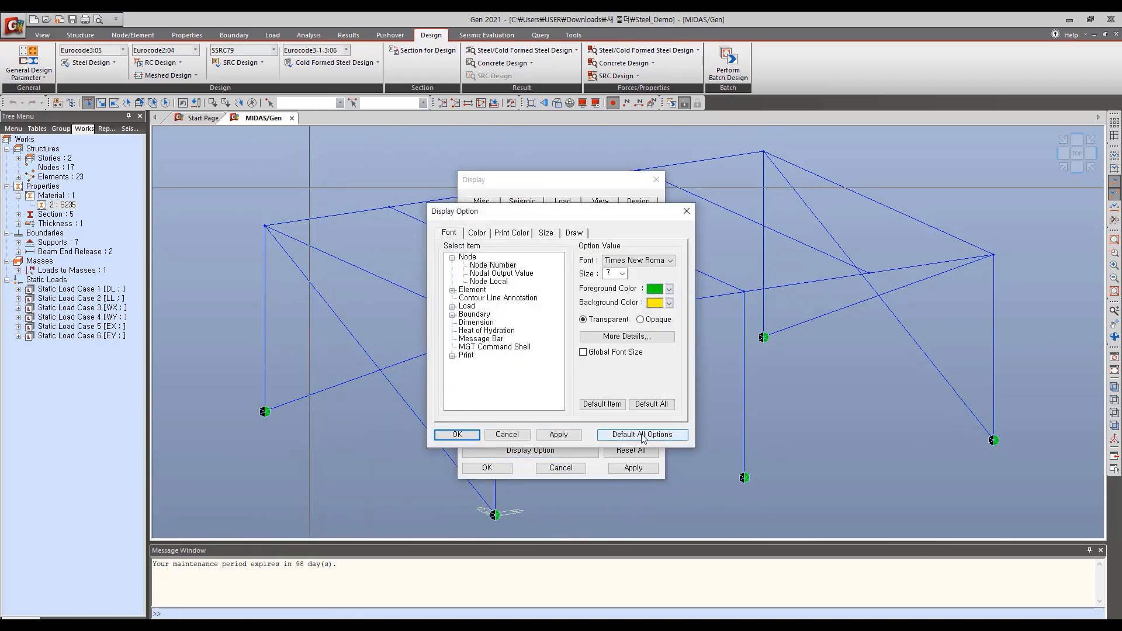
{"action": "left_click", "coordinate": [459, 435]}
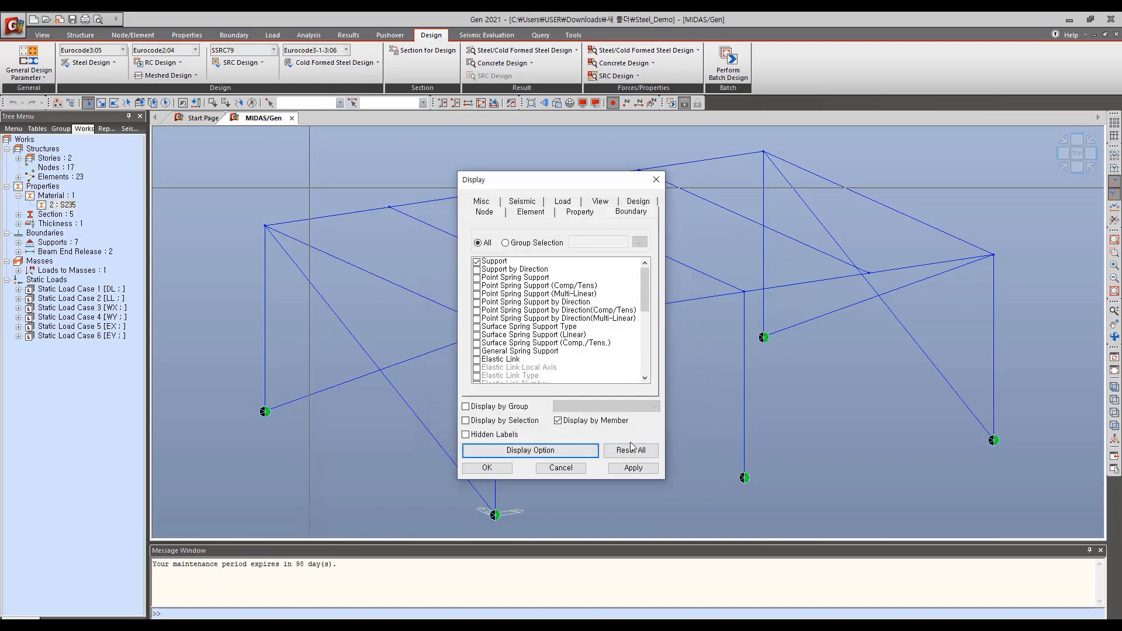
{"action": "left_click", "coordinate": [490, 469]}
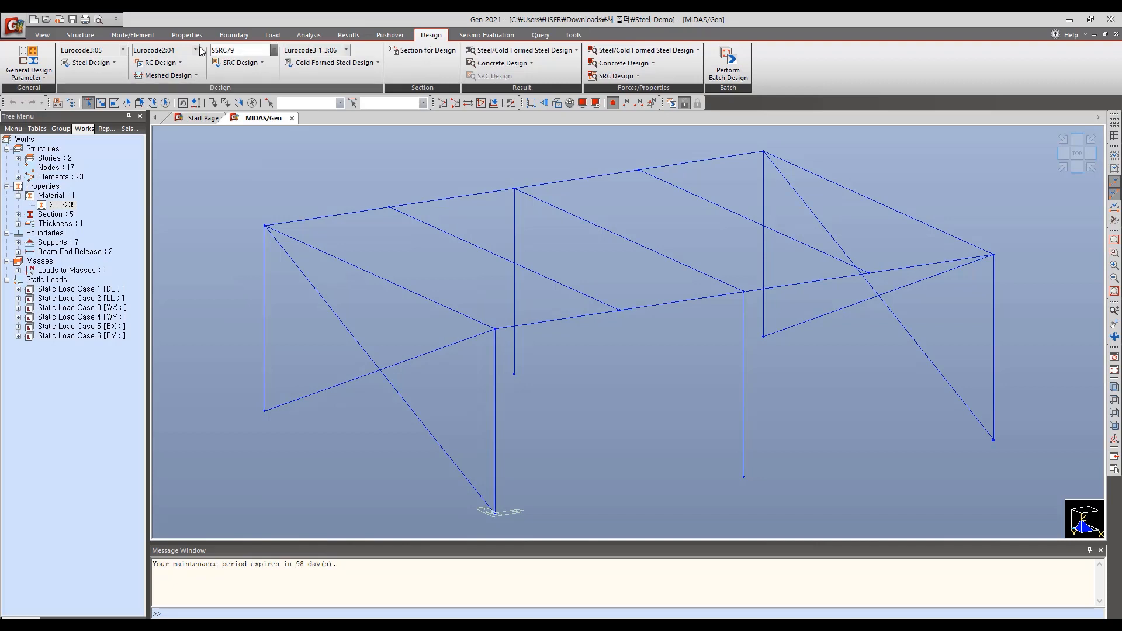
Set the steel design code to Eurocode3:05 with the Recommended national annex and beam/column deflection checking
{"action": "left_click", "coordinate": [111, 62]}
{"action": "left_click", "coordinate": [113, 78]}
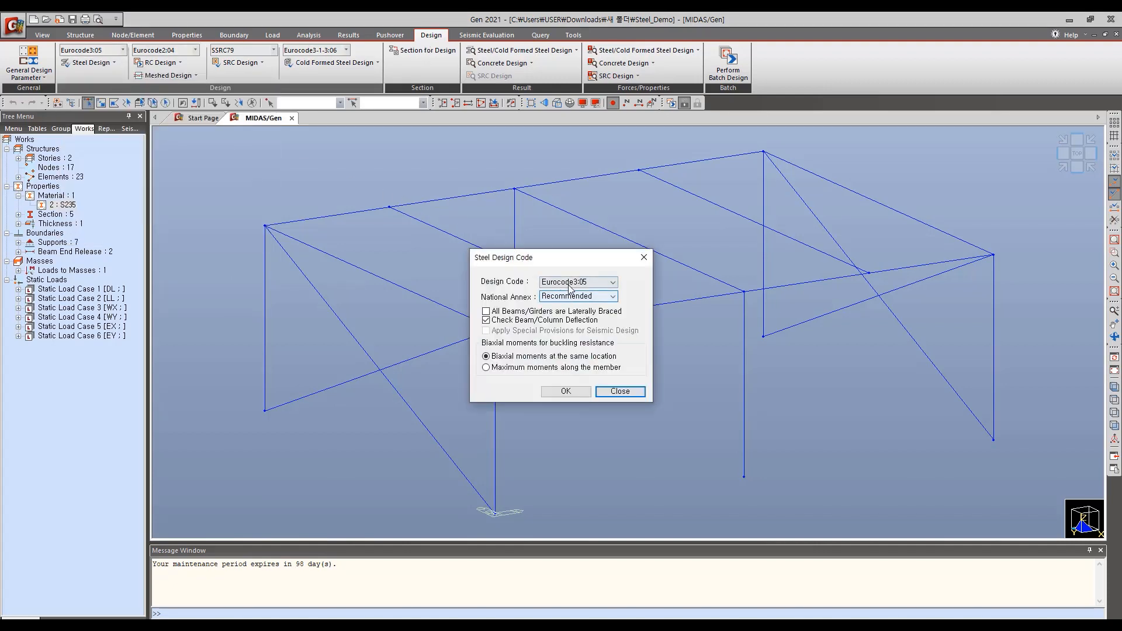
{"action": "left_click", "coordinate": [566, 392]}
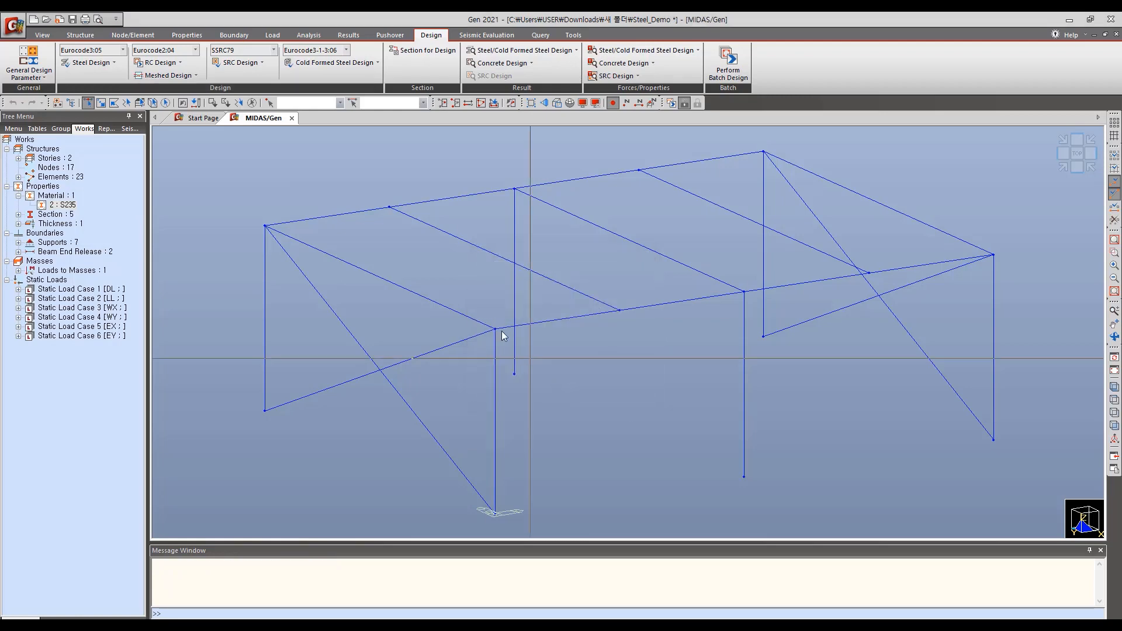
Review the steel design load combinations, covering strength cases sLCB1 to sLCB17 and serviceability cases sLCB18 to sLCB32
{"action": "left_click", "coordinate": [349, 35]}
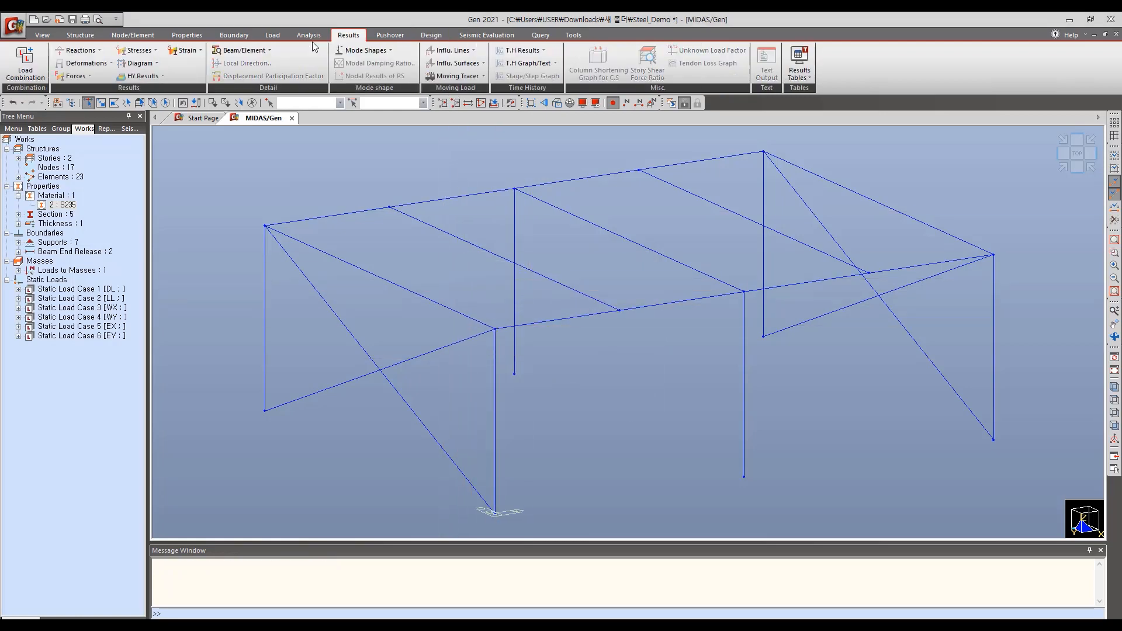
{"action": "left_click", "coordinate": [28, 61]}
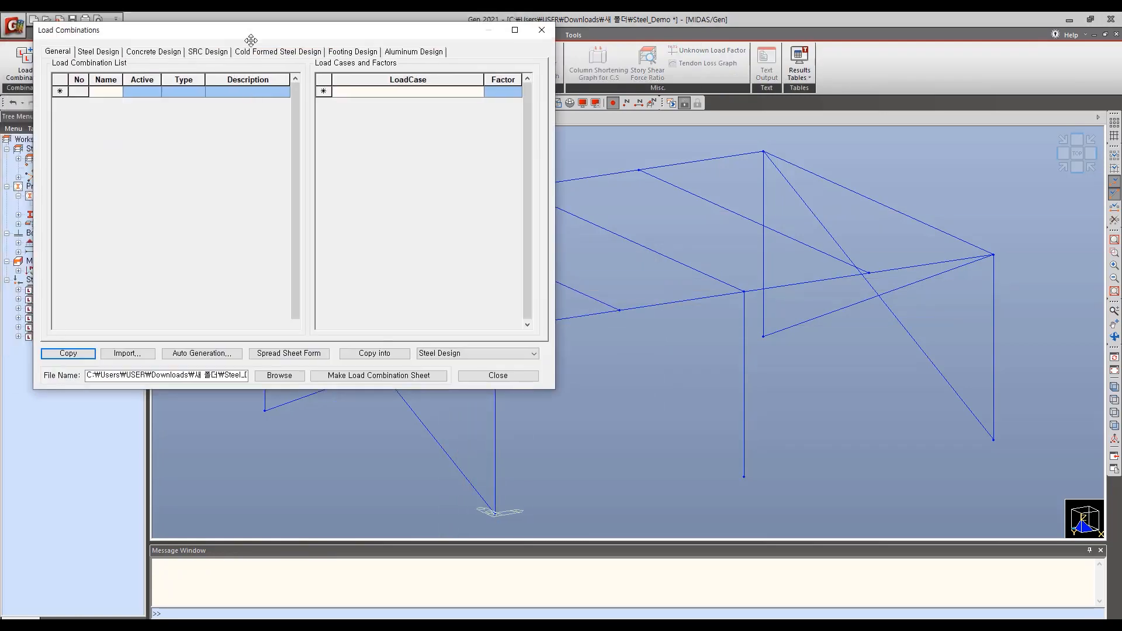
{"action": "left_click", "coordinate": [276, 83]}
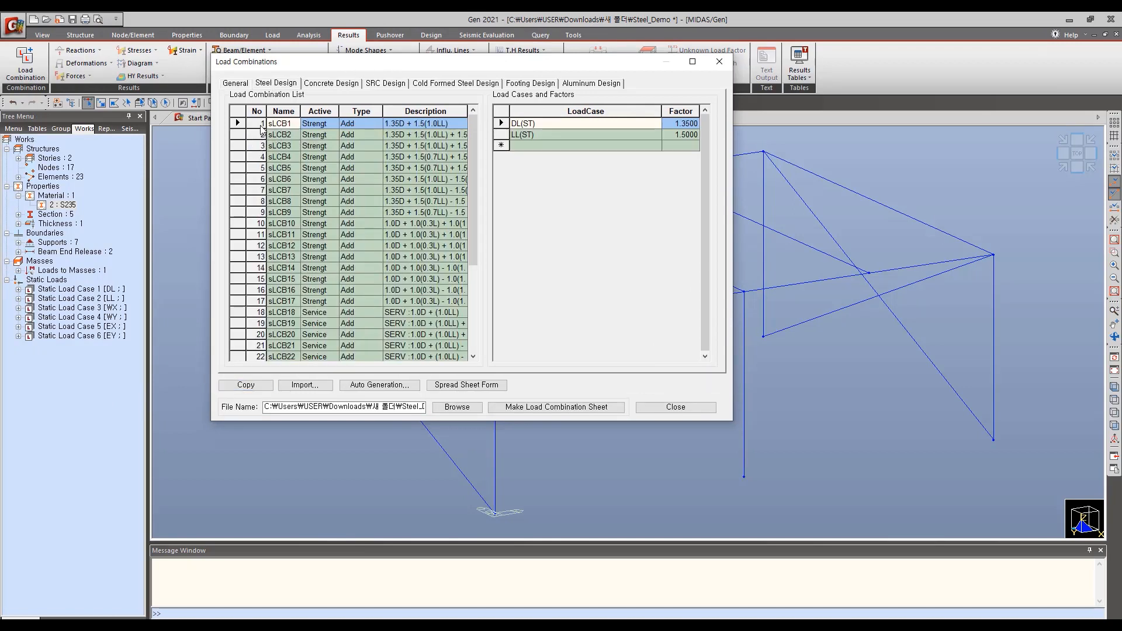
{"action": "left_click", "coordinate": [237, 123]}
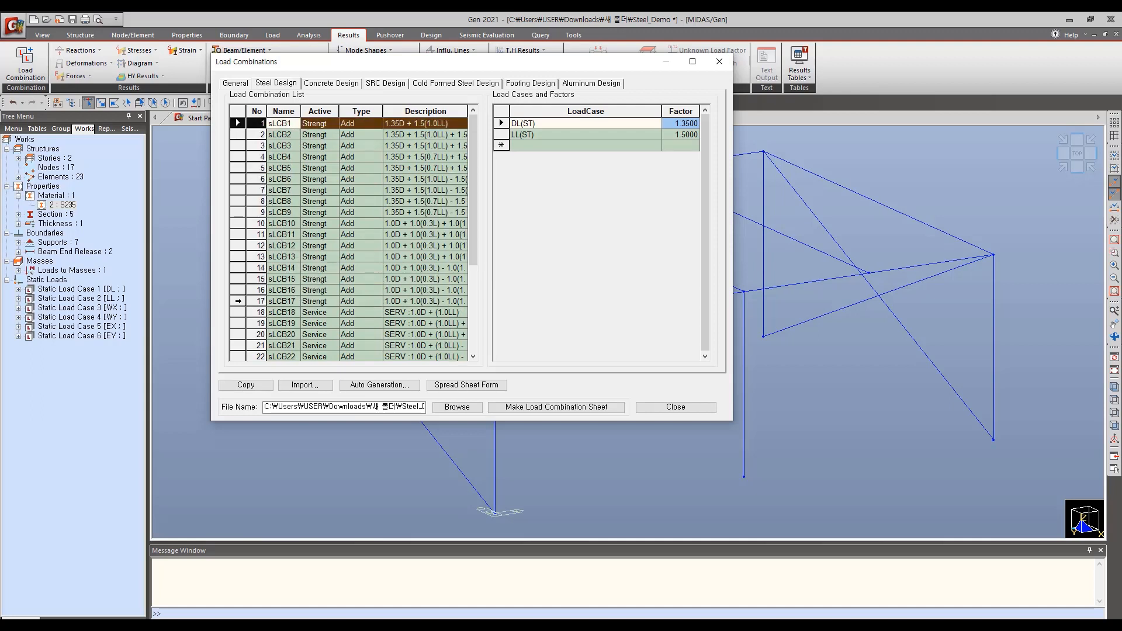
{"action": "left_click", "coordinate": [238, 301]}
{"action": "scroll", "coordinate": [270, 263], "scroll_direction": "down", "scroll_amount": 3}
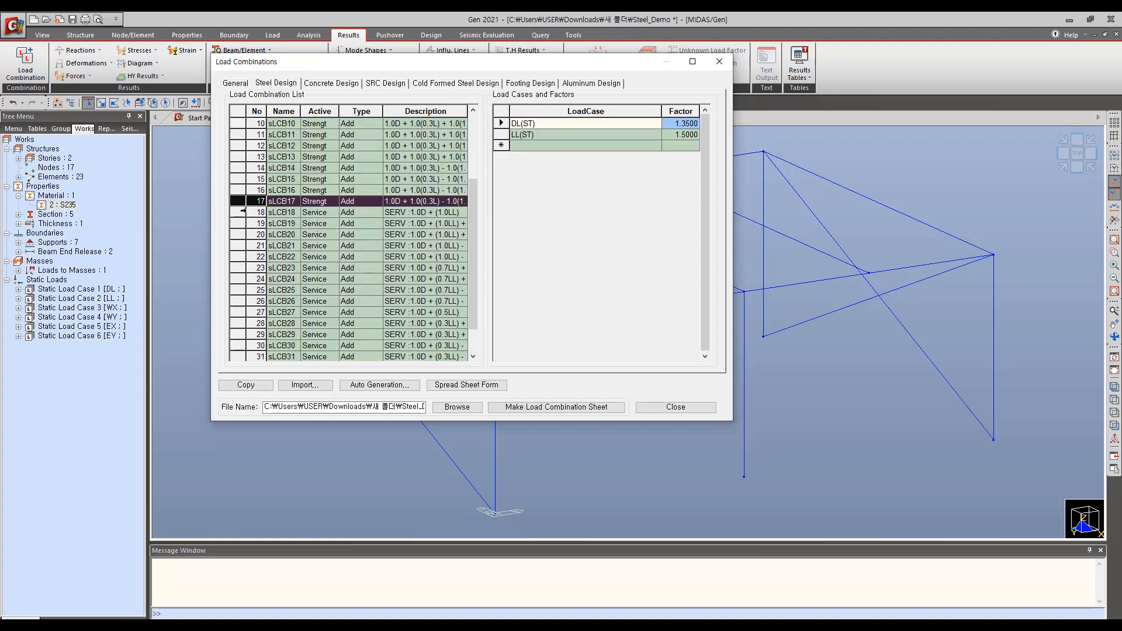
{"action": "left_click", "coordinate": [243, 211]}
{"action": "scroll", "coordinate": [255, 250], "scroll_direction": "down", "scroll_amount": 1}
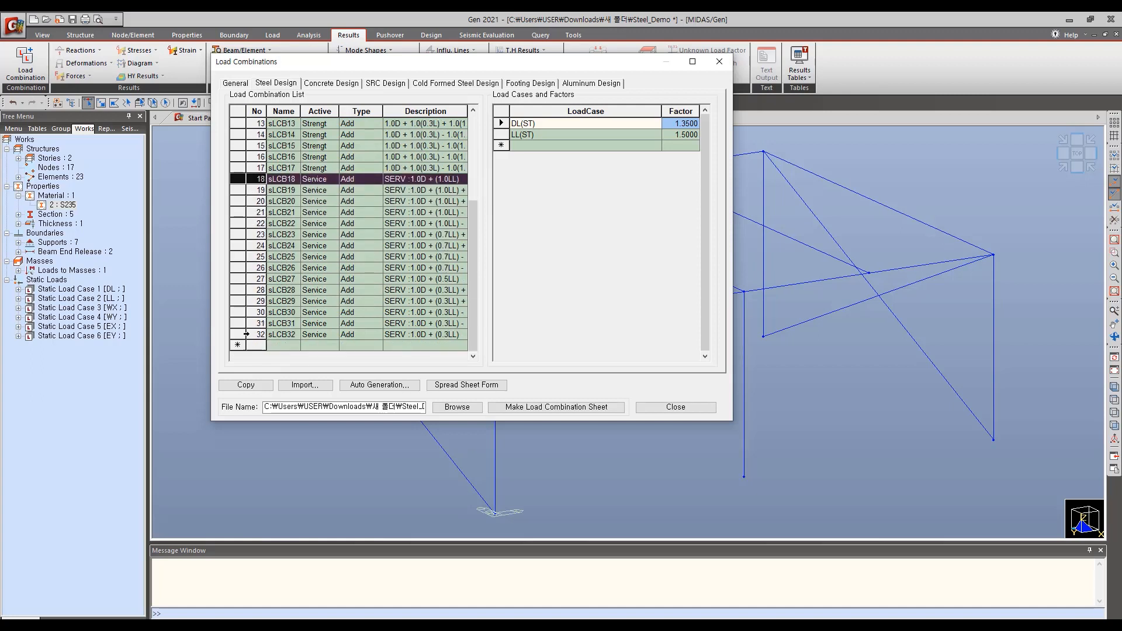
{"action": "left_click", "coordinate": [242, 334]}
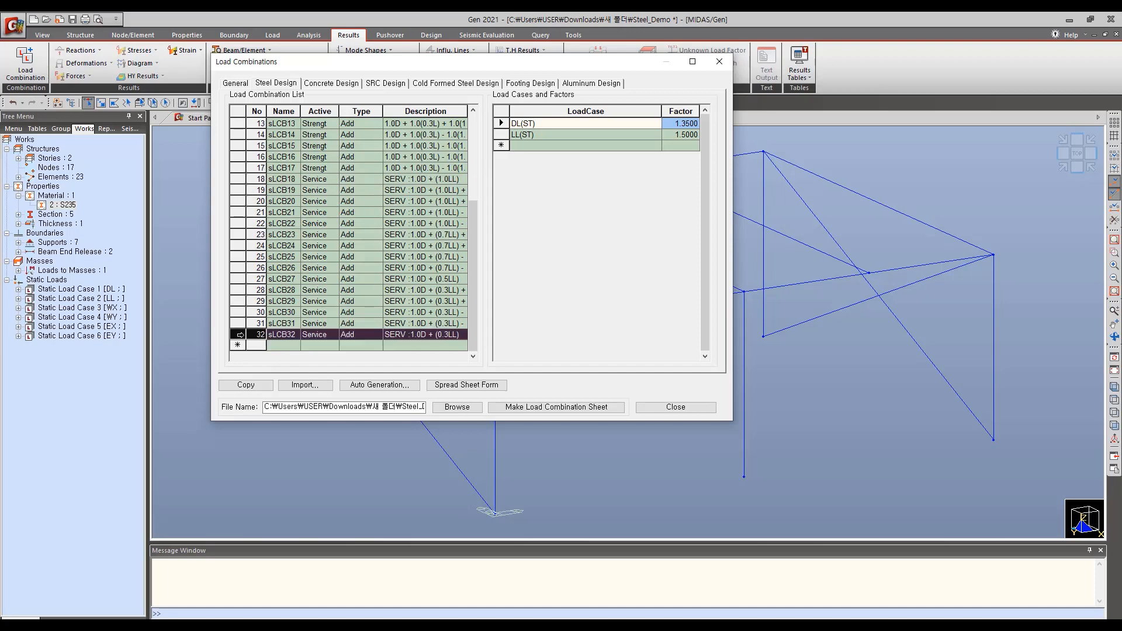
{"action": "left_click", "coordinate": [678, 408]}
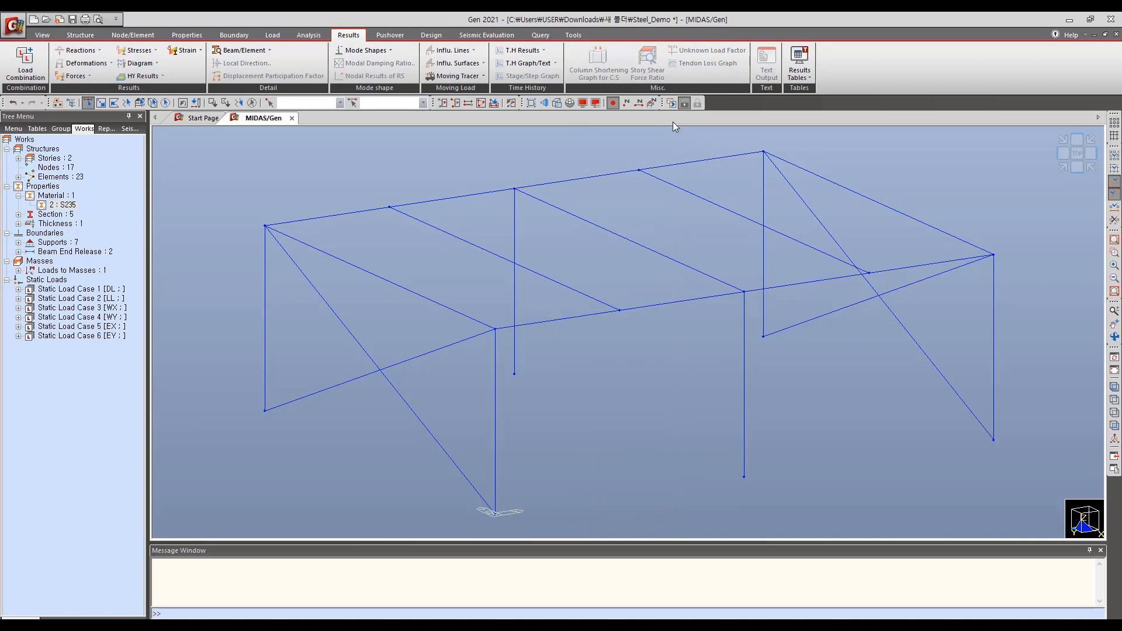
Run the analysis of the steel frame, and highlight the columns using section SC2 before clearing the selection
{"action": "left_click", "coordinate": [672, 104]}
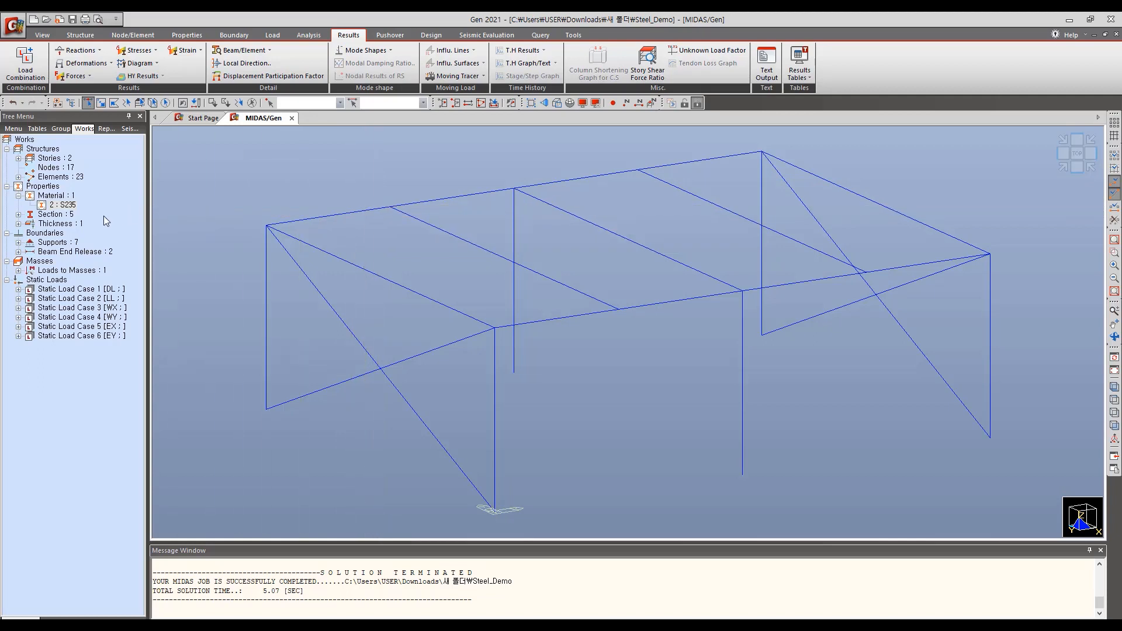
{"action": "left_click", "coordinate": [18, 215]}
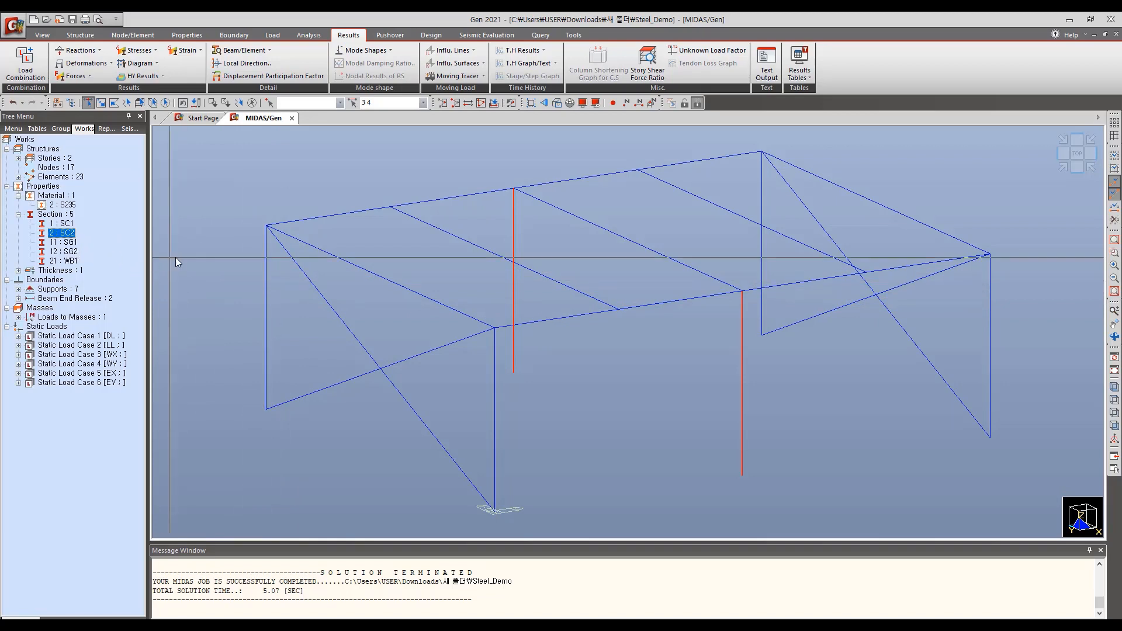
{"action": "left_click", "coordinate": [251, 104]}
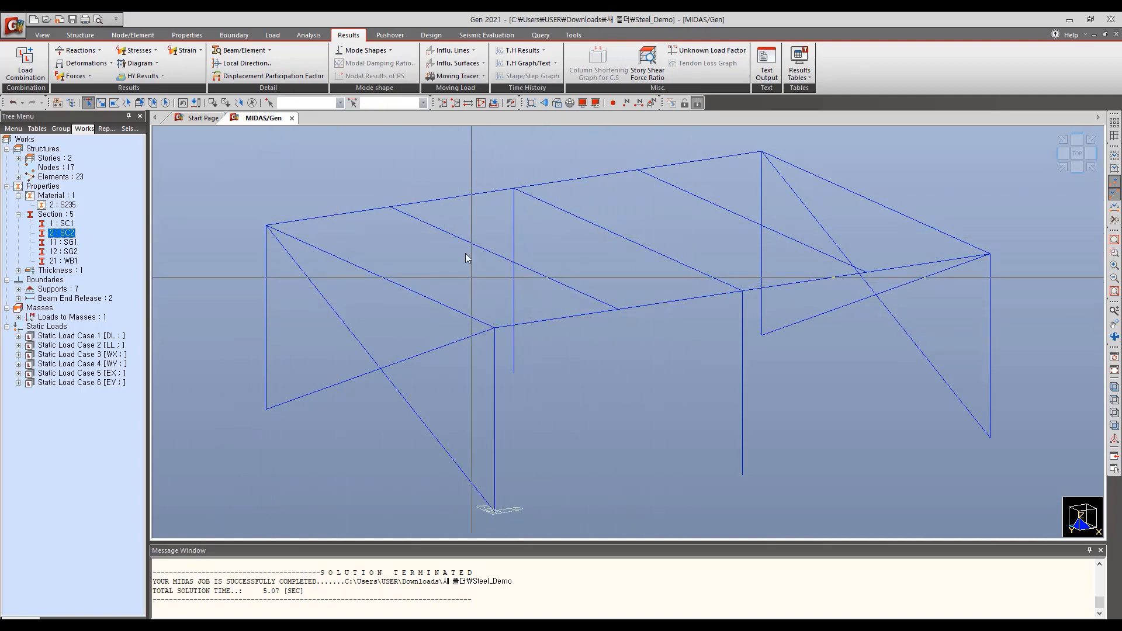
Select the six nodes at the tops of the steel frame's columns
{"action": "left_click", "coordinate": [266, 226]}
{"action": "left_click", "coordinate": [495, 329]}
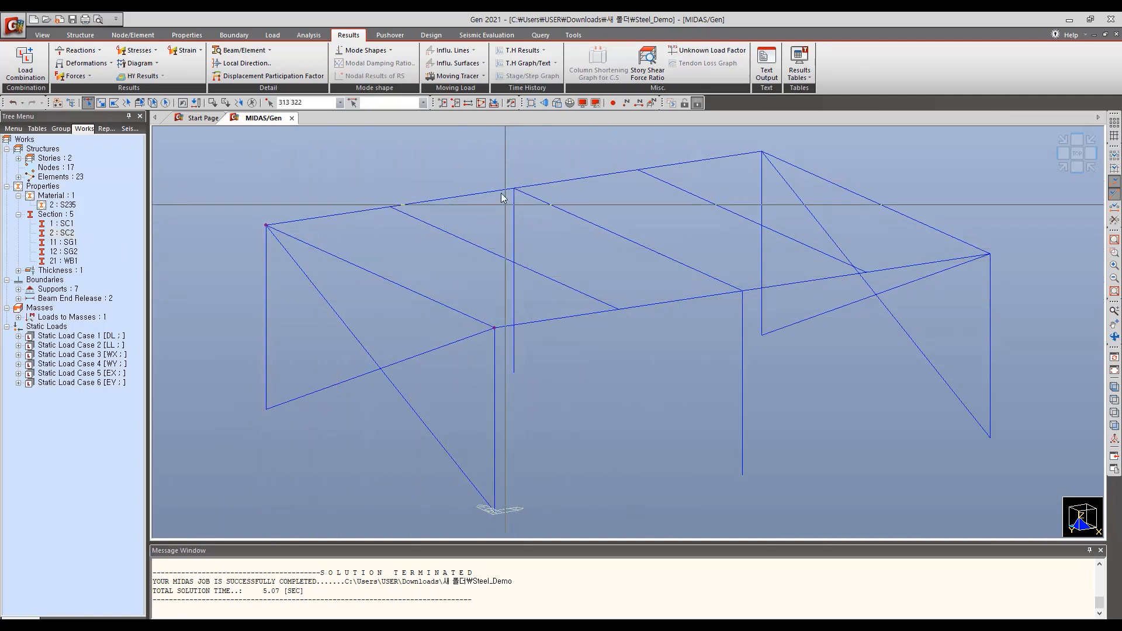
{"action": "left_click", "coordinate": [513, 188]}
{"action": "left_click", "coordinate": [743, 290]}
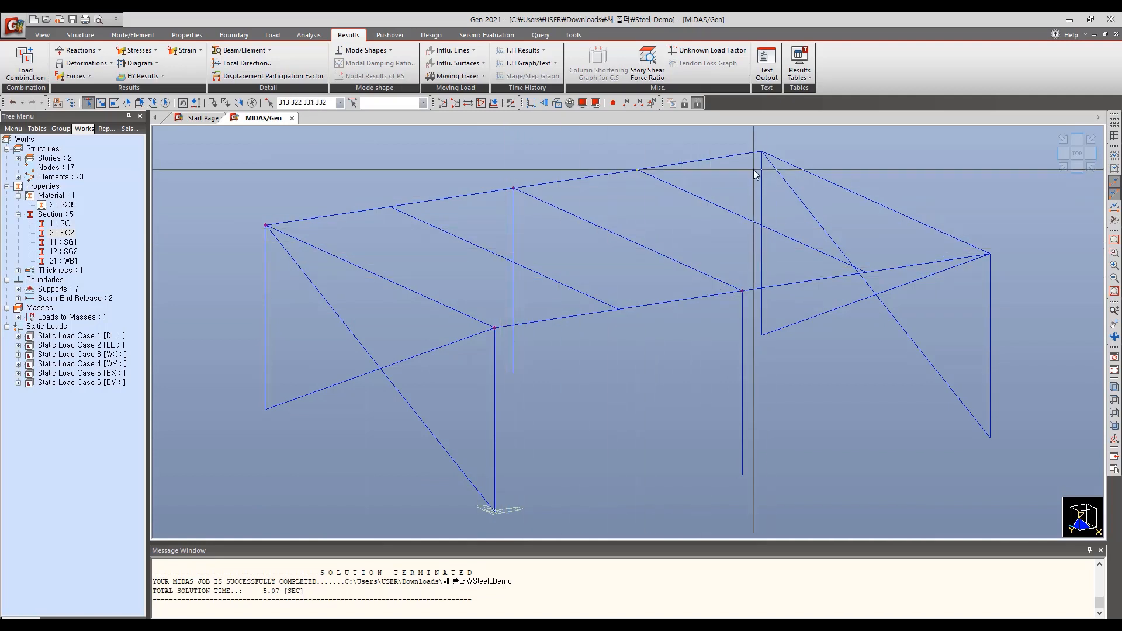
{"action": "left_click", "coordinate": [762, 152]}
{"action": "left_click", "coordinate": [990, 255]}
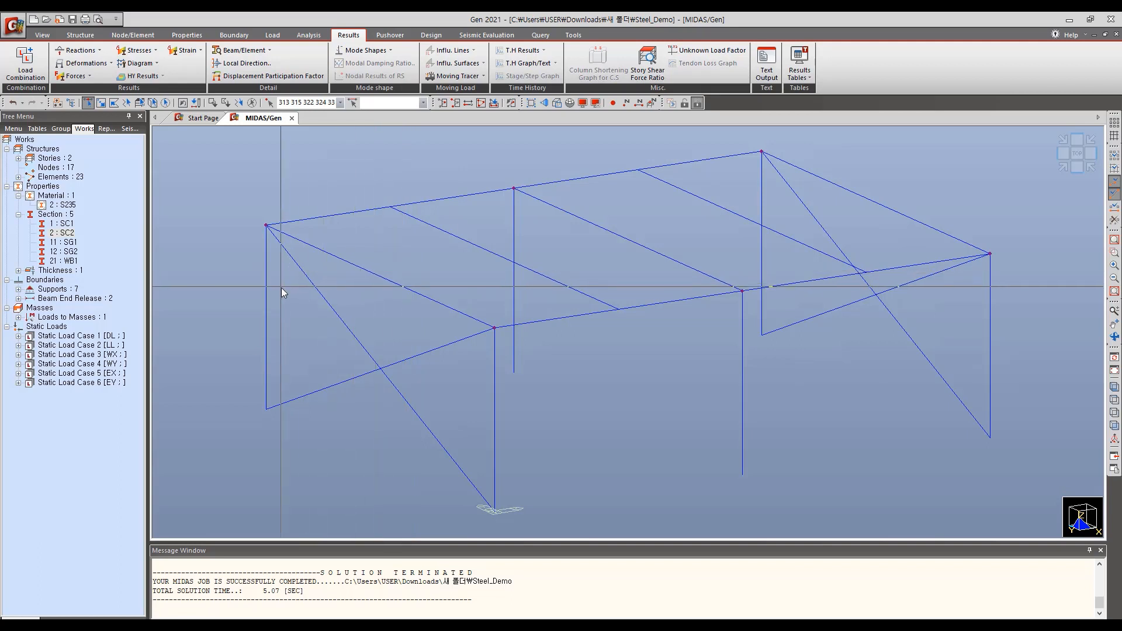
Select the corner column and its adjoining end beam, and clear the whole selection, including the upper nodes
{"action": "left_click", "coordinate": [266, 287]}
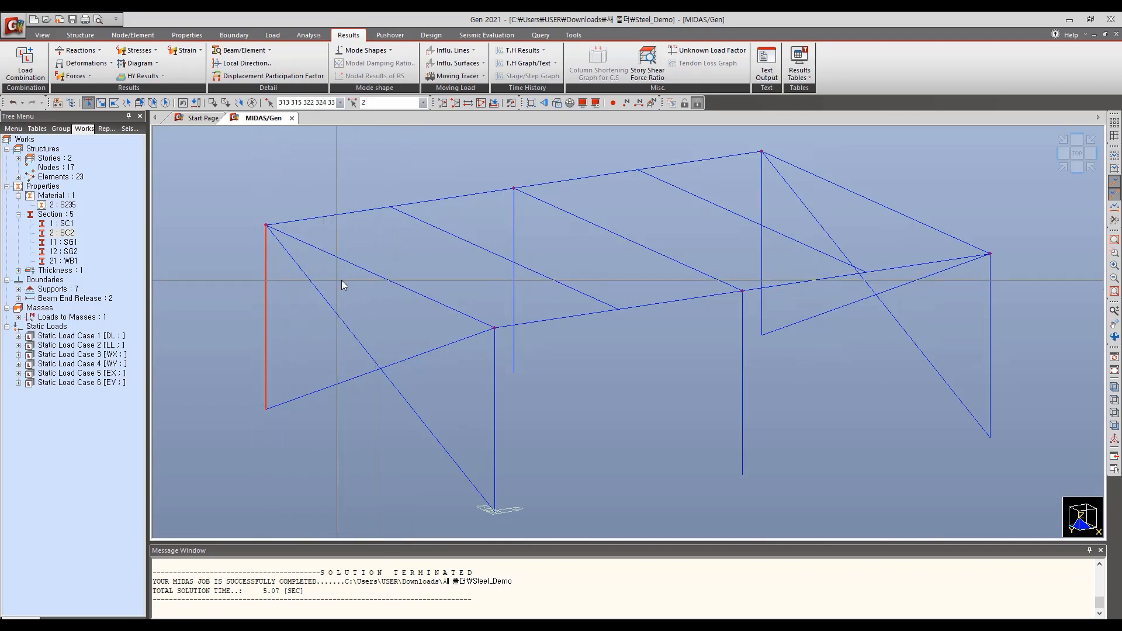
{"action": "left_click", "coordinate": [382, 279]}
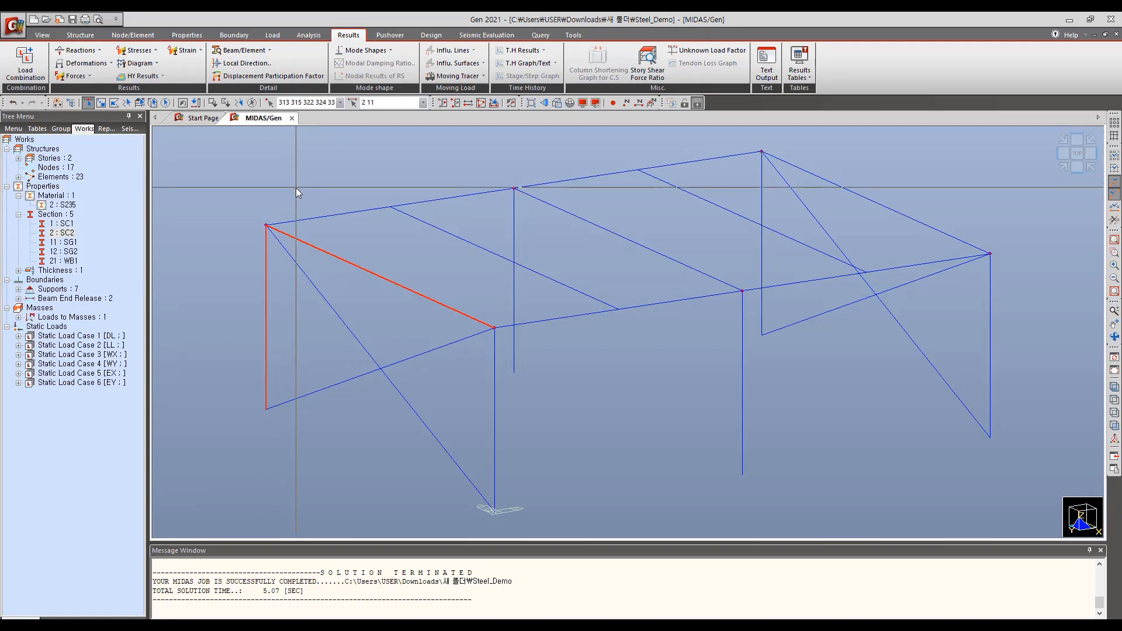
{"action": "left_click", "coordinate": [251, 104]}
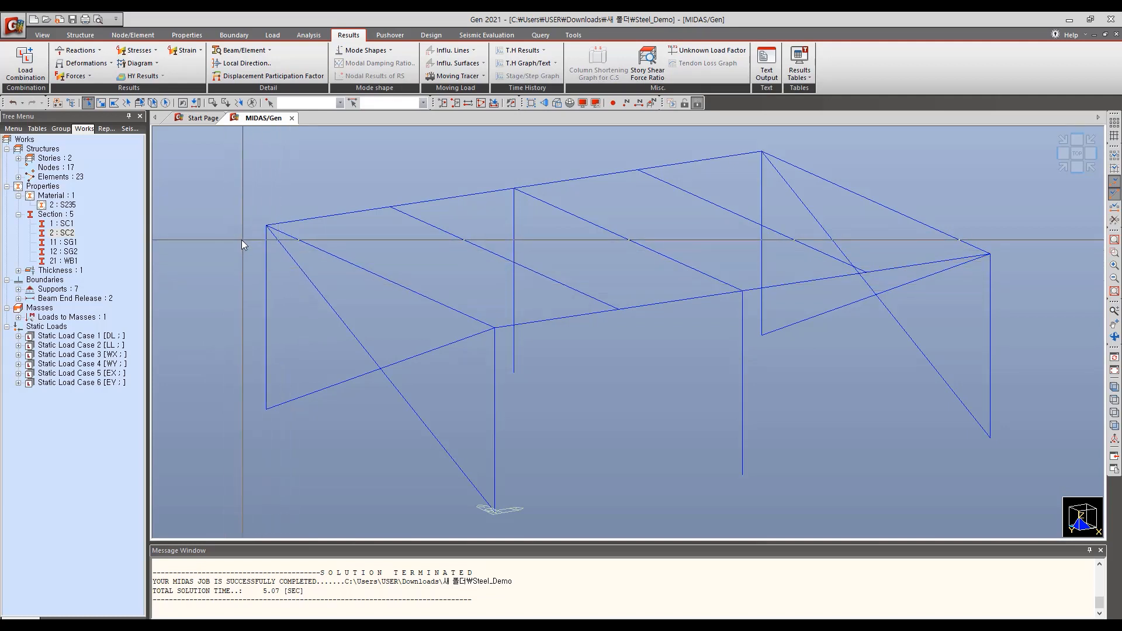
{"action": "left_click", "coordinate": [381, 367]}
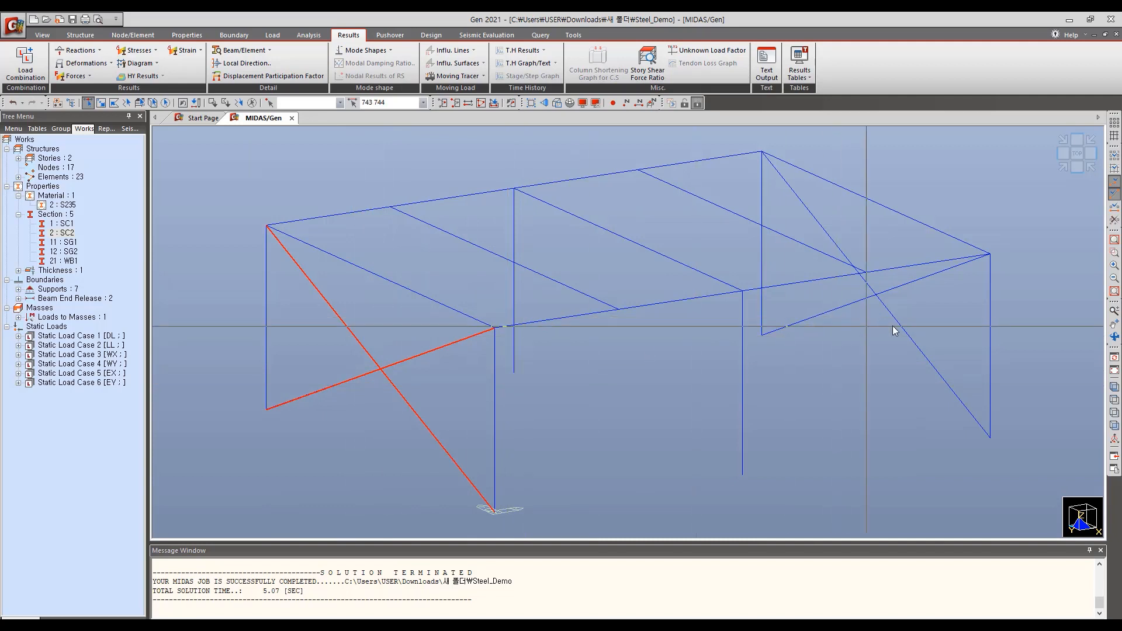
{"action": "left_click_drag", "start_coordinate": [888, 315], "coordinate": [857, 292]}
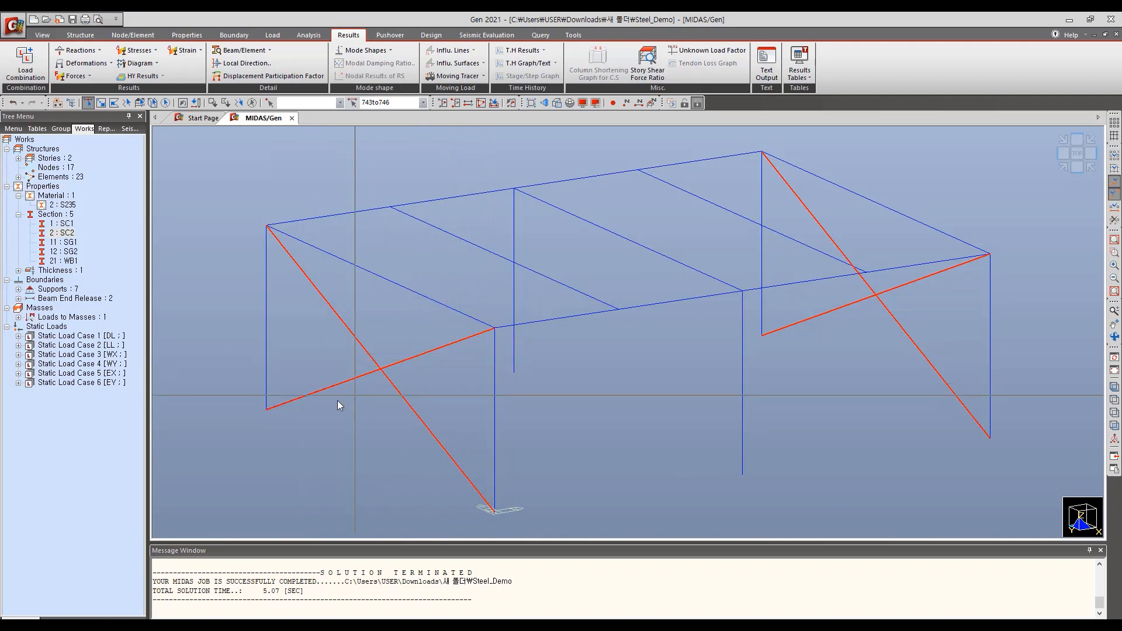
{"action": "left_click", "coordinate": [252, 104]}
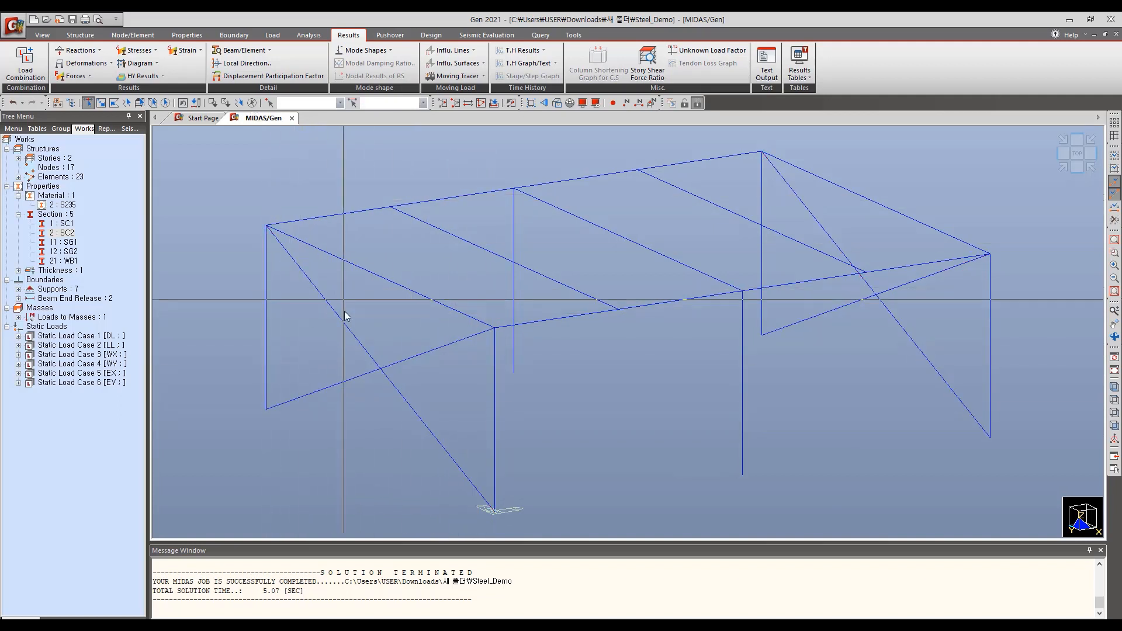
{"action": "left_click_drag", "start_coordinate": [392, 410], "coordinate": [343, 354]}
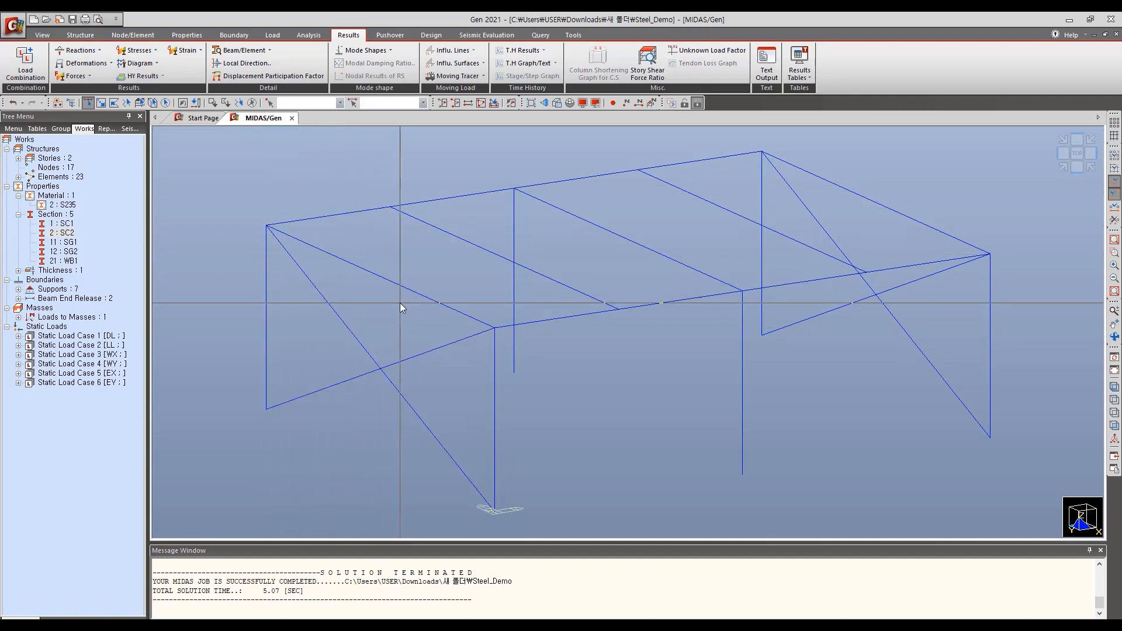
Launch midas Design+ from midas Gen and create a new document
{"action": "left_click", "coordinate": [572, 35]}
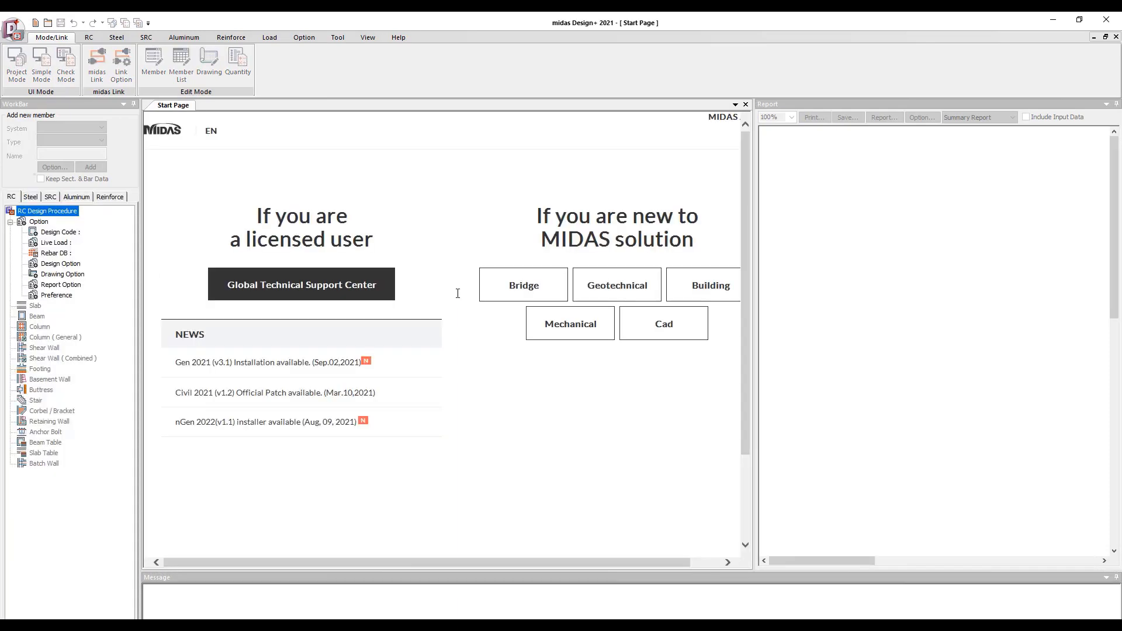
{"action": "left_click", "coordinate": [13, 29]}
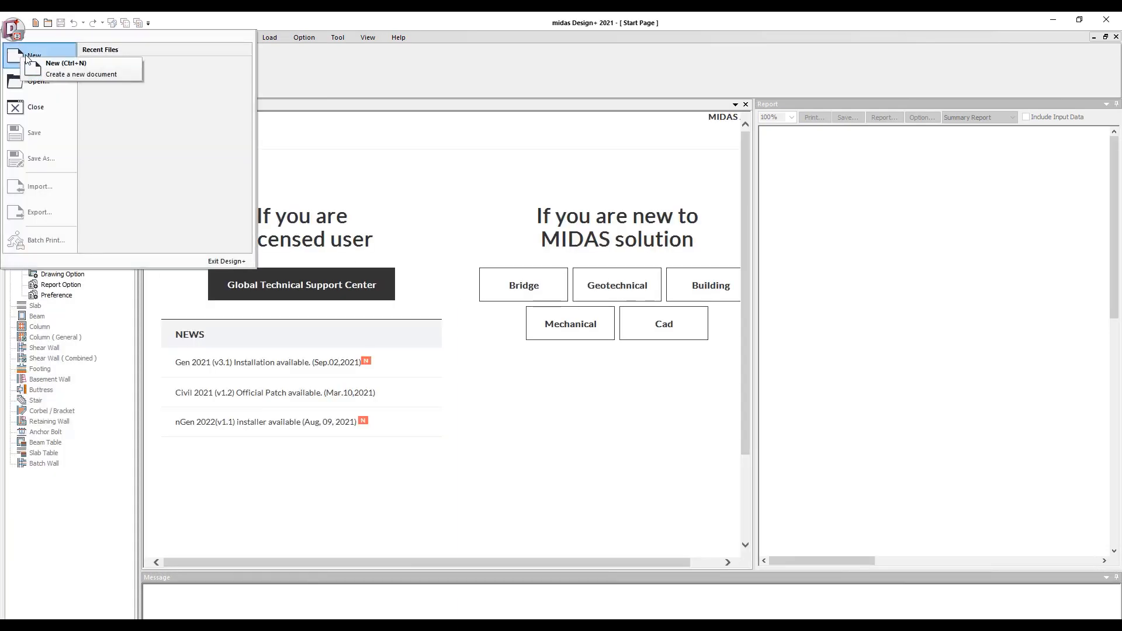
{"action": "left_click", "coordinate": [19, 56]}
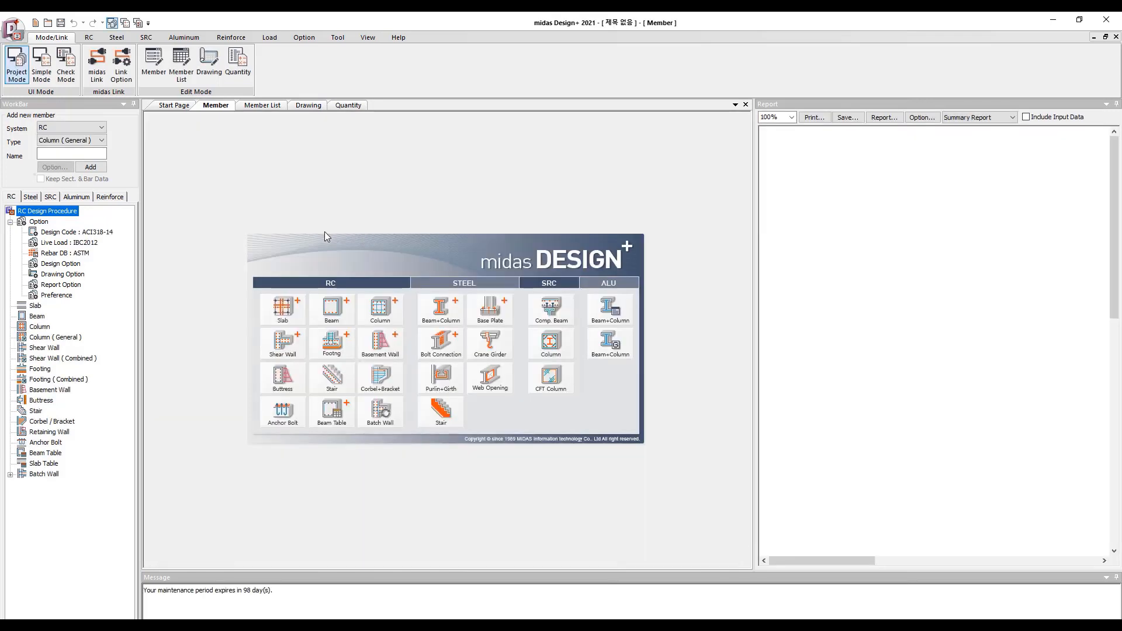
Set the steel design code to Eurocode3:05 in the steel design procedure
{"action": "left_click", "coordinate": [31, 197]}
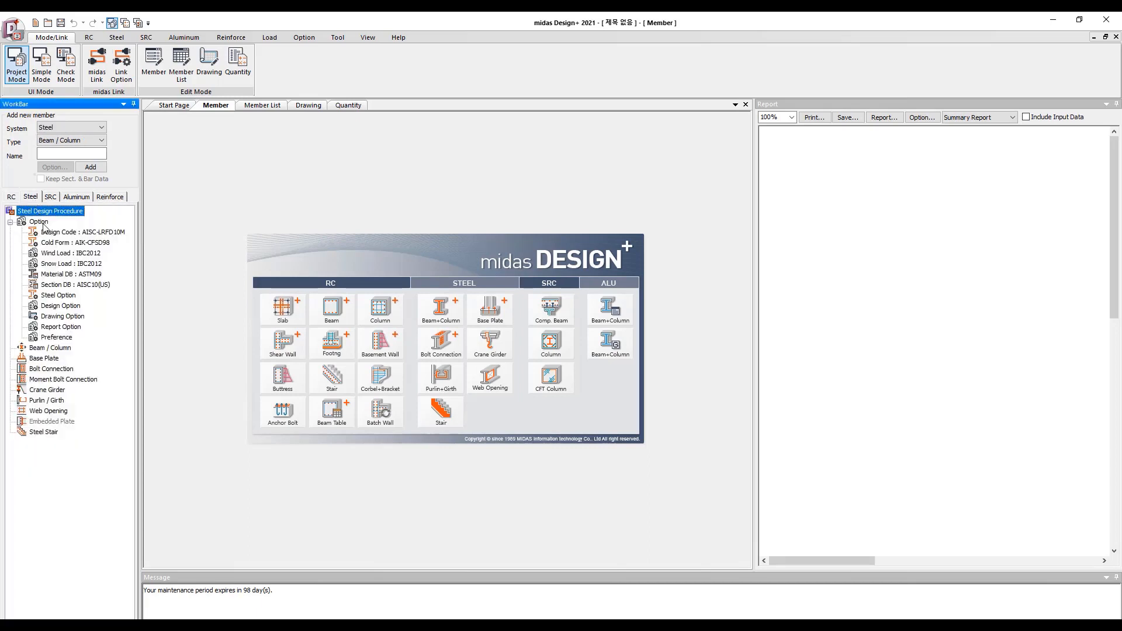
{"action": "double_click", "coordinate": [85, 232]}
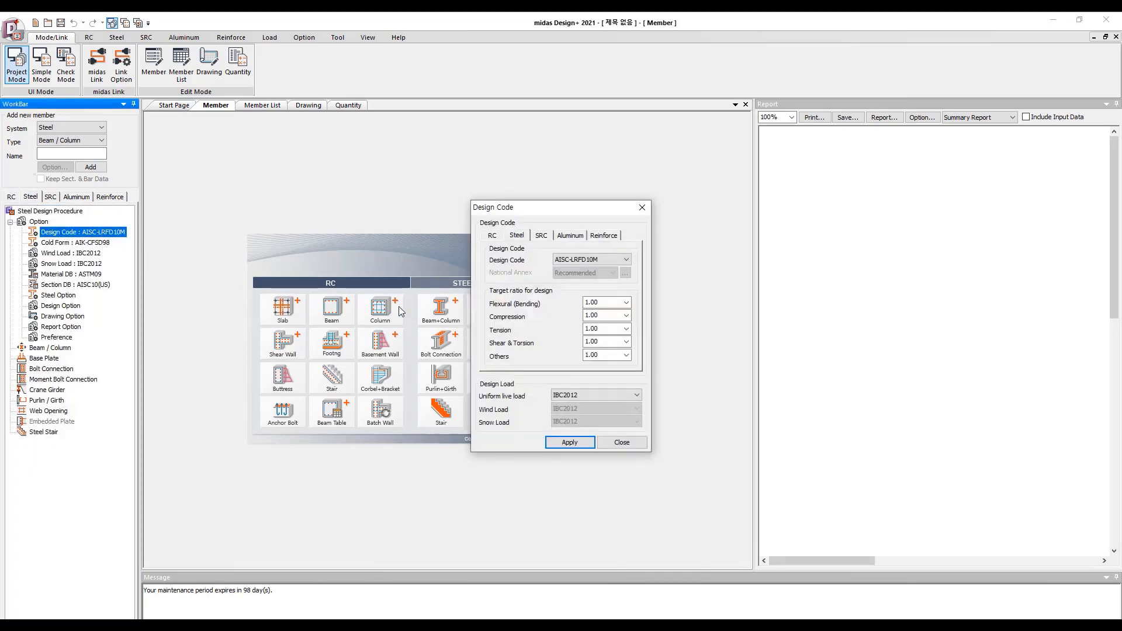
{"action": "left_click", "coordinate": [593, 264]}
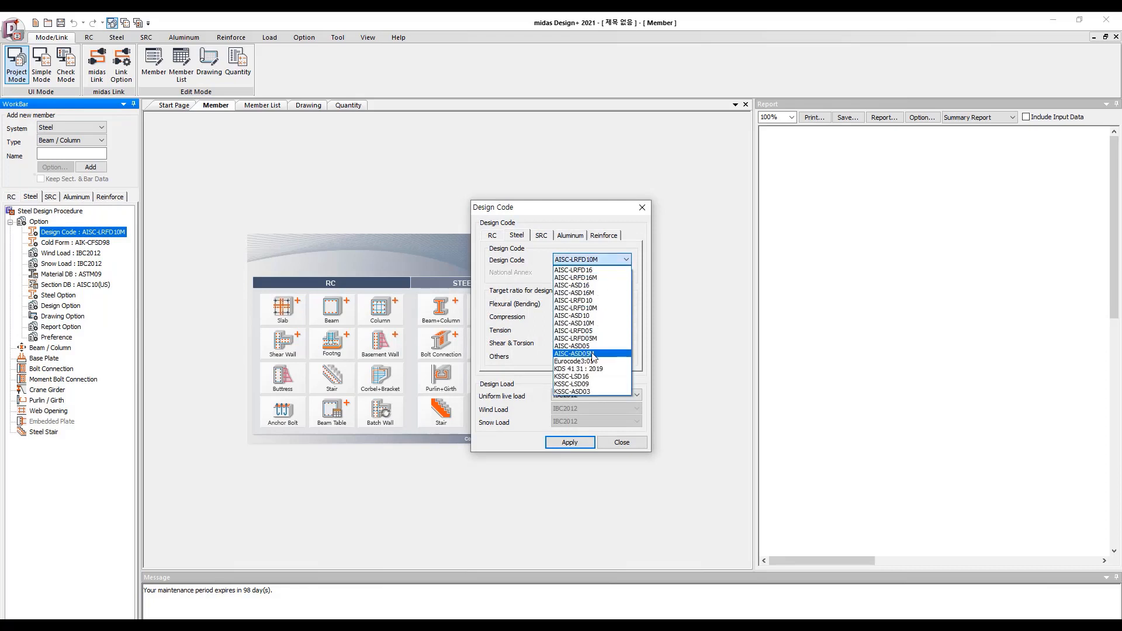
{"action": "left_click", "coordinate": [590, 370]}
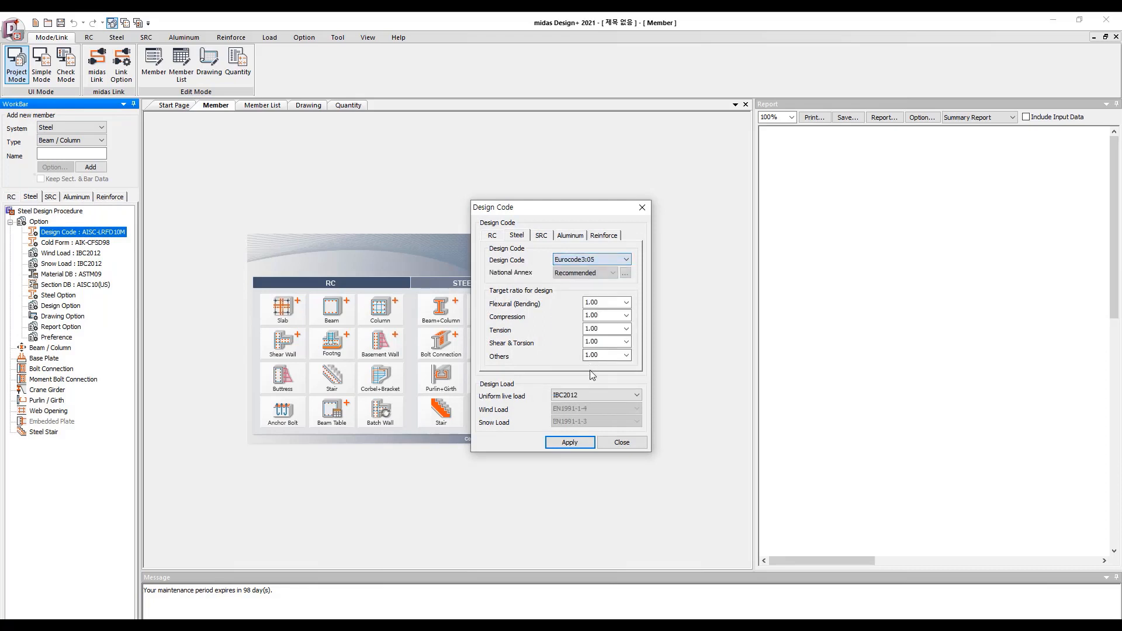
{"action": "left_click", "coordinate": [581, 444]}
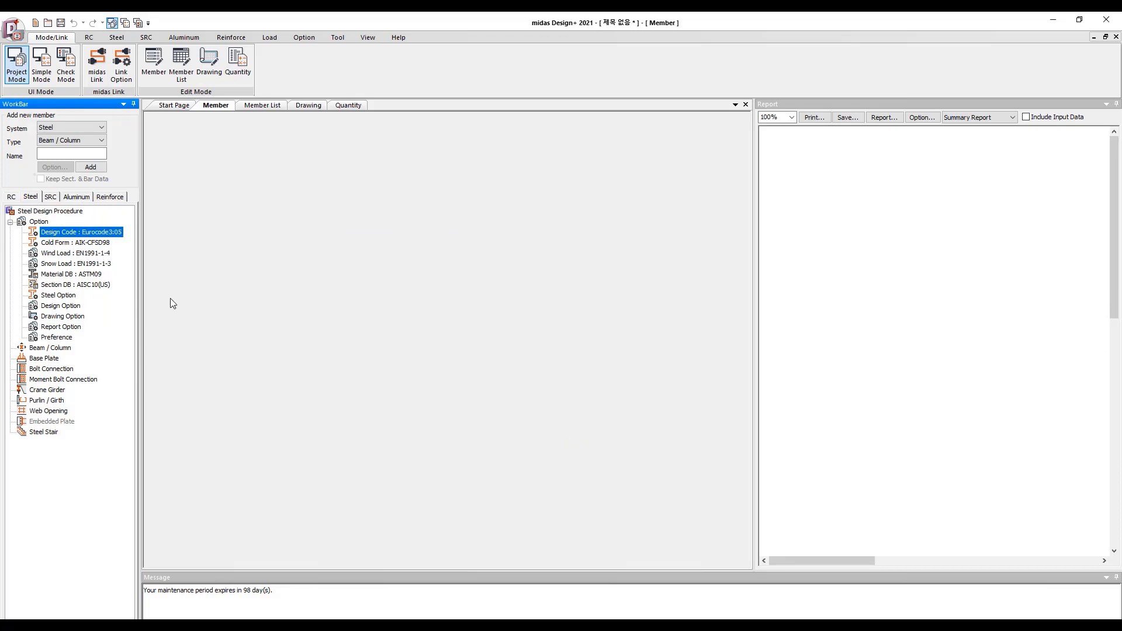
Set the steel material database to EN, section database to UNI and units to SI, accepting the reset of the steel section list
{"action": "left_click", "coordinate": [70, 275]}
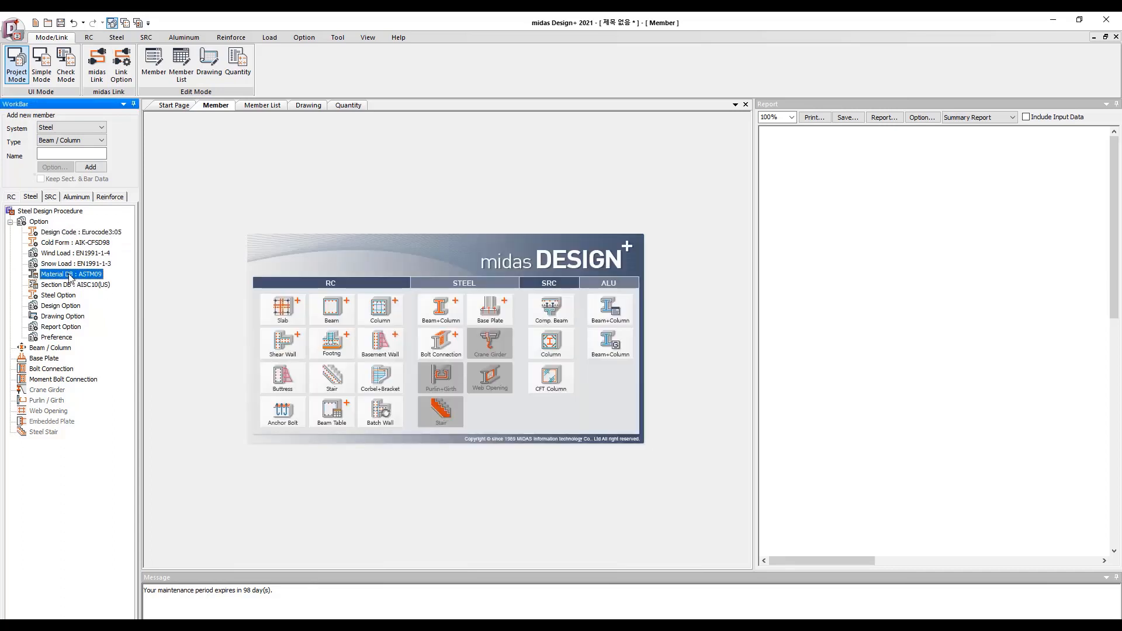
{"action": "double_click", "coordinate": [71, 276]}
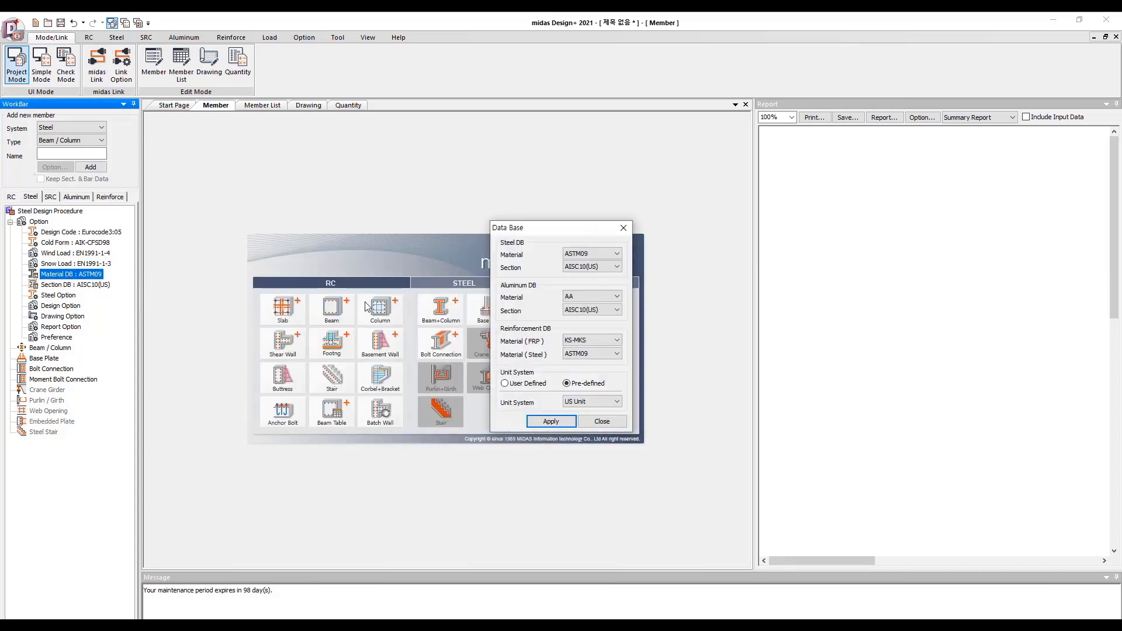
{"action": "left_click", "coordinate": [591, 255]}
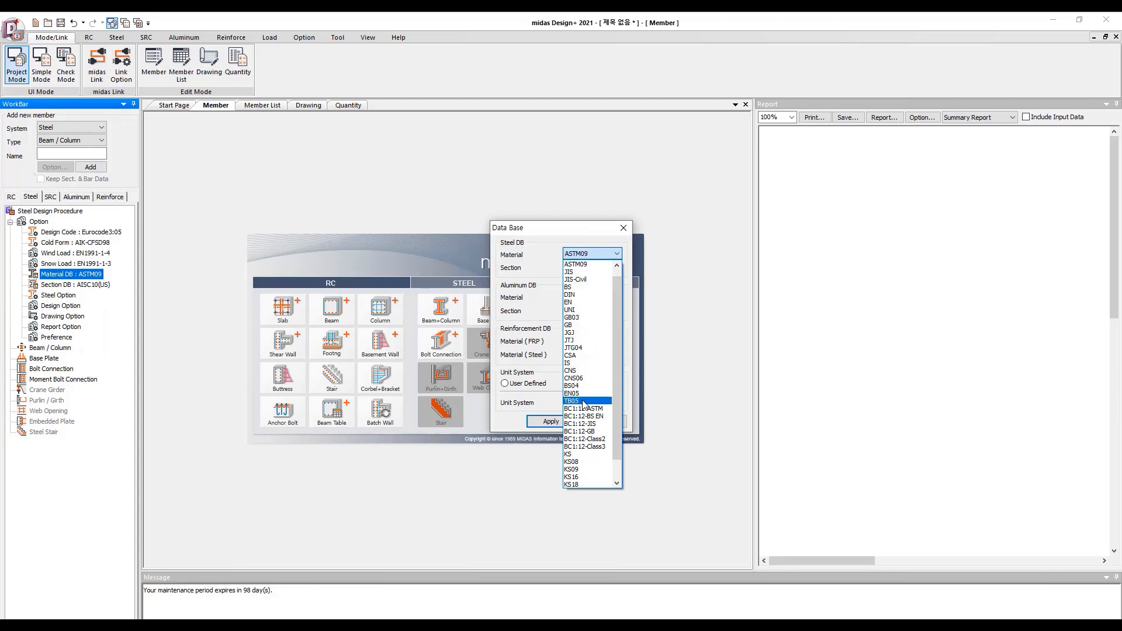
{"action": "left_click", "coordinate": [579, 302]}
{"action": "left_click", "coordinate": [581, 268]}
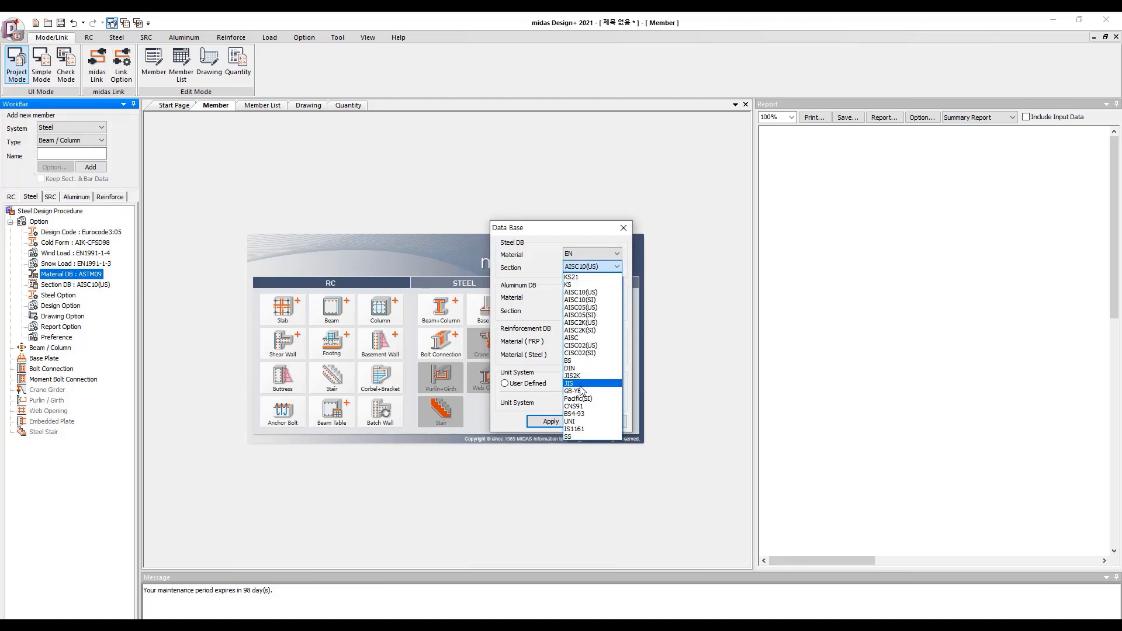
{"action": "left_click", "coordinate": [576, 421]}
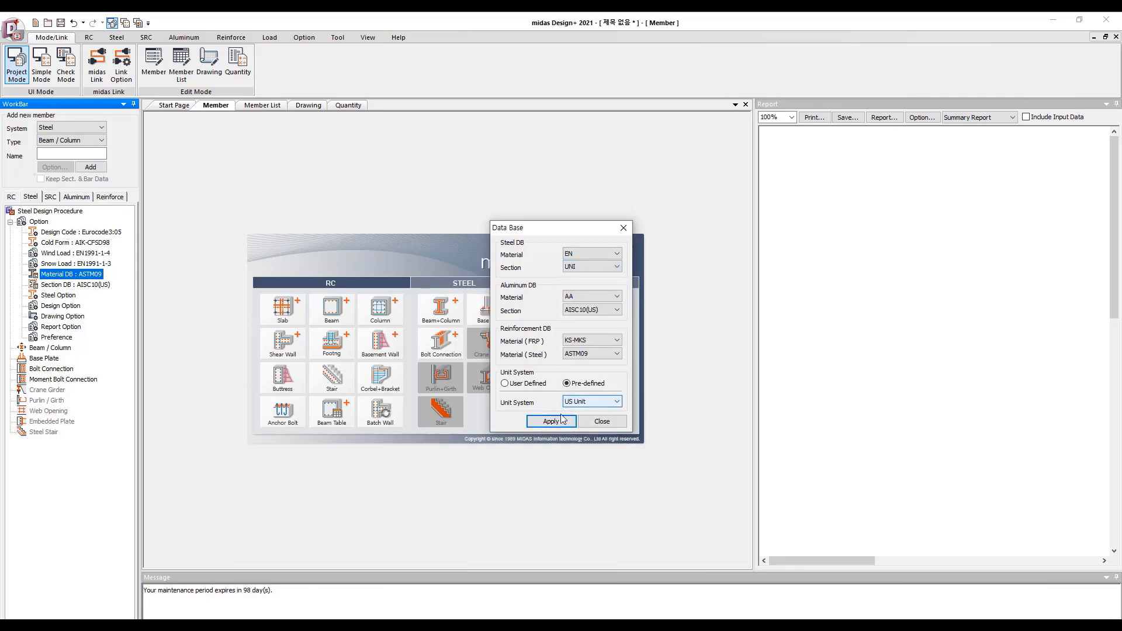
{"action": "left_click", "coordinate": [573, 402]}
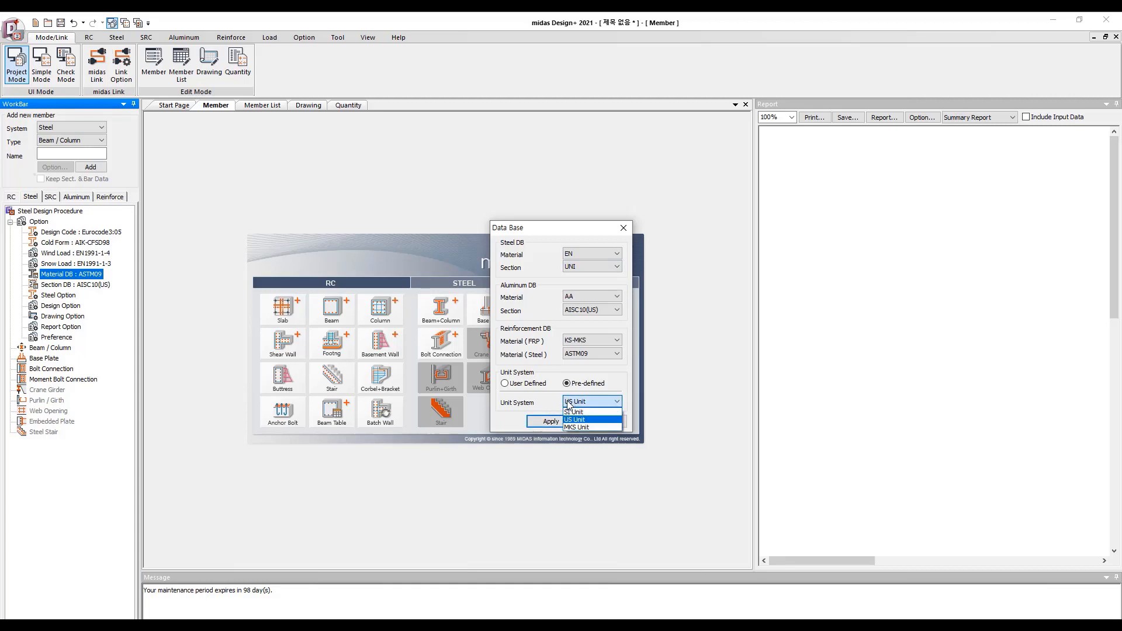
{"action": "left_click", "coordinate": [572, 411]}
{"action": "left_click", "coordinate": [554, 422]}
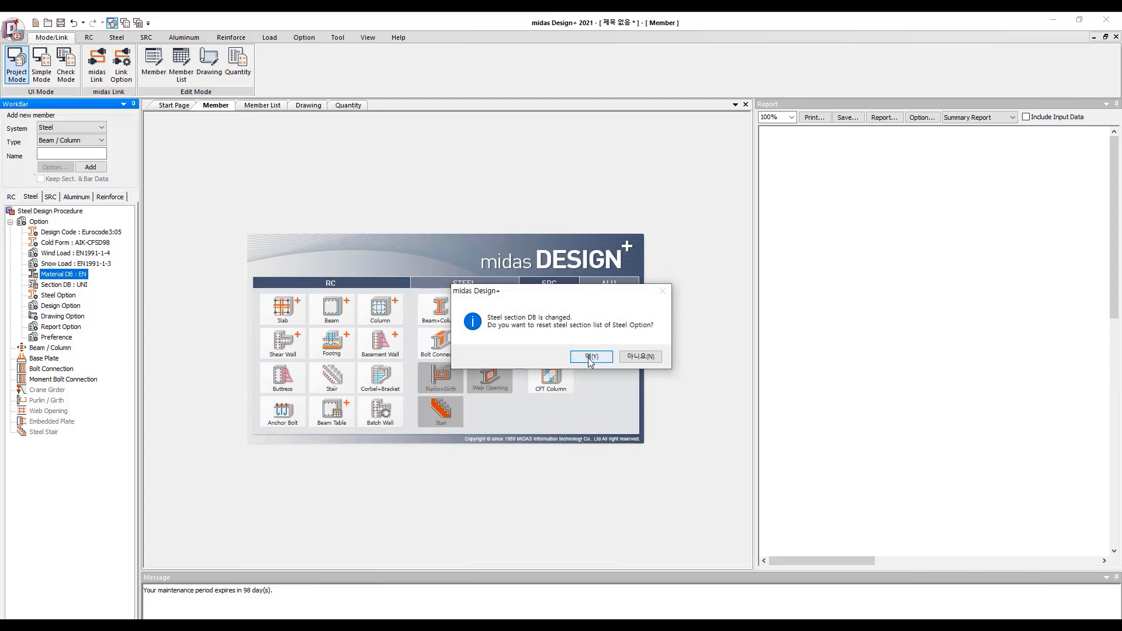
{"action": "left_click", "coordinate": [590, 358]}
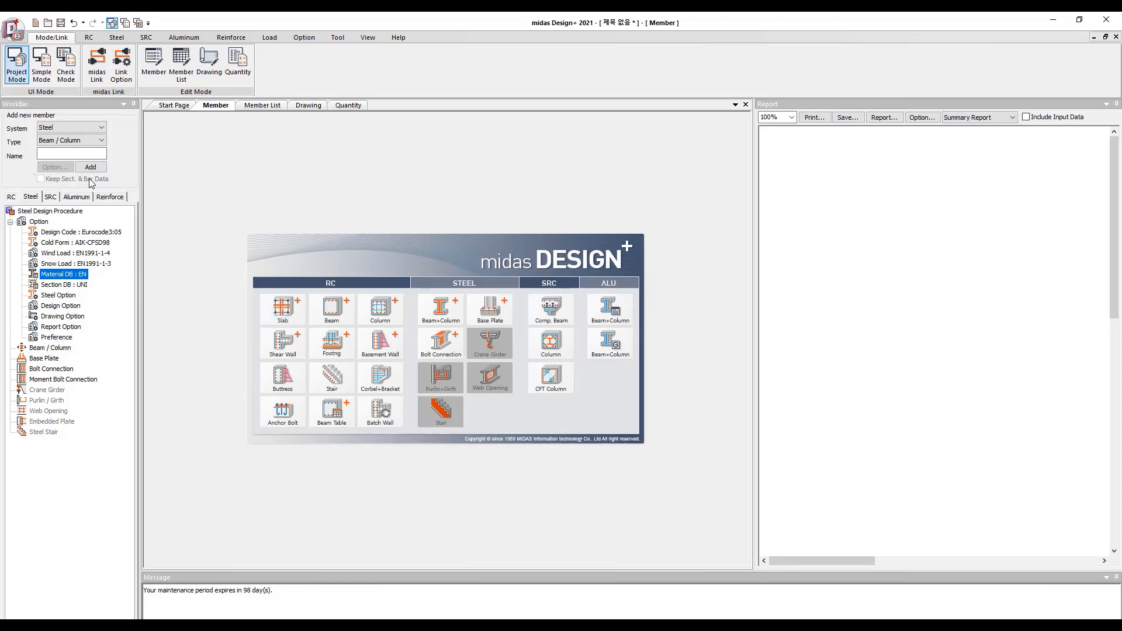
Link the Design+ document to the open Gen 2021 model Steel_Demo
{"action": "left_click", "coordinate": [93, 85]}
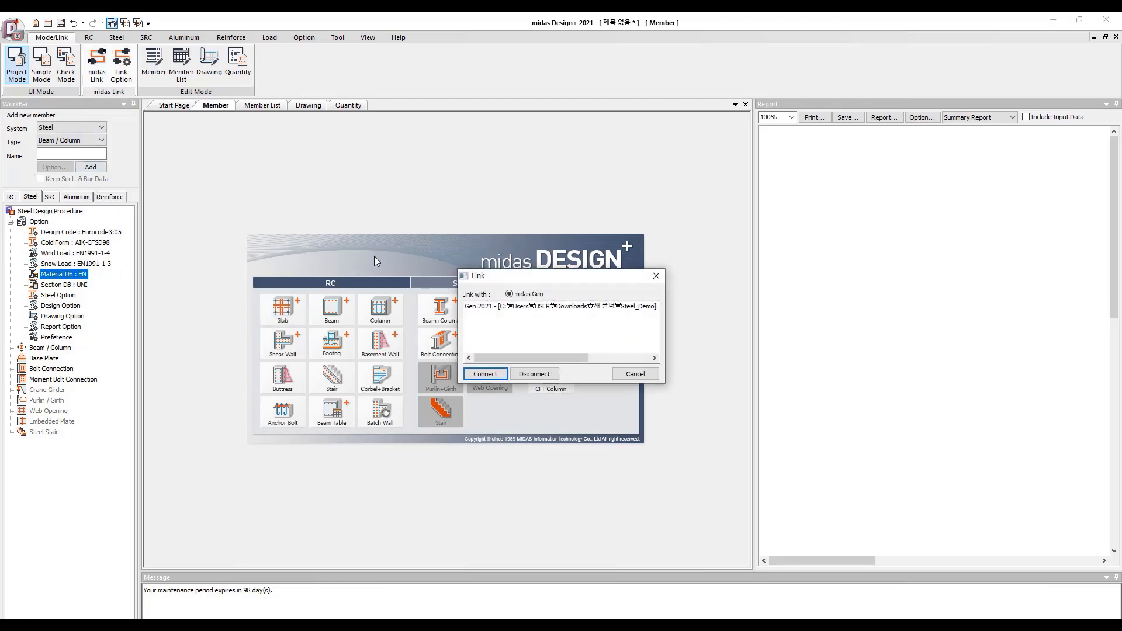
{"action": "left_click", "coordinate": [496, 309]}
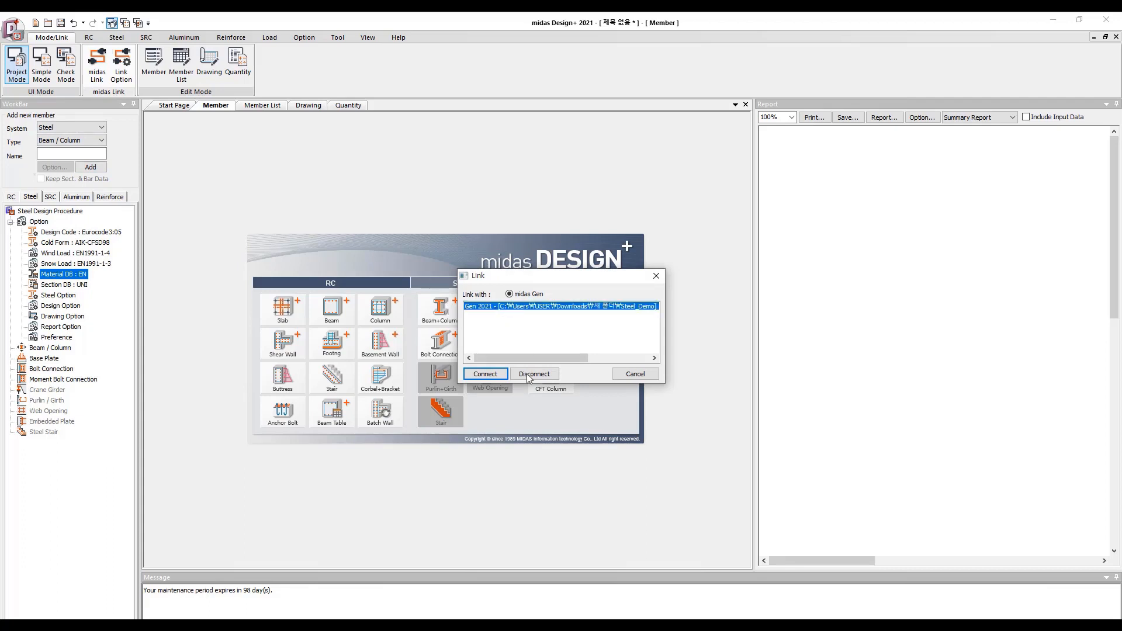
{"action": "left_click", "coordinate": [482, 377]}
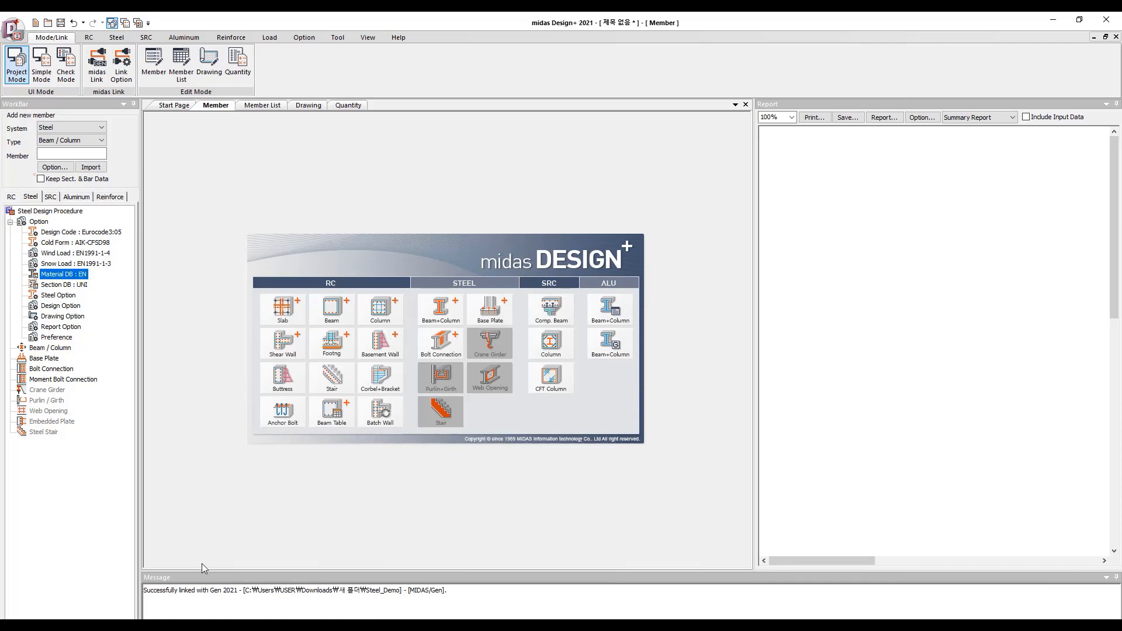
{"action": "left_click_drag", "start_coordinate": [150, 590], "coordinate": [235, 594]}
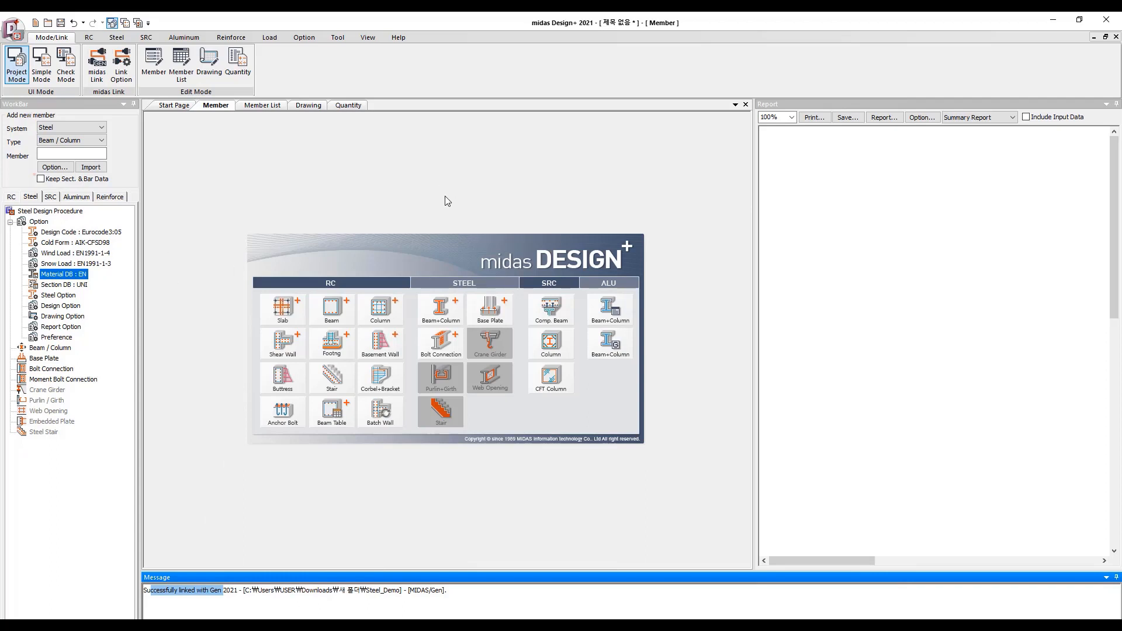
Switch to midas Gen and select the base nodes of all six columns
{"action": "key", "text": "alt+Tab"}
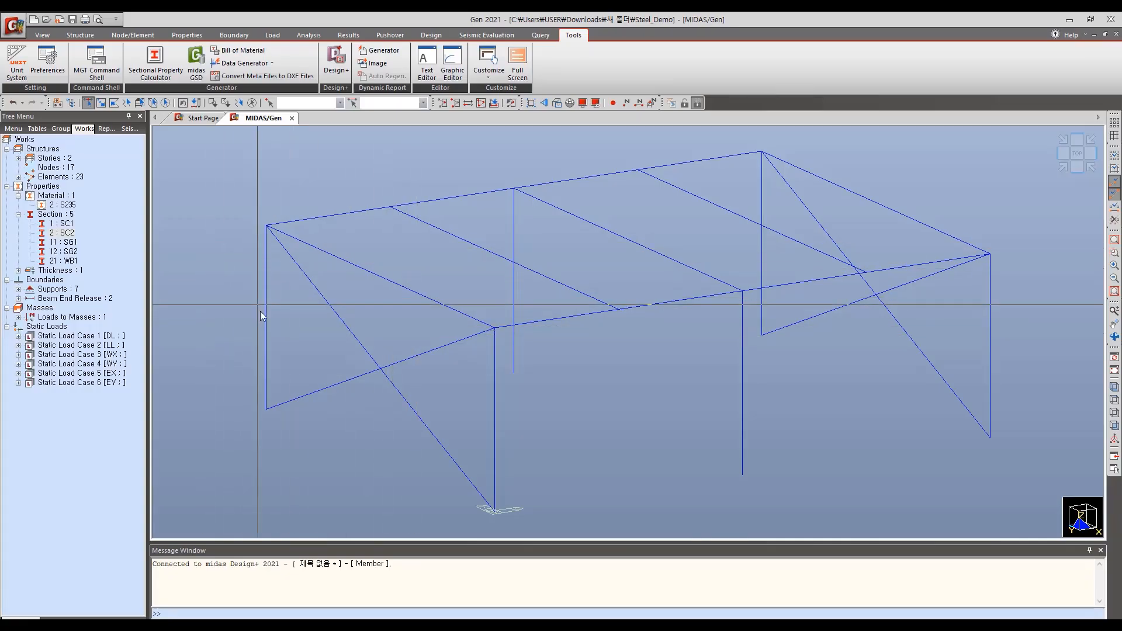
{"action": "left_click_drag", "start_coordinate": [255, 385], "coordinate": [304, 426]}
{"action": "left_click_drag", "start_coordinate": [433, 466], "coordinate": [521, 526]}
{"action": "left_click_drag", "start_coordinate": [495, 361], "coordinate": [550, 401]}
{"action": "left_click_drag", "start_coordinate": [725, 456], "coordinate": [759, 500]}
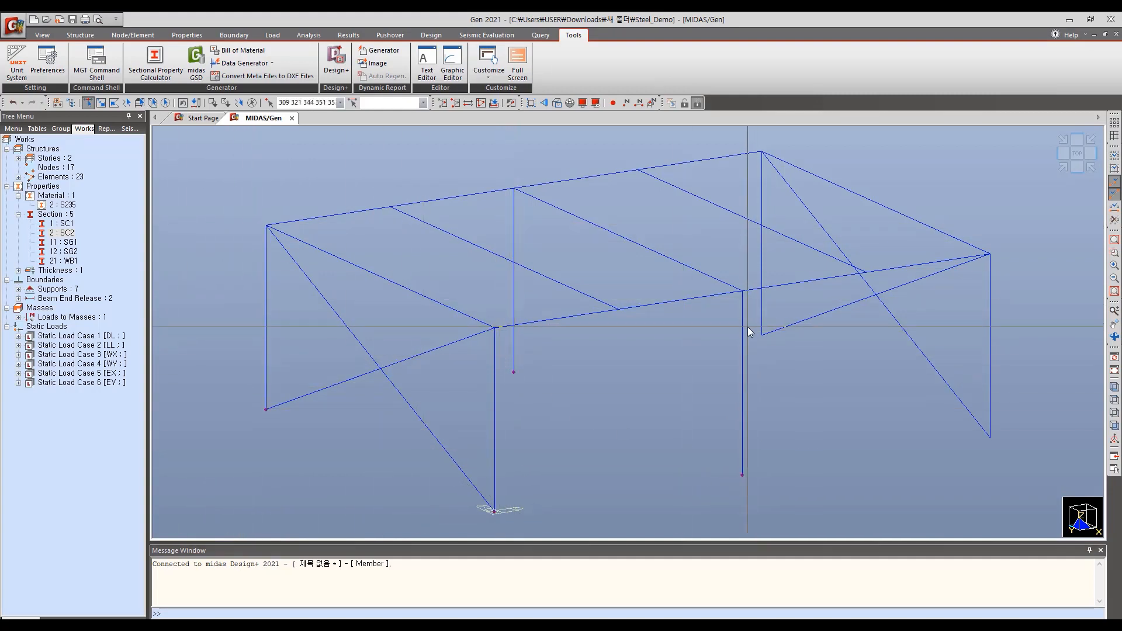
{"action": "left_click_drag", "start_coordinate": [748, 327], "coordinate": [762, 376]}
{"action": "left_click_drag", "start_coordinate": [964, 416], "coordinate": [1010, 460]}
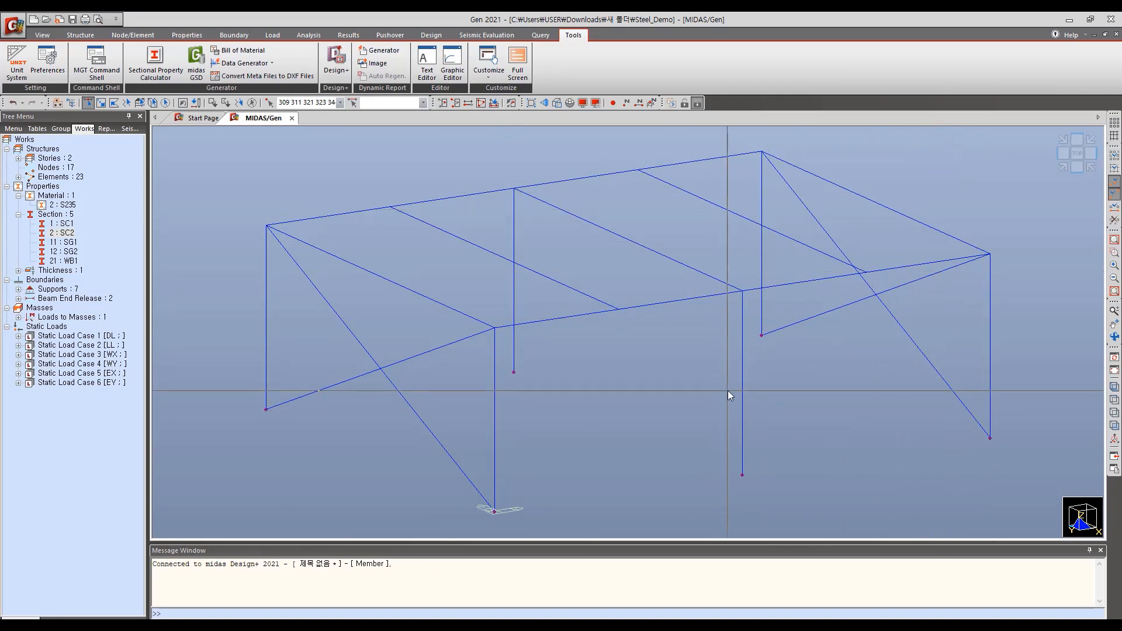
Switch back to midas Design+, add a member under Base Plate and open it for editing
{"action": "key", "text": "alt+Tab"}
{"action": "left_click", "coordinate": [369, 323]}
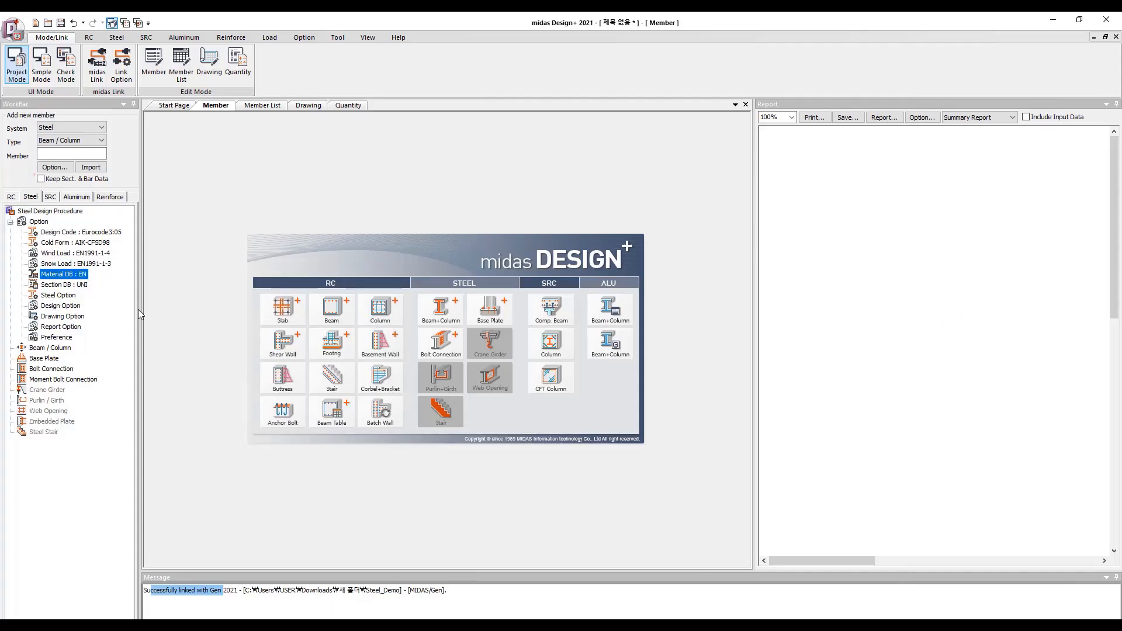
{"action": "right_click", "coordinate": [48, 359]}
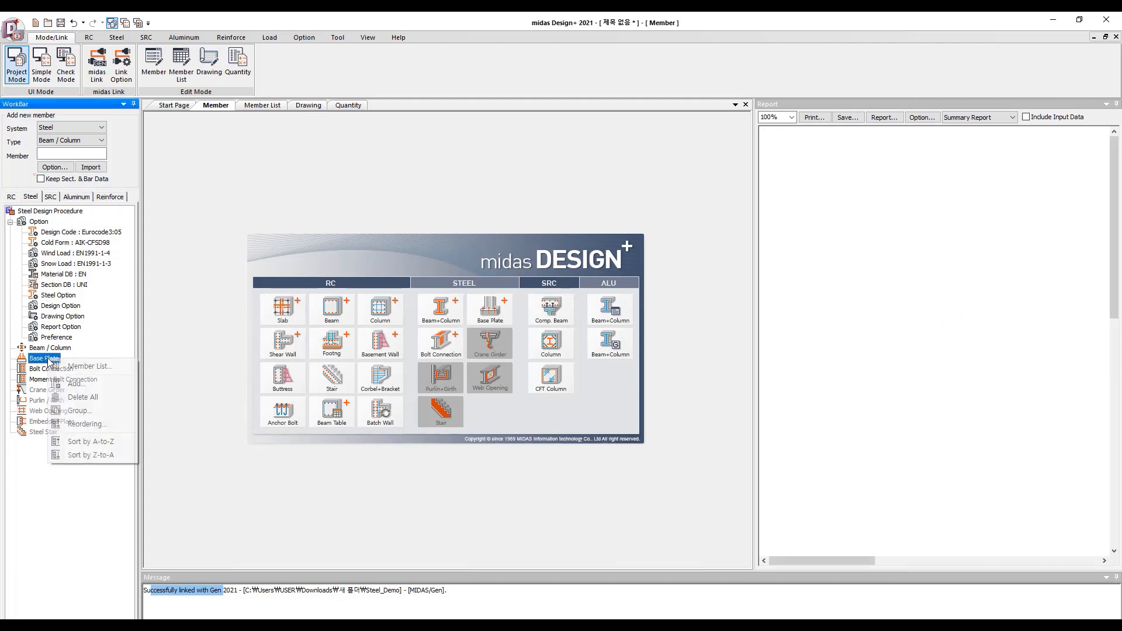
{"action": "left_click", "coordinate": [74, 385]}
{"action": "left_click", "coordinate": [10, 359]}
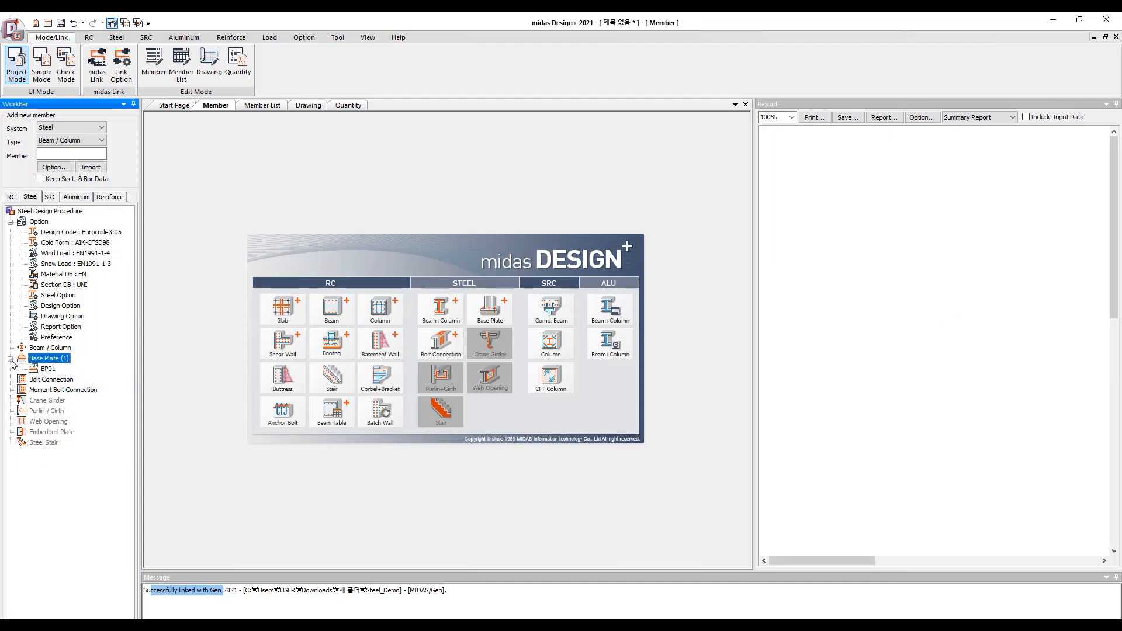
{"action": "double_click", "coordinate": [47, 370]}
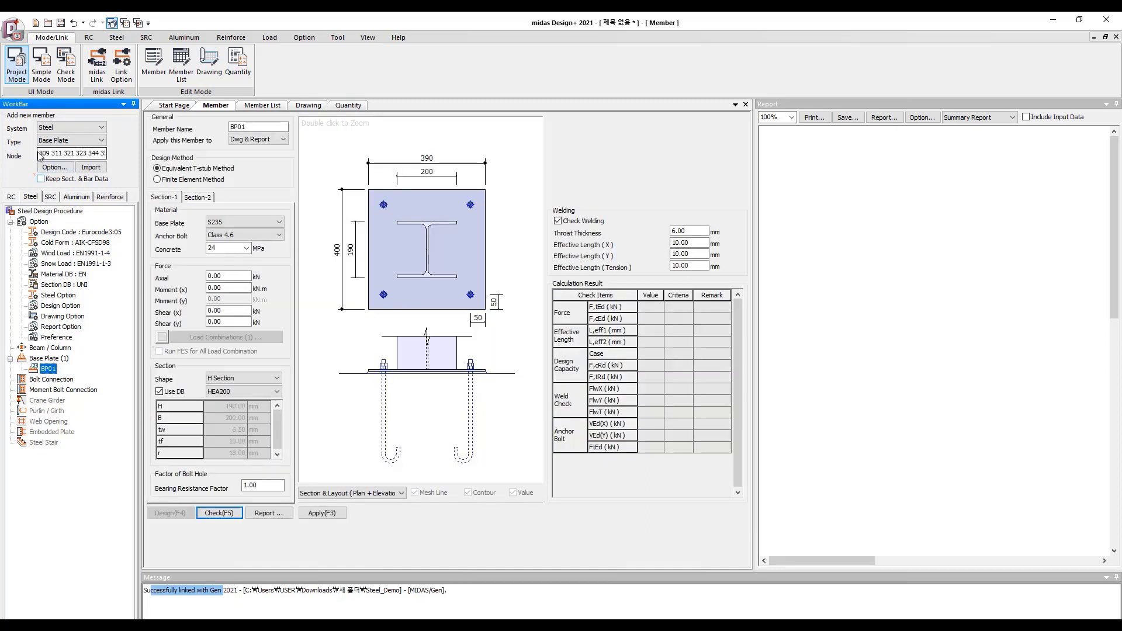
{"action": "left_click_drag", "start_coordinate": [42, 153], "coordinate": [77, 183]}
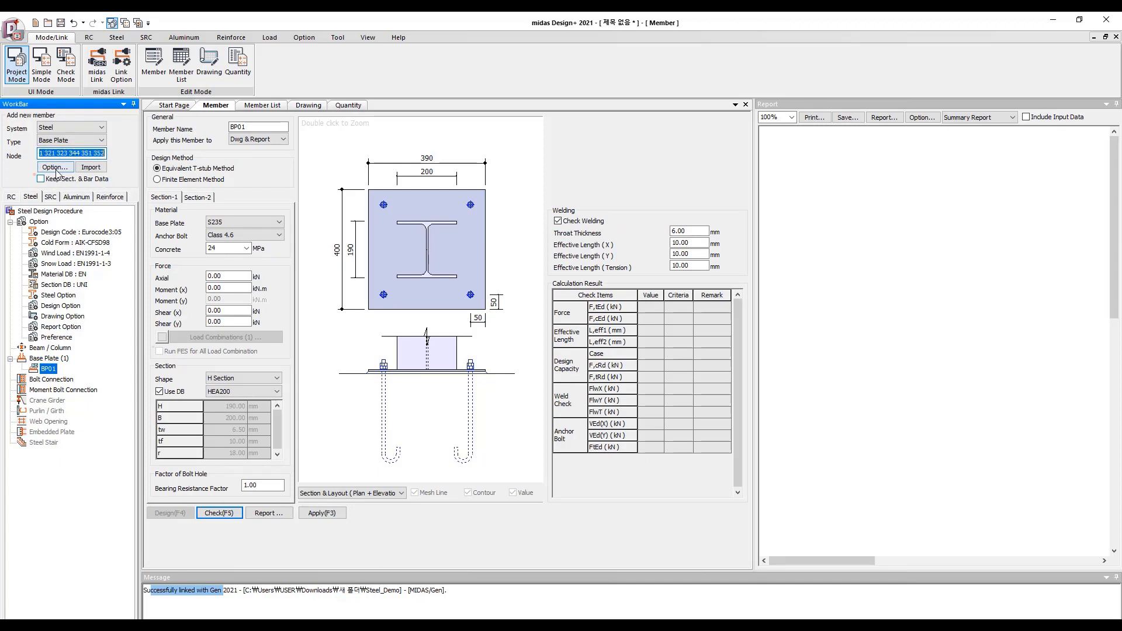
Set the base plate link option to use all load combinations and import the selected nodes as base plate members
{"action": "left_click", "coordinate": [56, 168]}
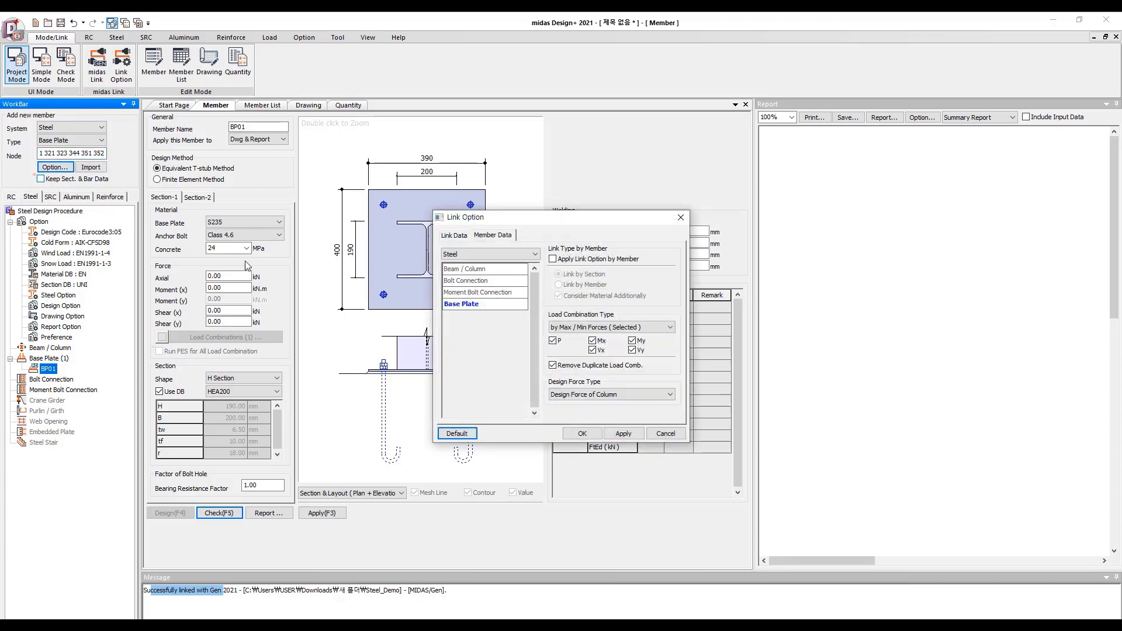
{"action": "left_click", "coordinate": [565, 328]}
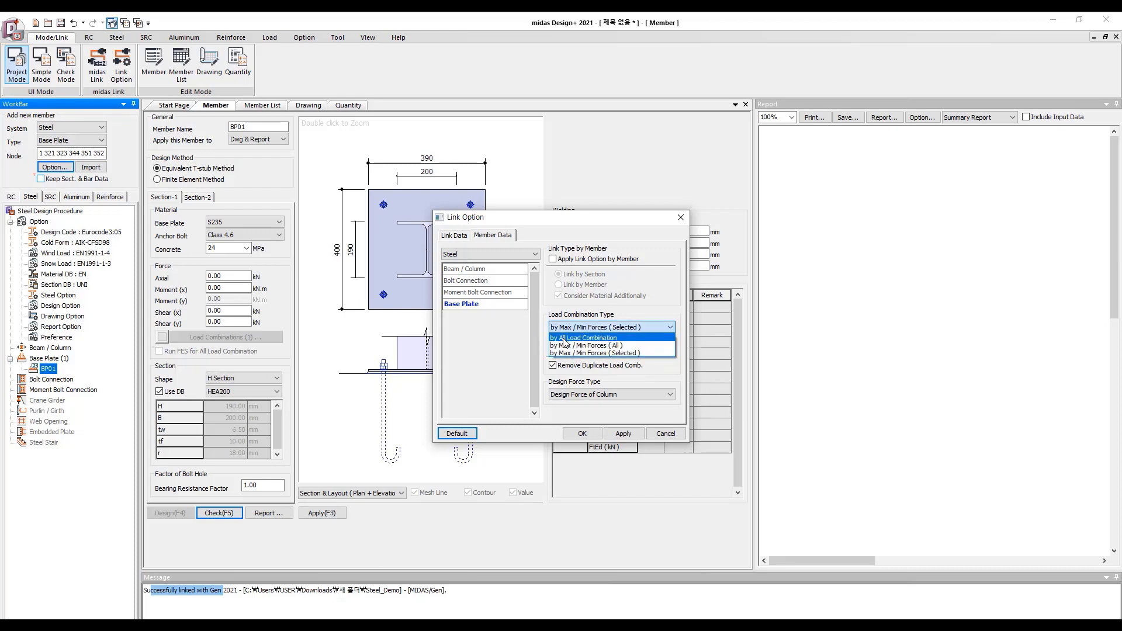
{"action": "left_click", "coordinate": [564, 338]}
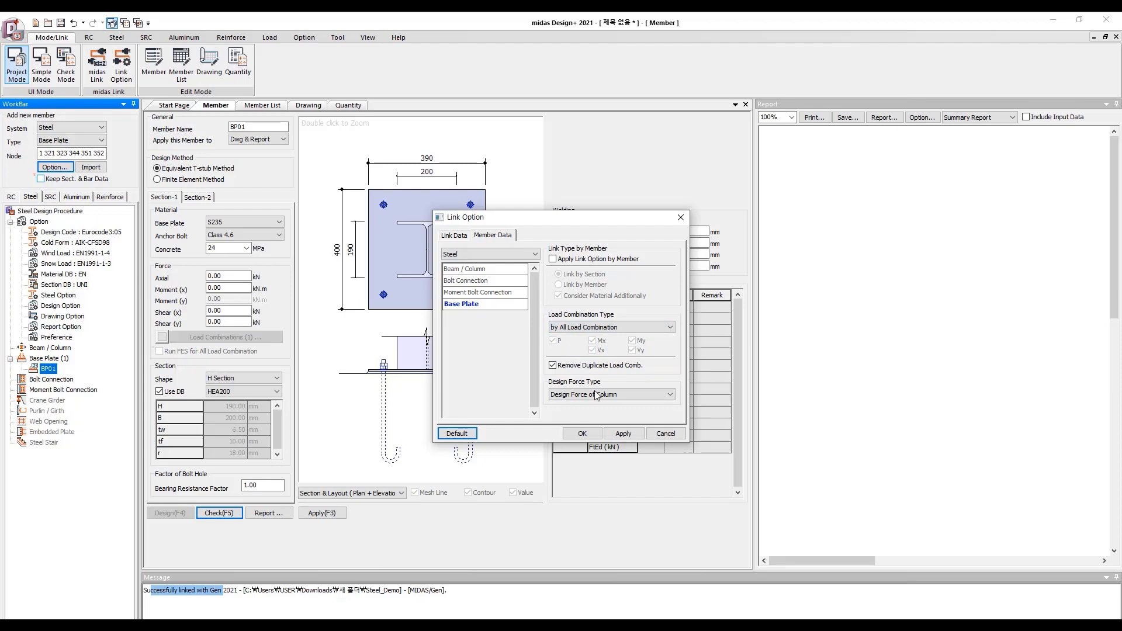
{"action": "left_click", "coordinate": [583, 434]}
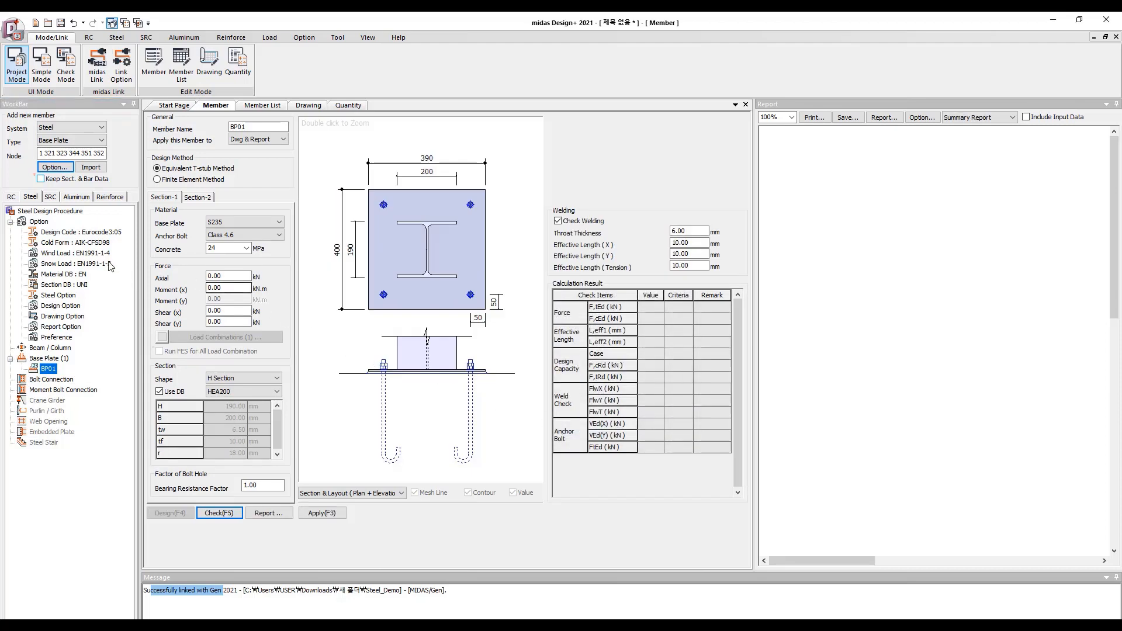
{"action": "left_click", "coordinate": [90, 167]}
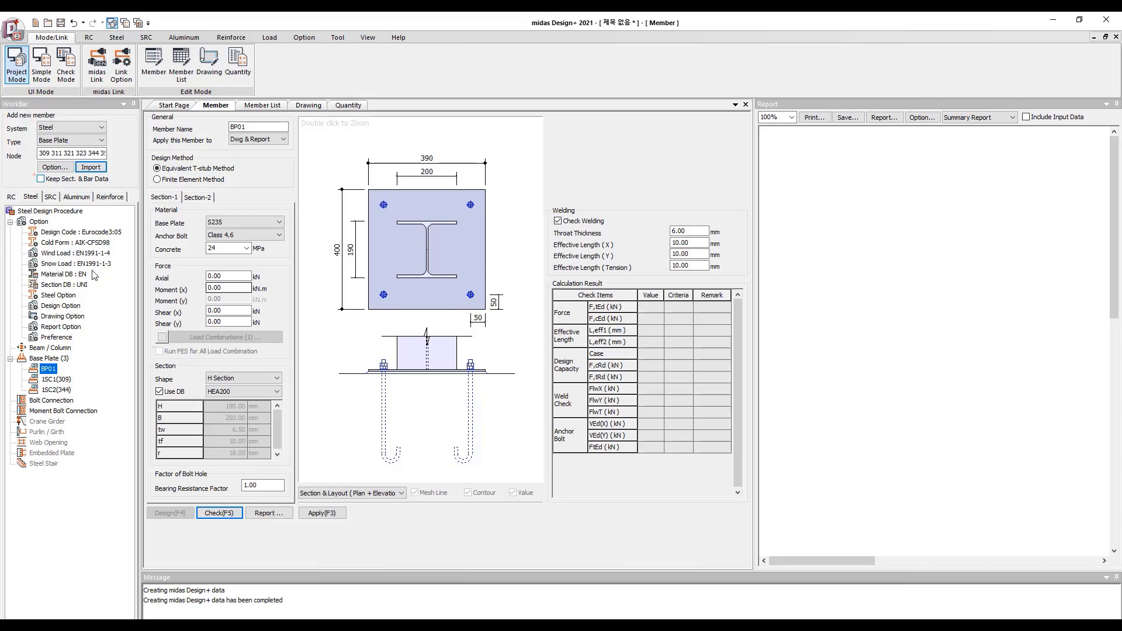
Review the imported base plates 1SC1(309) and 1SC2(344), and delete the unneeded member BP01
{"action": "left_click", "coordinate": [59, 380]}
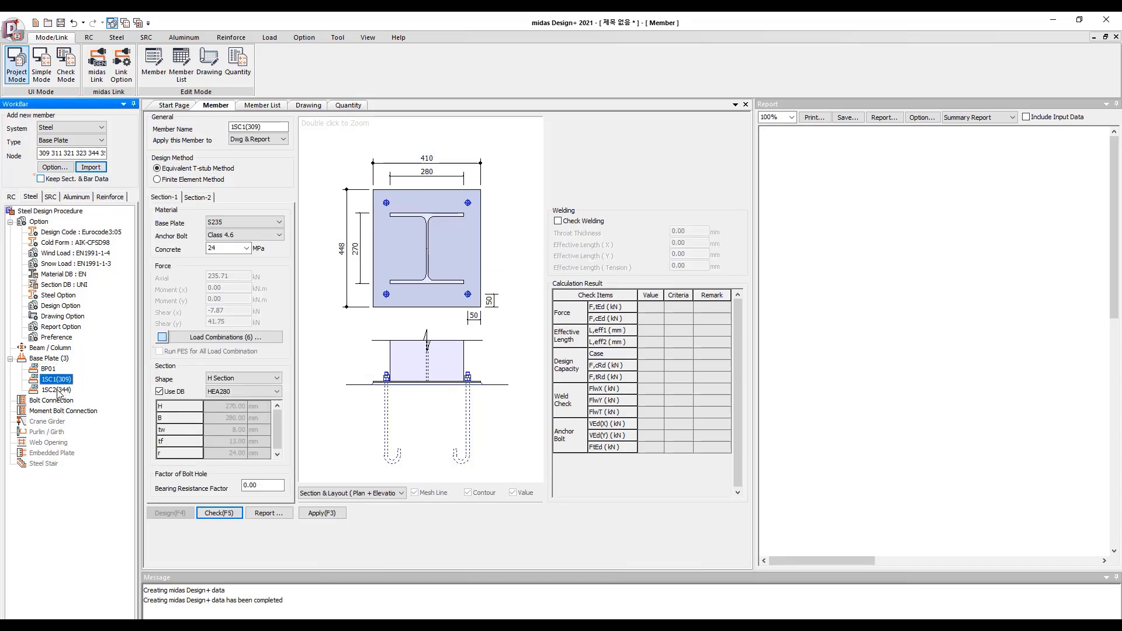
{"action": "left_click", "coordinate": [59, 389]}
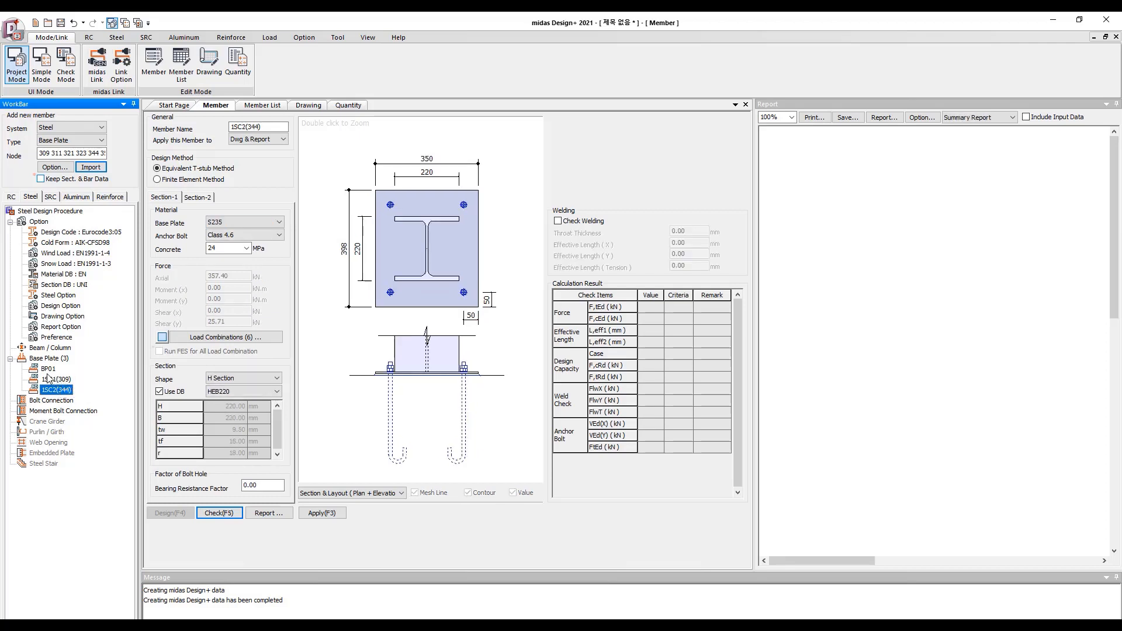
{"action": "left_click", "coordinate": [45, 370]}
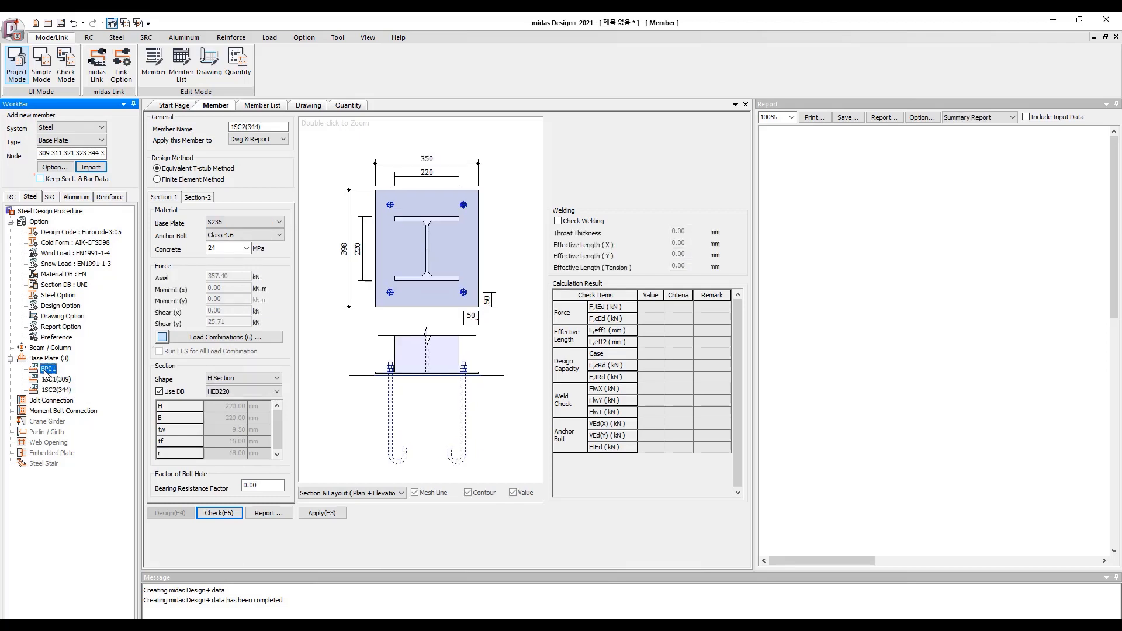
{"action": "right_click", "coordinate": [46, 371]}
{"action": "left_click", "coordinate": [76, 406]}
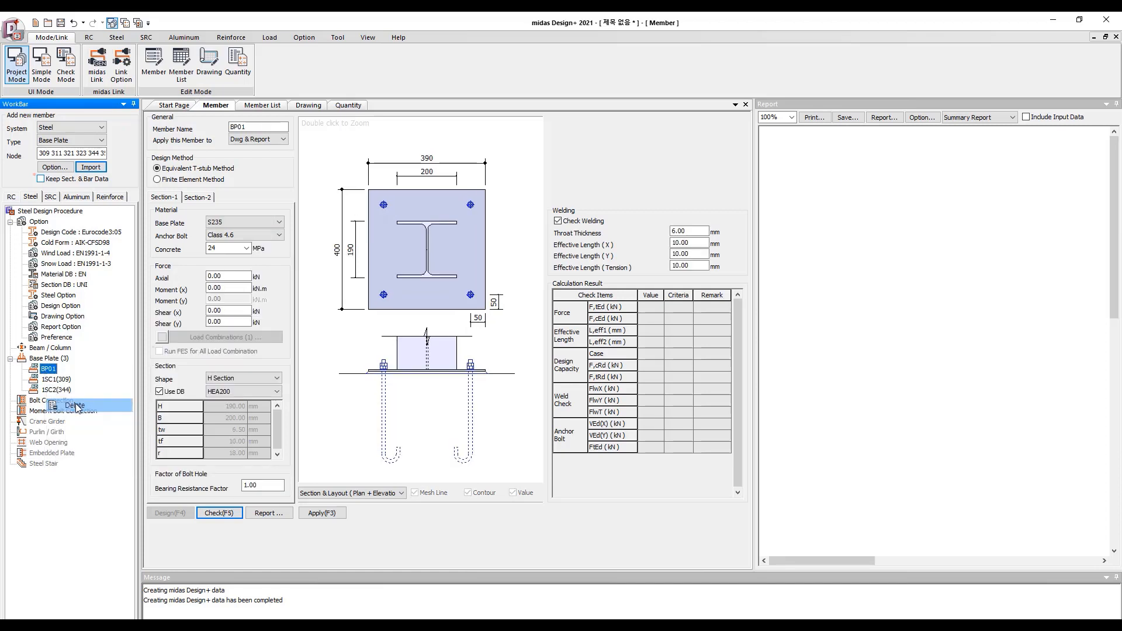
Open base plate 1SC1(309) and set its bolt hole bearing resistance factor to 1
{"action": "left_click", "coordinate": [52, 380]}
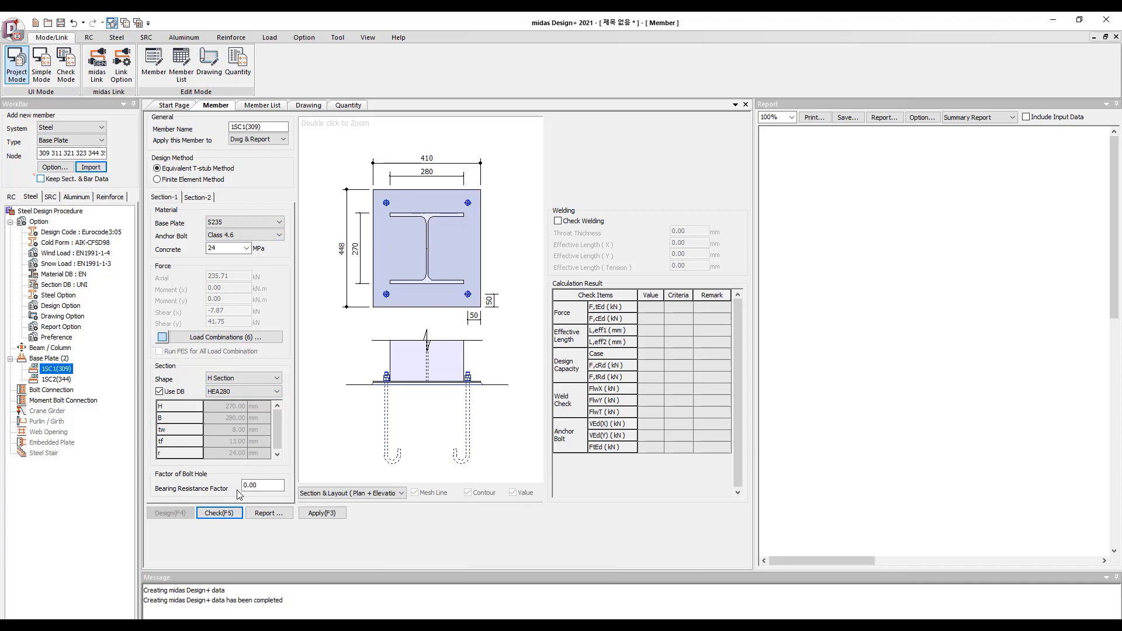
{"action": "left_click", "coordinate": [266, 486]}
{"action": "type", "text": "1"}
Set the 1SC1(309) base plate's height to 450 mm and thickness to 9 mm, and run the design check
{"action": "left_click", "coordinate": [193, 199]}
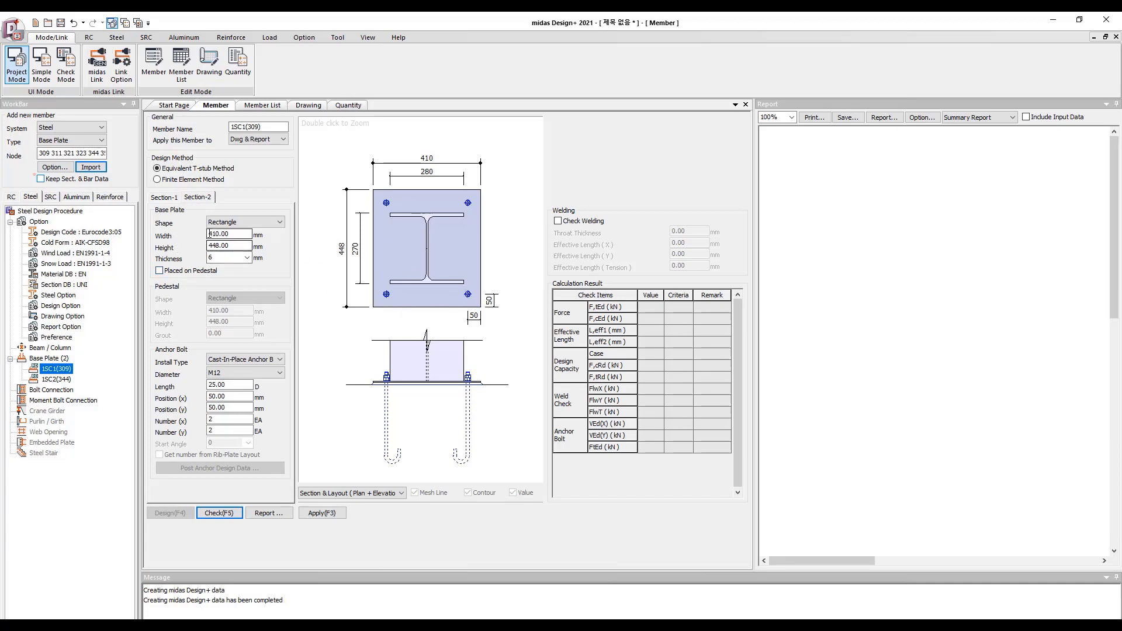
{"action": "left_click_drag", "start_coordinate": [229, 248], "coordinate": [197, 247]}
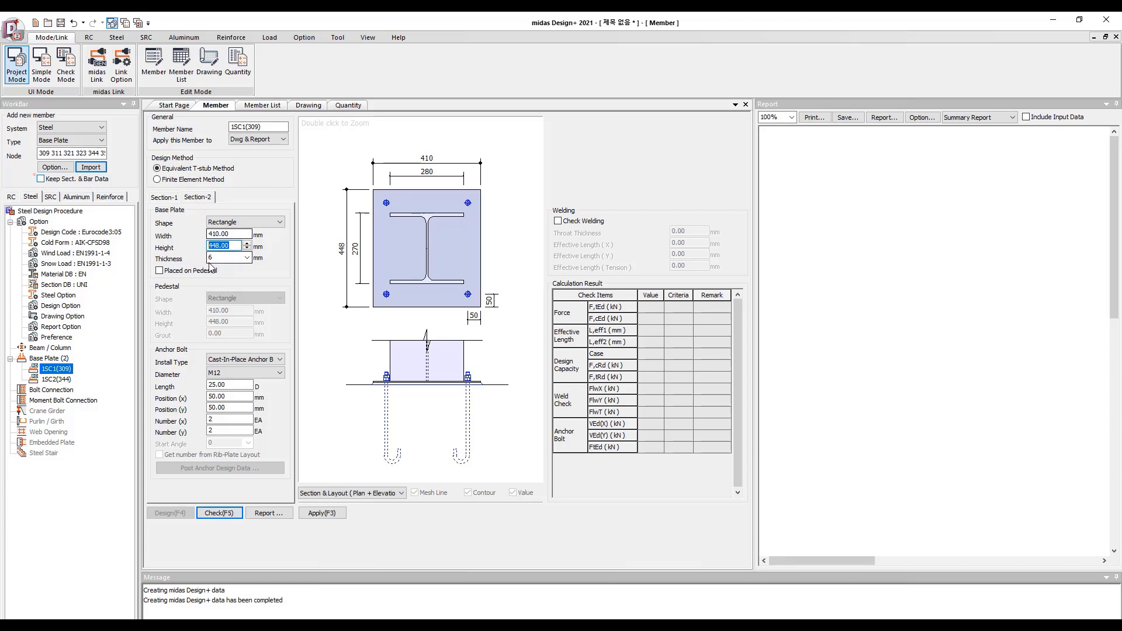
{"action": "type", "text": "4"}
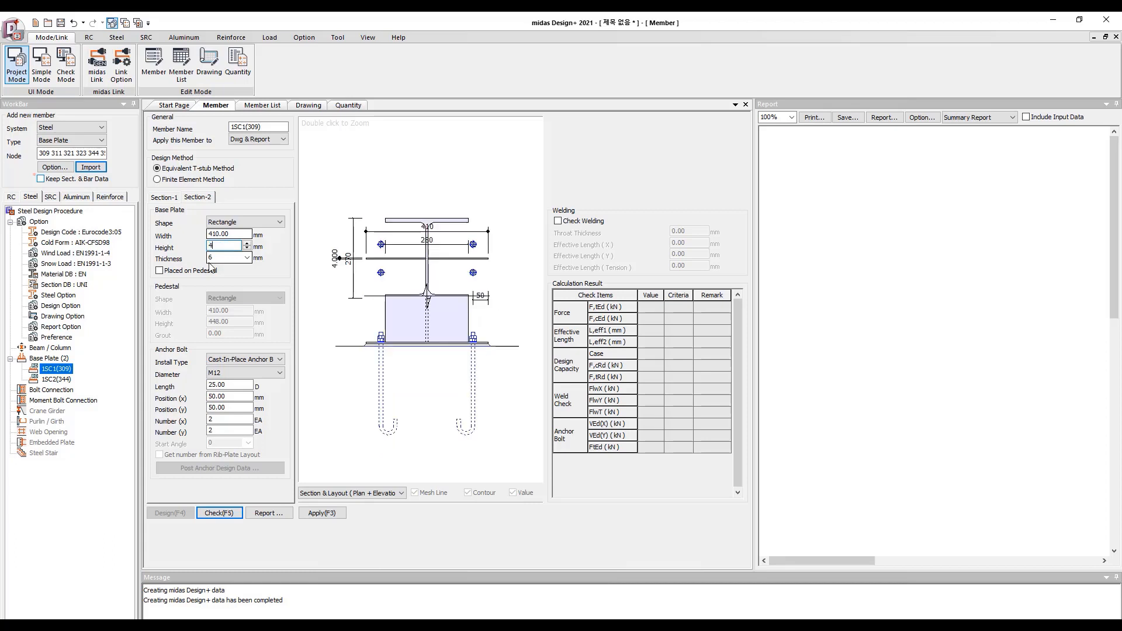
{"action": "type", "text": "50"}
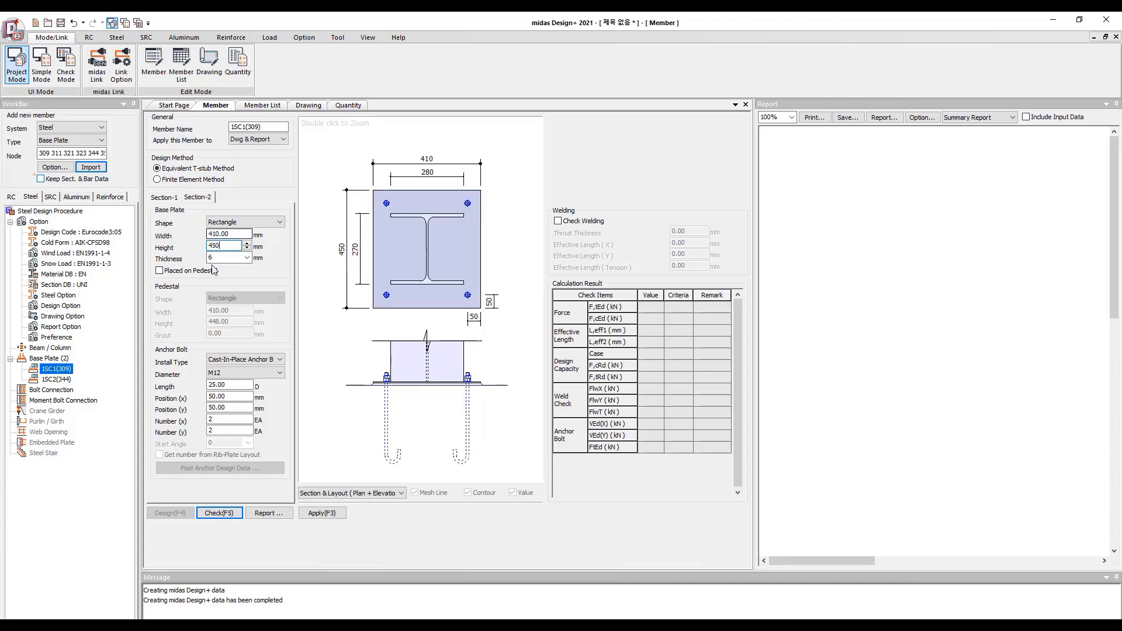
{"action": "left_click", "coordinate": [247, 257]}
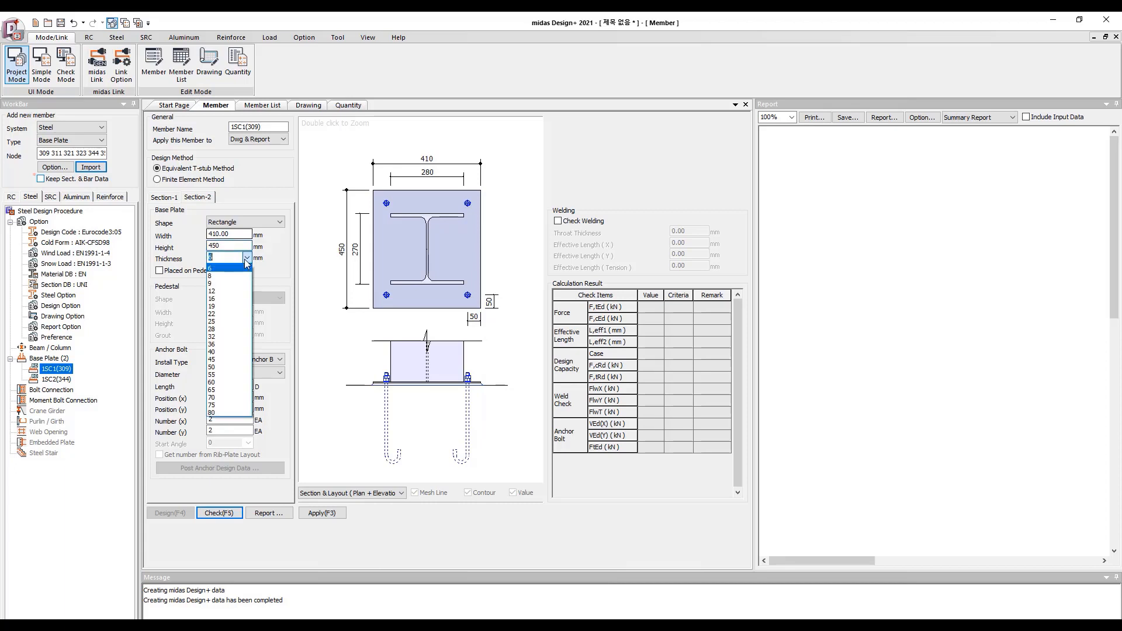
{"action": "left_click", "coordinate": [222, 284]}
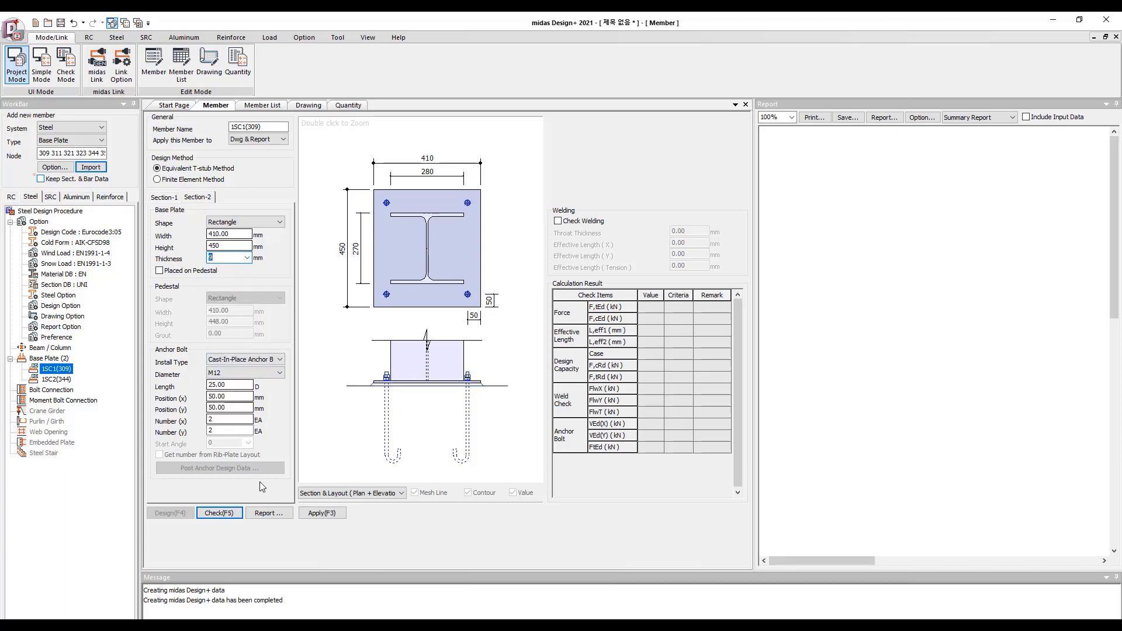
{"action": "left_click", "coordinate": [226, 512]}
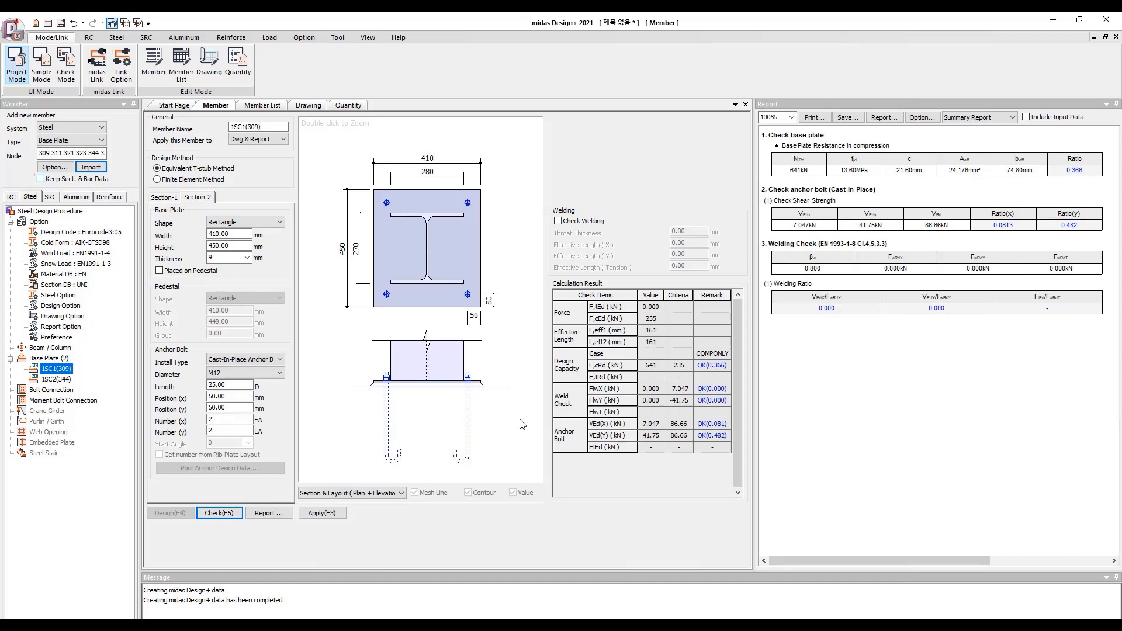
Switch base plate 1SC2(344) to the Finite Element Method and set its bearing resistance factor to 1
{"action": "left_click", "coordinate": [56, 379]}
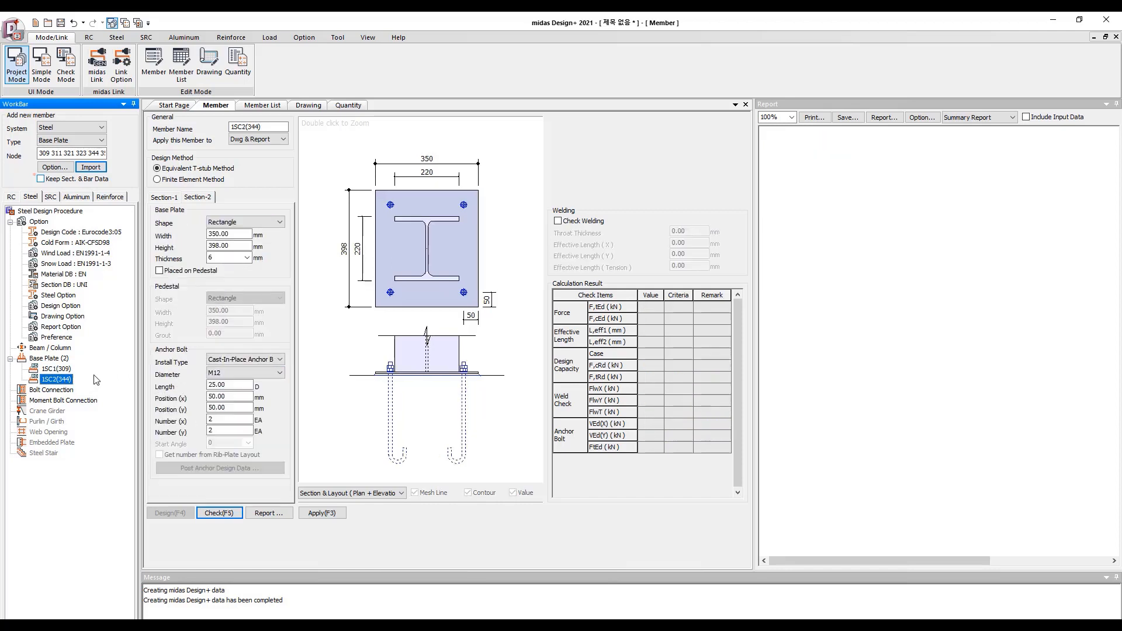
{"action": "left_click", "coordinate": [157, 179]}
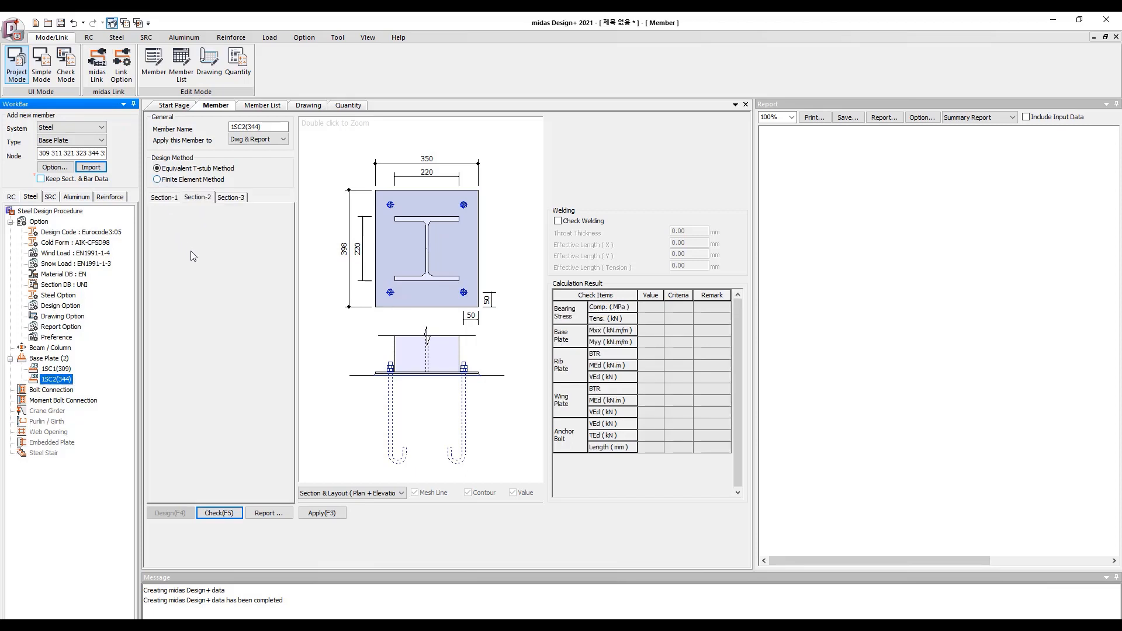
{"action": "left_click", "coordinate": [165, 197]}
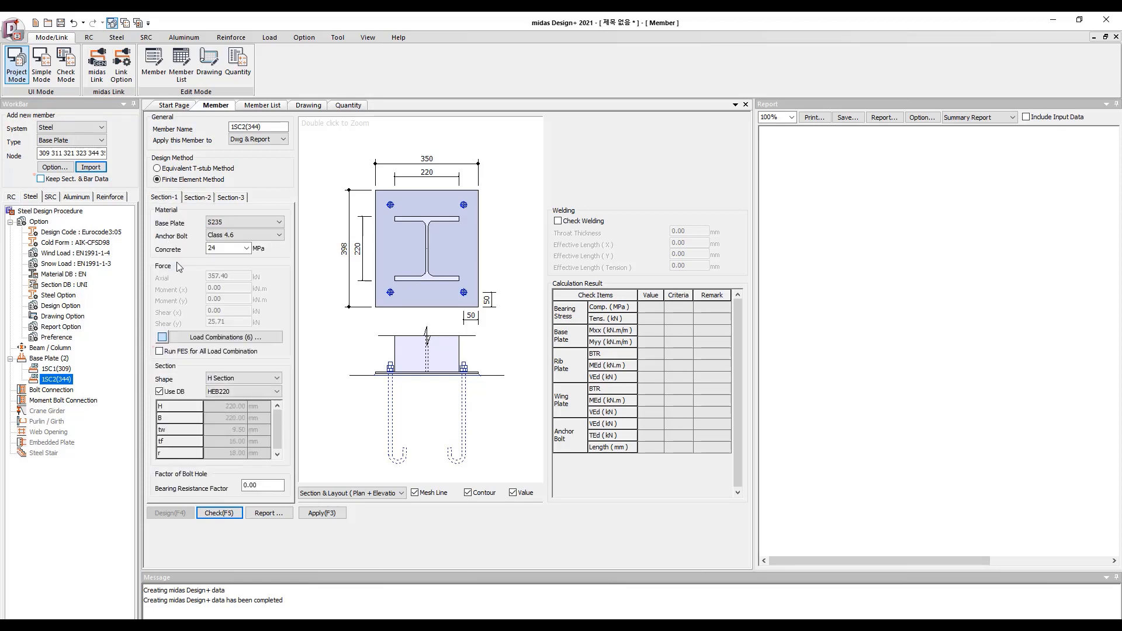
{"action": "left_click", "coordinate": [262, 486]}
{"action": "type", "text": "1."}
Set the 1SC2(344) base plate's height to 400 mm and thickness to 12 mm, and run the design check
{"action": "left_click", "coordinate": [198, 198]}
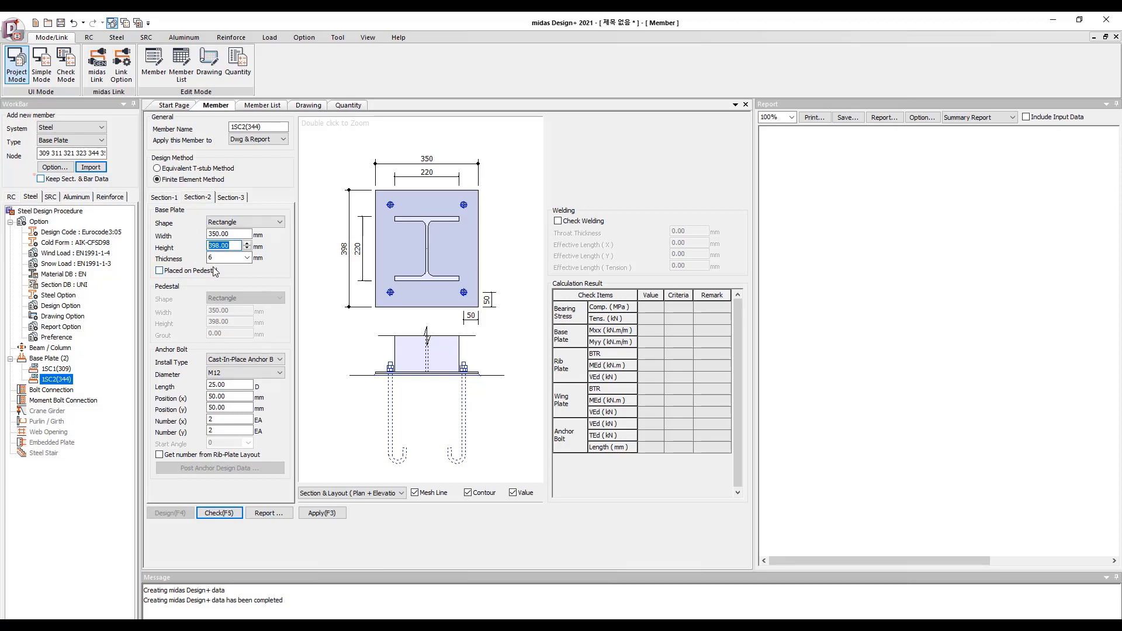
{"action": "type", "text": "4"}
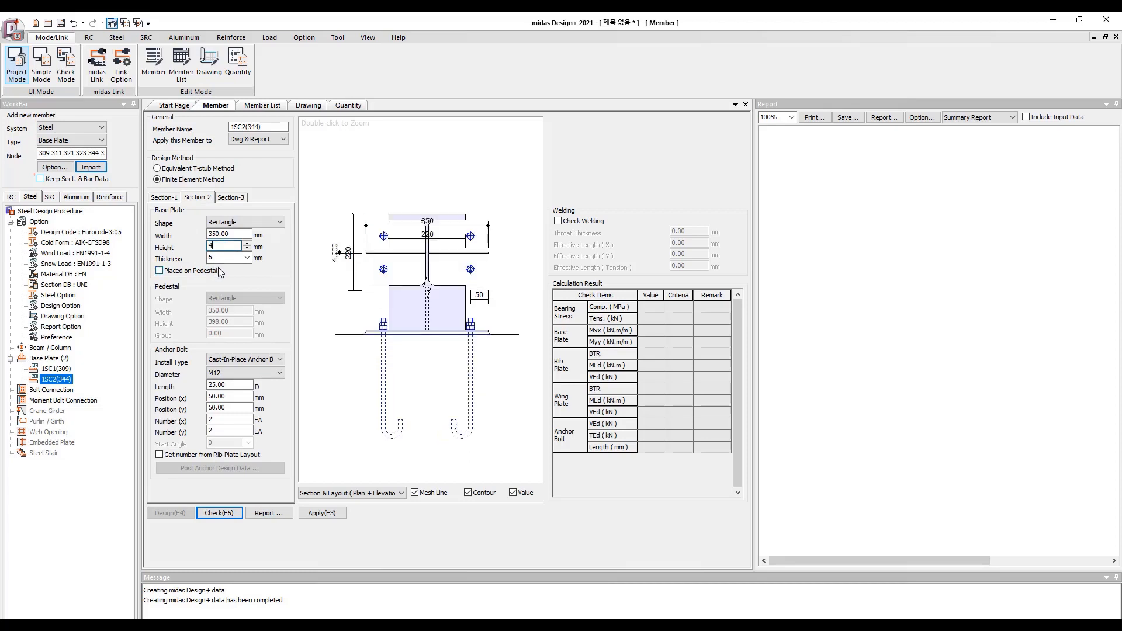
{"action": "type", "text": "00"}
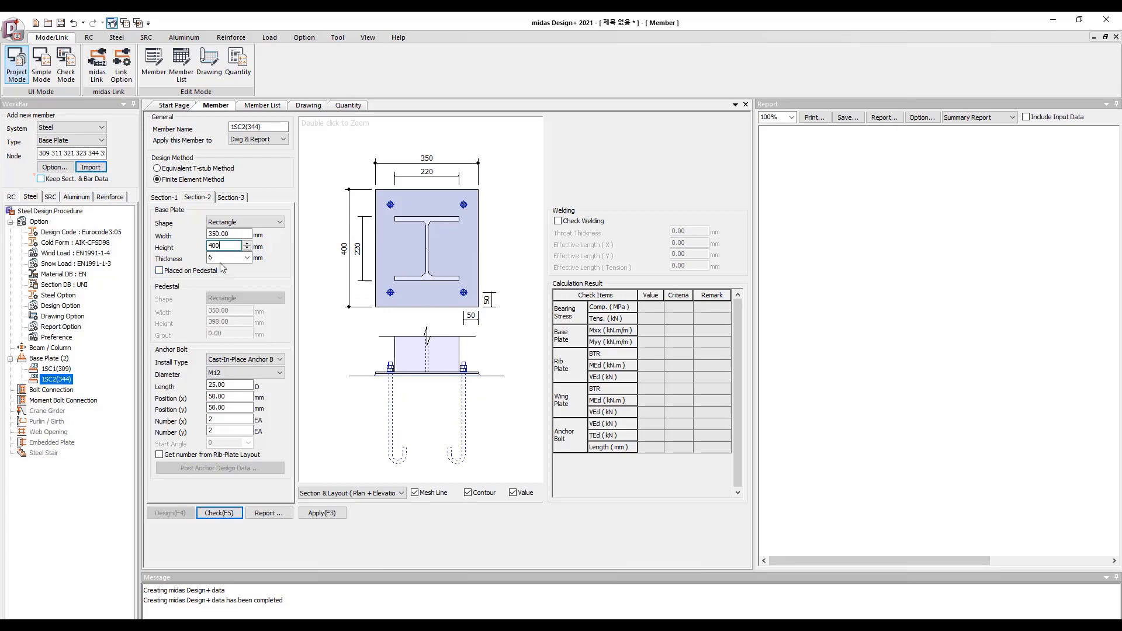
{"action": "left_click", "coordinate": [247, 258]}
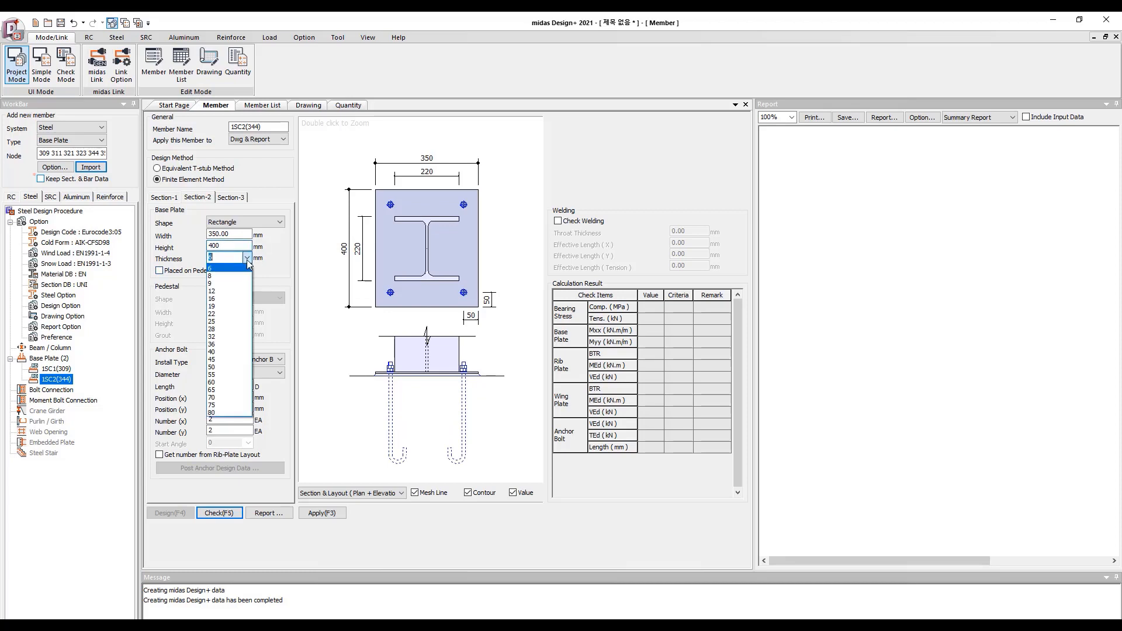
{"action": "left_click", "coordinate": [223, 291]}
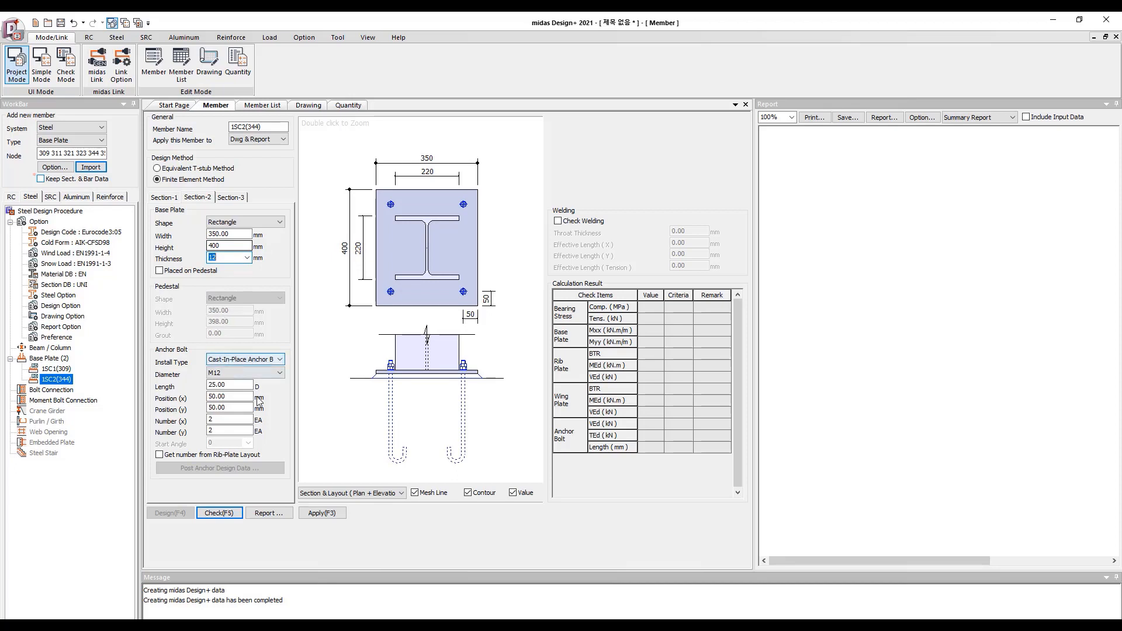
{"action": "left_click", "coordinate": [215, 515]}
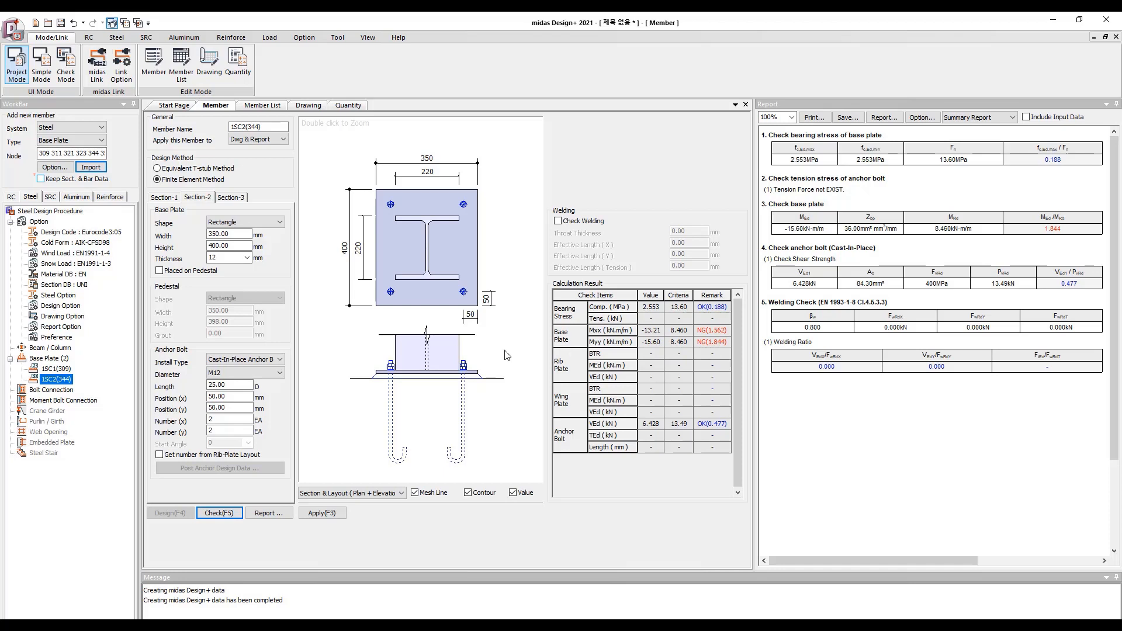
Add rib plates to 1SC2(344) with a thickness of 12 mm and an overall height of 150 mm
{"action": "left_click", "coordinate": [232, 198]}
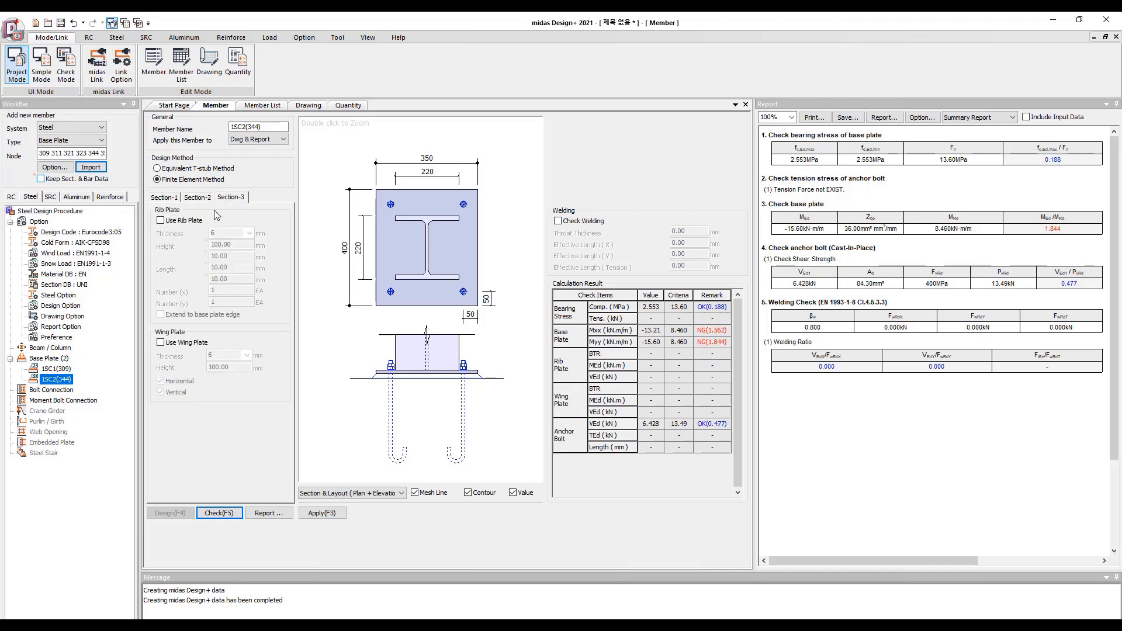
{"action": "left_click", "coordinate": [181, 221]}
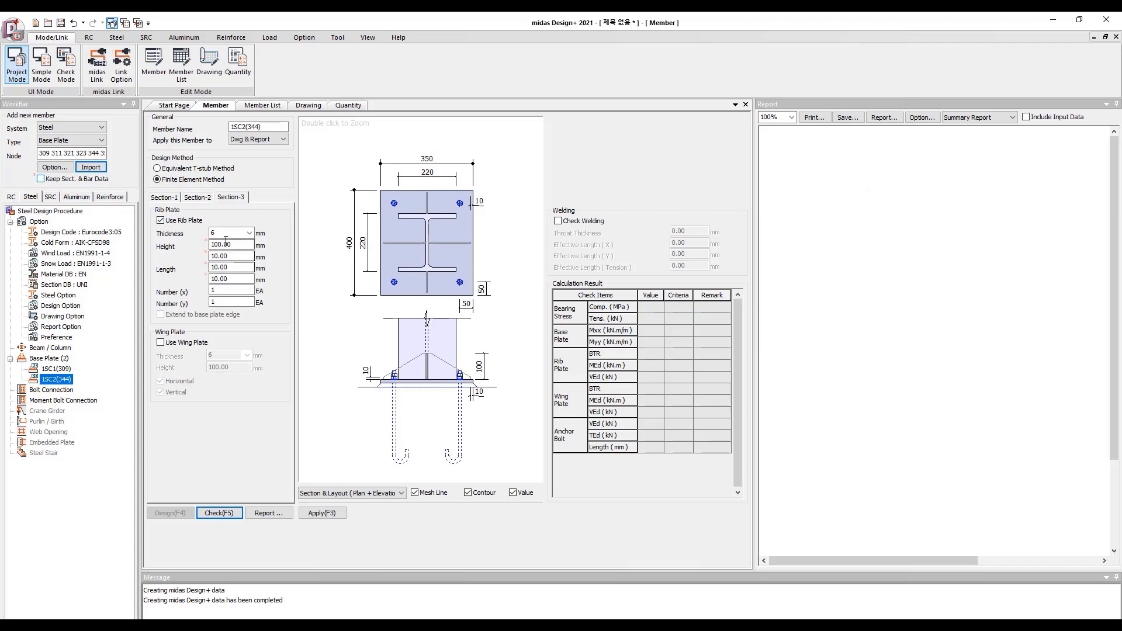
{"action": "left_click", "coordinate": [250, 233]}
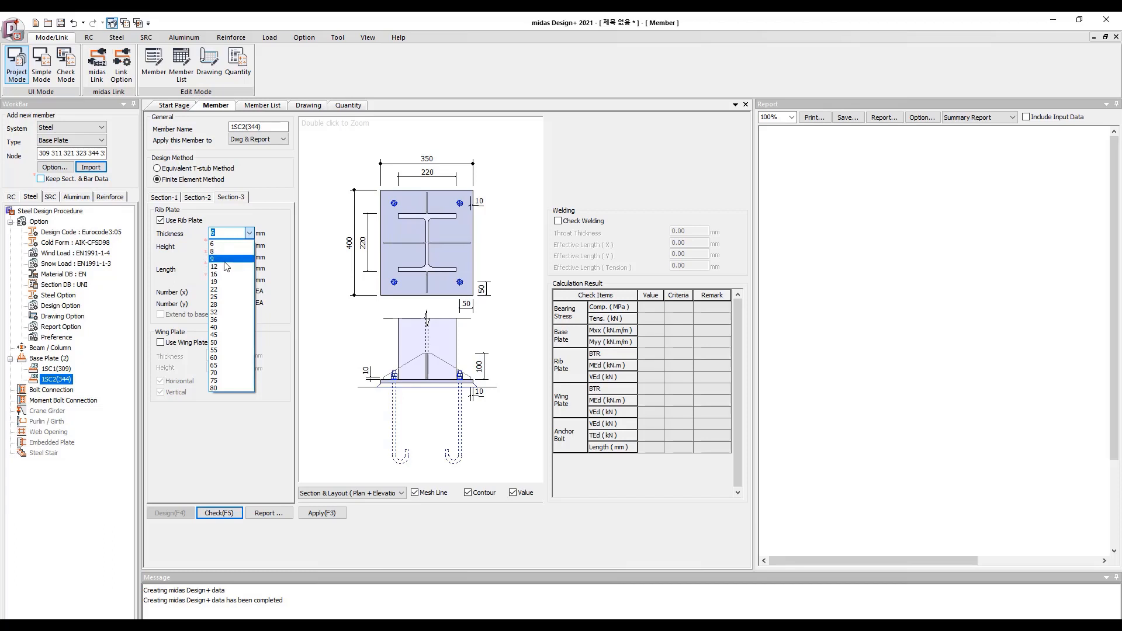
{"action": "left_click", "coordinate": [224, 269]}
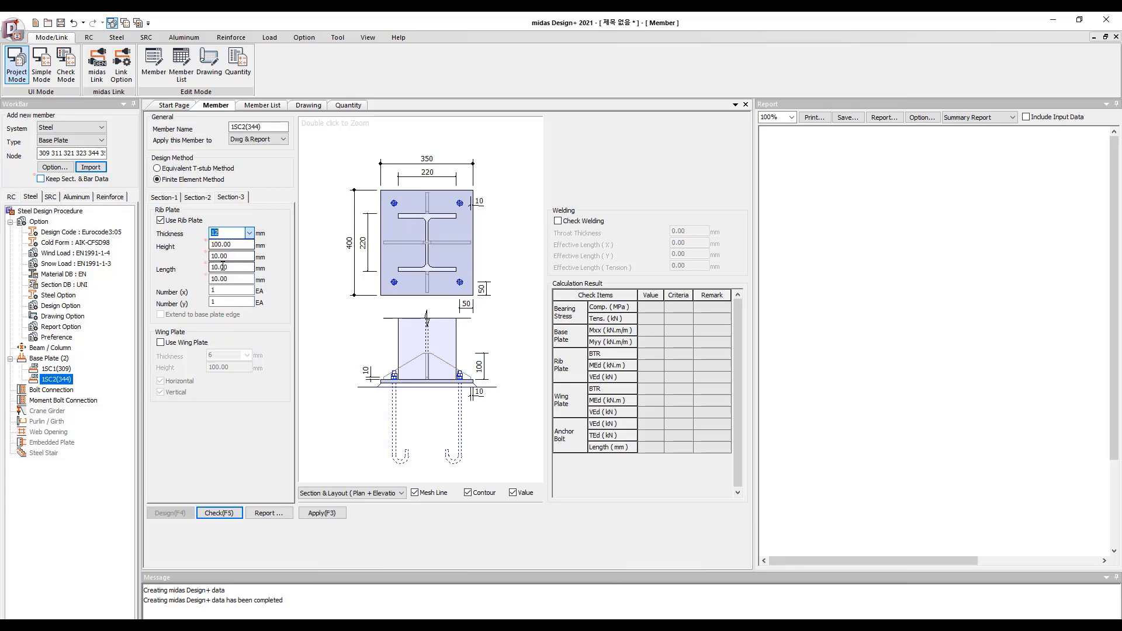
{"action": "left_click", "coordinate": [236, 245]}
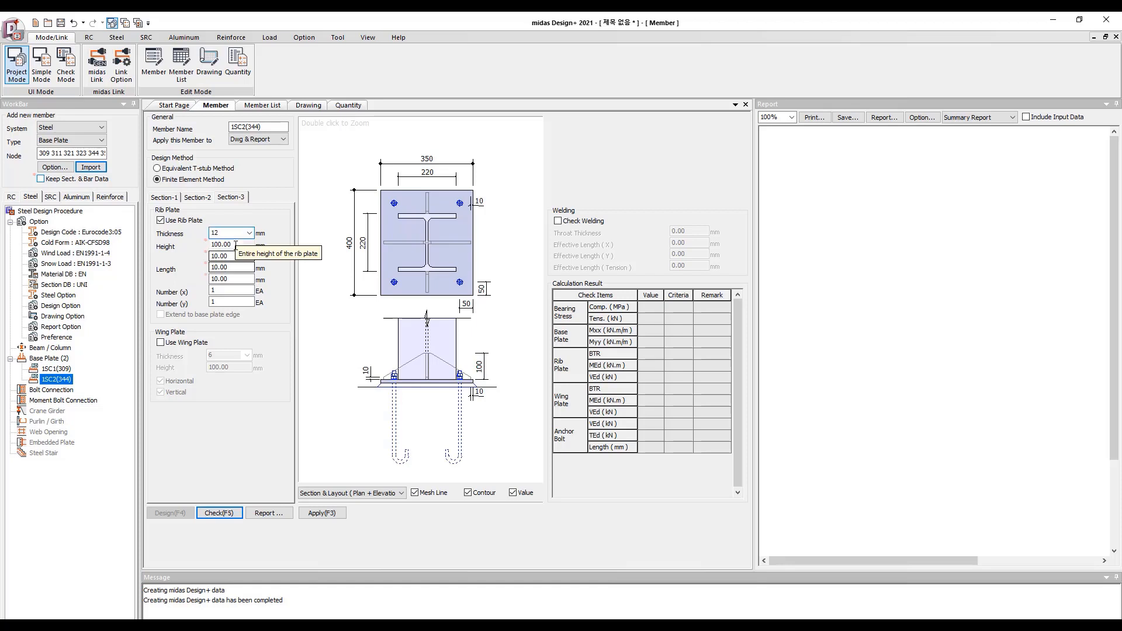
{"action": "double_click", "coordinate": [233, 245]}
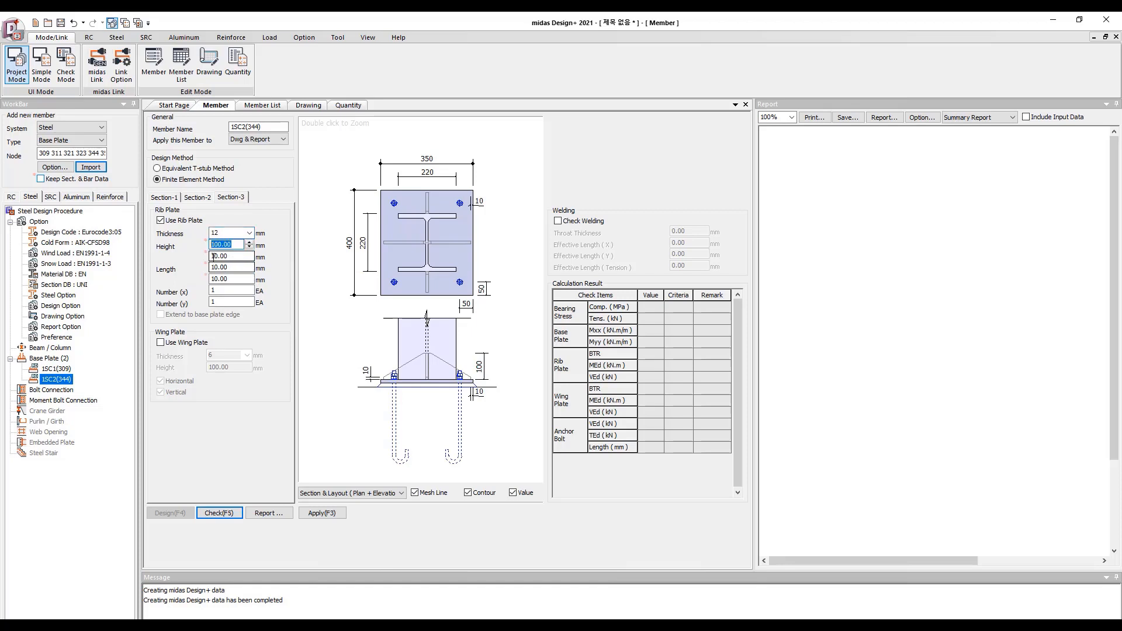
{"action": "type", "text": "150"}
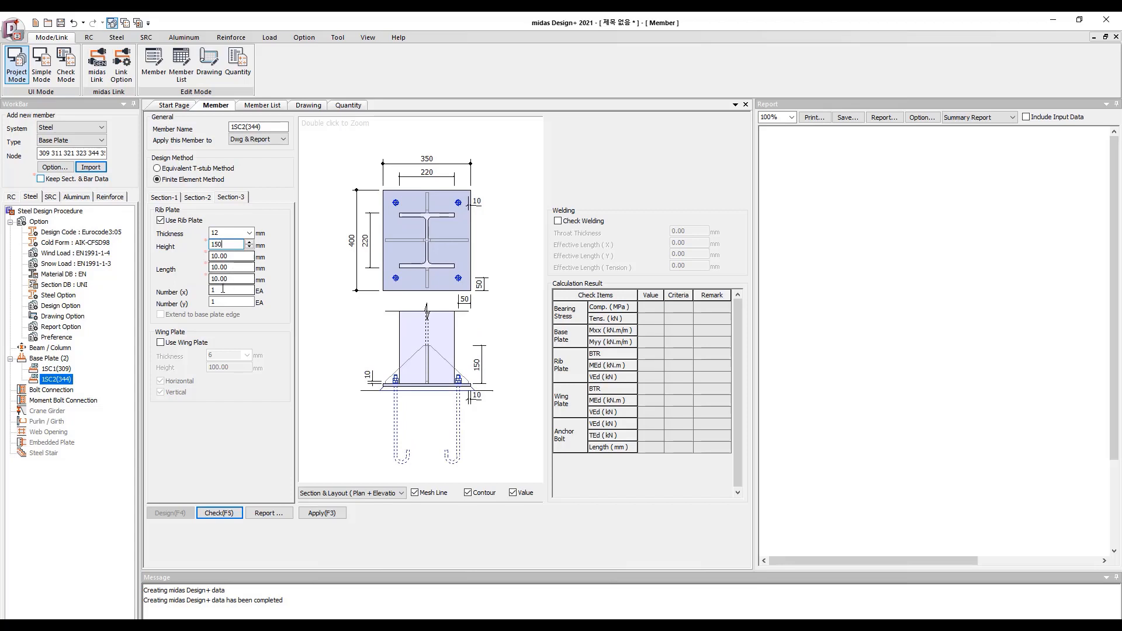
Set the number of rib plates on 1SC2(344) to 2 in both the x and y directions
{"action": "double_click", "coordinate": [223, 290]}
{"action": "type", "text": "2"}
{"action": "double_click", "coordinate": [215, 303]}
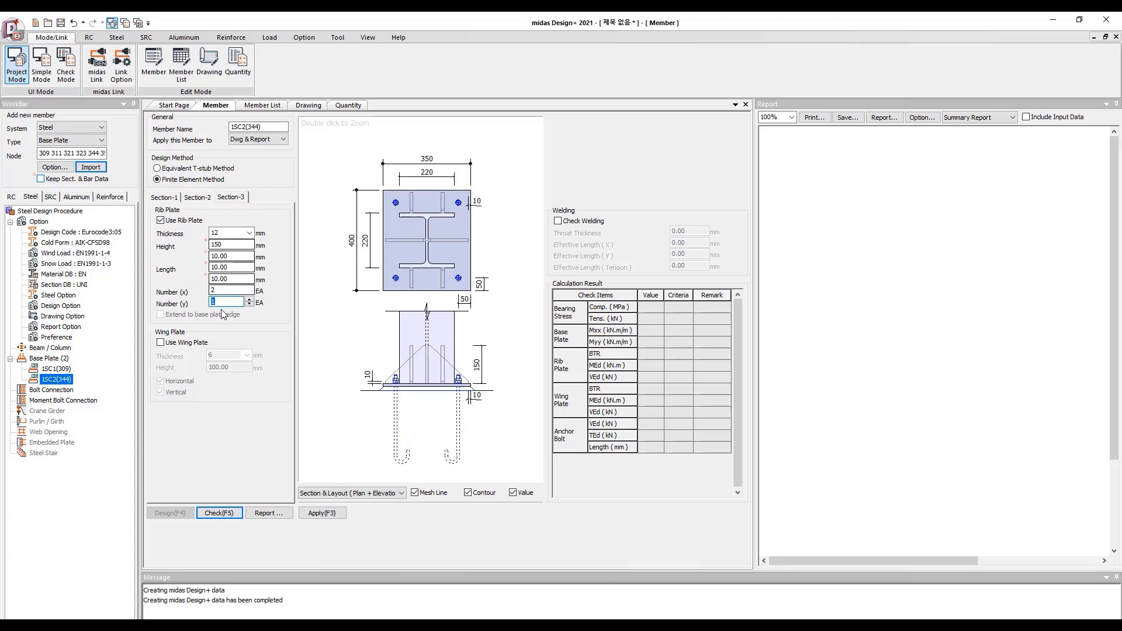
{"action": "type", "text": "2"}
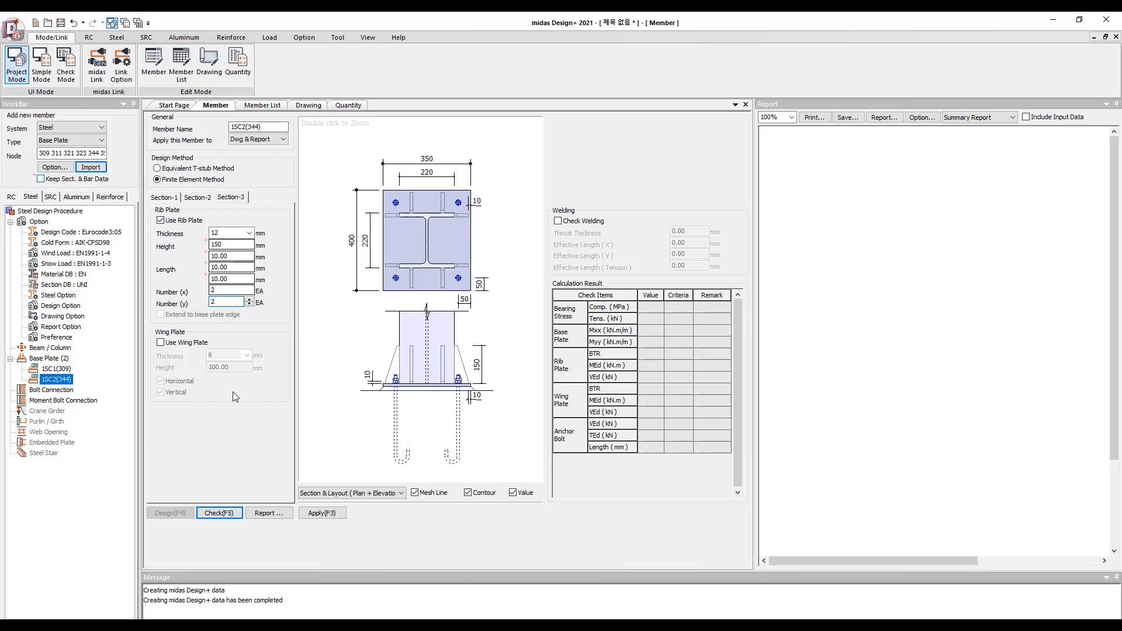
Run the design check on 1SC2(344) and generate an Excel summary report covering all members in the list
{"action": "left_click", "coordinate": [228, 514]}
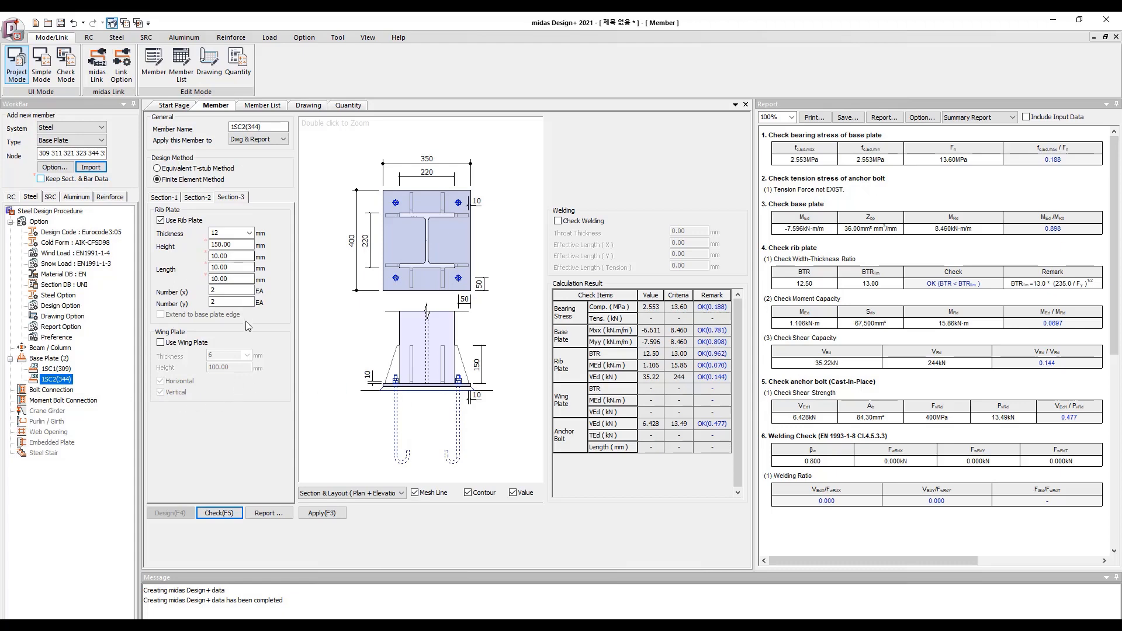
{"action": "left_click", "coordinate": [262, 105]}
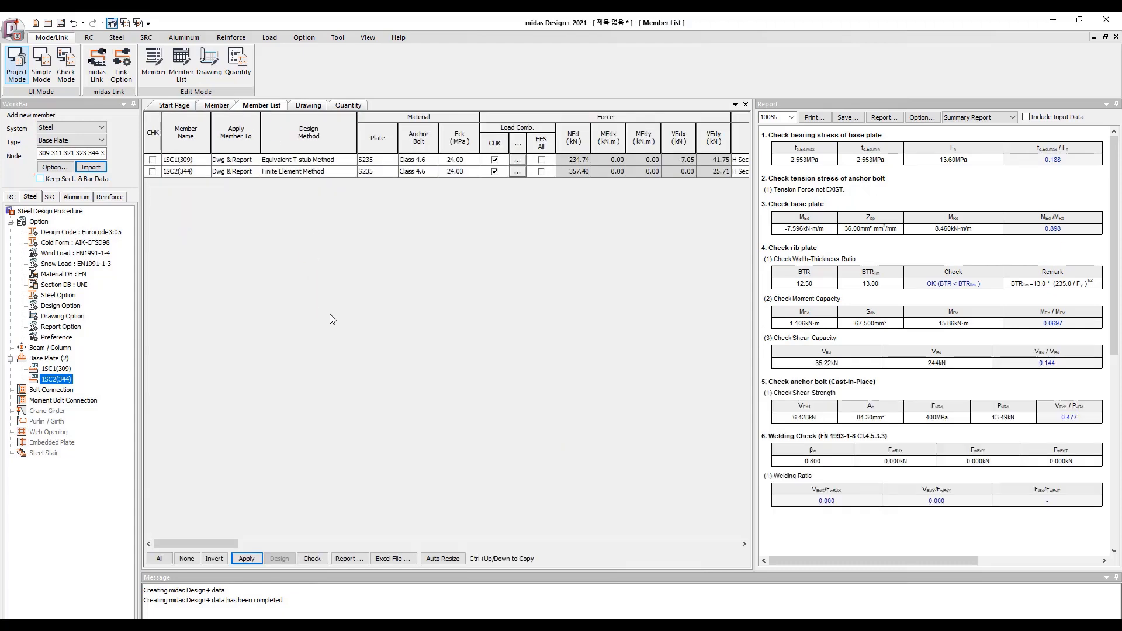
{"action": "left_click", "coordinate": [159, 559]}
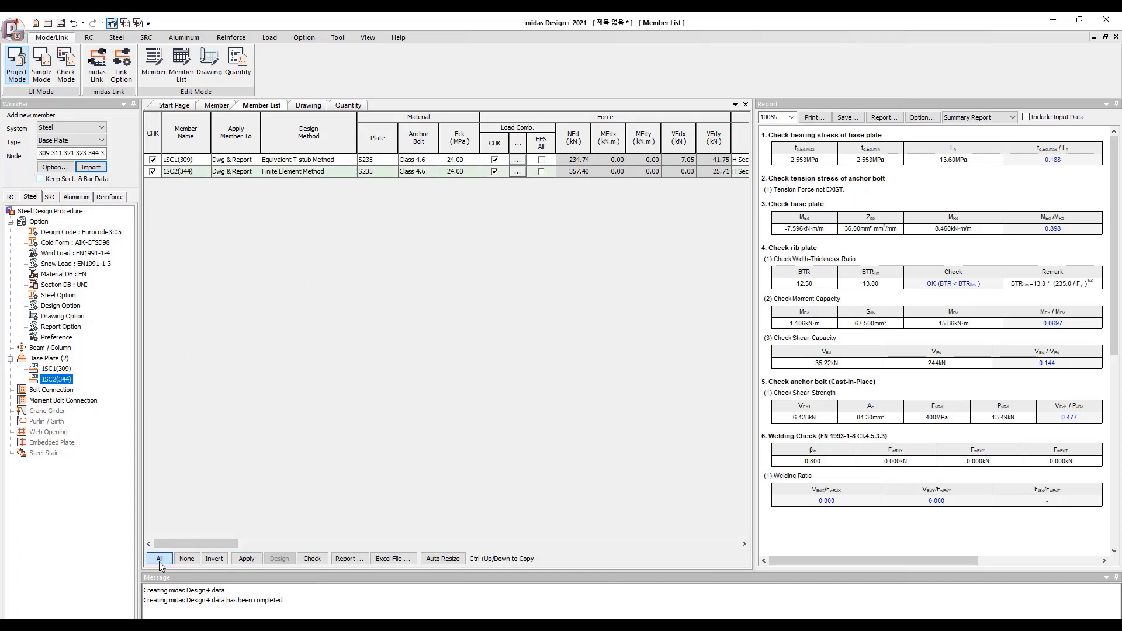
{"action": "left_click", "coordinate": [349, 560]}
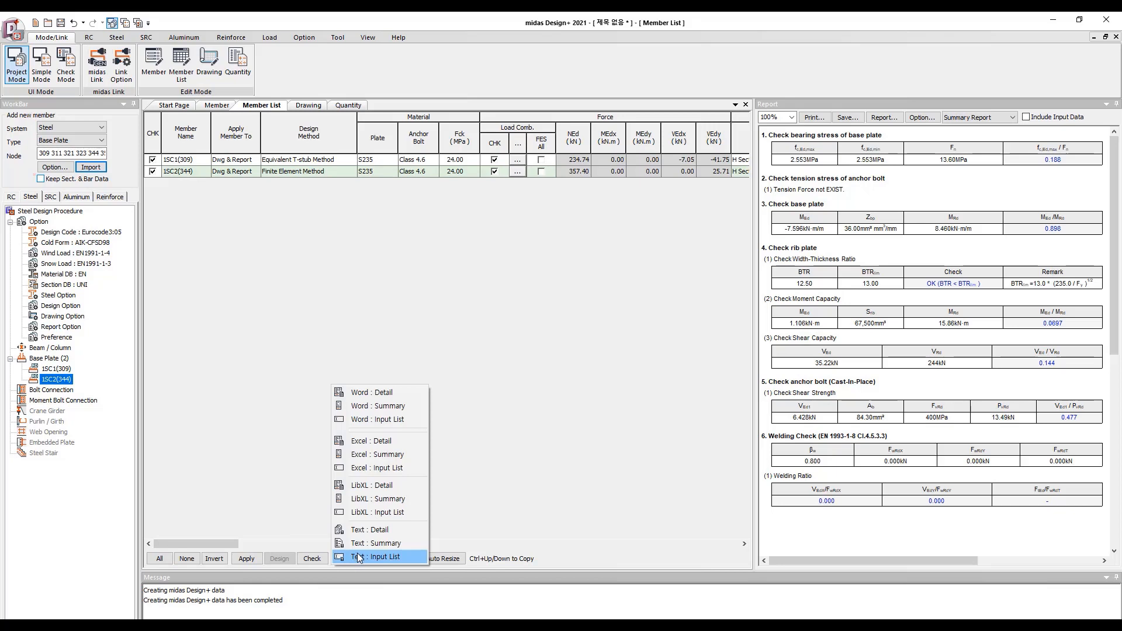
{"action": "left_click", "coordinate": [362, 457]}
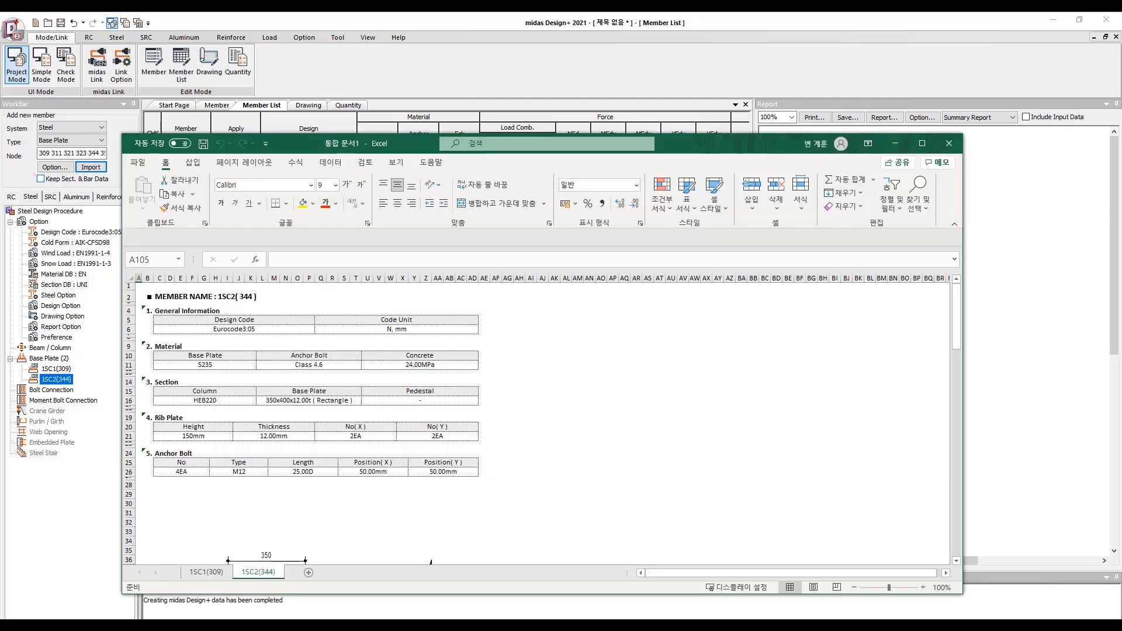
Examine the design forces and the plate, rib, anchor bolt and weld checks for both base plates in the Excel summary, and close it
{"action": "double_click", "coordinate": [696, 151]}
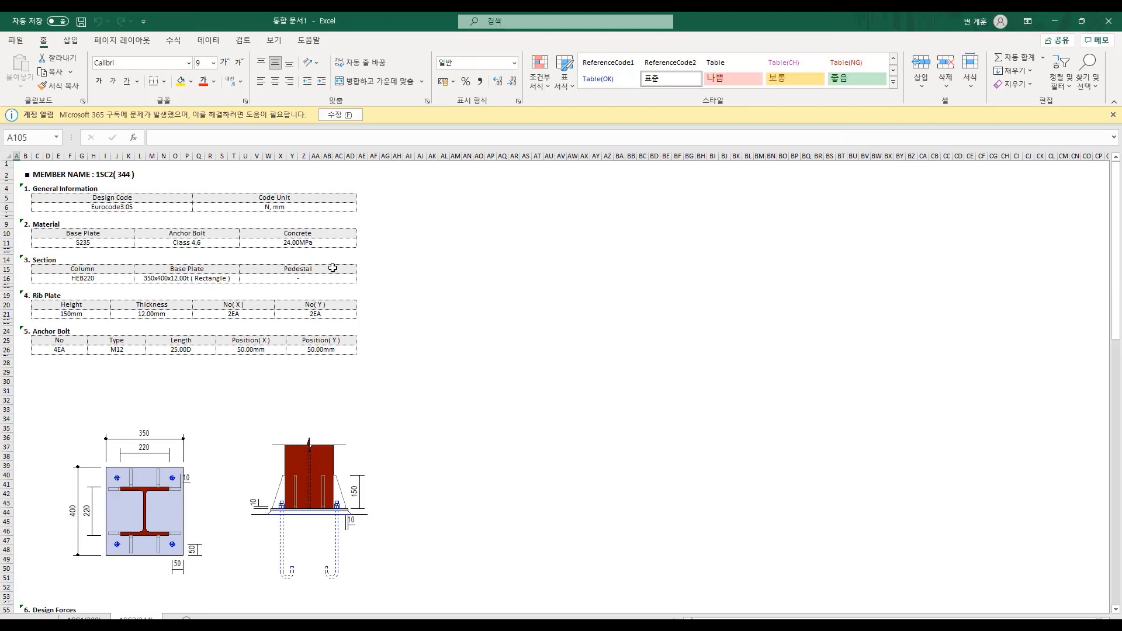
{"action": "scroll", "coordinate": [318, 274], "scroll_direction": "down", "scroll_amount": 9}
{"action": "scroll", "coordinate": [175, 480], "scroll_direction": "down", "scroll_amount": 20}
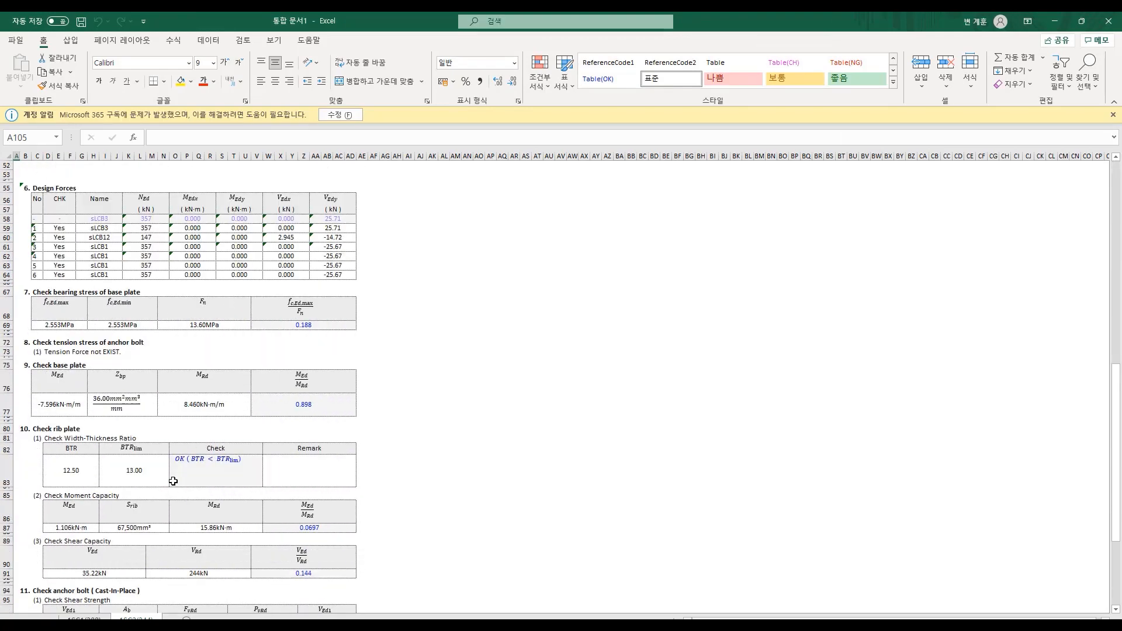
{"action": "left_click", "coordinate": [99, 616]}
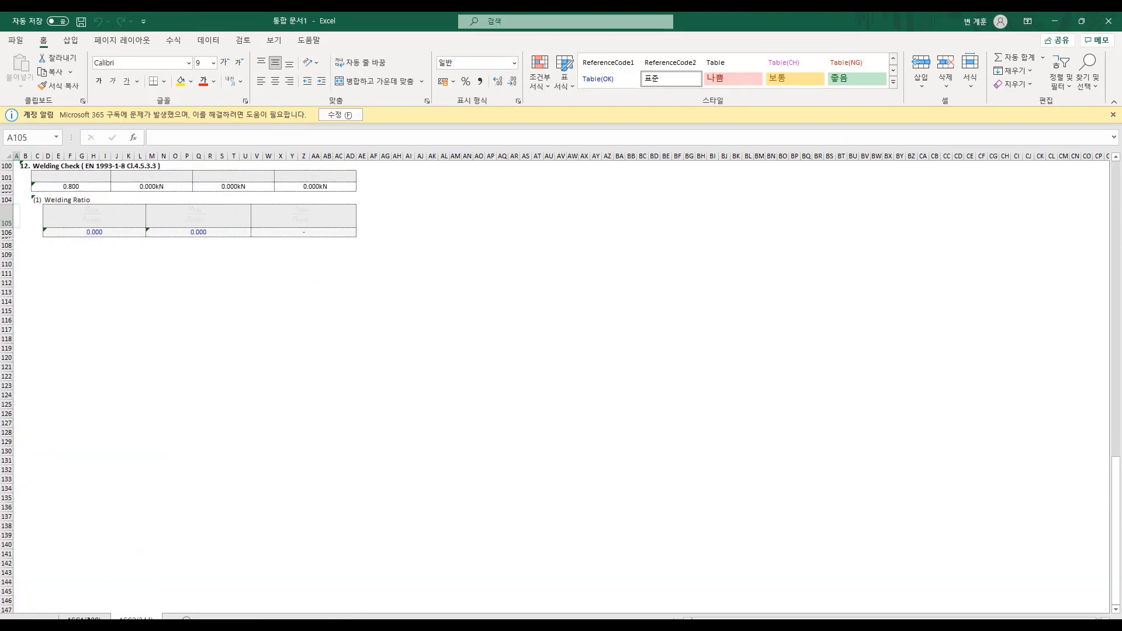
{"action": "scroll", "coordinate": [217, 374], "scroll_direction": "down", "scroll_amount": 7}
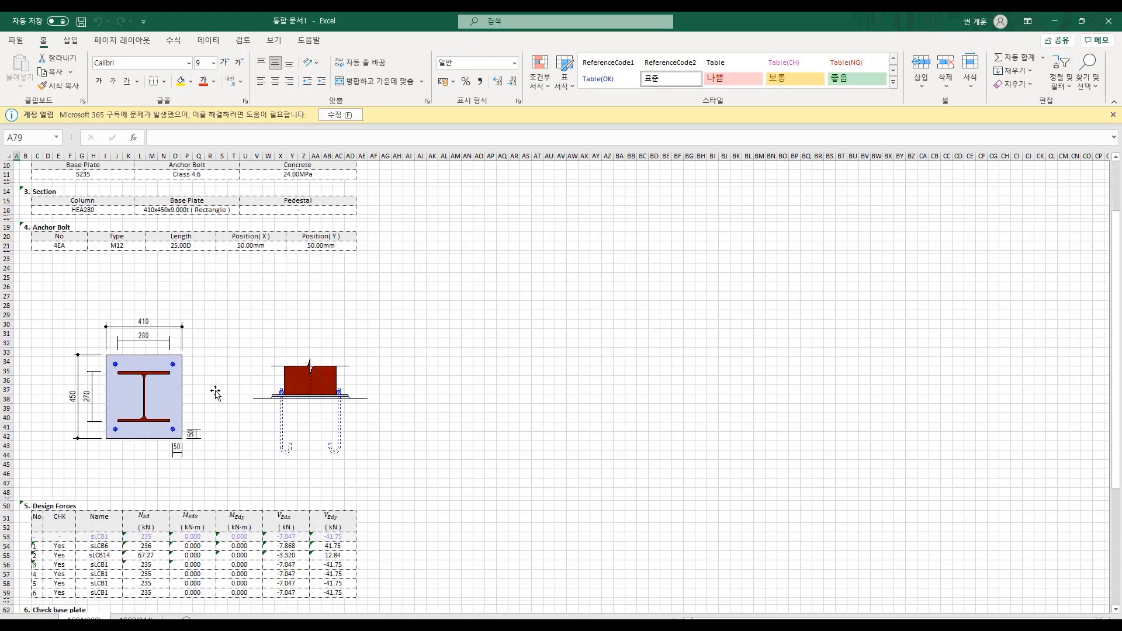
{"action": "scroll", "coordinate": [224, 405], "scroll_direction": "down", "scroll_amount": 14}
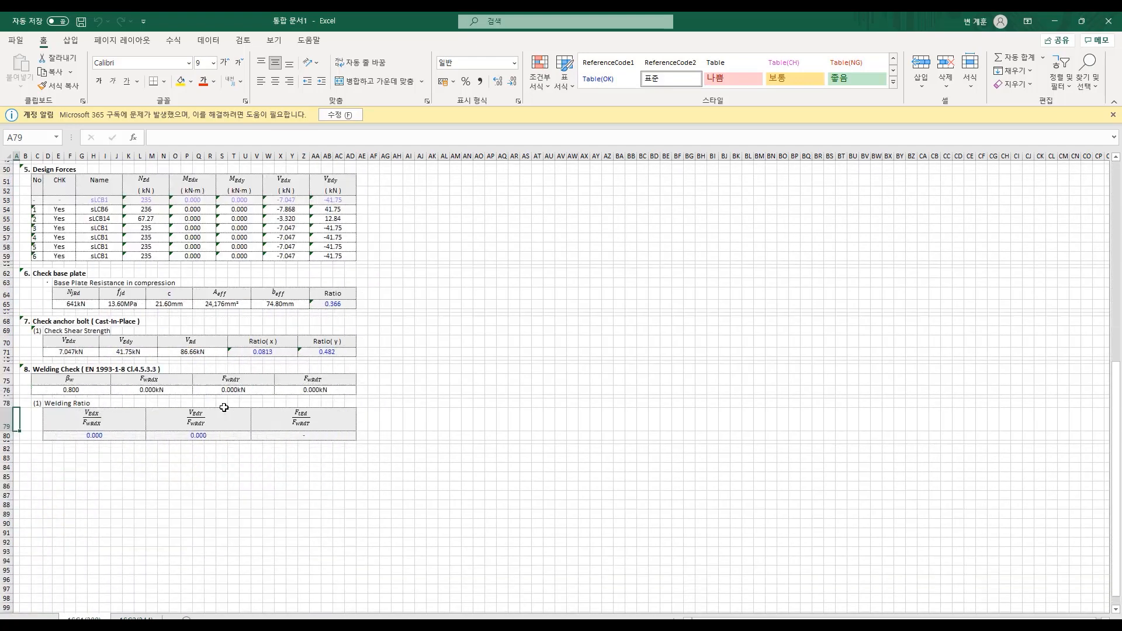
{"action": "key", "text": "ctrl+Page_Down"}
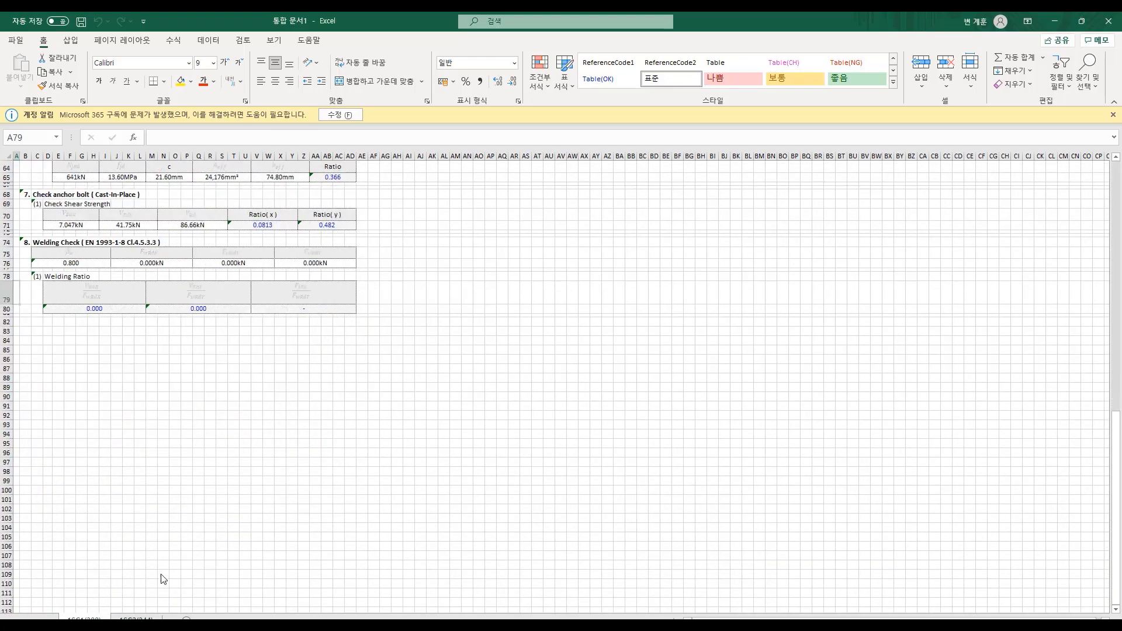
{"action": "scroll", "coordinate": [181, 486], "scroll_direction": "up", "scroll_amount": 20}
{"action": "scroll", "coordinate": [173, 460], "scroll_direction": "up", "scroll_amount": 1}
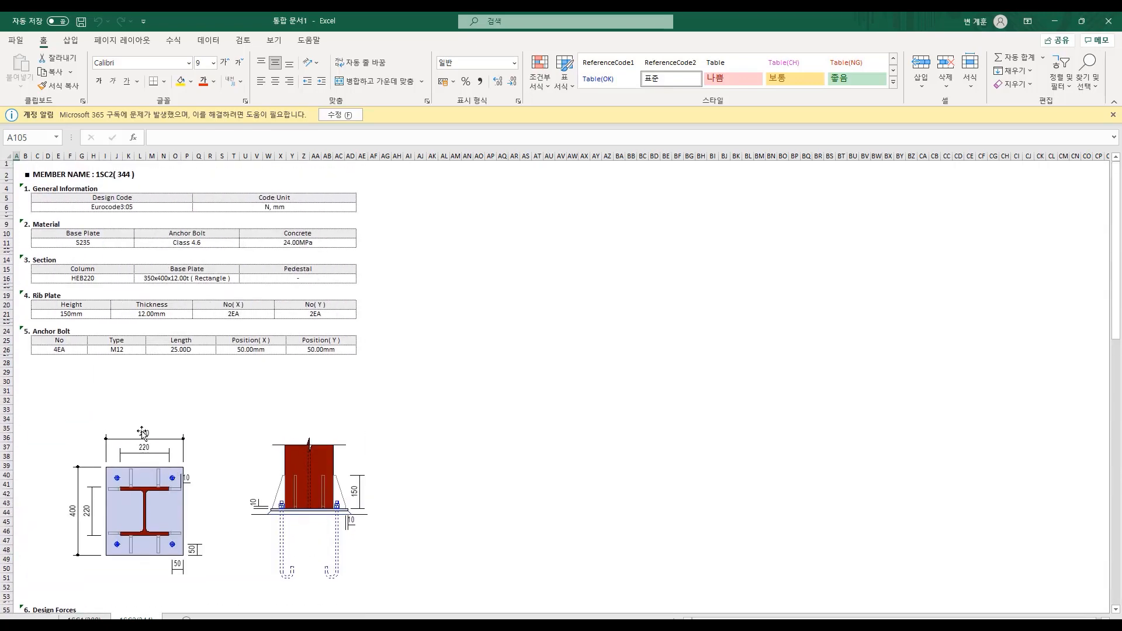
{"action": "scroll", "coordinate": [217, 425], "scroll_direction": "down", "scroll_amount": 16}
{"action": "scroll", "coordinate": [217, 425], "scroll_direction": "down", "scroll_amount": 5}
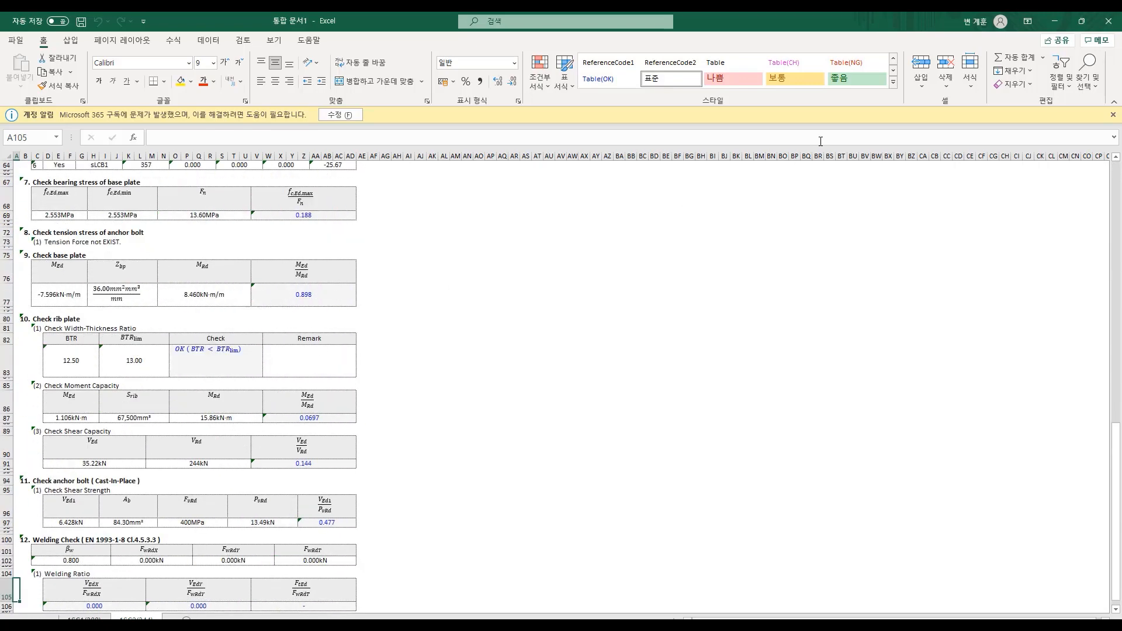
{"action": "left_click", "coordinate": [1102, 26]}
{"action": "left_click", "coordinate": [1101, 28]}
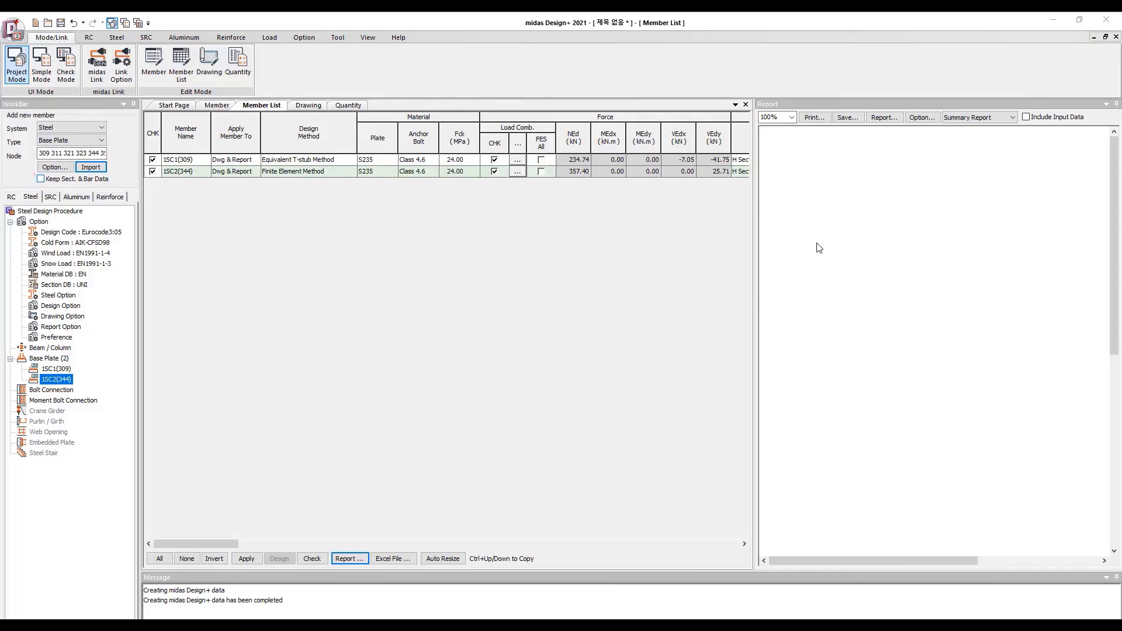
Generate the LibXL detail report for both base plates, examine the calculations on the 1SC1(309) and 1SC2(344) sheets, and close it
{"action": "left_click", "coordinate": [351, 560]}
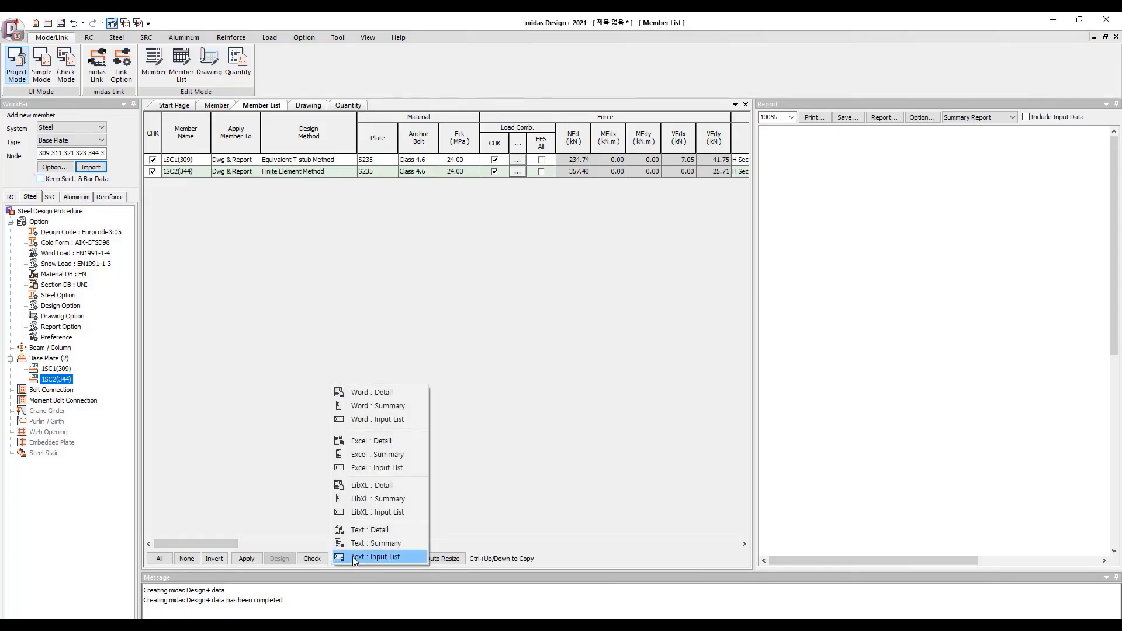
{"action": "left_click", "coordinate": [384, 487]}
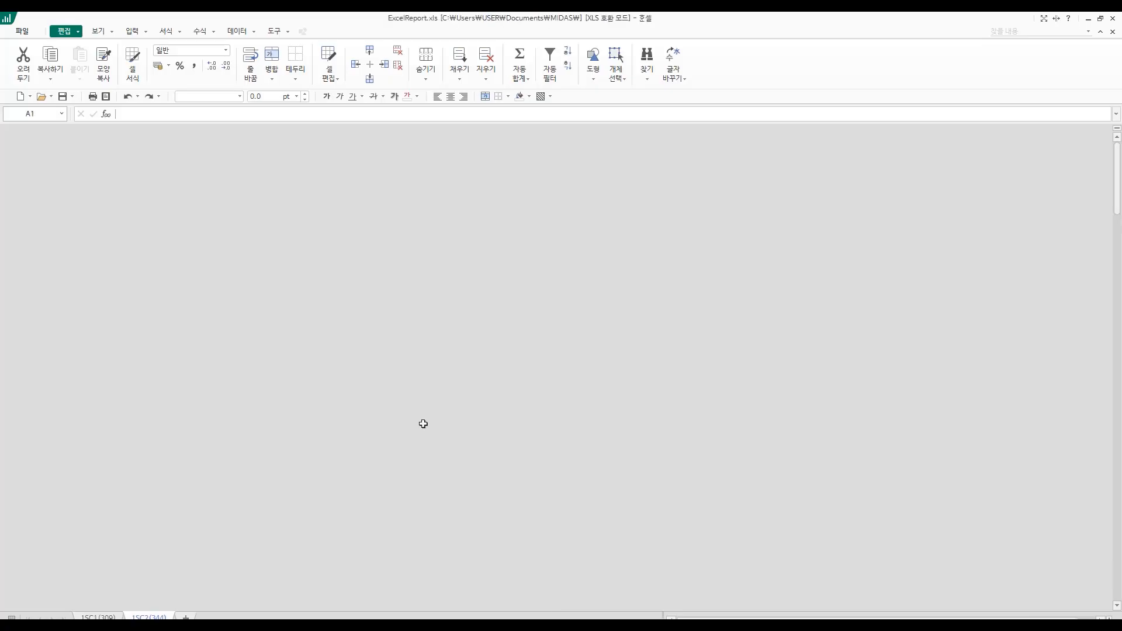
{"action": "scroll", "coordinate": [247, 470], "scroll_direction": "down", "scroll_amount": 4}
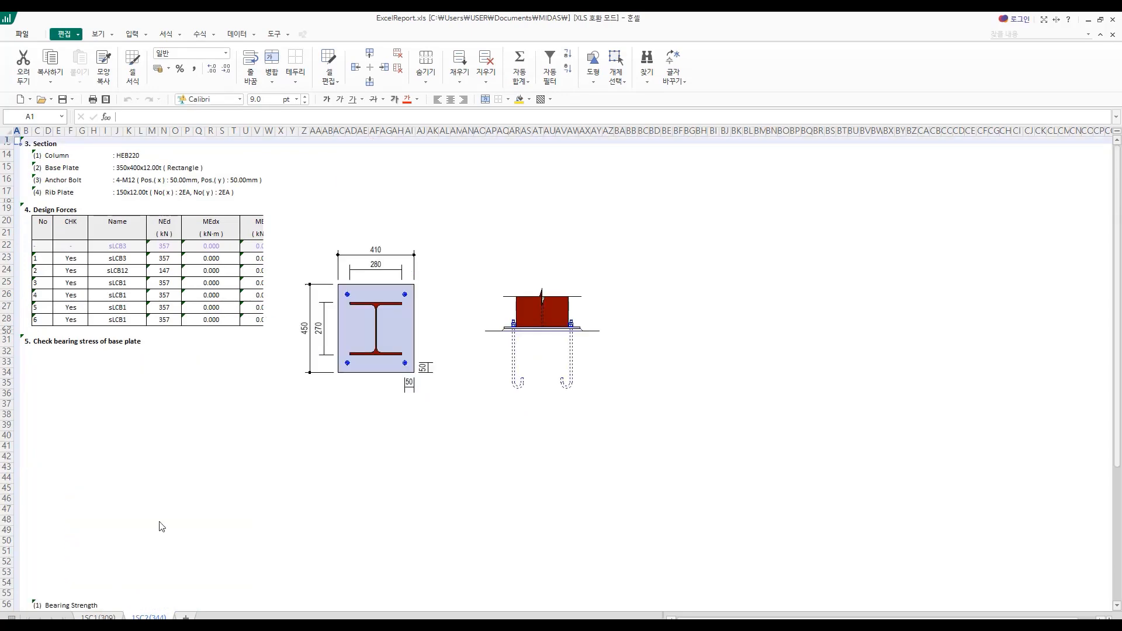
{"action": "scroll", "coordinate": [168, 518], "scroll_direction": "down", "scroll_amount": 3}
{"action": "scroll", "coordinate": [167, 511], "scroll_direction": "up", "scroll_amount": 3}
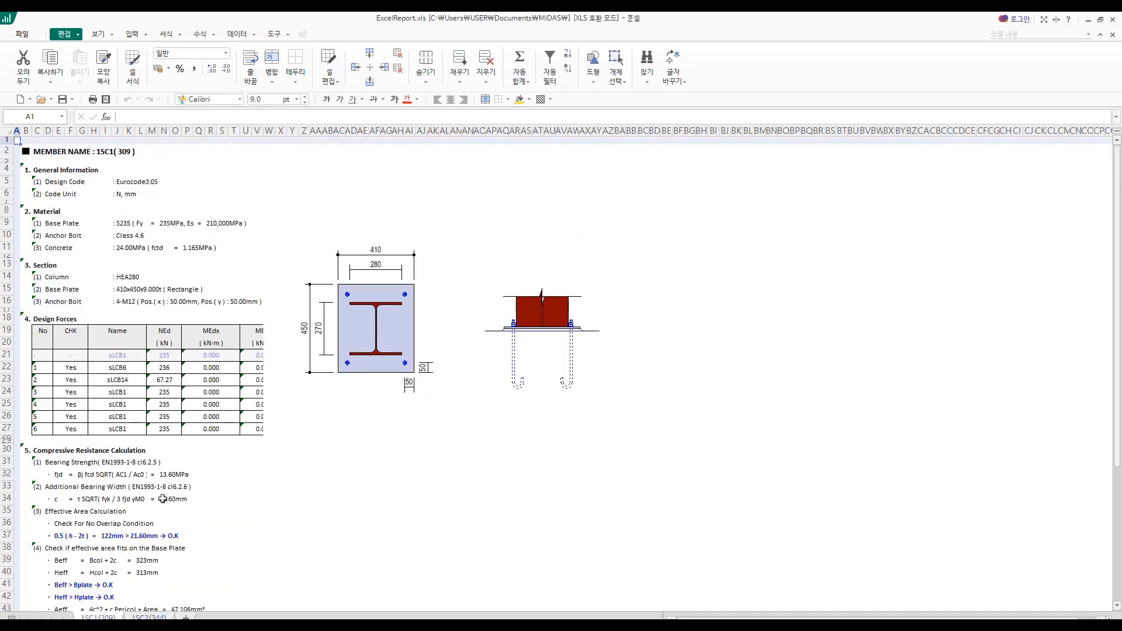
{"action": "scroll", "coordinate": [163, 499], "scroll_direction": "down", "scroll_amount": 9}
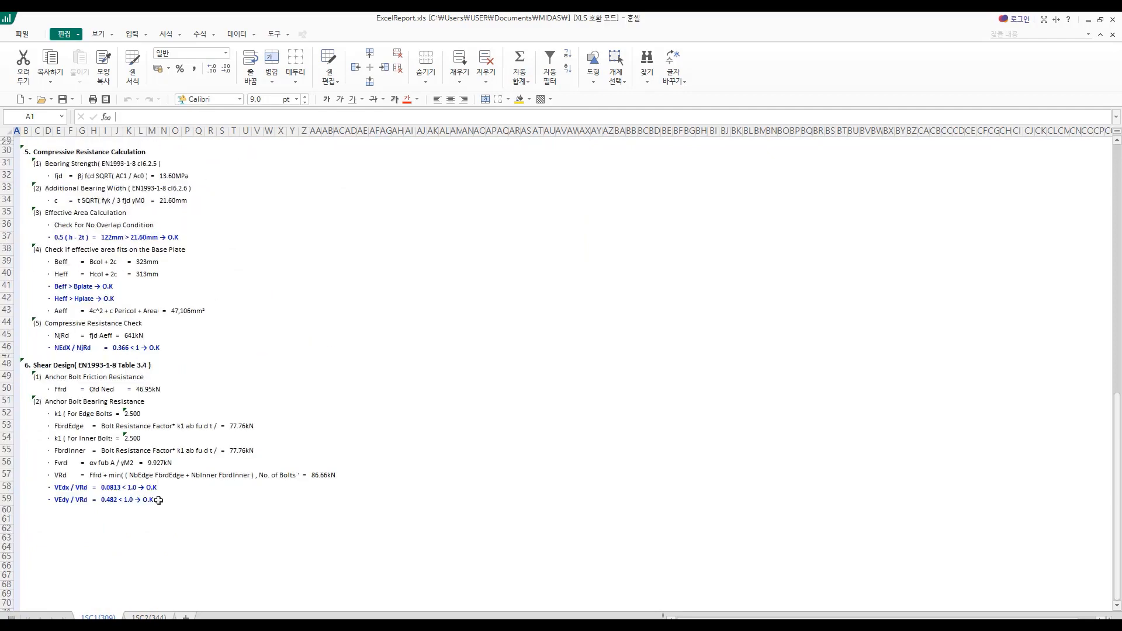
{"action": "scroll", "coordinate": [158, 500], "scroll_direction": "up", "scroll_amount": 9}
{"action": "scroll", "coordinate": [171, 510], "scroll_direction": "down", "scroll_amount": 8}
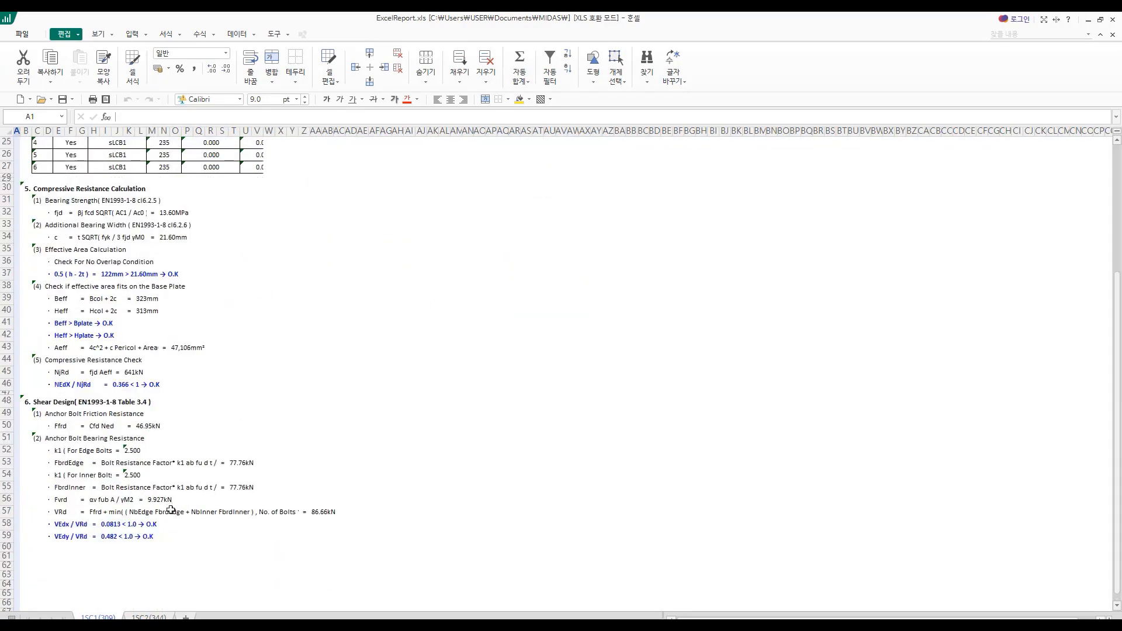
{"action": "scroll", "coordinate": [173, 523], "scroll_direction": "down", "scroll_amount": 1}
{"action": "scroll", "coordinate": [158, 591], "scroll_direction": "up", "scroll_amount": 5}
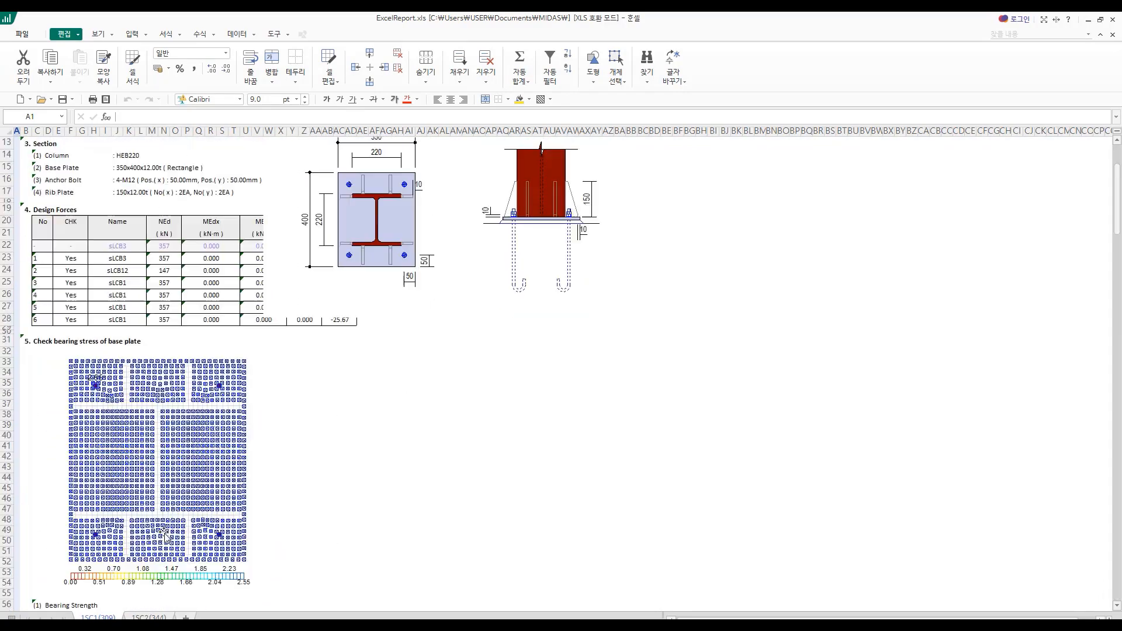
{"action": "scroll", "coordinate": [164, 533], "scroll_direction": "up", "scroll_amount": 4}
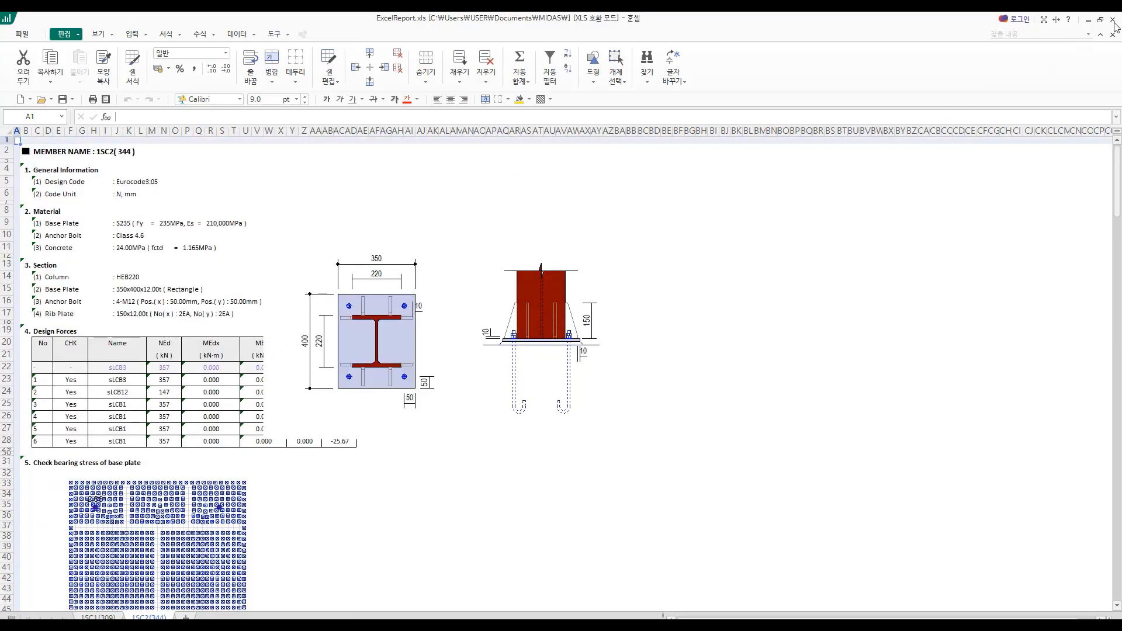
{"action": "left_click", "coordinate": [1114, 23]}
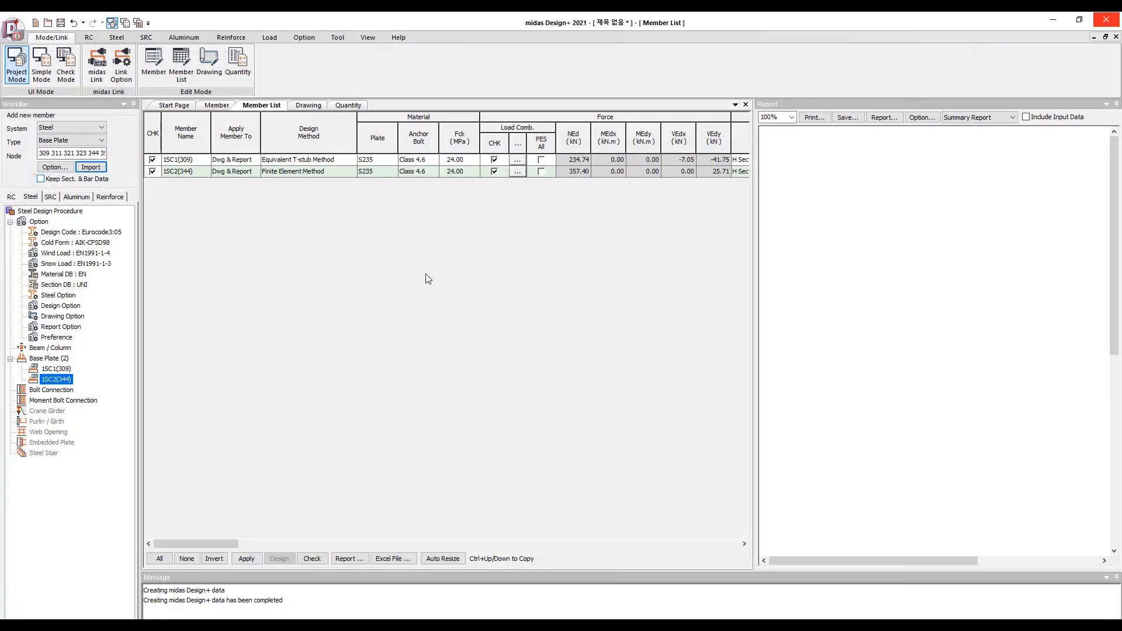
Create the Steel Base Plate list drawing and inspect the base plate details
{"action": "left_click", "coordinate": [309, 105]}
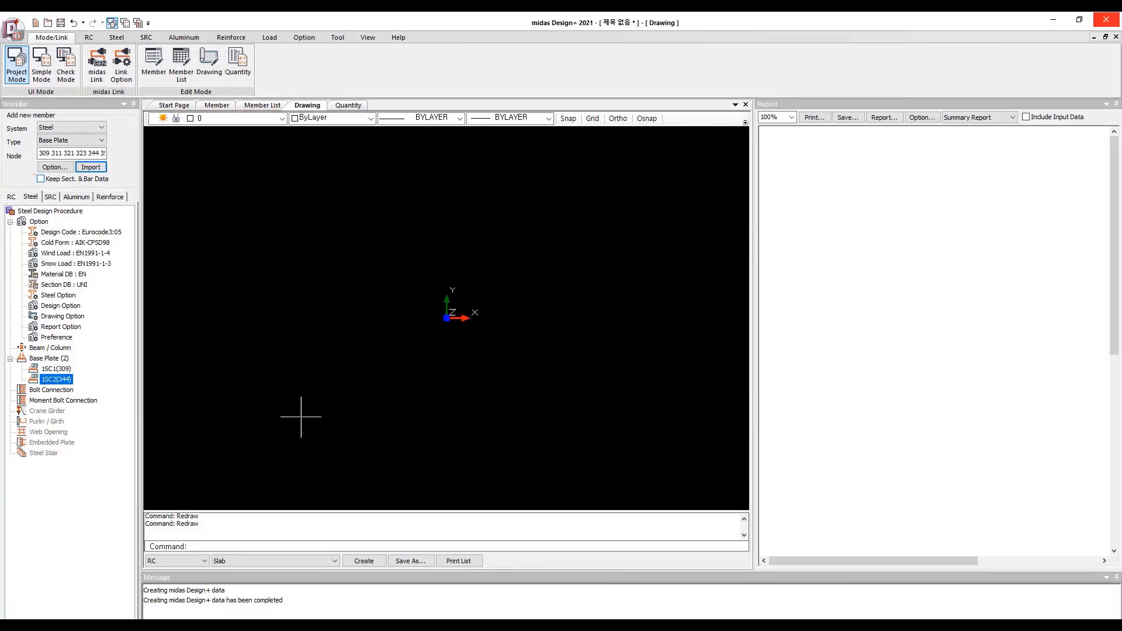
{"action": "left_click", "coordinate": [202, 562]}
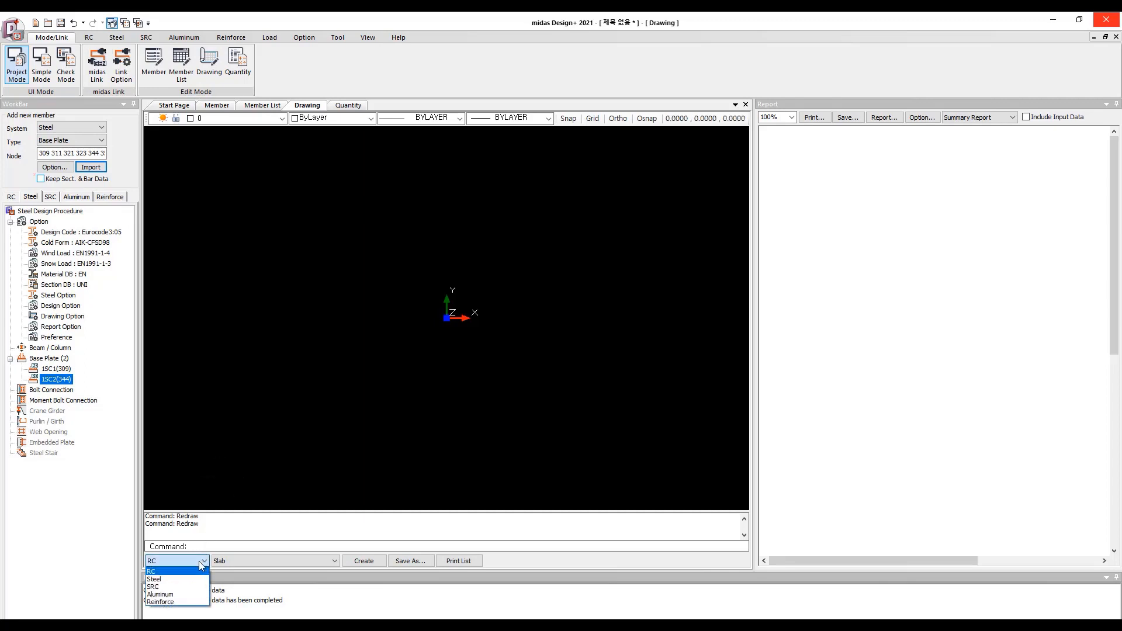
{"action": "left_click", "coordinate": [179, 579]}
{"action": "left_click", "coordinate": [248, 563]}
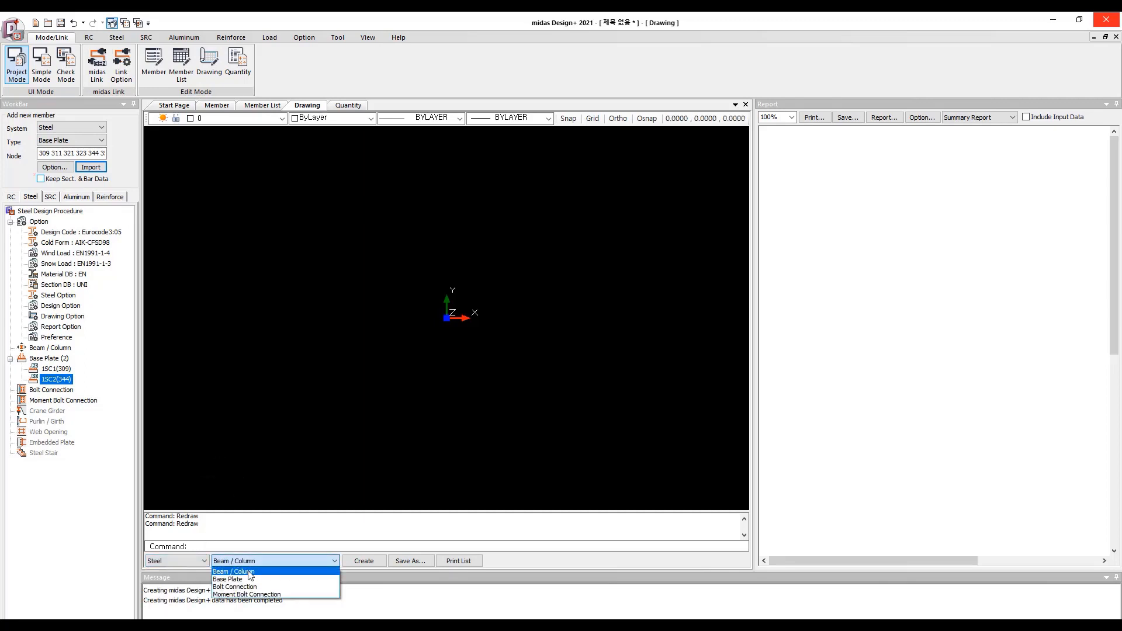
{"action": "left_click", "coordinate": [249, 579]}
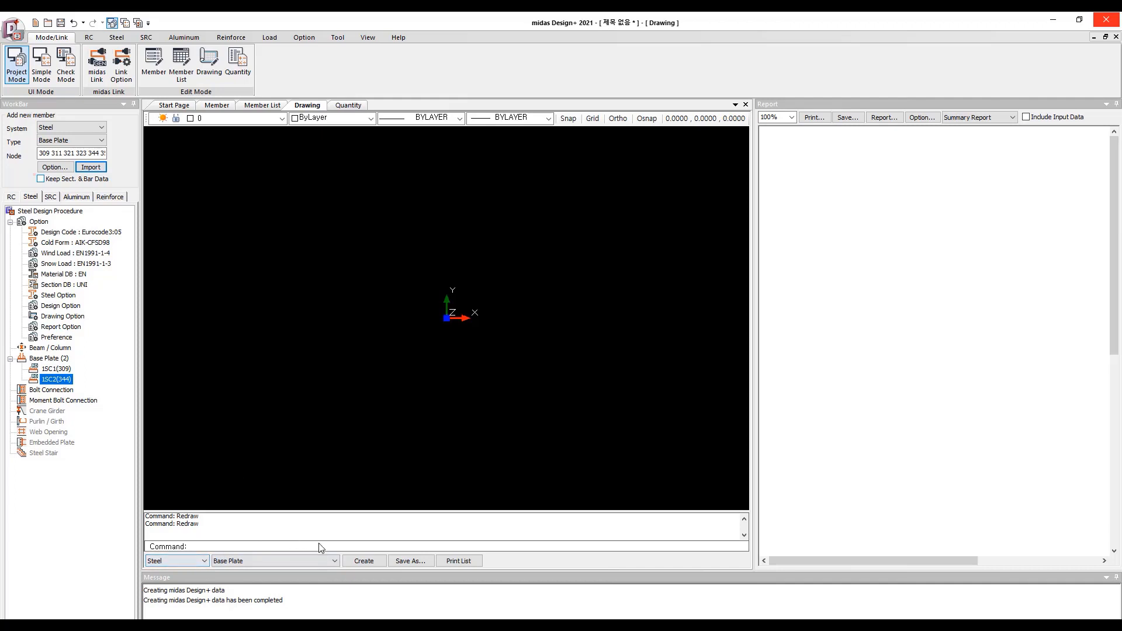
{"action": "left_click", "coordinate": [367, 562]}
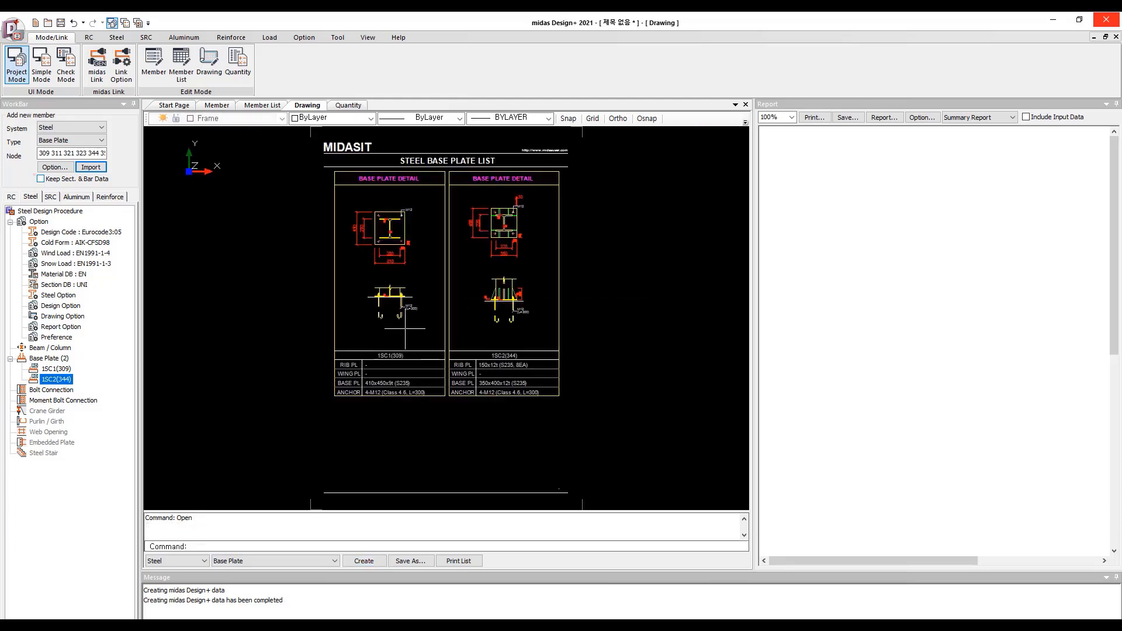
{"action": "scroll", "coordinate": [418, 403], "scroll_direction": "up", "scroll_amount": 3}
{"action": "scroll", "coordinate": [401, 330], "scroll_direction": "down", "scroll_amount": 2}
{"action": "middle_click_drag", "start_coordinate": [446, 359], "coordinate": [403, 318]}
{"action": "middle_click_drag", "start_coordinate": [407, 391], "coordinate": [376, 358]}
{"action": "scroll", "coordinate": [421, 375], "scroll_direction": "down", "scroll_amount": 4}
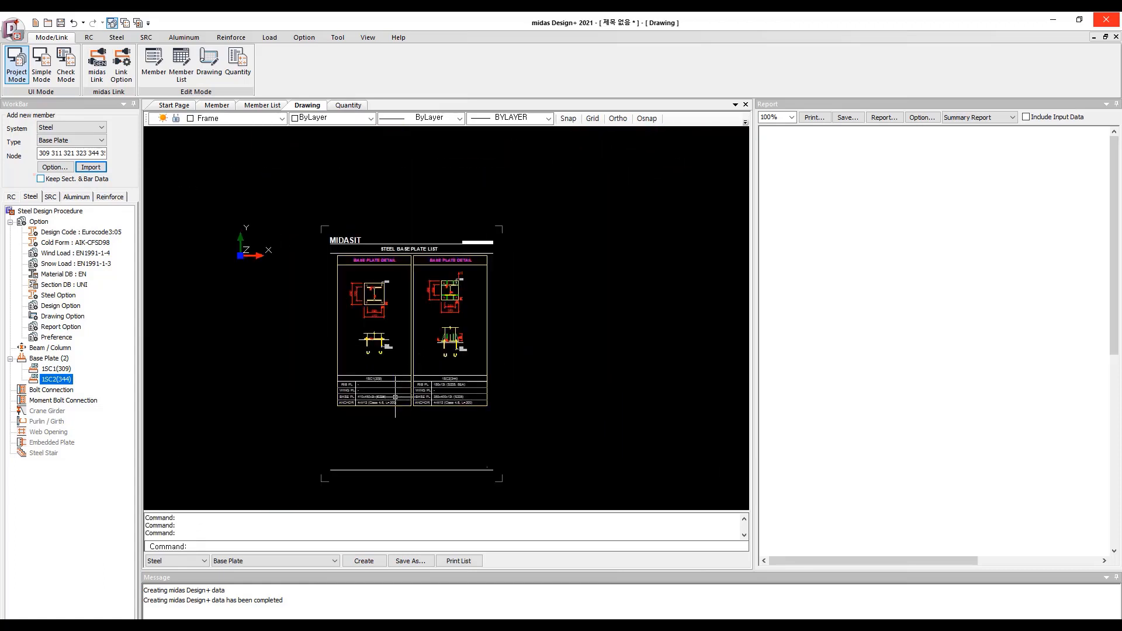
{"action": "scroll", "coordinate": [420, 375], "scroll_direction": "down", "scroll_amount": 1}
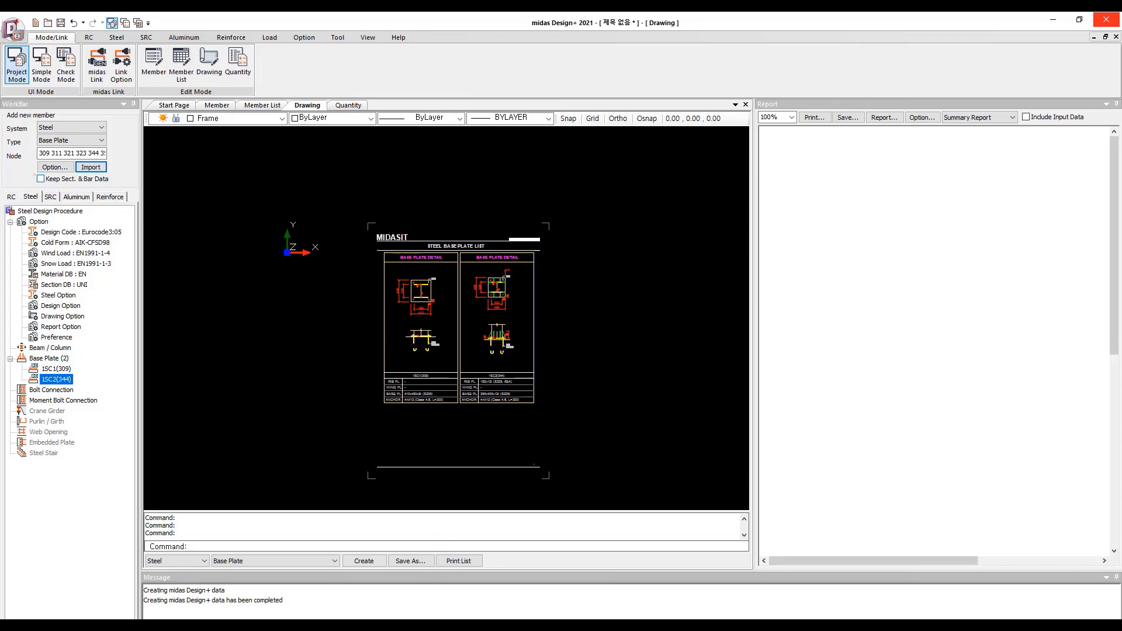
Switch to midas Gen, clear the current selection, and select the three transverse roof beams spanning between opposite column tops
{"action": "key", "text": "alt+Tab"}
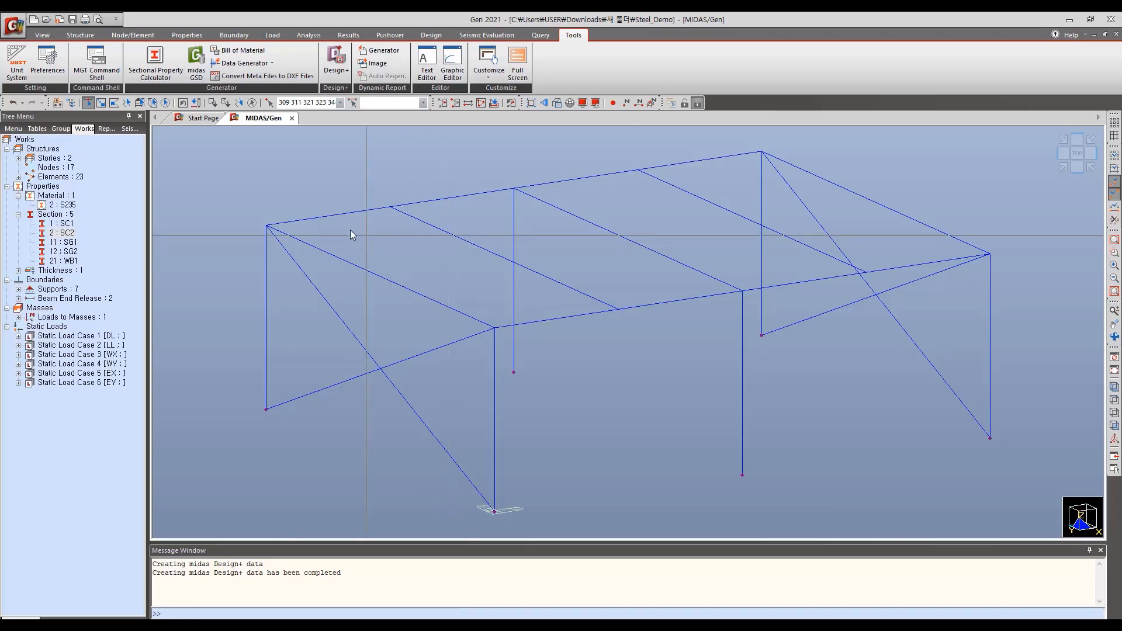
{"action": "left_click", "coordinate": [253, 104]}
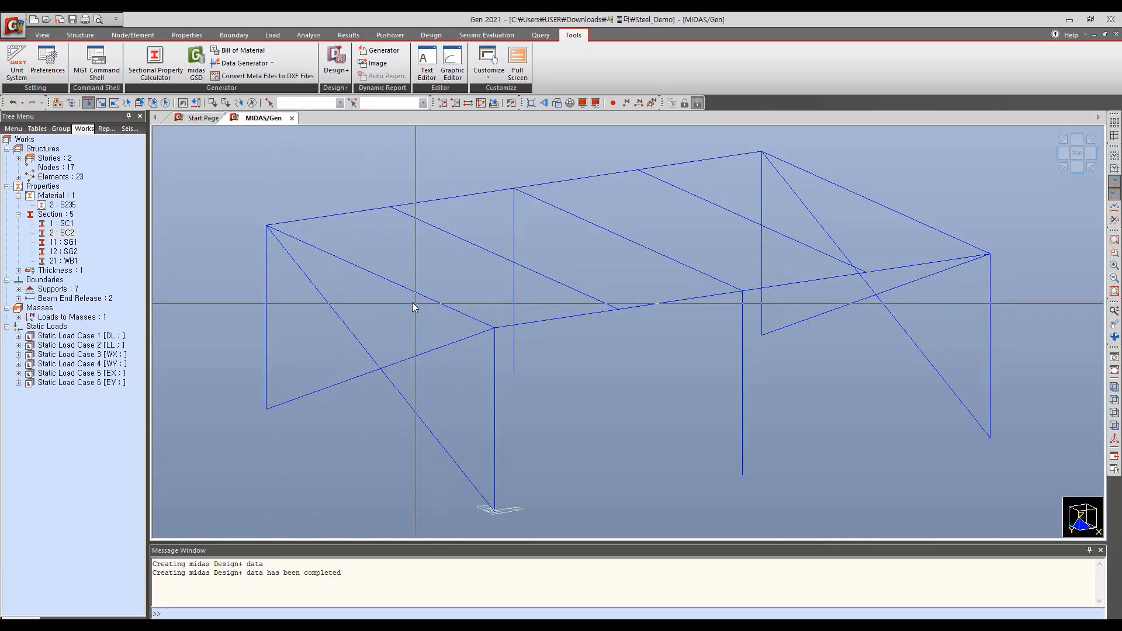
{"action": "left_click", "coordinate": [349, 262]}
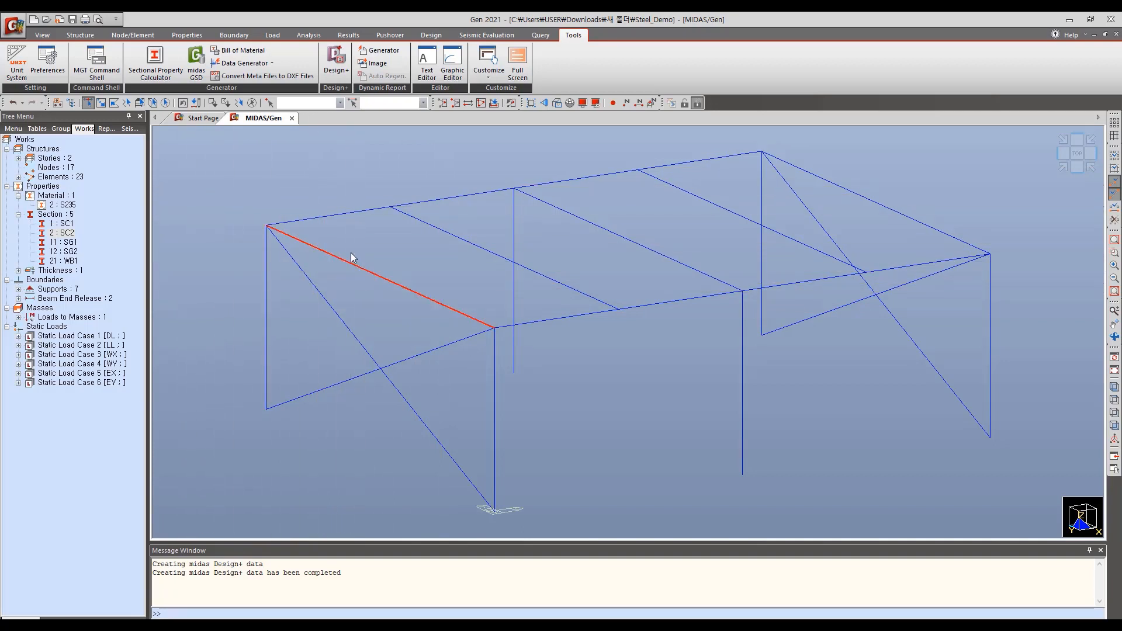
{"action": "left_click", "coordinate": [623, 240]}
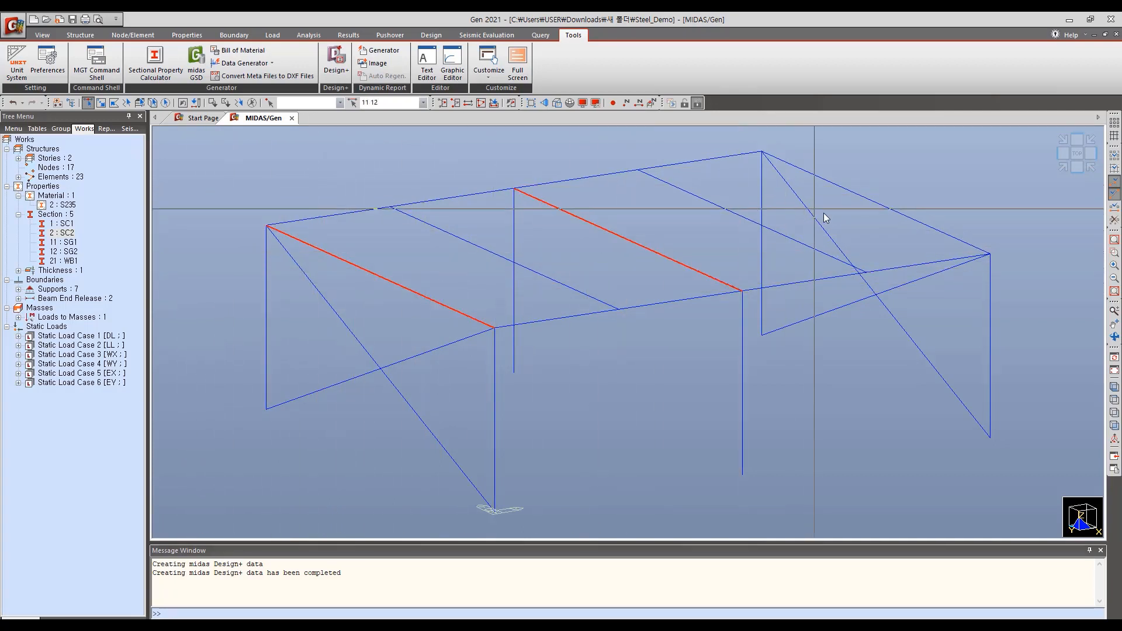
{"action": "left_click", "coordinate": [817, 178]}
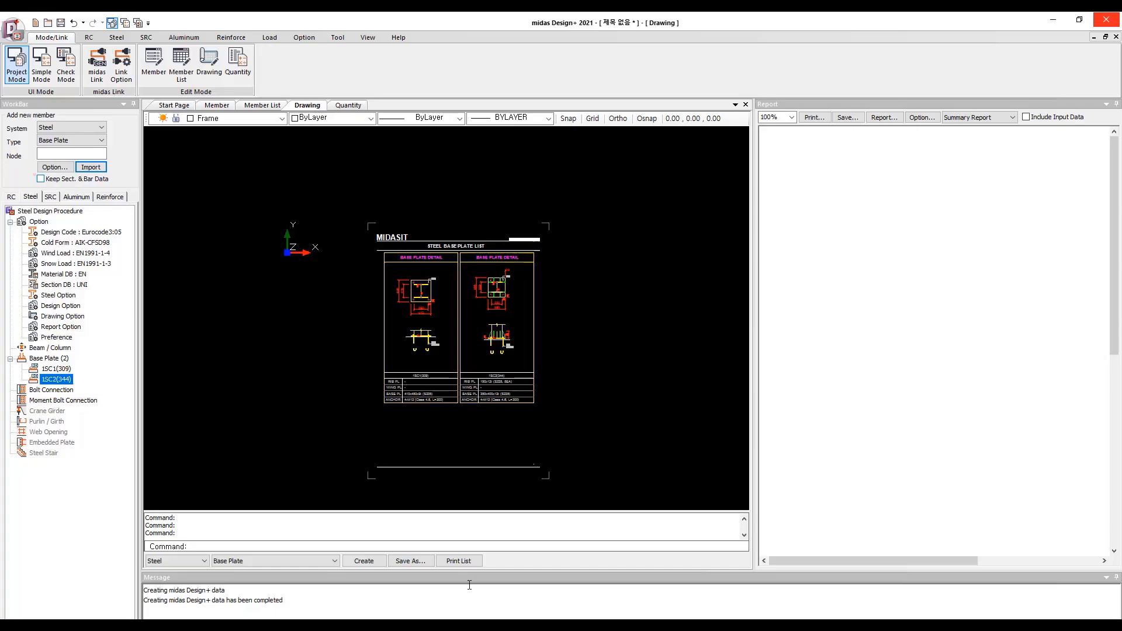
Switch to midas Design+, add a new moment bolt connection member in the member editor, and open it
{"action": "left_click", "coordinate": [215, 105]}
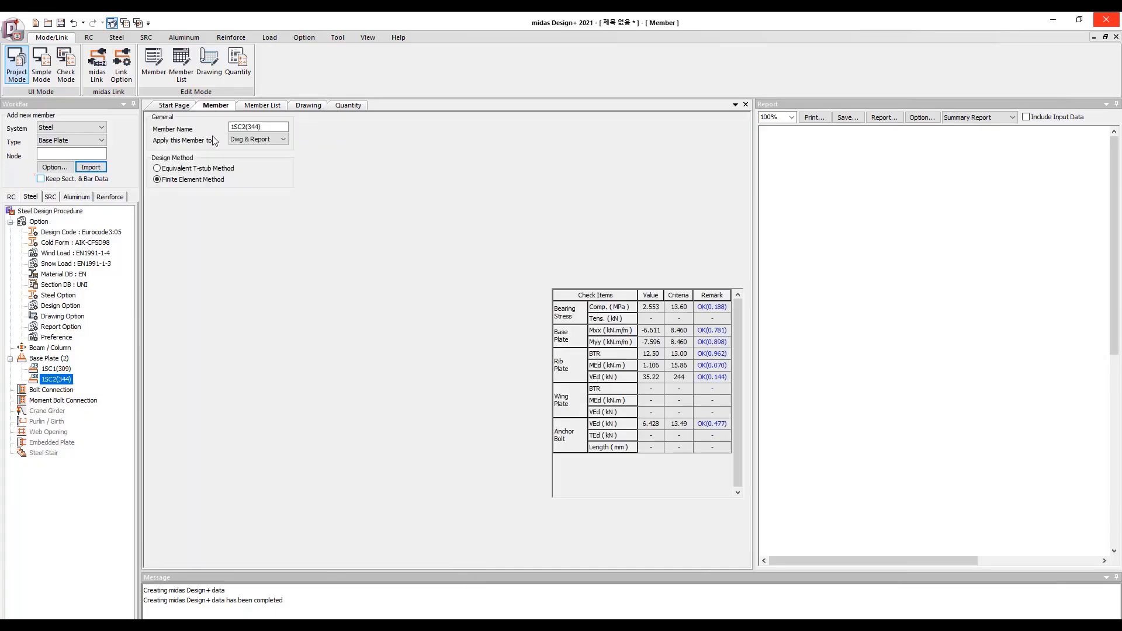
{"action": "right_click", "coordinate": [47, 404]}
{"action": "left_click", "coordinate": [62, 422]}
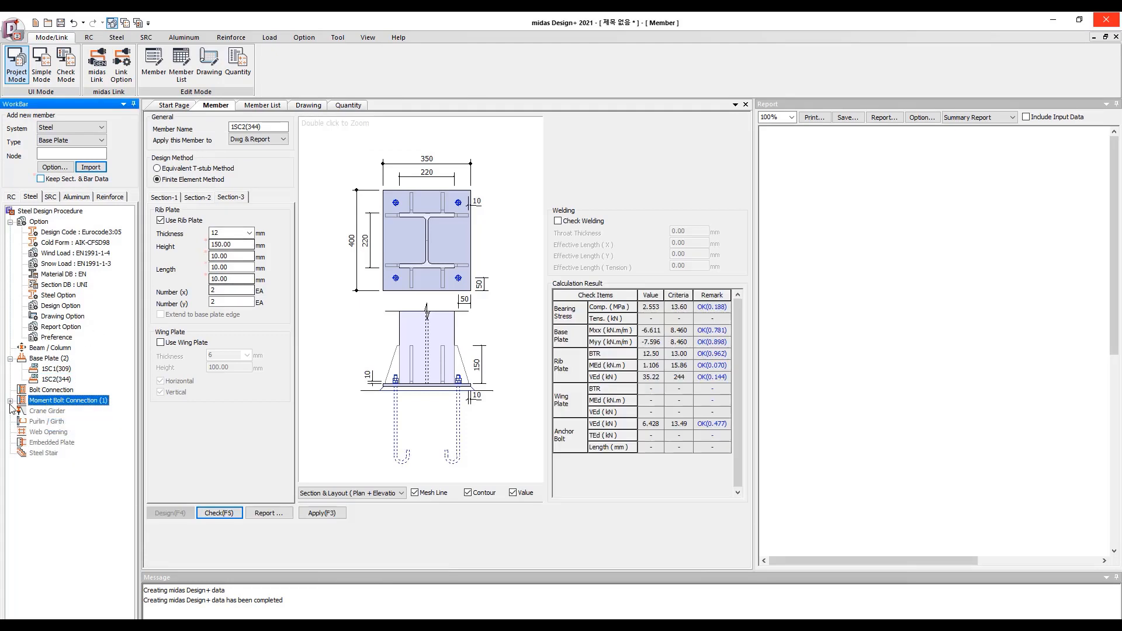
{"action": "left_click", "coordinate": [10, 401]}
{"action": "left_click", "coordinate": [45, 413]}
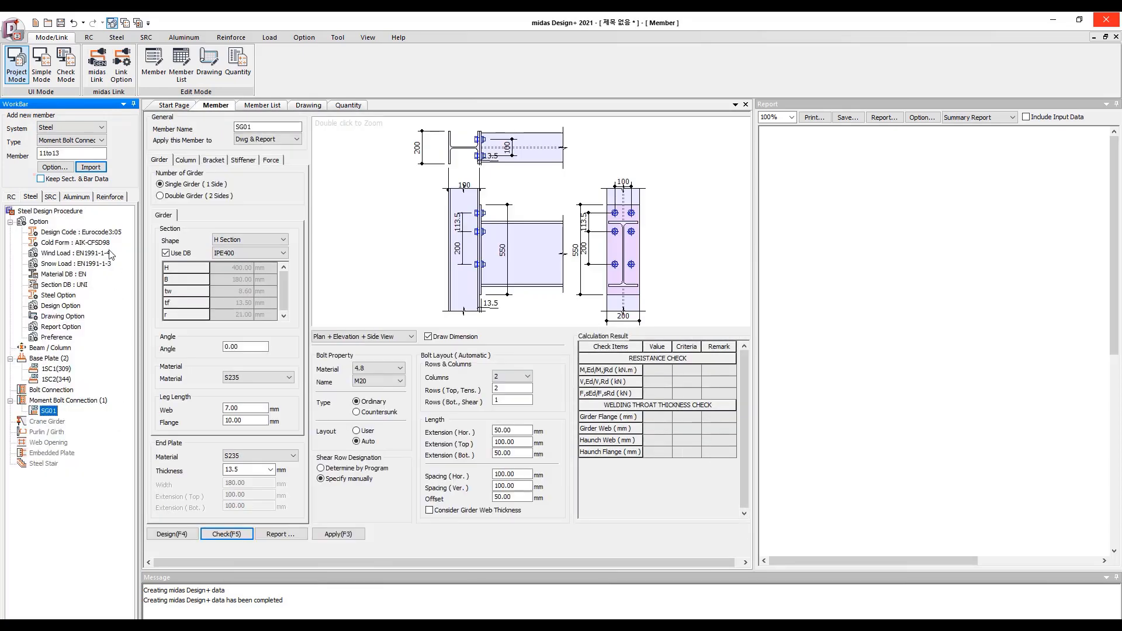
Import the moment bolt connections for members 11to13 from the linked model and delete the manually added SG01
{"action": "double_click", "coordinate": [49, 153]}
{"action": "left_click", "coordinate": [56, 168]}
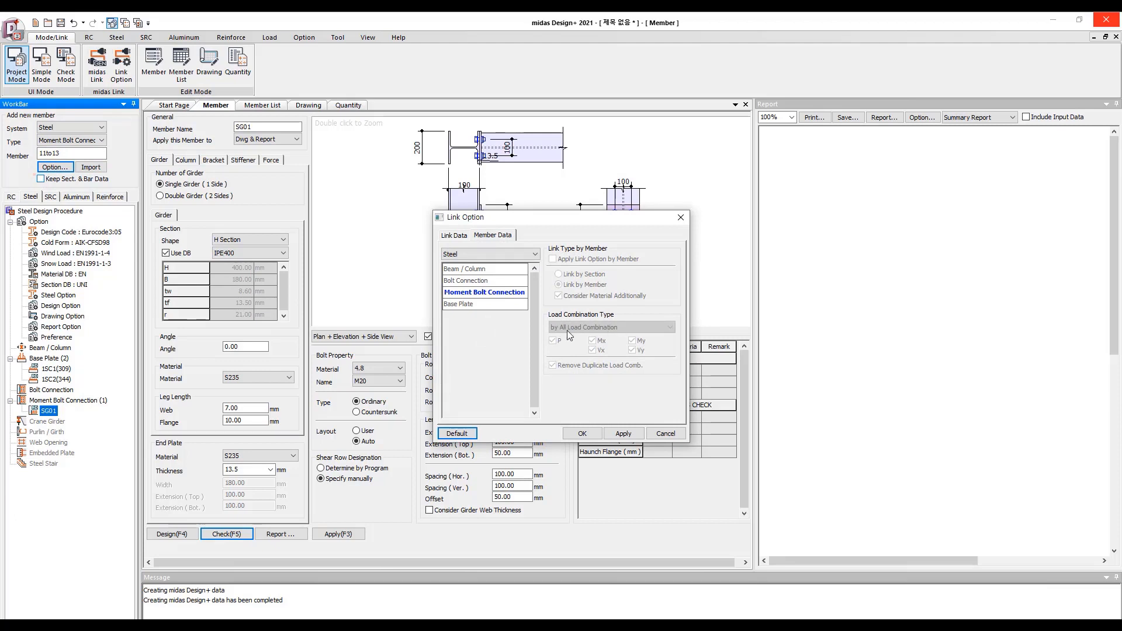
{"action": "left_click", "coordinate": [593, 433]}
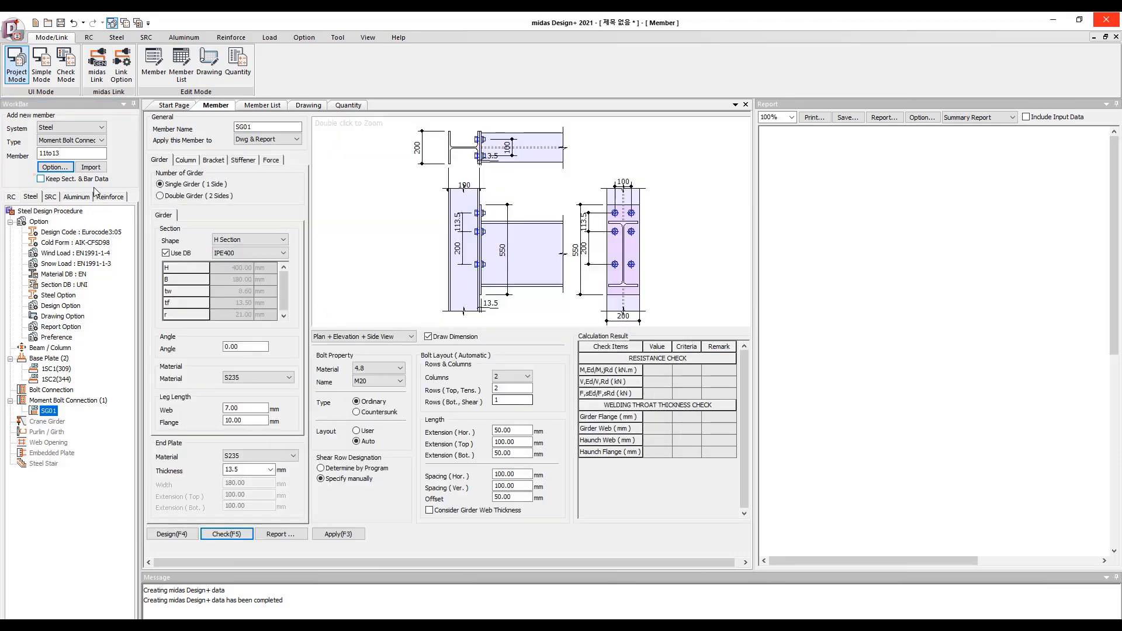
{"action": "left_click", "coordinate": [90, 168]}
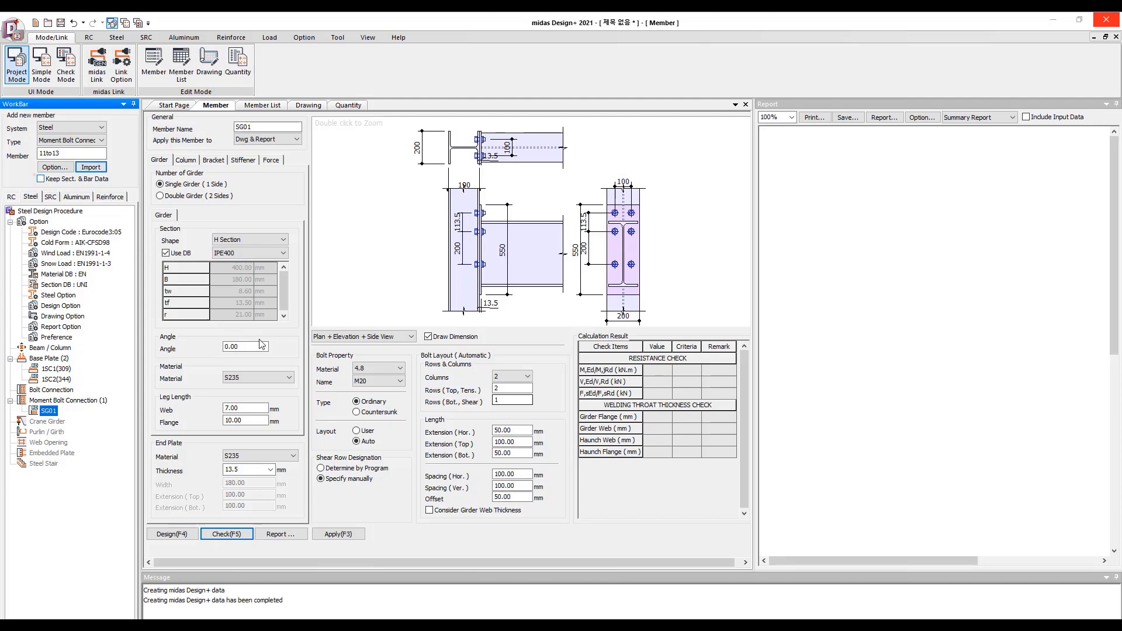
{"action": "right_click", "coordinate": [71, 425]}
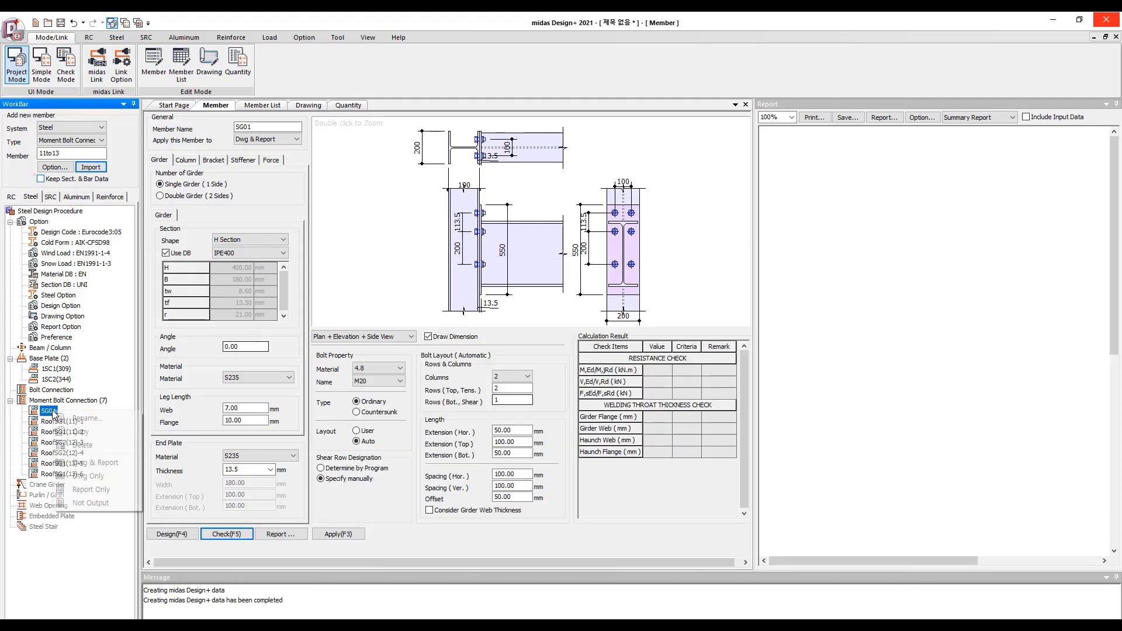
{"action": "left_click", "coordinate": [86, 446]}
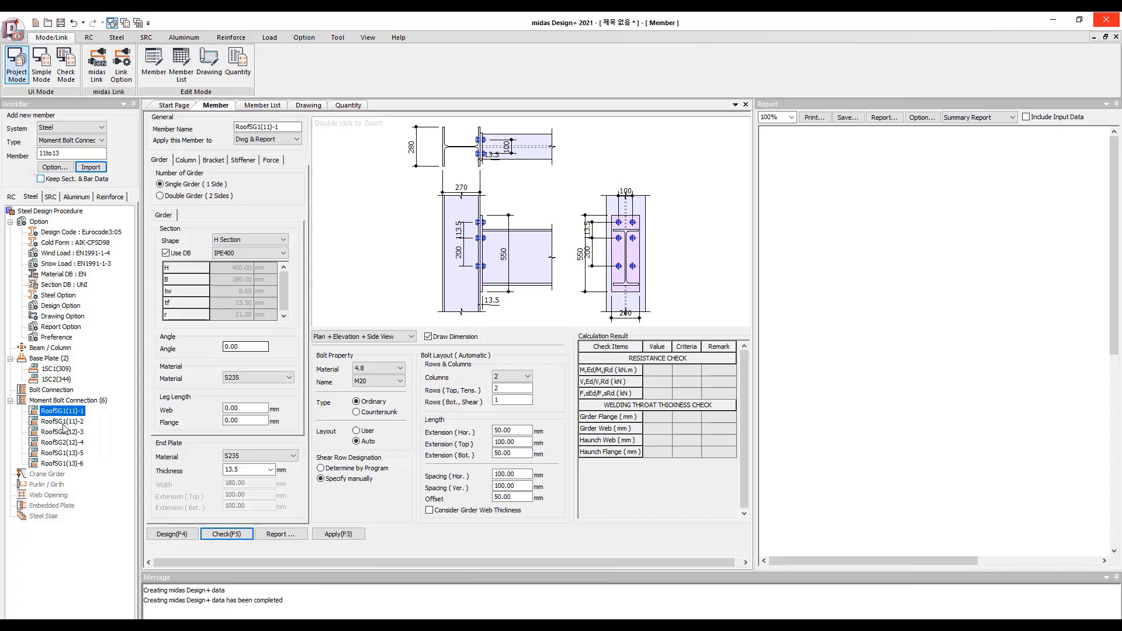
Compare the imported connections RoofSG1(11)-1 and RoofSG1(11)-2 and examine the element and end numbers in the member name
{"action": "left_click", "coordinate": [72, 421]}
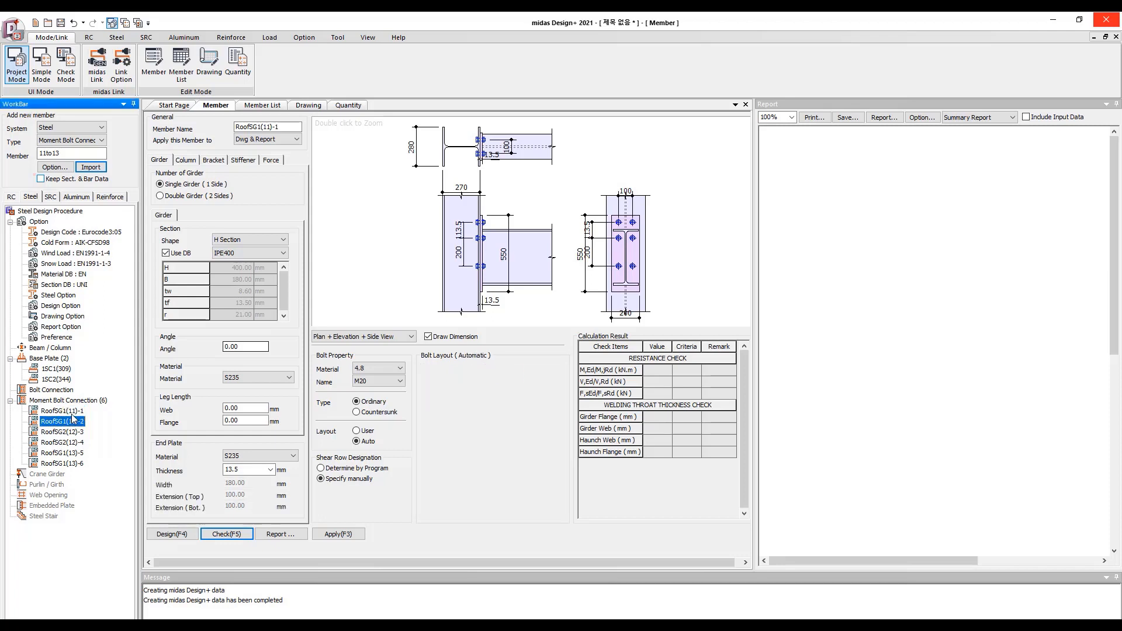
{"action": "left_click", "coordinate": [74, 411]}
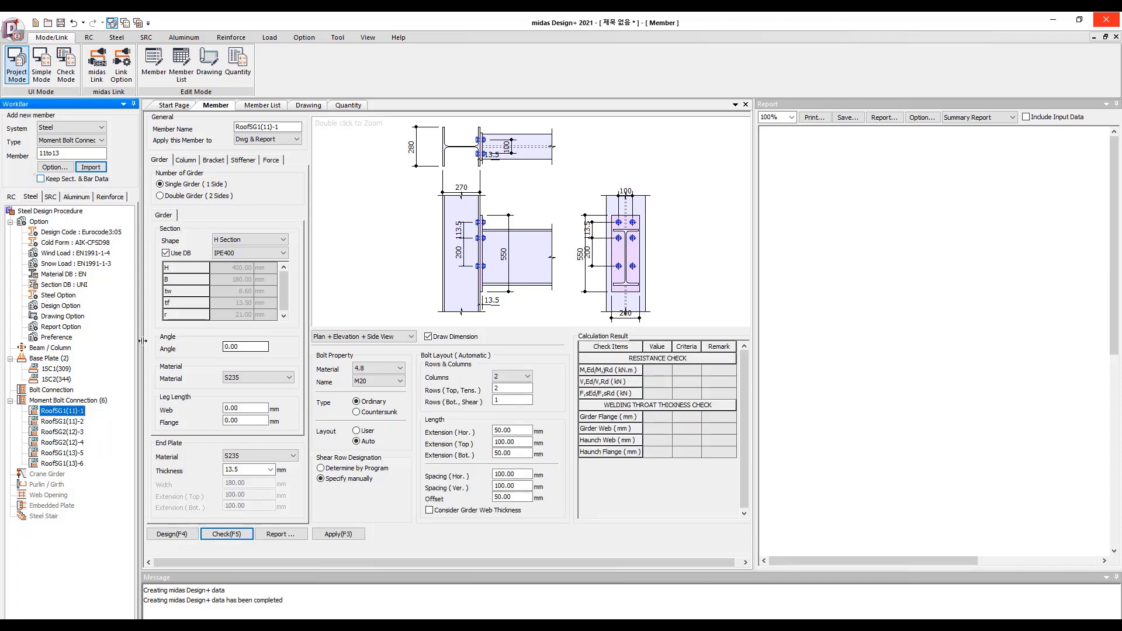
{"action": "double_click", "coordinate": [265, 127]}
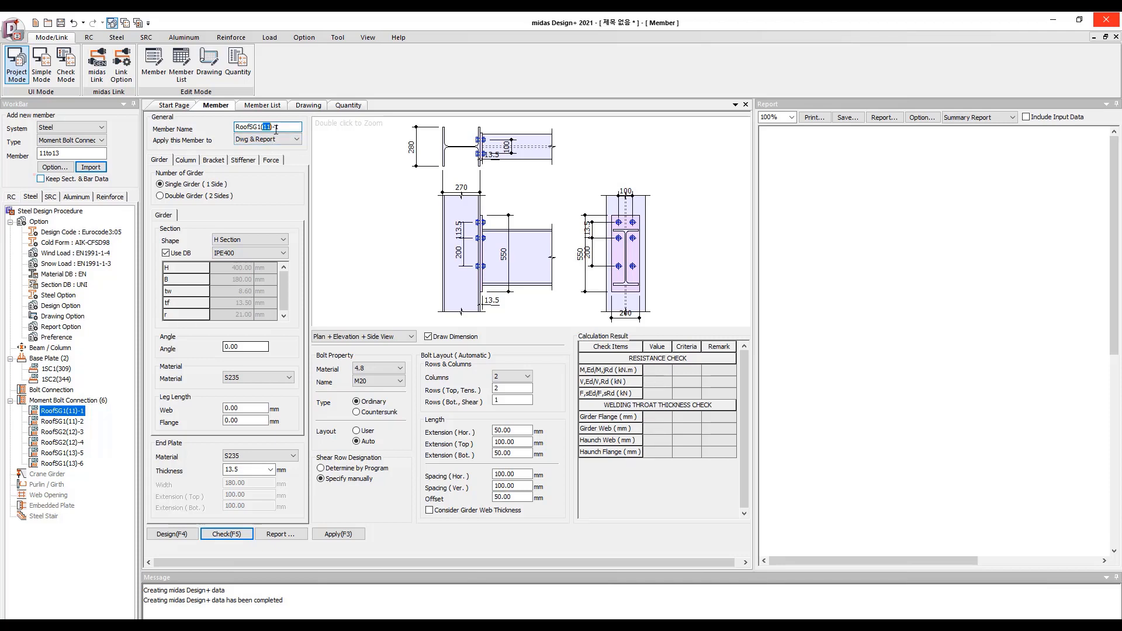
{"action": "double_click", "coordinate": [276, 128]}
Switch to midas Gen and identify the two columns supporting roof beam 11 by selecting the columns and the beam individually
{"action": "left_click", "coordinate": [1107, 19]}
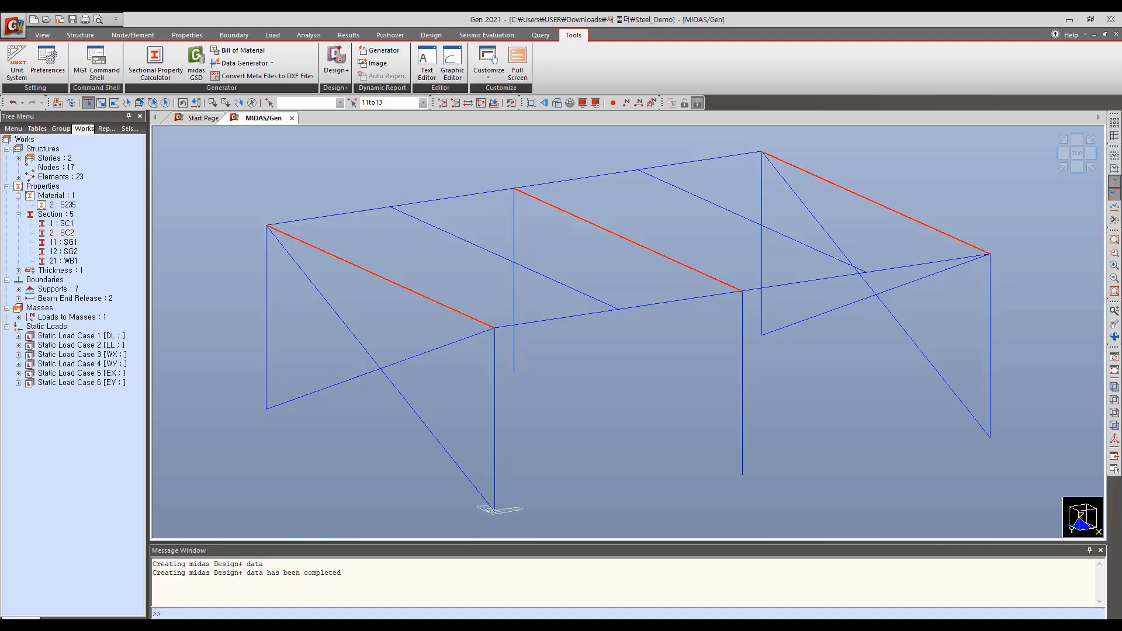
{"action": "left_click", "coordinate": [252, 102]}
{"action": "left_click_drag", "start_coordinate": [283, 306], "coordinate": [236, 285]}
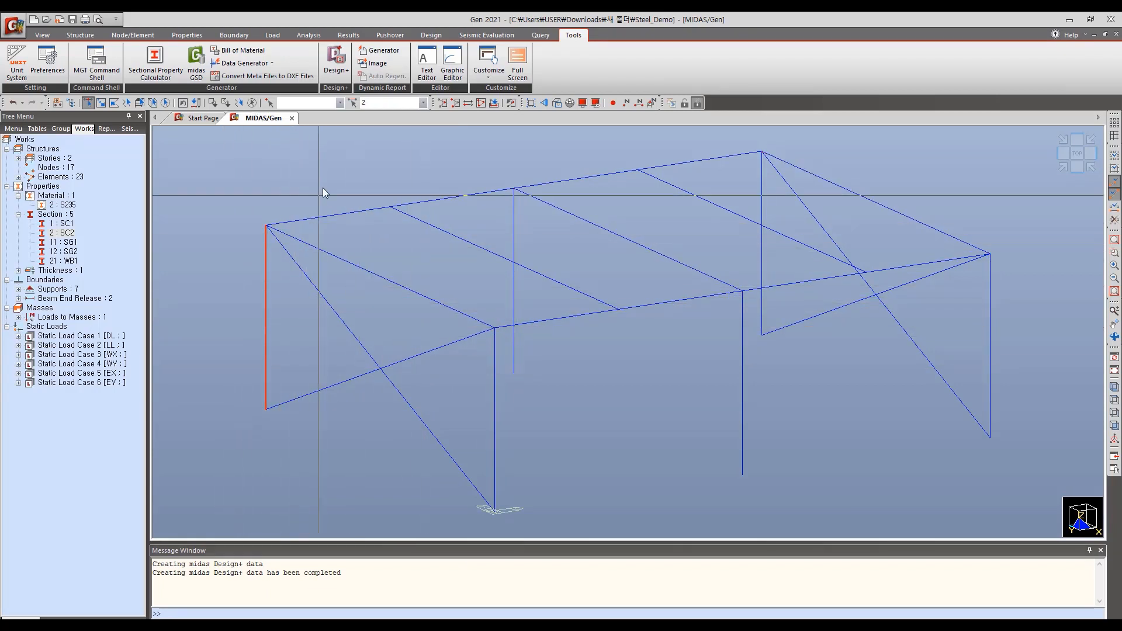
{"action": "left_click", "coordinate": [252, 103]}
{"action": "left_click", "coordinate": [495, 395]}
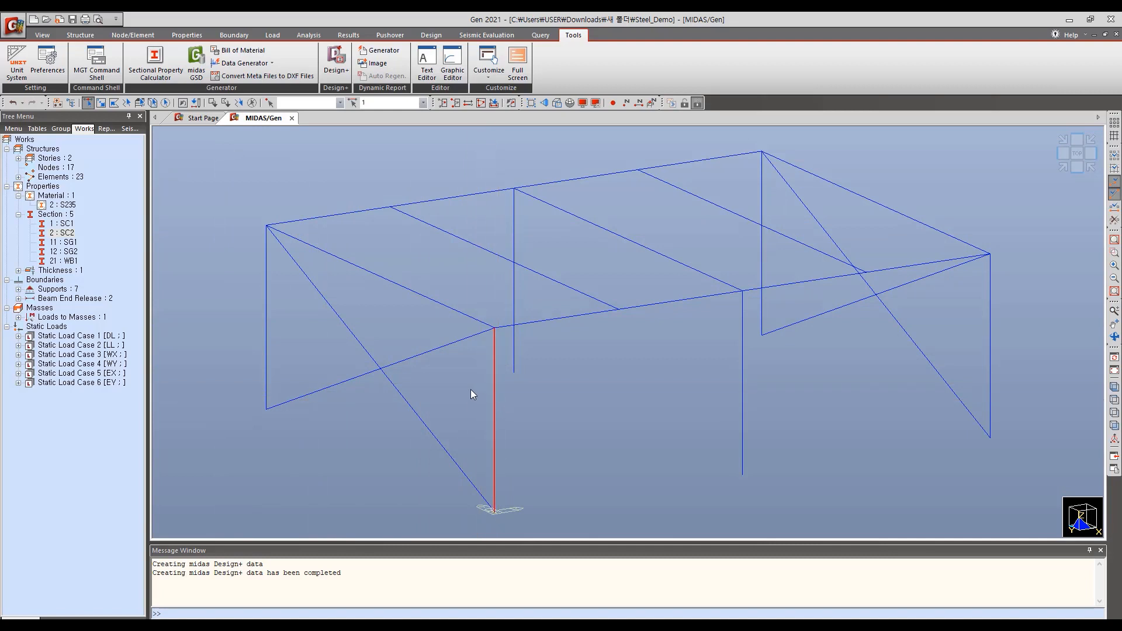
{"action": "left_click", "coordinate": [357, 267]}
{"action": "left_click", "coordinate": [495, 444]}
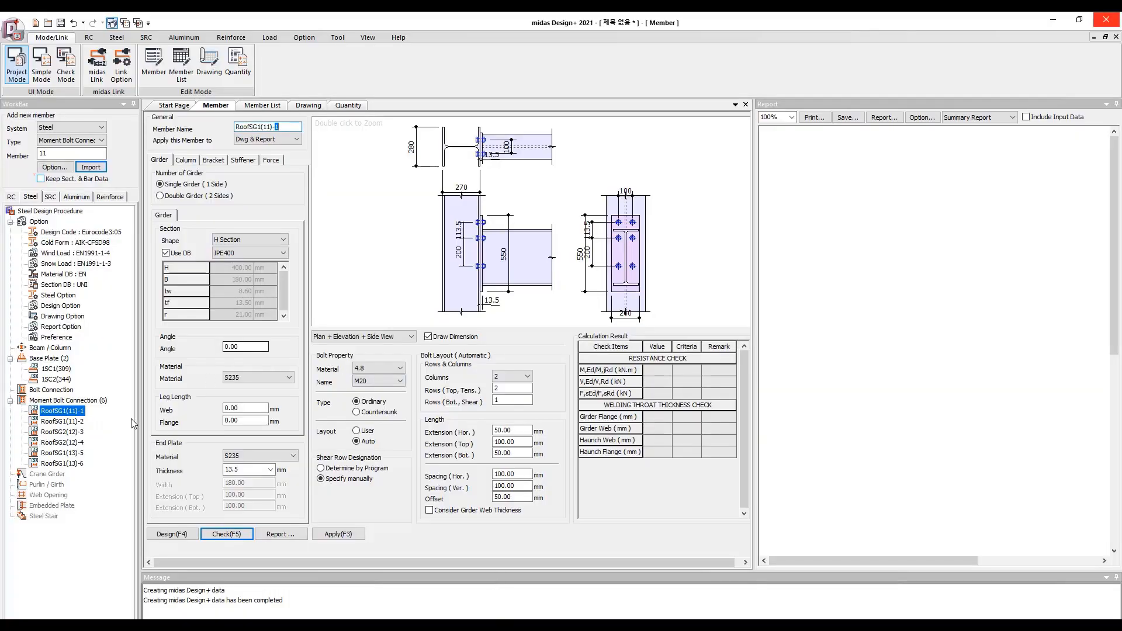
In midas Design+, set the girder leg lengths of RoofSG1(11)-1 to 7 mm for web and 10 mm for flange, and check the connection
{"action": "left_click", "coordinate": [68, 422]}
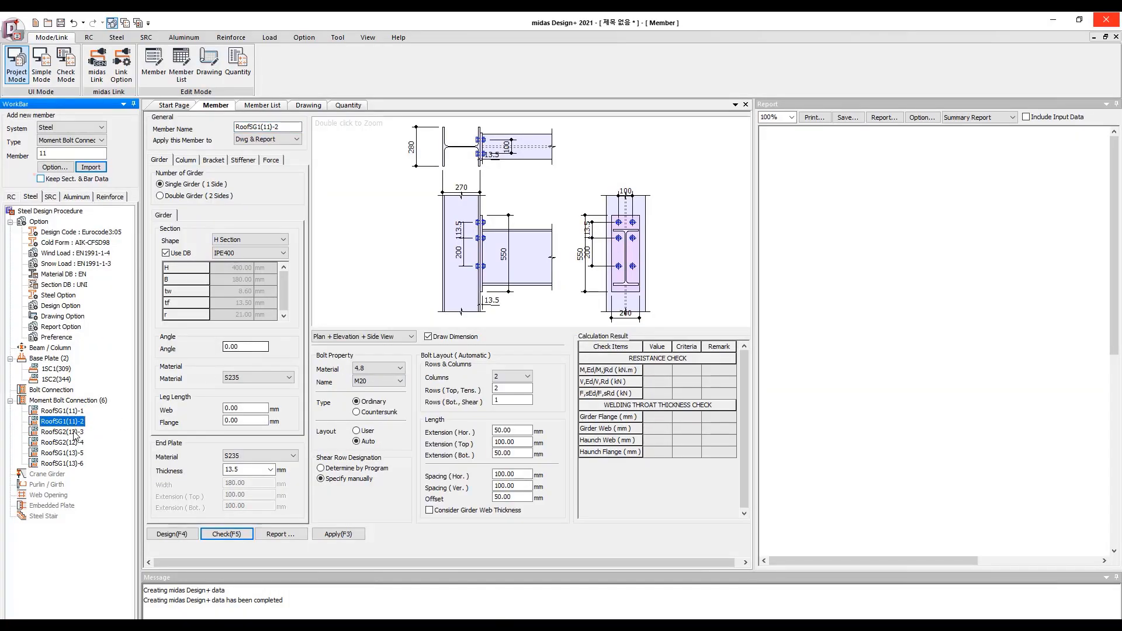
{"action": "left_click", "coordinate": [69, 412]}
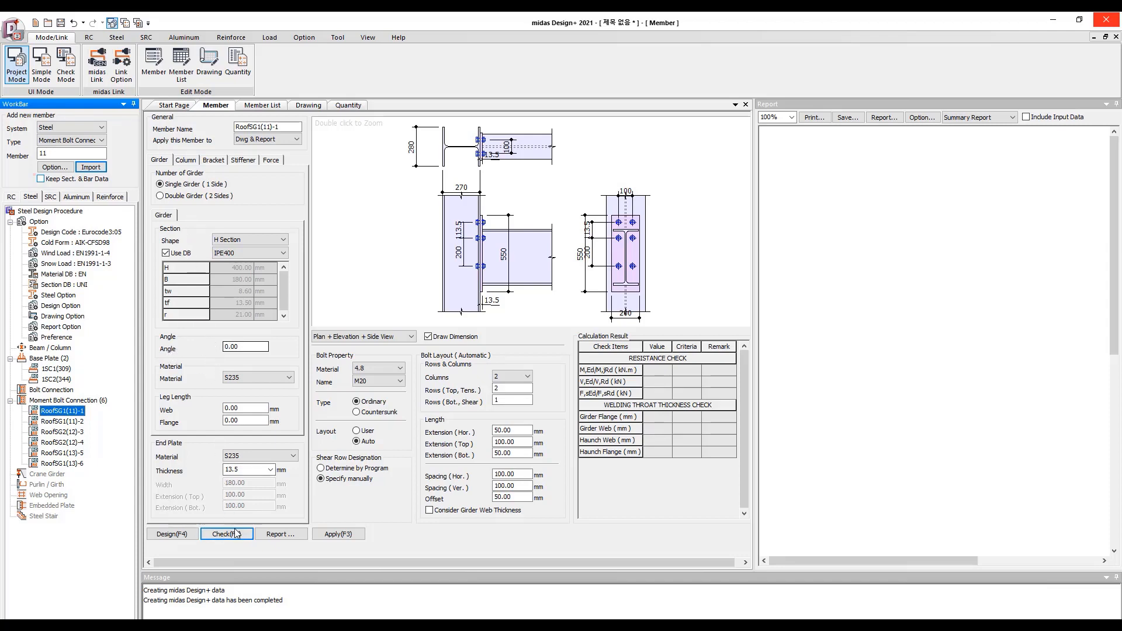
{"action": "left_click", "coordinate": [216, 536]}
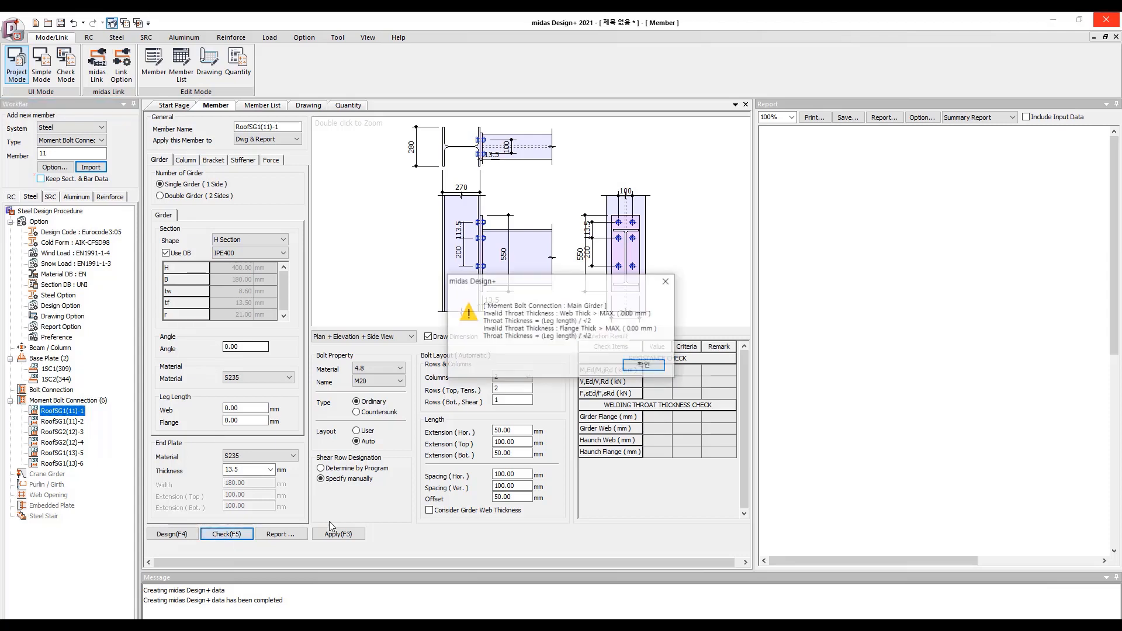
{"action": "left_click", "coordinate": [643, 366]}
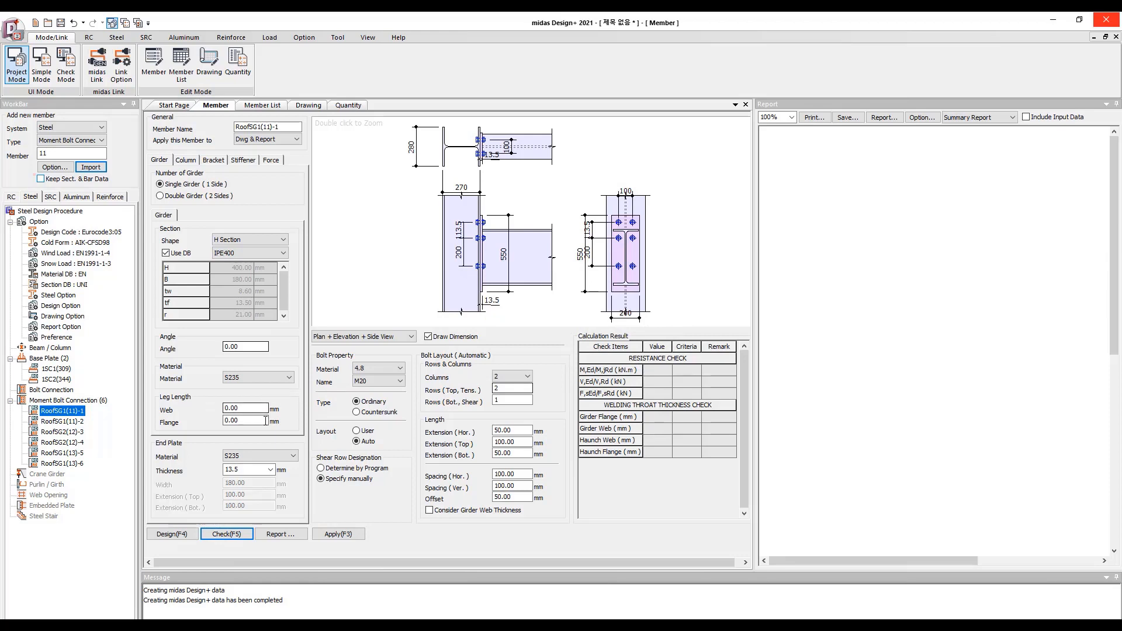
{"action": "left_click", "coordinate": [250, 409]}
{"action": "key", "text": "Tab"}
{"action": "left_click", "coordinate": [243, 532]}
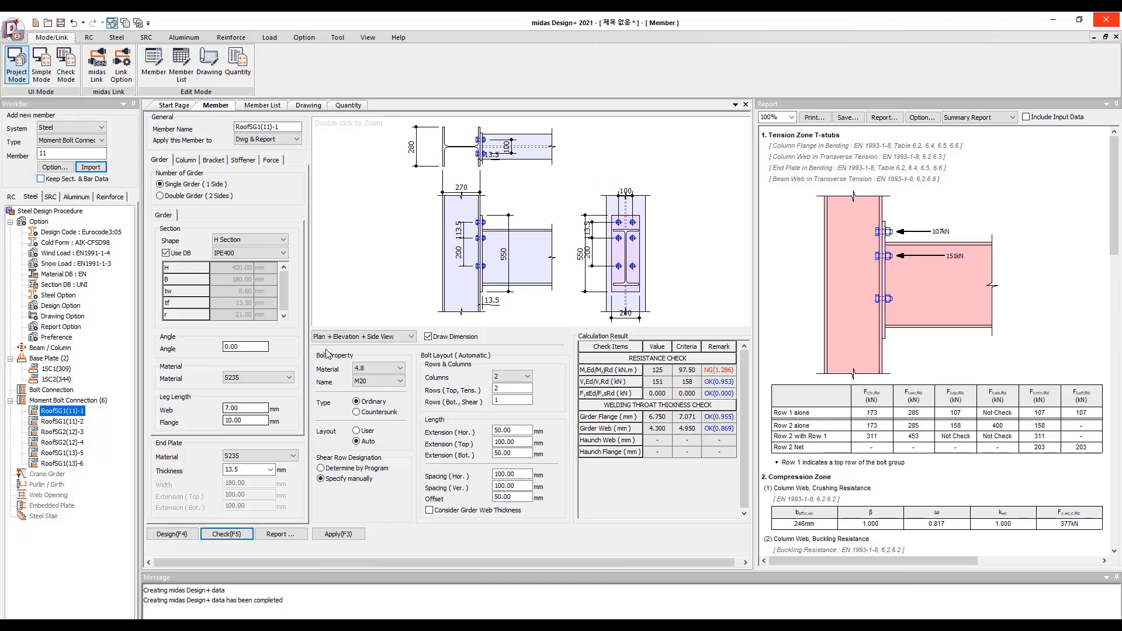
Review the column and girder data of RoofSG1(11)-1, enable an H-section lower bracket, and check the connection
{"action": "left_click", "coordinate": [186, 160]}
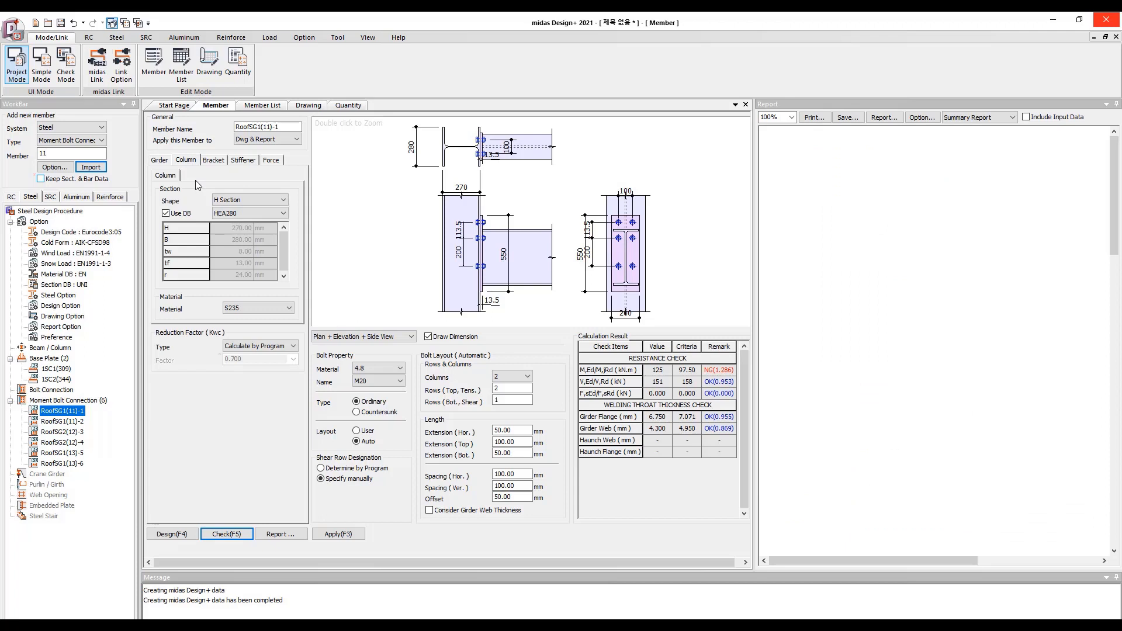
{"action": "left_click", "coordinate": [167, 163]}
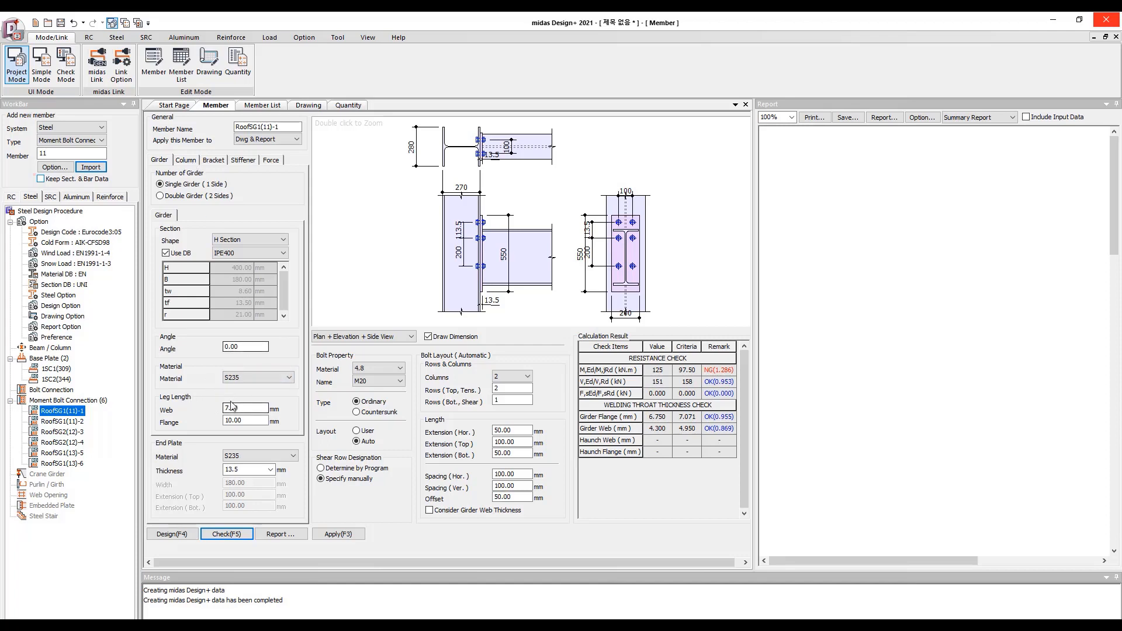
{"action": "left_click", "coordinate": [212, 161]}
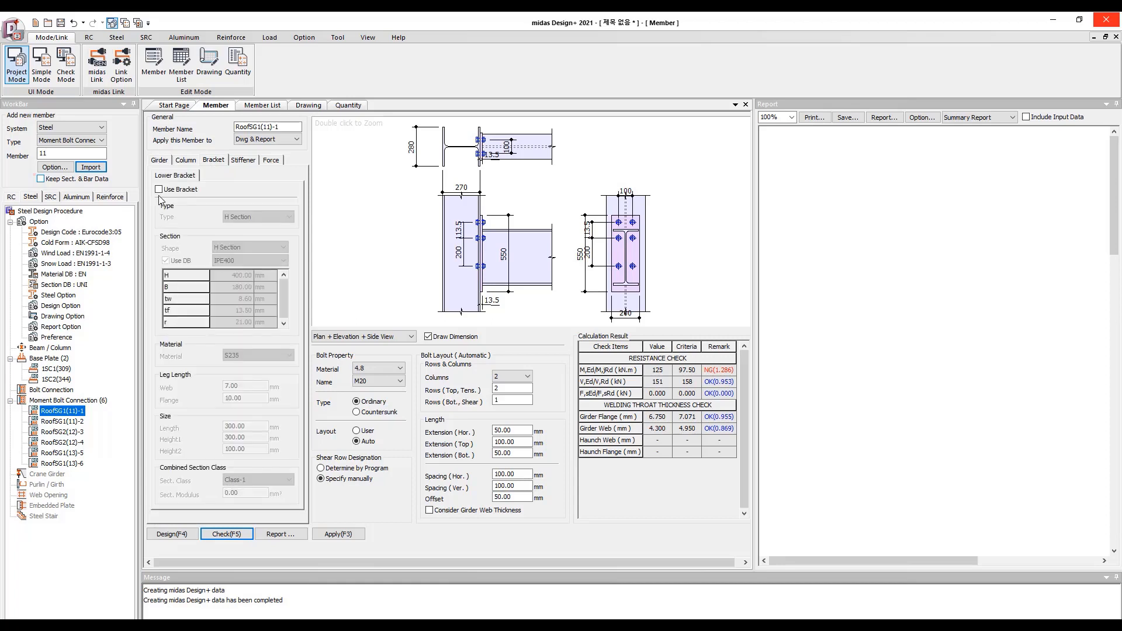
{"action": "left_click", "coordinate": [158, 190]}
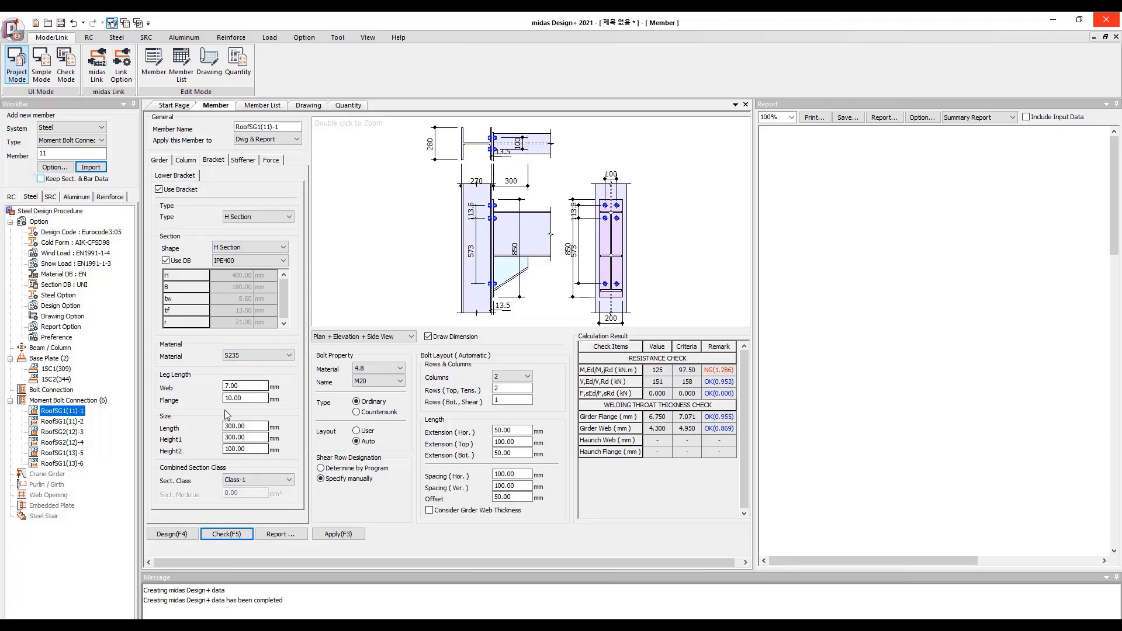
{"action": "left_click", "coordinate": [226, 534]}
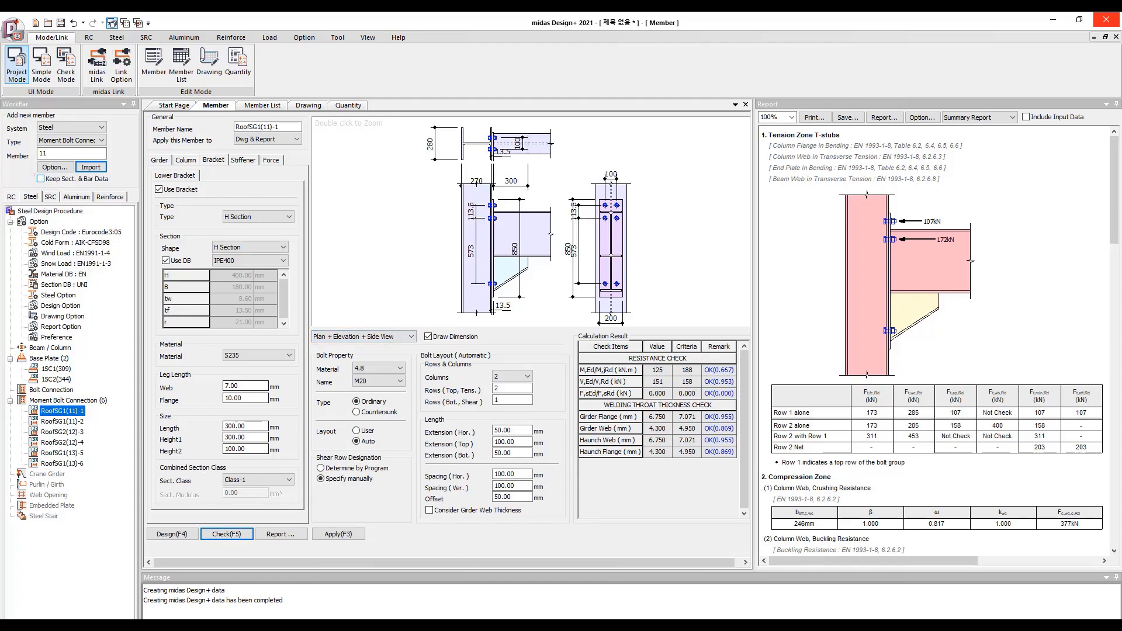
Switch to midas Gen, select the two crossing diagonal braces below roof beam 11 to identify them, and clear the selection
{"action": "left_click", "coordinate": [415, 625]}
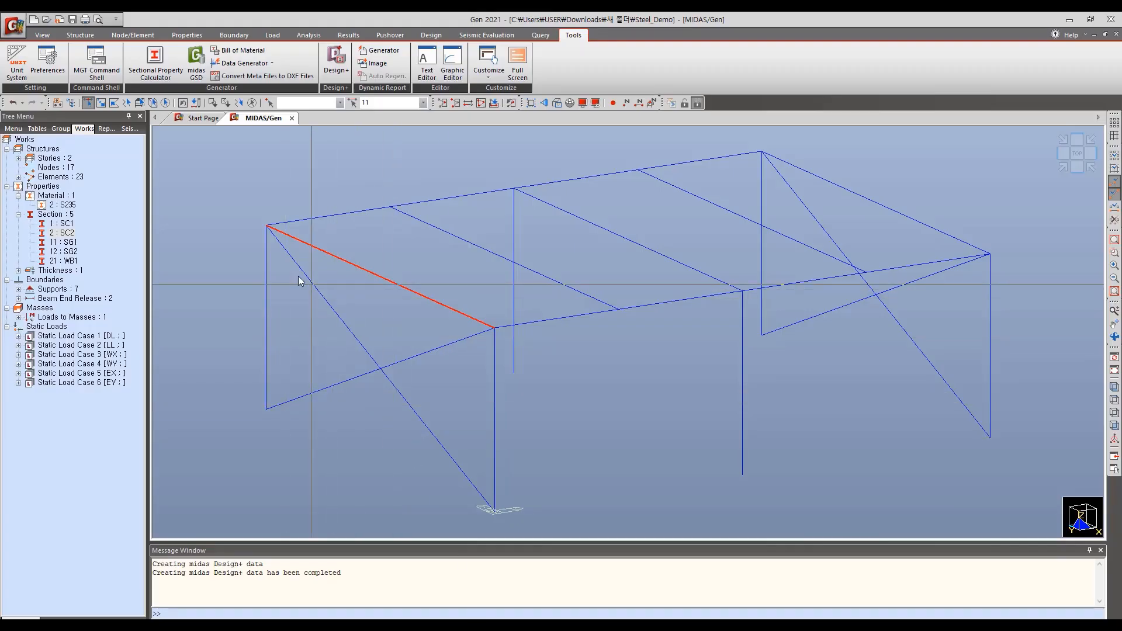
{"action": "left_click", "coordinate": [252, 104]}
{"action": "left_click_drag", "start_coordinate": [396, 400], "coordinate": [350, 343]}
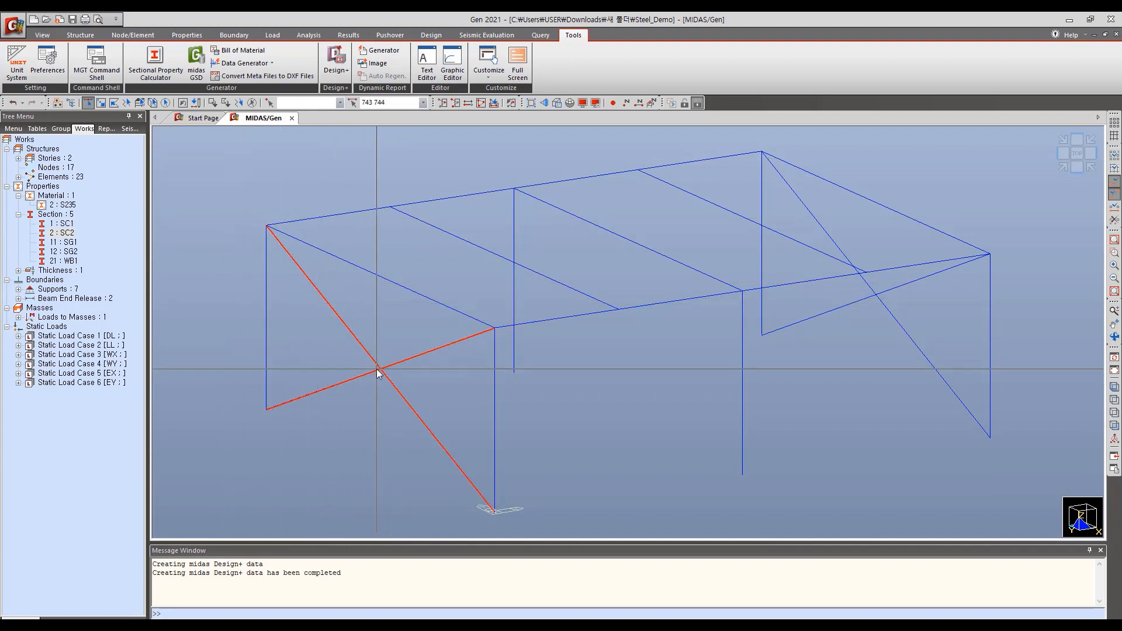
{"action": "left_click", "coordinate": [252, 104]}
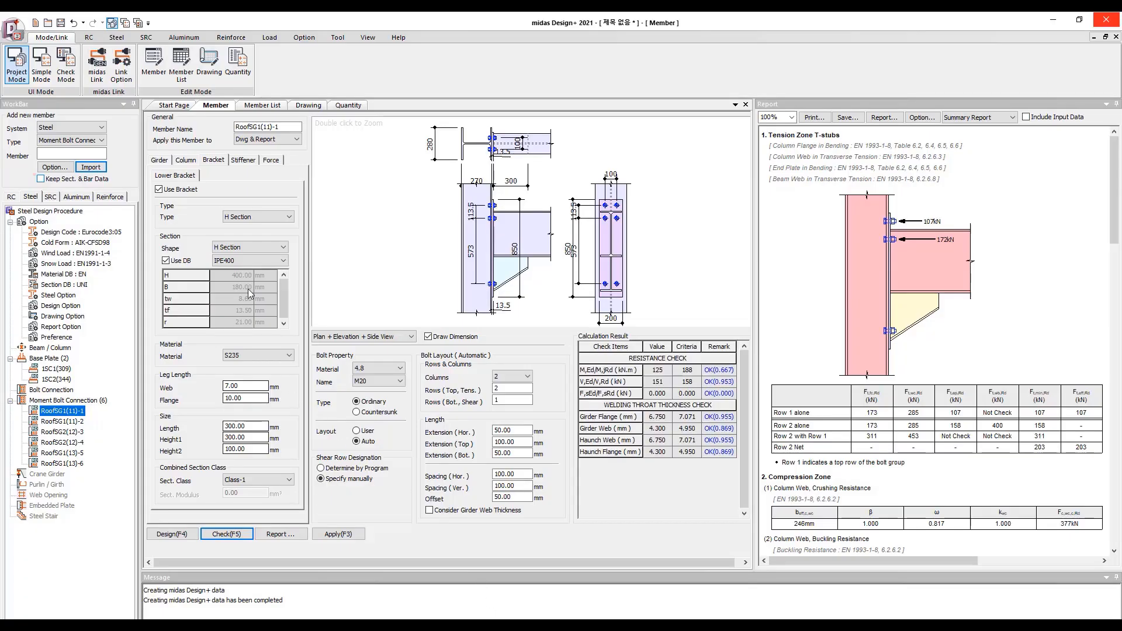
In midas Design+, change the lower bracket of RoofSG1(11)-1 to a 10 mm thick plate and check the connection
{"action": "left_click", "coordinate": [234, 217]}
{"action": "left_click", "coordinate": [231, 235]}
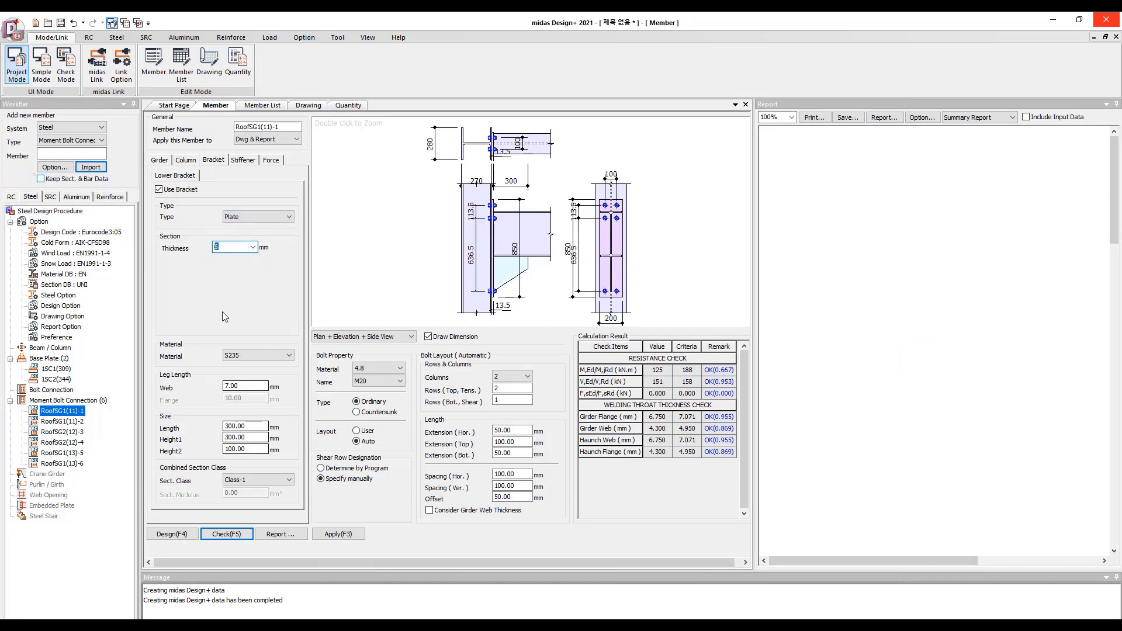
{"action": "key", "text": "Up"}
{"action": "key", "text": "Down"}
{"action": "type", "text": "10"}
{"action": "left_click", "coordinate": [236, 534]}
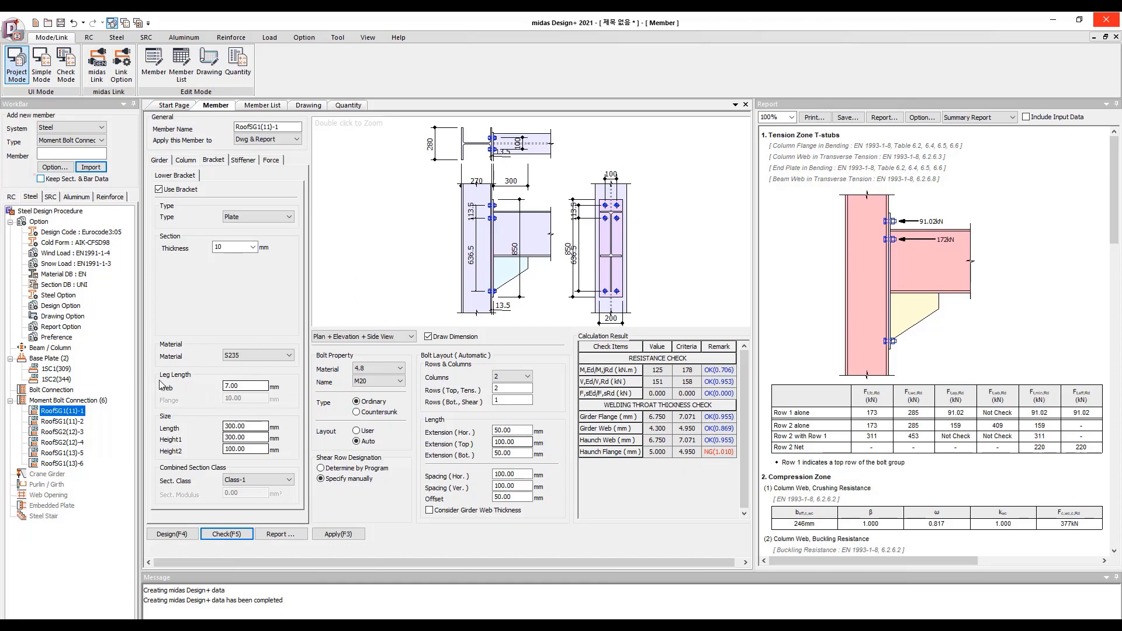
Set the plate bracket's web leg length to 10 mm and rerun the connection check
{"action": "left_click", "coordinate": [238, 388]}
{"action": "type", "text": "10"}
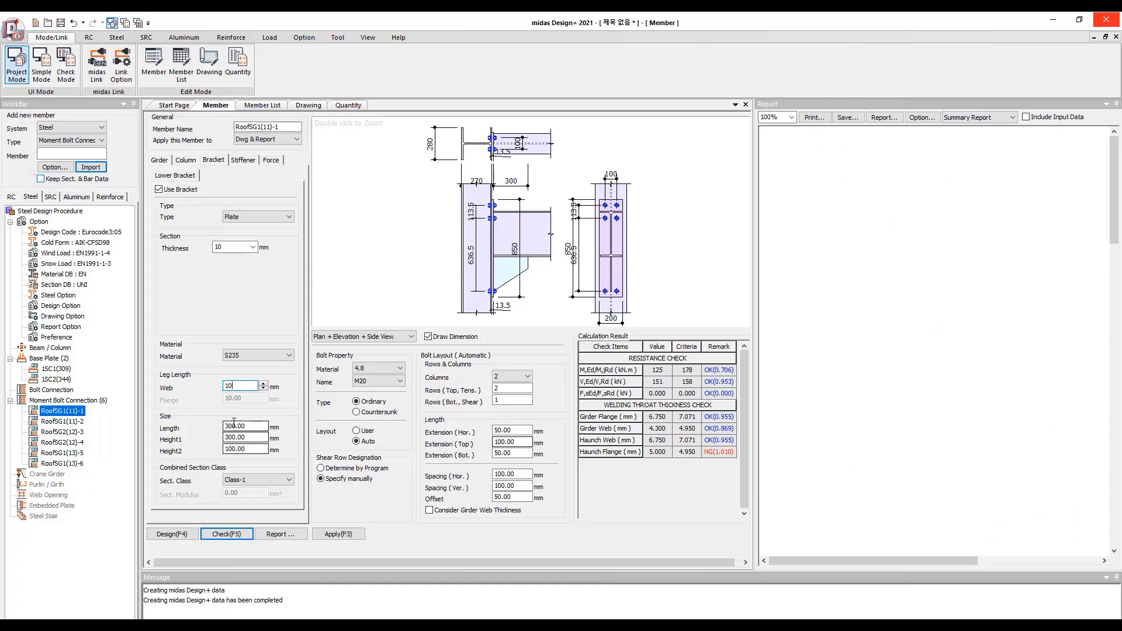
{"action": "left_click", "coordinate": [240, 534]}
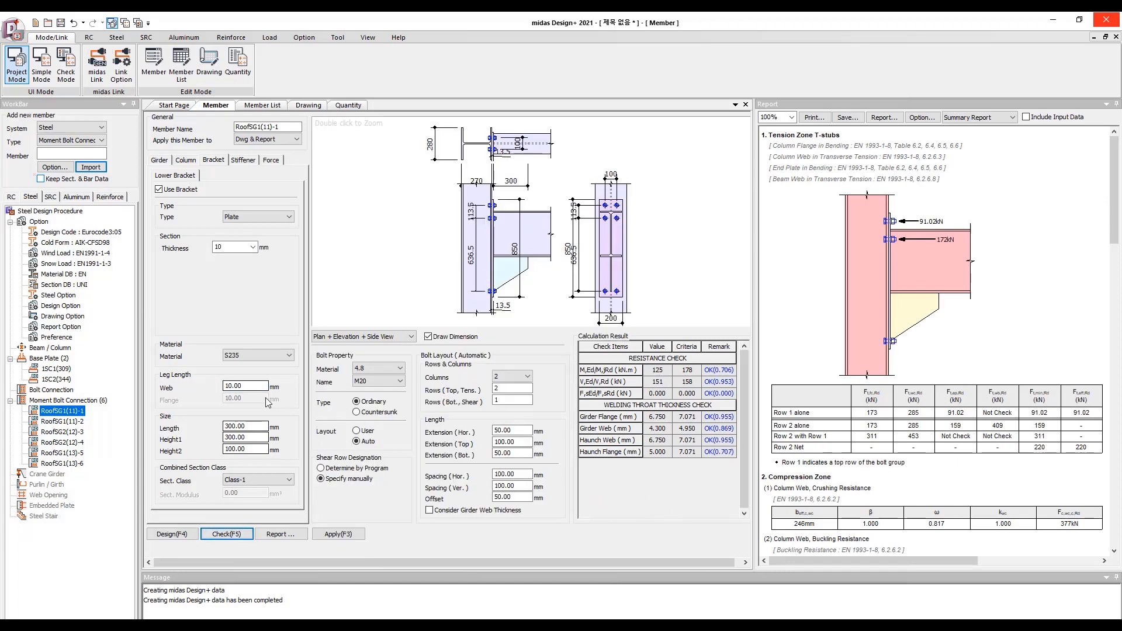
Open moment bolt connection RoofSG1(11)-2 and set the girder leg lengths to 7 mm for the web and 10 mm for the flange
{"action": "left_click", "coordinate": [71, 423]}
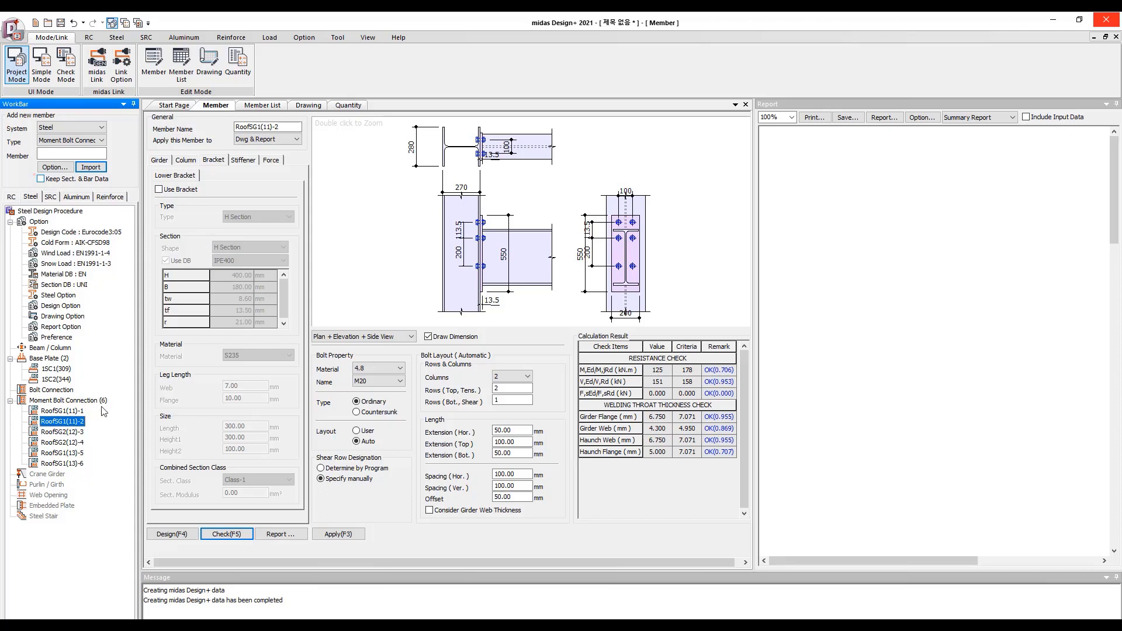
{"action": "left_click", "coordinate": [161, 161]}
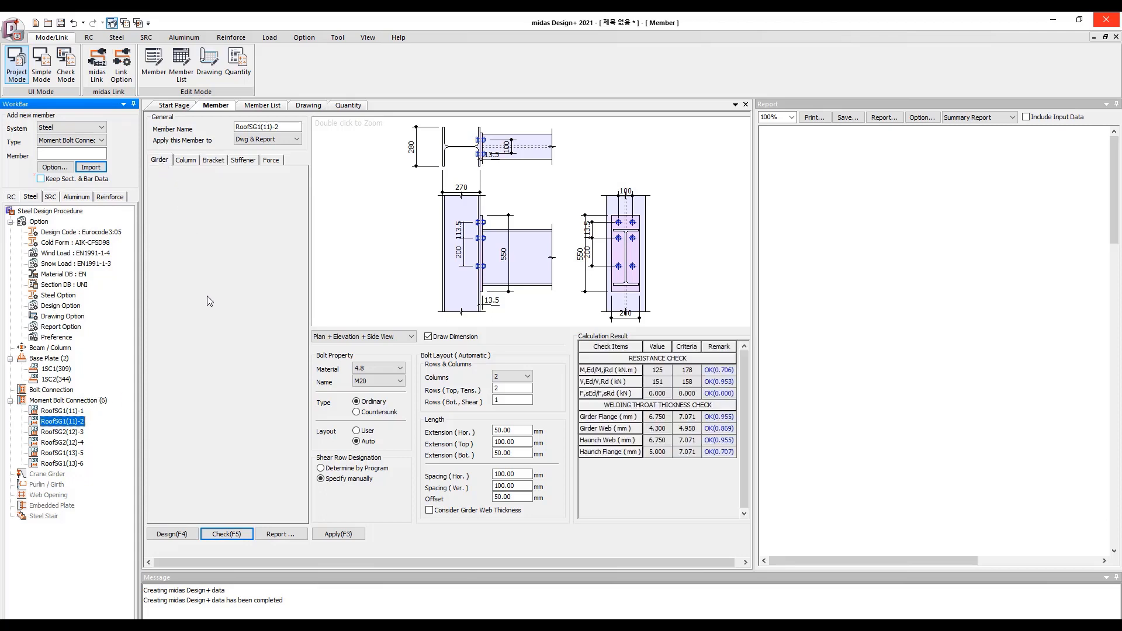
{"action": "left_click", "coordinate": [239, 470]}
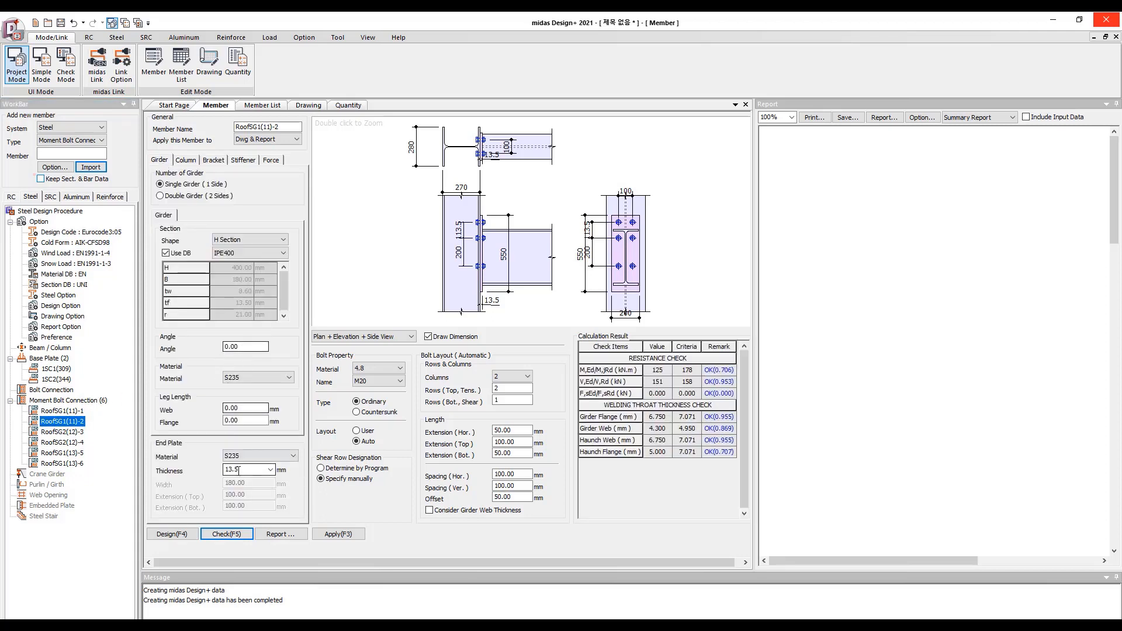
{"action": "left_click", "coordinate": [236, 408]}
{"action": "type", "text": "7"}
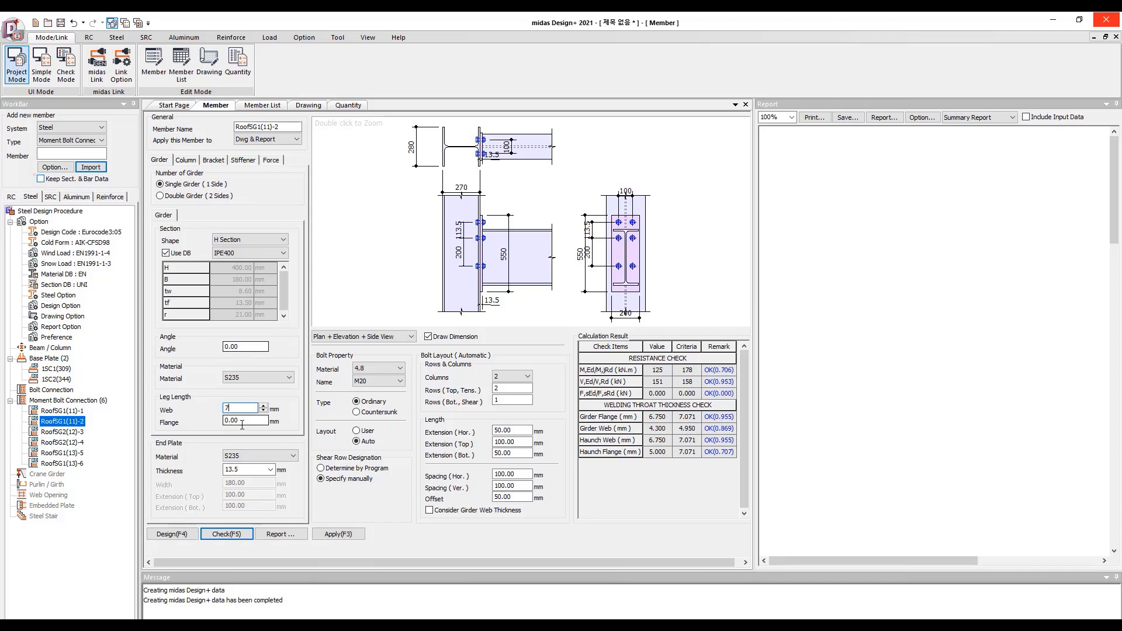
{"action": "left_click", "coordinate": [242, 424]}
{"action": "type", "text": "10"}
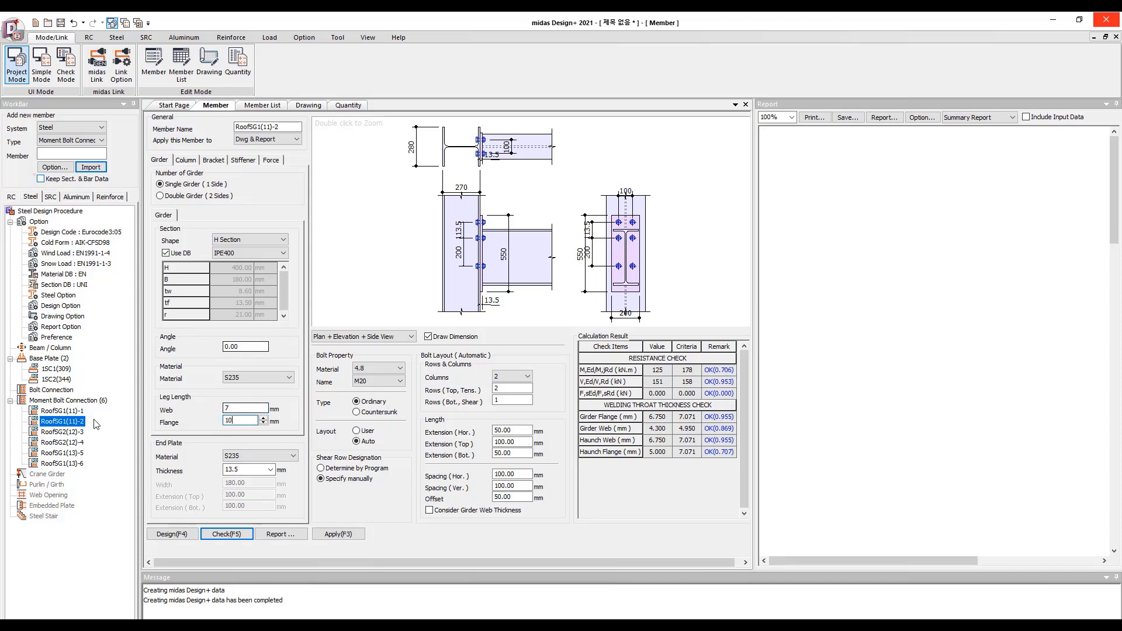
Give RoofSG1(11)-2 a 10 mm thick plate lower bracket with a 10 mm web leg length, and check the connection
{"action": "left_click", "coordinate": [189, 163]}
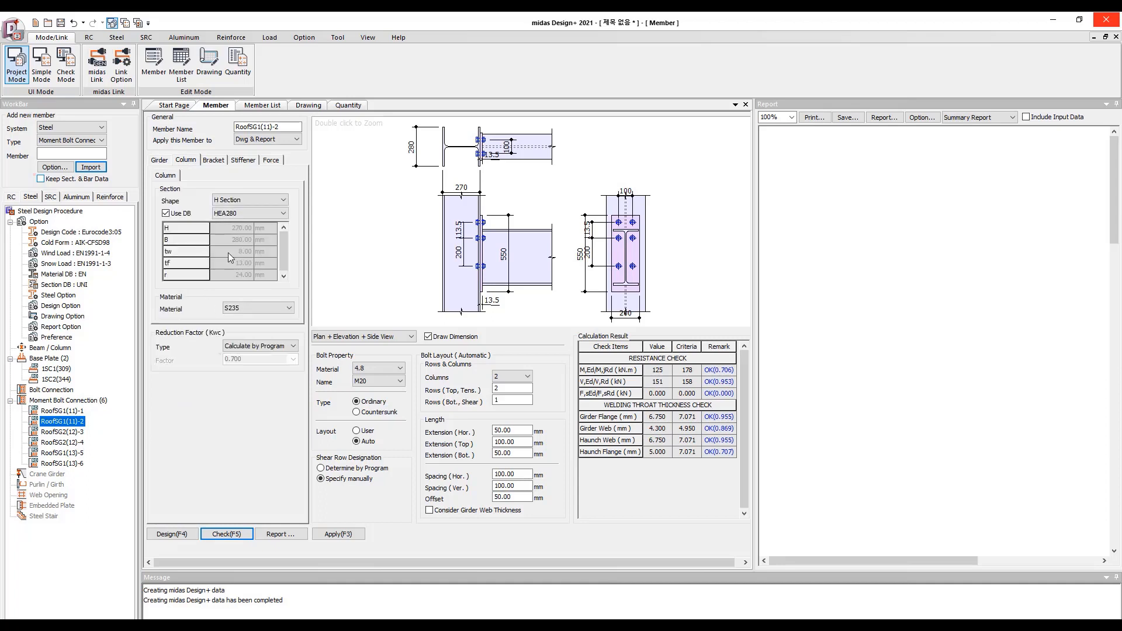
{"action": "left_click", "coordinate": [214, 161]}
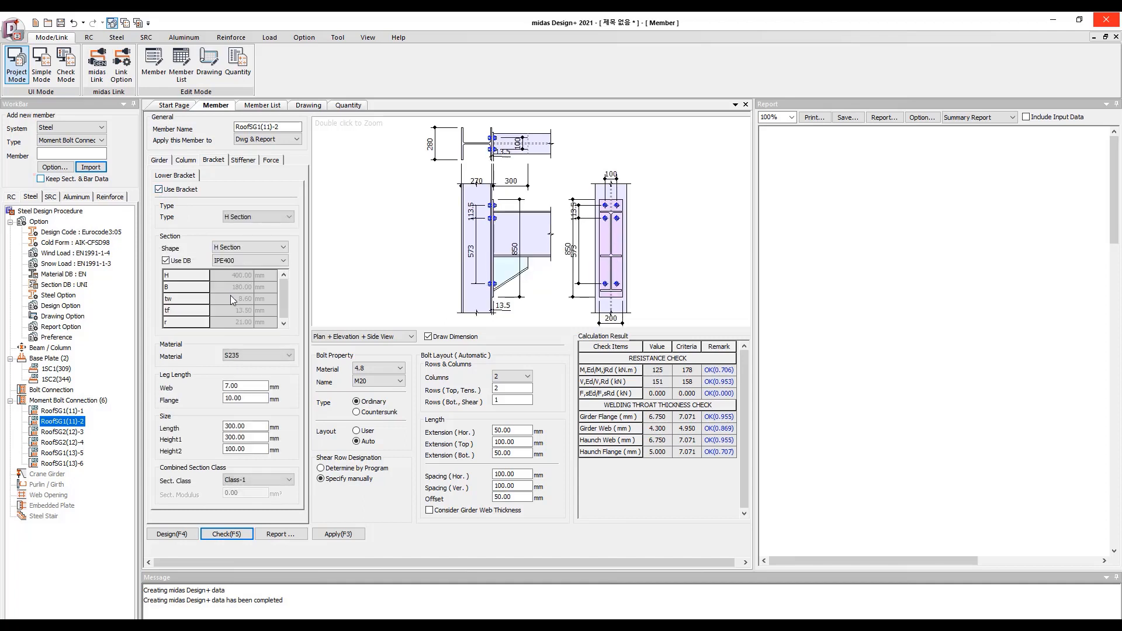
{"action": "left_click", "coordinate": [243, 224]}
{"action": "left_click", "coordinate": [240, 234]}
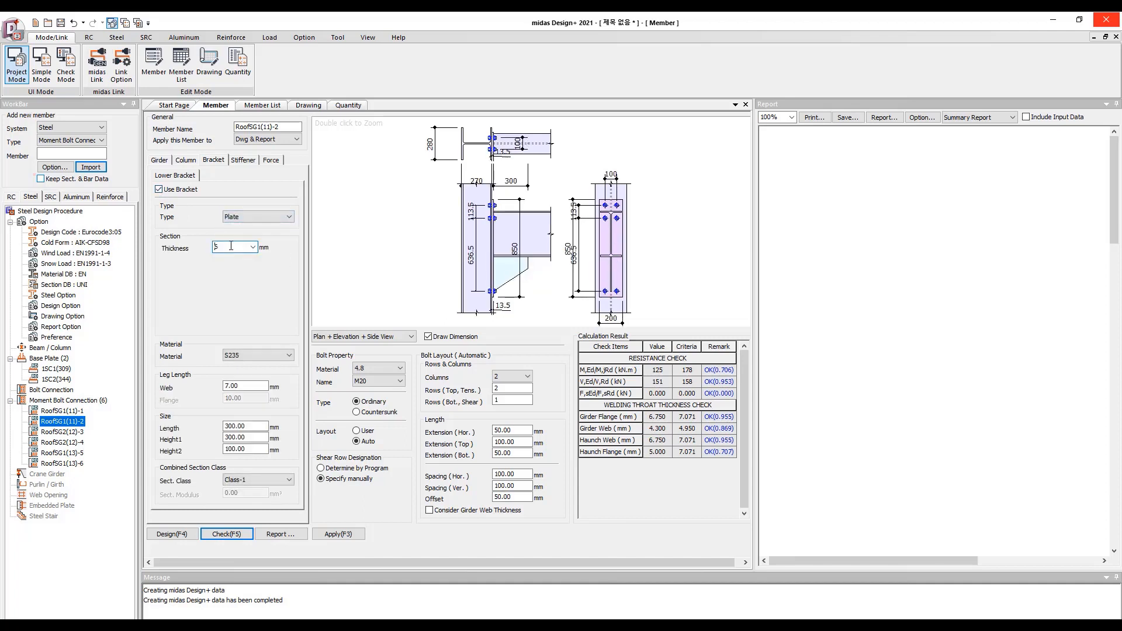
{"action": "type", "text": "10"}
{"action": "left_click", "coordinate": [234, 386]}
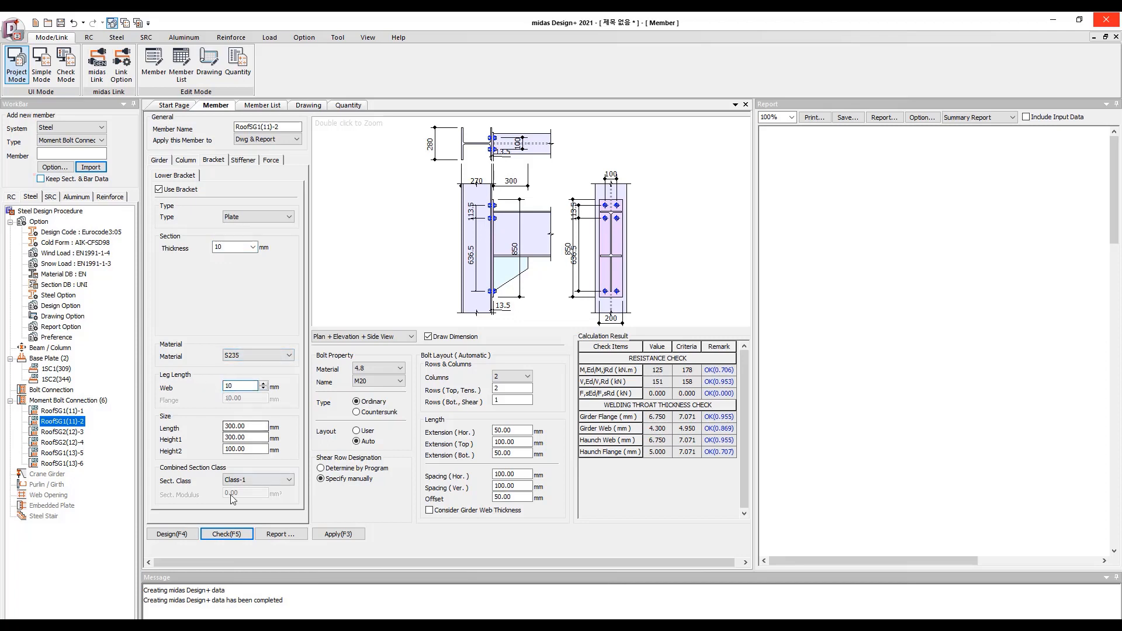
{"action": "left_click", "coordinate": [228, 534]}
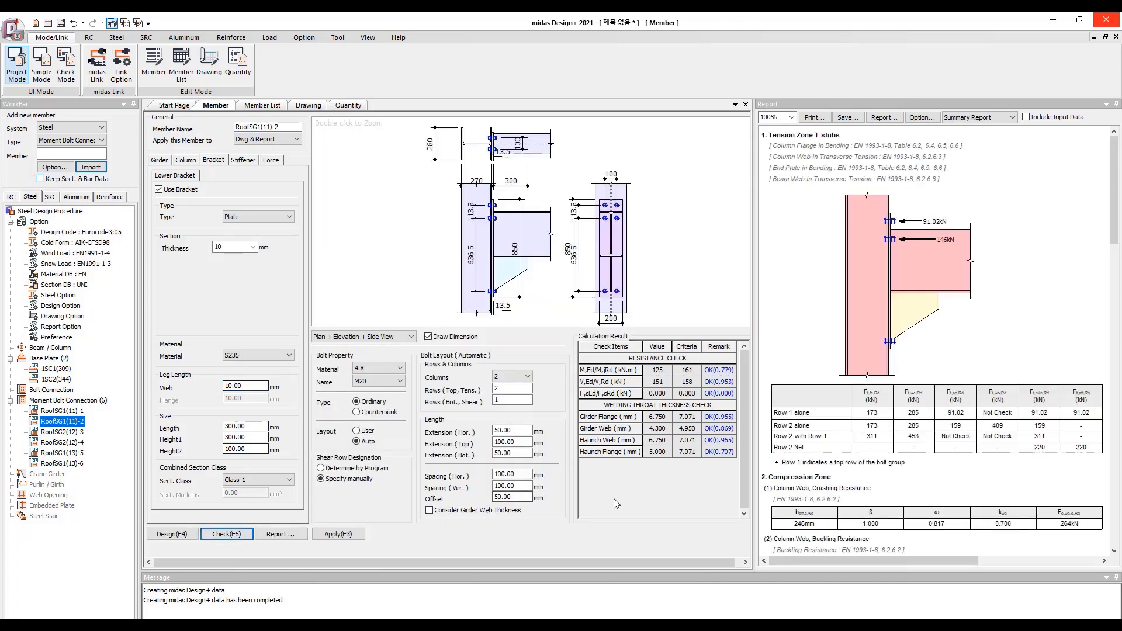
Open connection RoofSG2(12)-3, switch to midas Gen, select the two middle columns to identify them, and clear the selection
{"action": "left_click", "coordinate": [62, 433]}
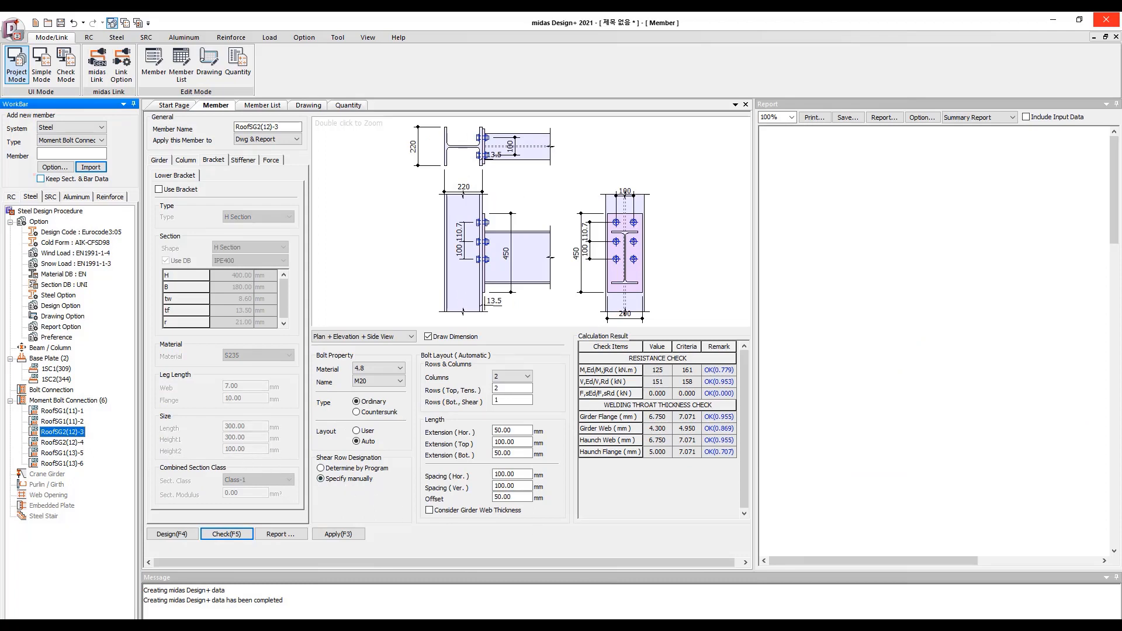
{"action": "key", "text": "alt+Tab"}
{"action": "left_click", "coordinate": [507, 205]}
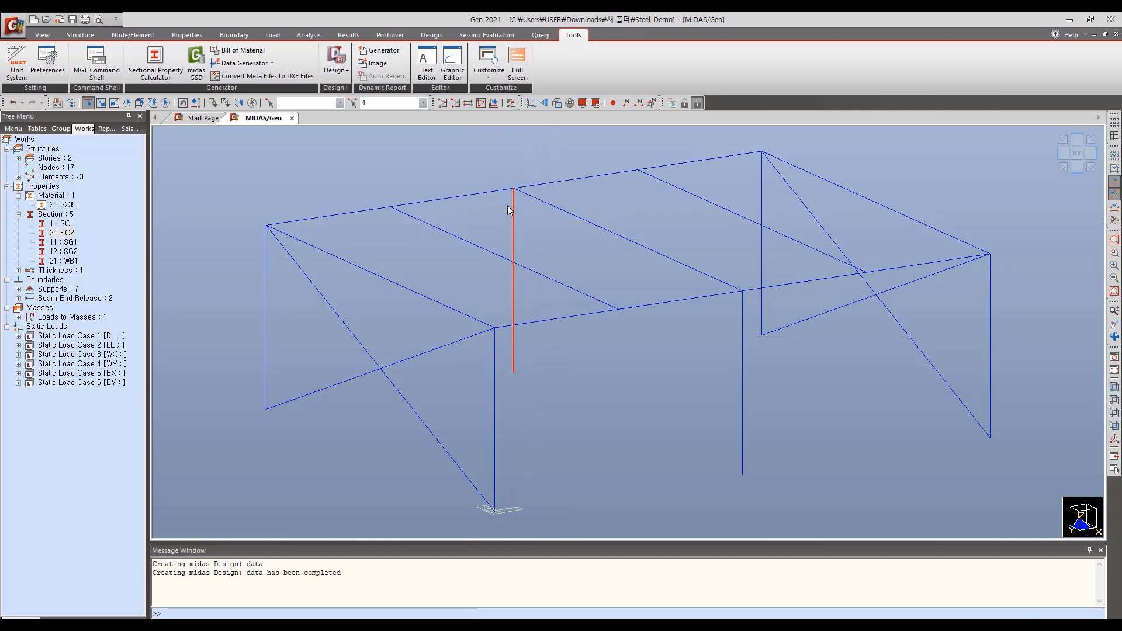
{"action": "left_click", "coordinate": [252, 103]}
{"action": "left_click", "coordinate": [742, 373]}
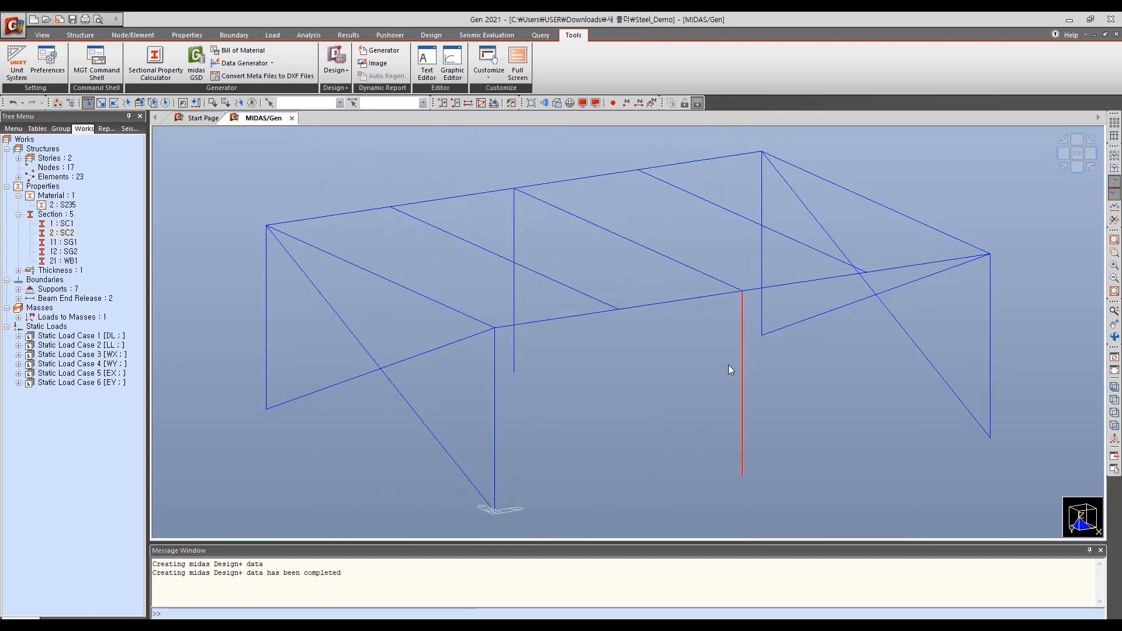
{"action": "left_click", "coordinate": [514, 257]}
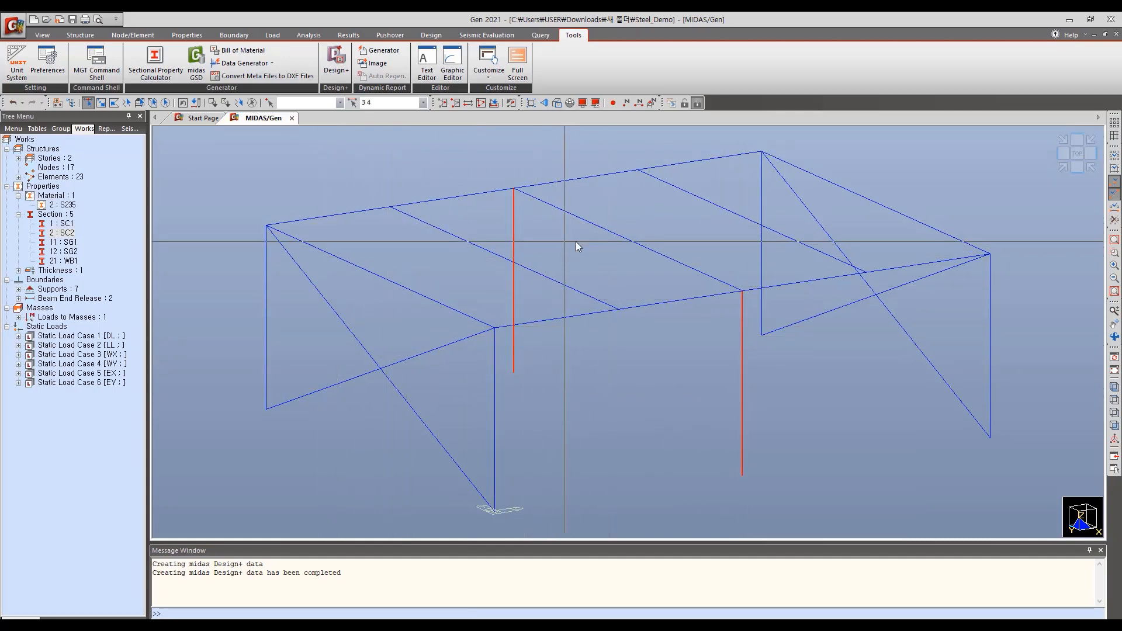
{"action": "left_click", "coordinate": [252, 103]}
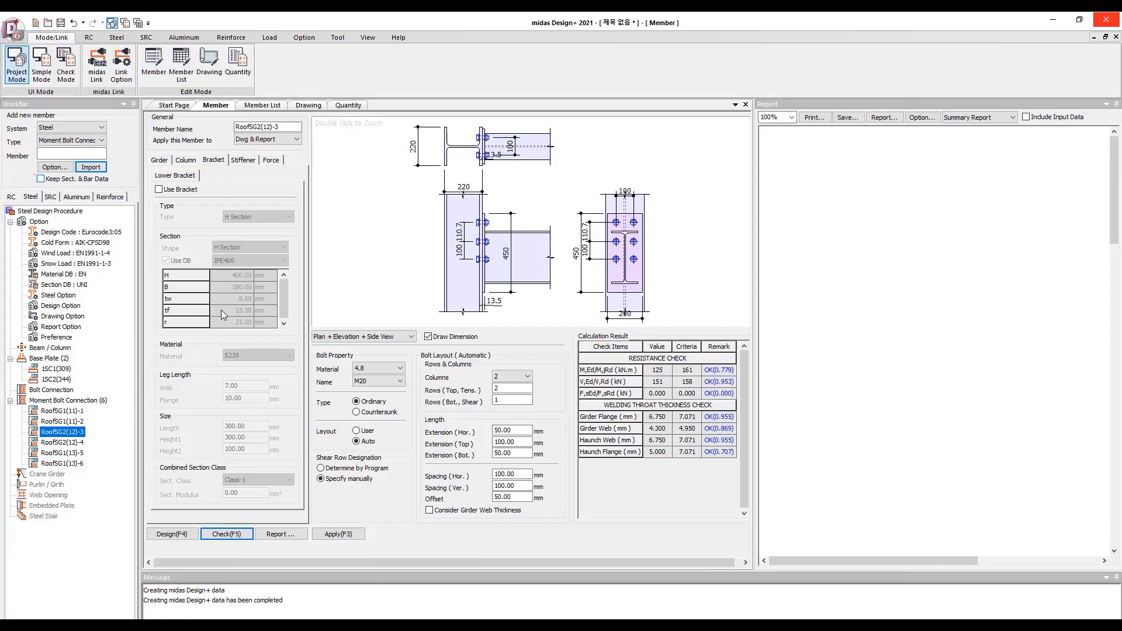
In midas Design+, set the girder leg lengths of RoofSG2(12)-3 to 7 mm web and 10 mm flange, and check the connection
{"action": "left_click", "coordinate": [160, 160]}
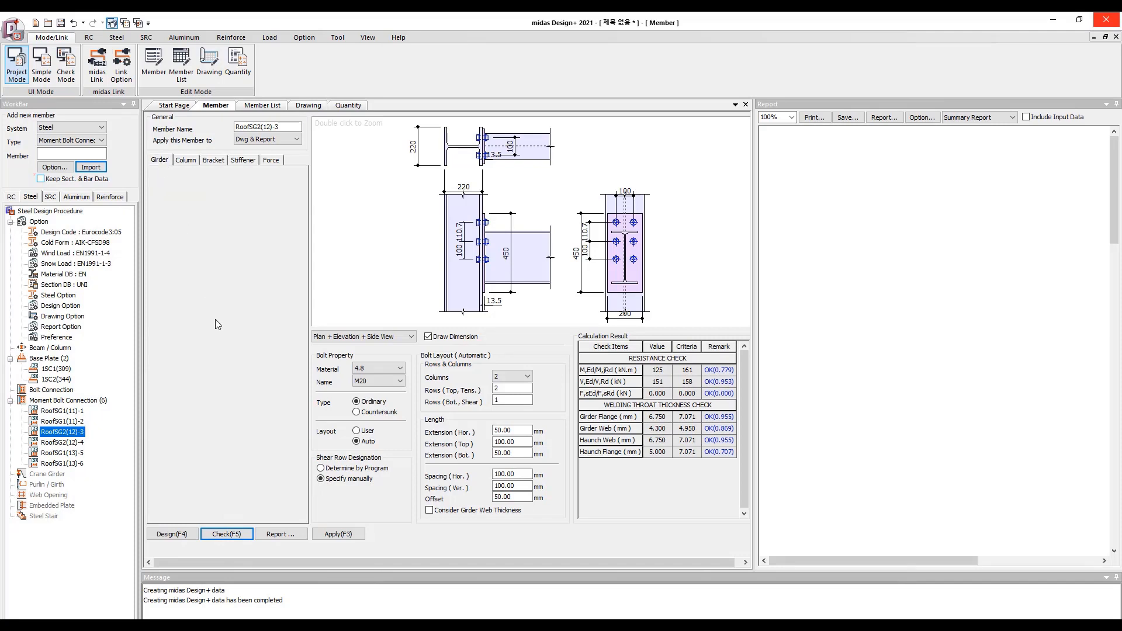
{"action": "double_click", "coordinate": [244, 408]}
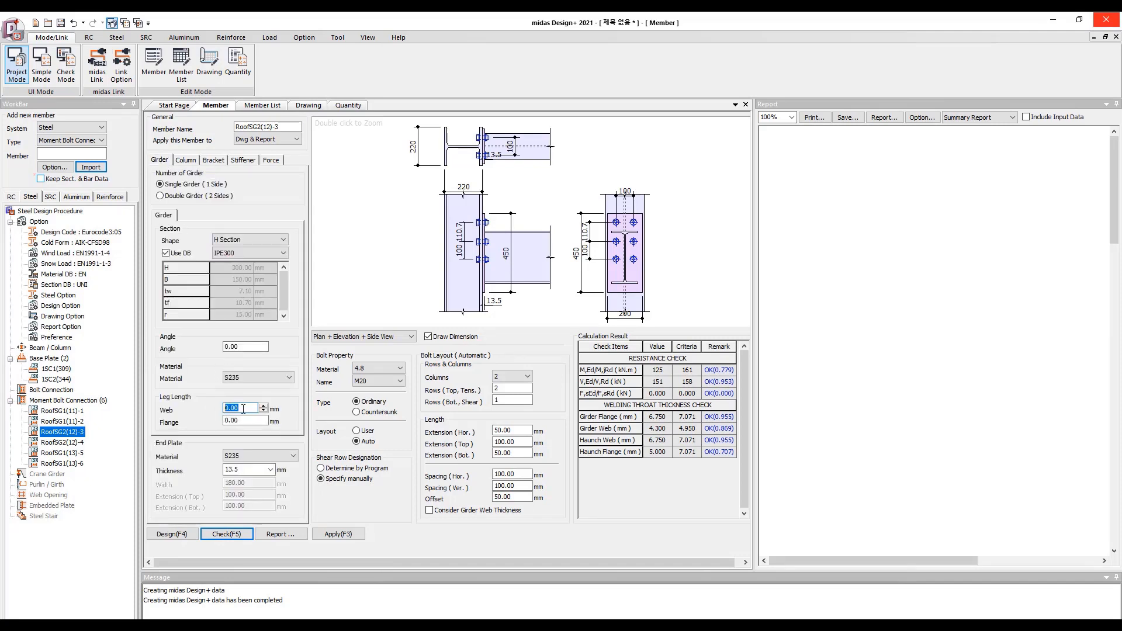
{"action": "type", "text": "7"}
{"action": "double_click", "coordinate": [242, 421]}
{"action": "type", "text": "10"}
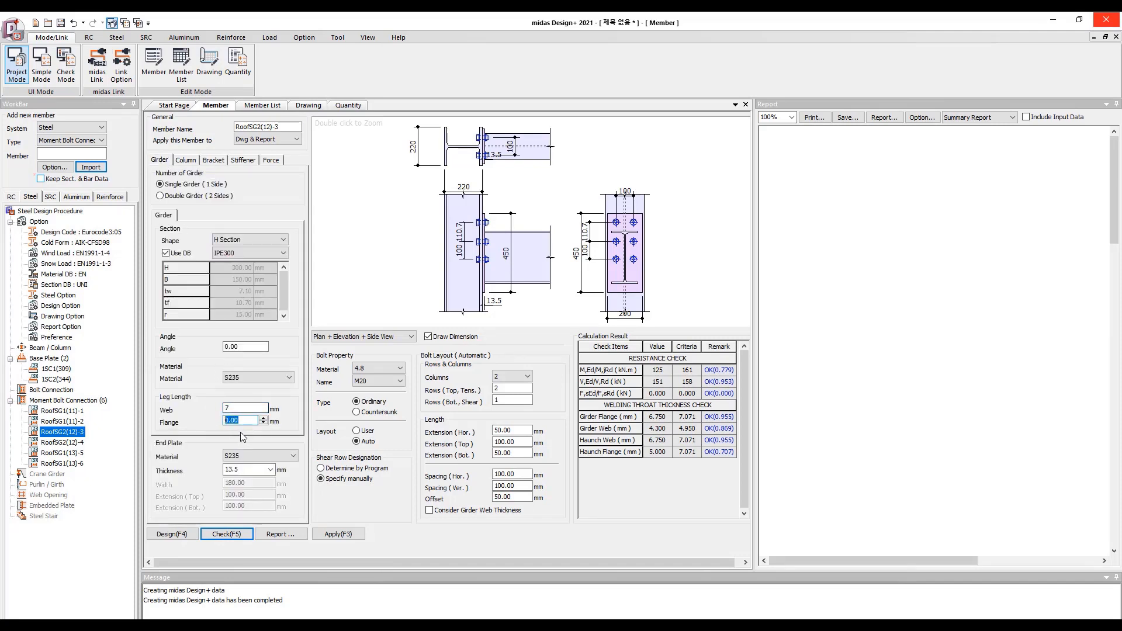
{"action": "left_click", "coordinate": [233, 534]}
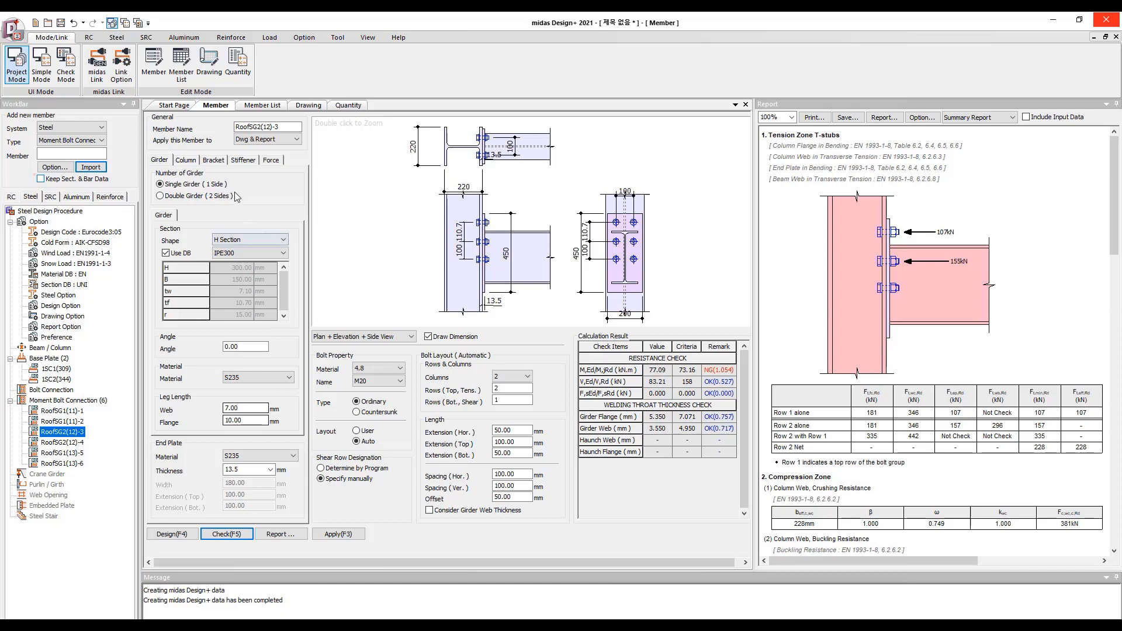
Enable an IPE400 H-section lower bracket on RoofSG2(12)-3 and rerun the connection check
{"action": "left_click", "coordinate": [221, 161]}
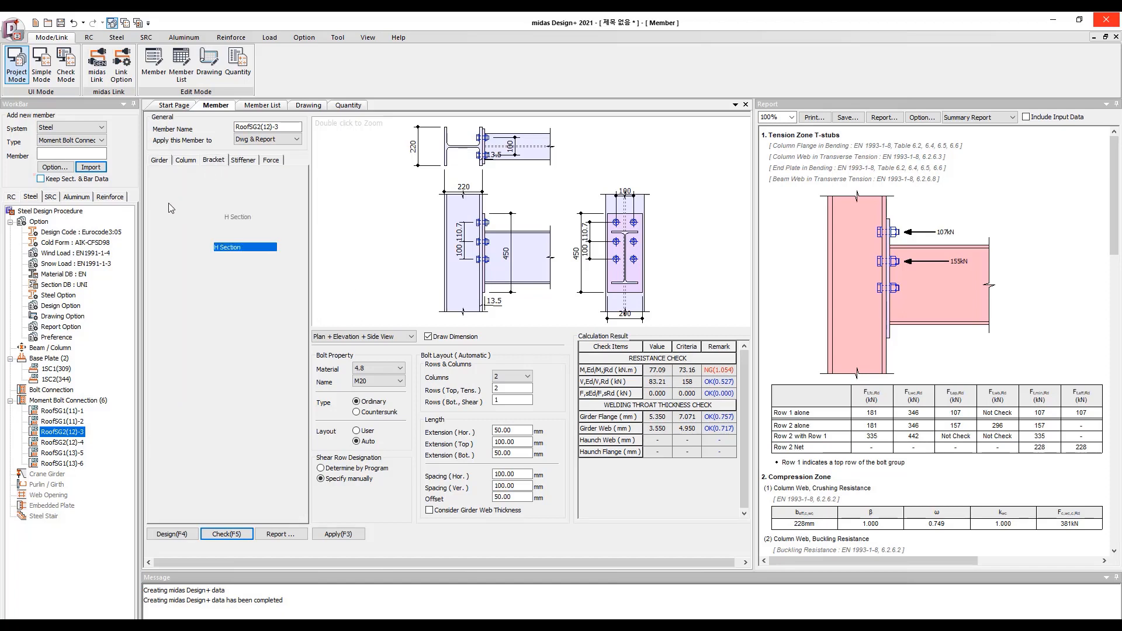
{"action": "left_click", "coordinate": [158, 189]}
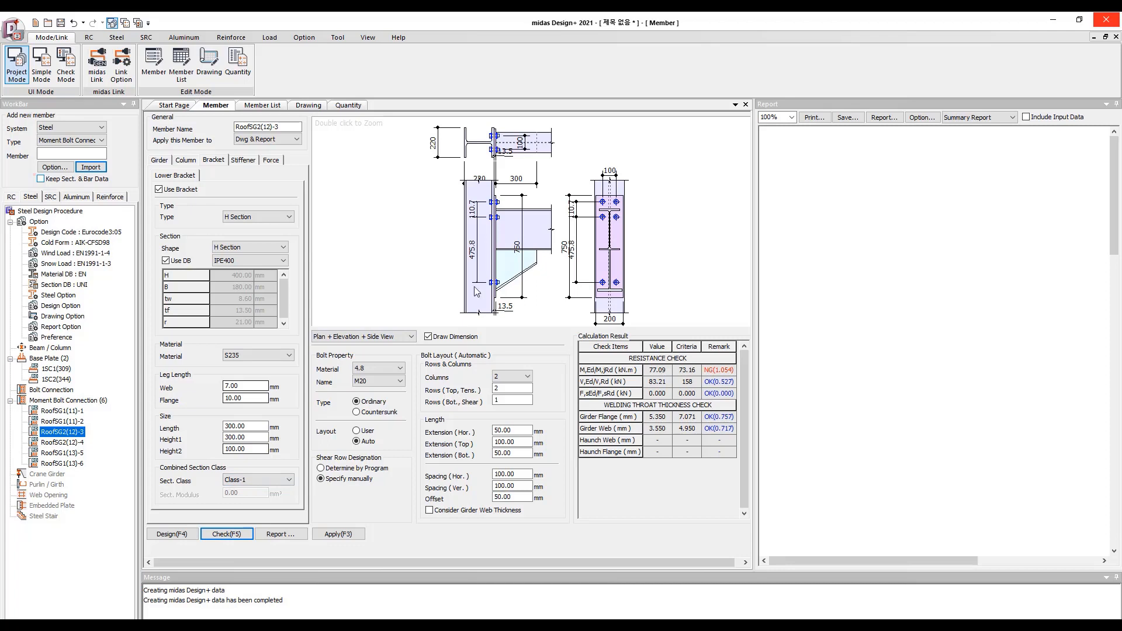
{"action": "left_click", "coordinate": [228, 534]}
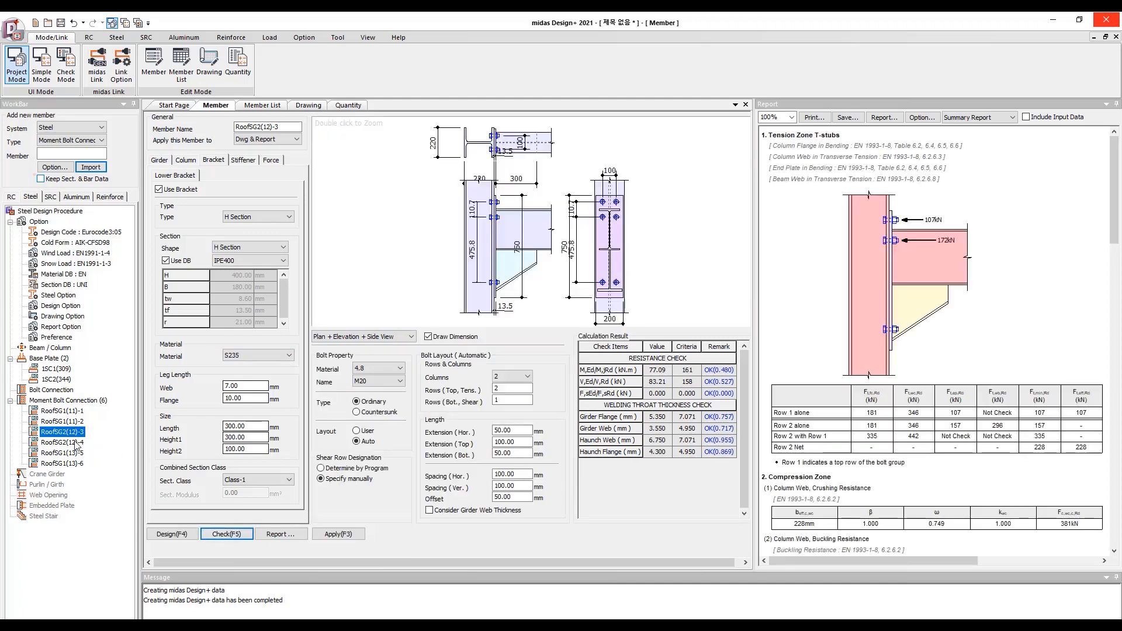
Open connection RoofSG2(12)-4 and set the girder leg lengths to 7 mm for the web and 10 mm for the flange
{"action": "left_click", "coordinate": [76, 444]}
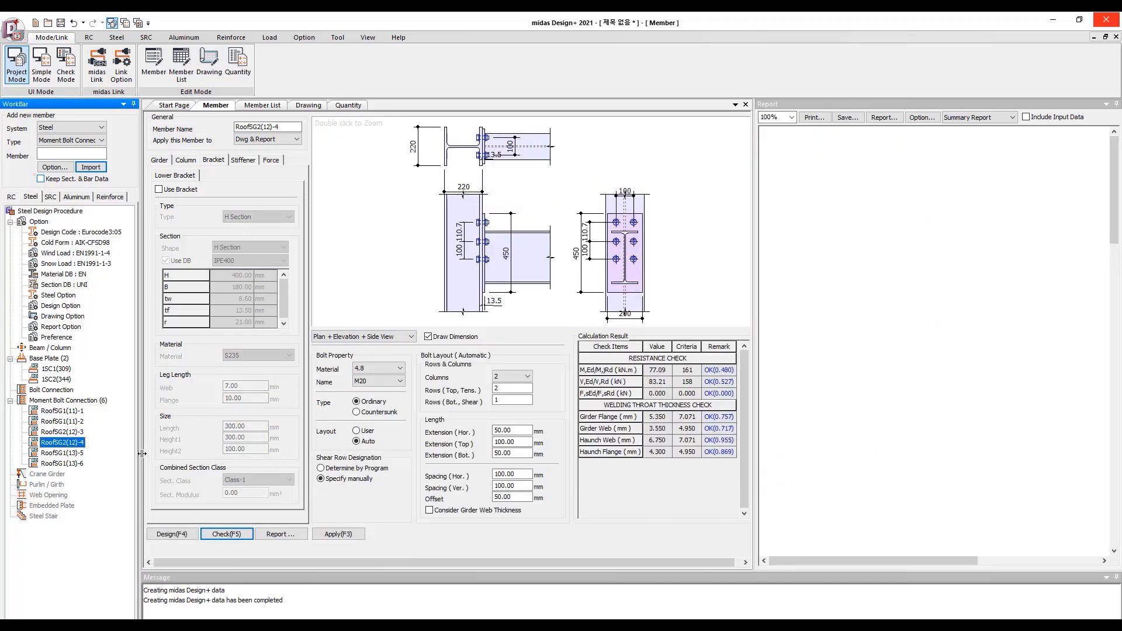
{"action": "left_click", "coordinate": [159, 160]}
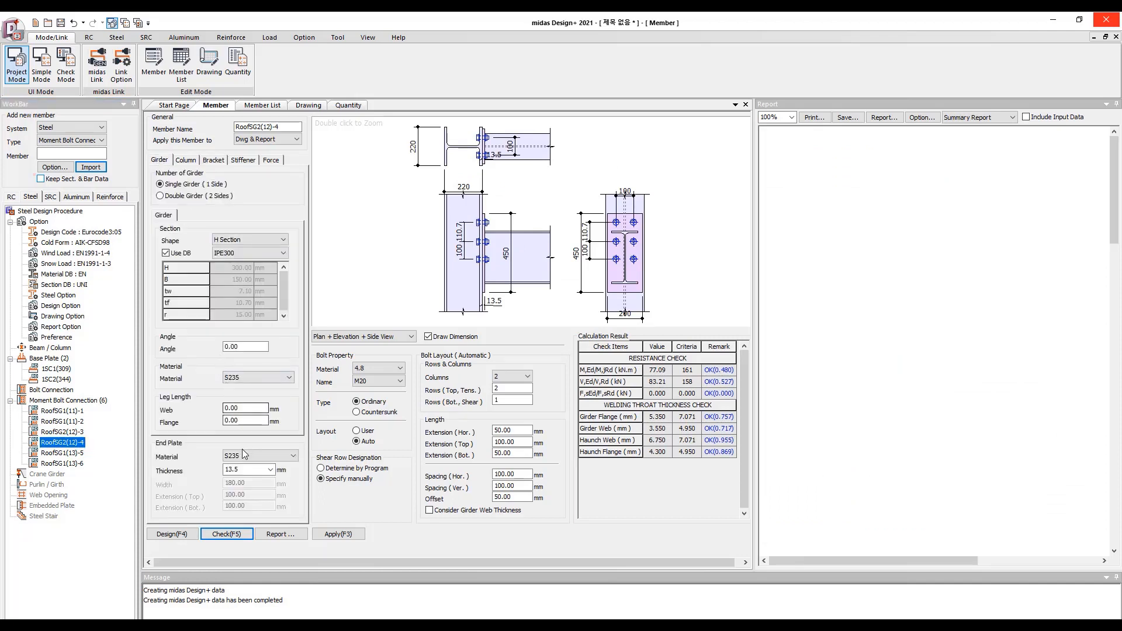
{"action": "left_click", "coordinate": [228, 409]}
{"action": "type", "text": "7"}
{"action": "key", "text": "Tab"}
{"action": "type", "text": "10"}
Enable an IPE400 H-section lower bracket on RoofSG2(12)-4 and check the connection
{"action": "left_click", "coordinate": [187, 161]}
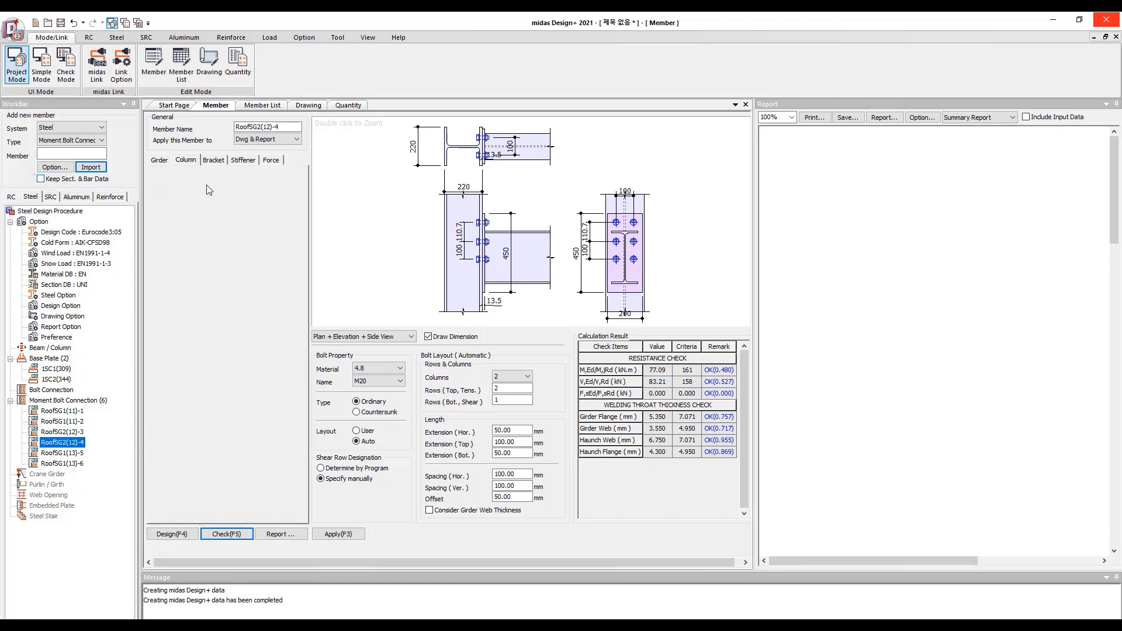
{"action": "left_click", "coordinate": [213, 161]}
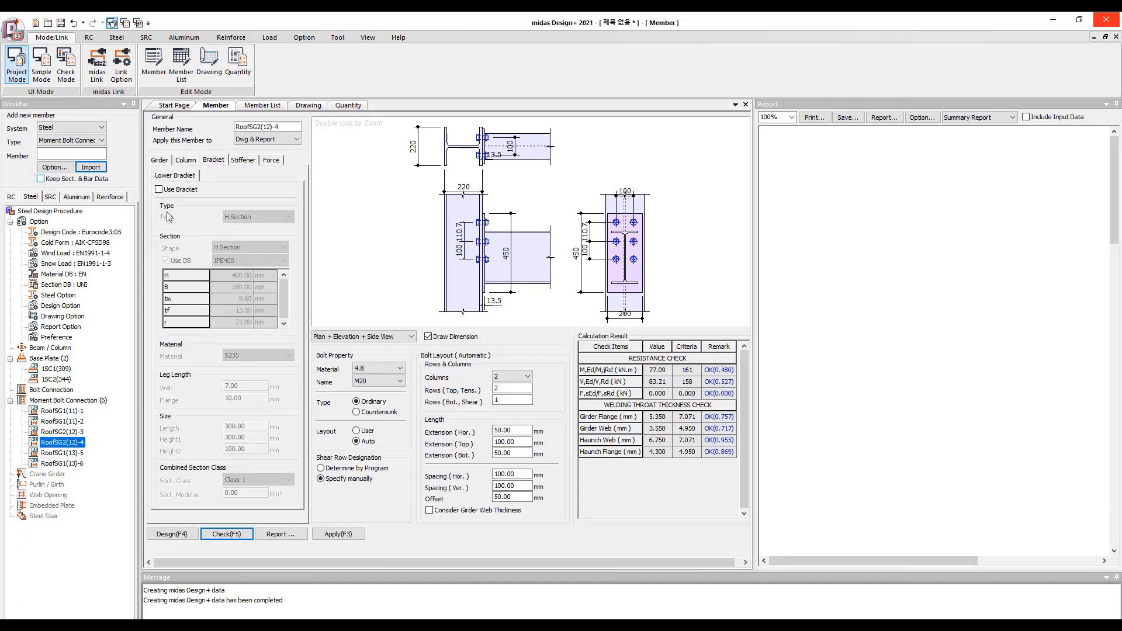
{"action": "left_click", "coordinate": [170, 192]}
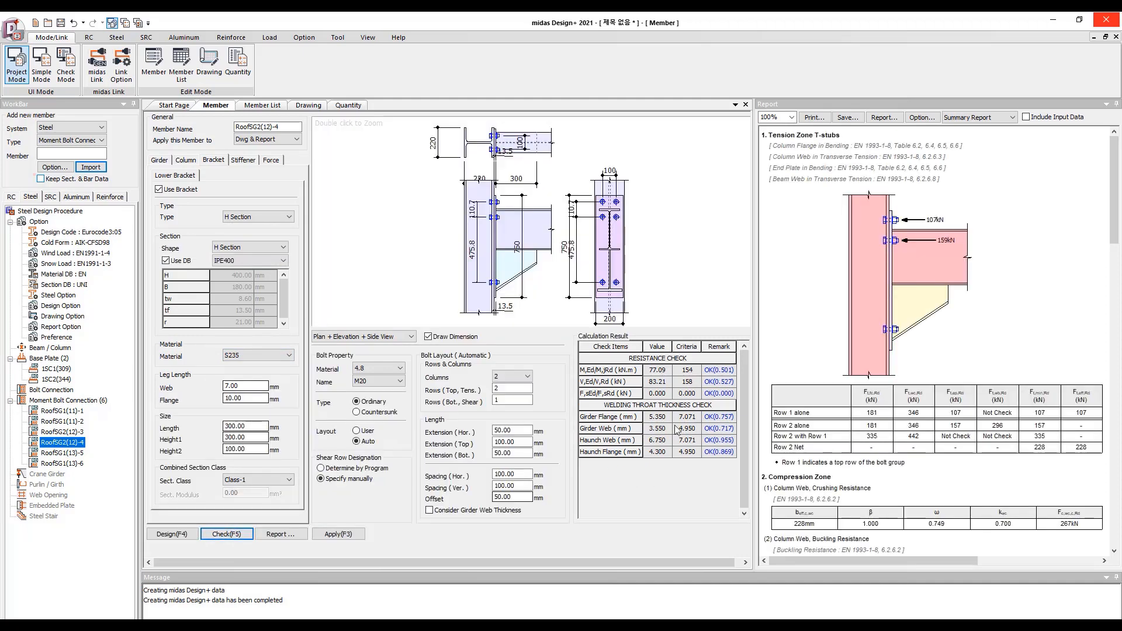
Open connection RoofSG1(13)-5, switch to midas Gen, and select the two columns 5 and 6 at the frame's far end
{"action": "left_click", "coordinate": [73, 456]}
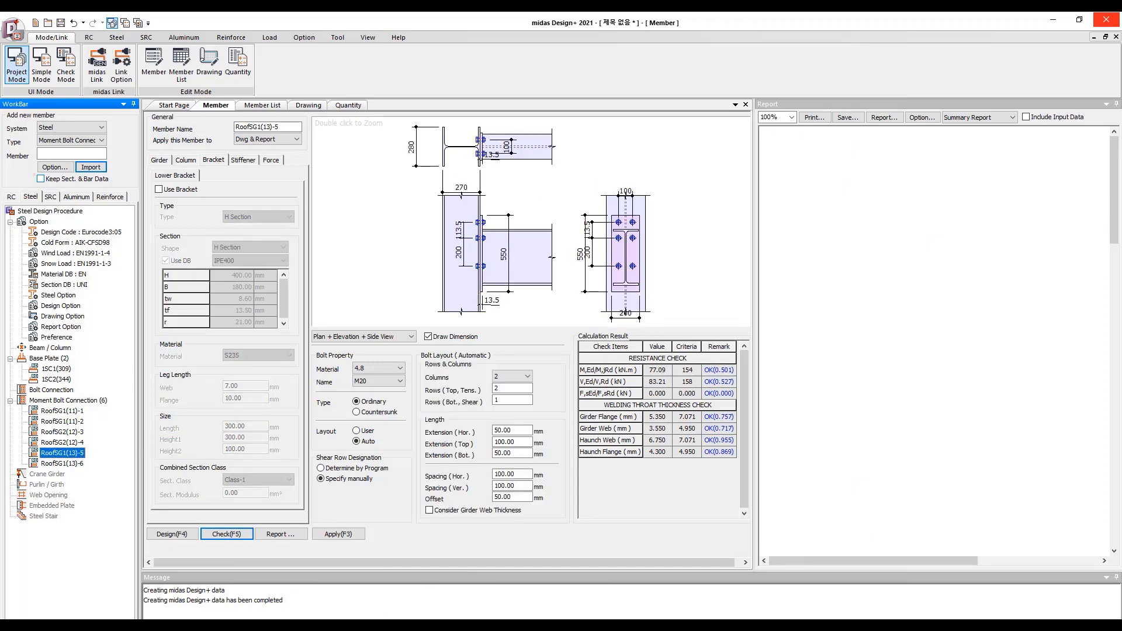
{"action": "key", "text": "alt+Tab"}
{"action": "left_click", "coordinate": [762, 220]}
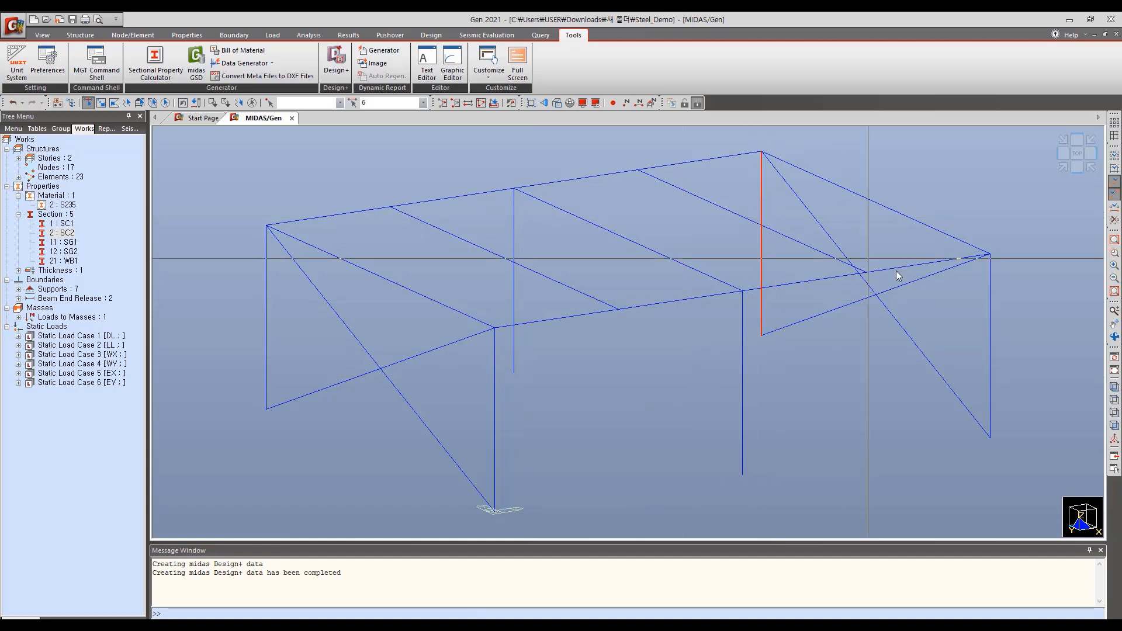
{"action": "left_click", "coordinate": [993, 319]}
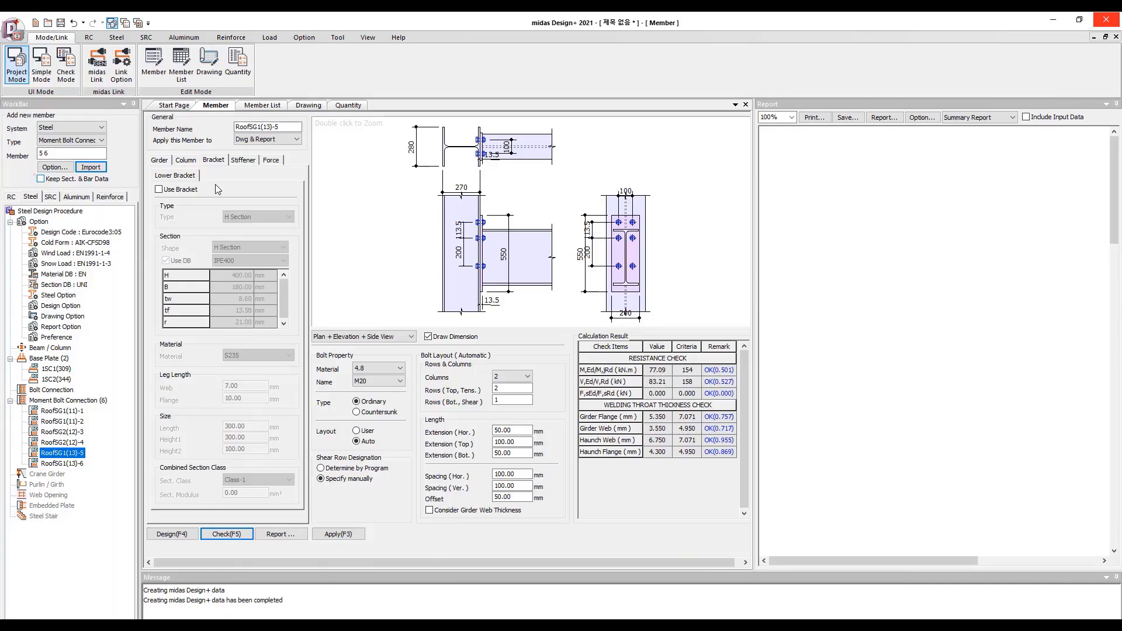
In midas Design+, enable a lower bracket on RoofSG1(13)-5 as a 10 mm thick plate
{"action": "left_click", "coordinate": [162, 191]}
{"action": "left_click", "coordinate": [243, 218]}
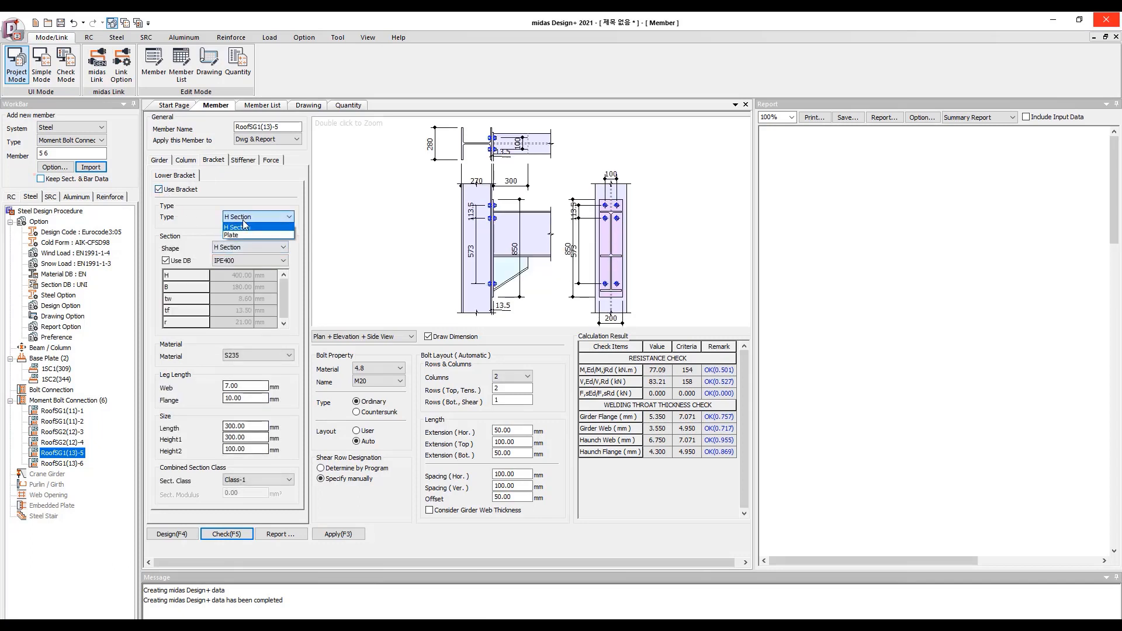
{"action": "left_click", "coordinate": [244, 236]}
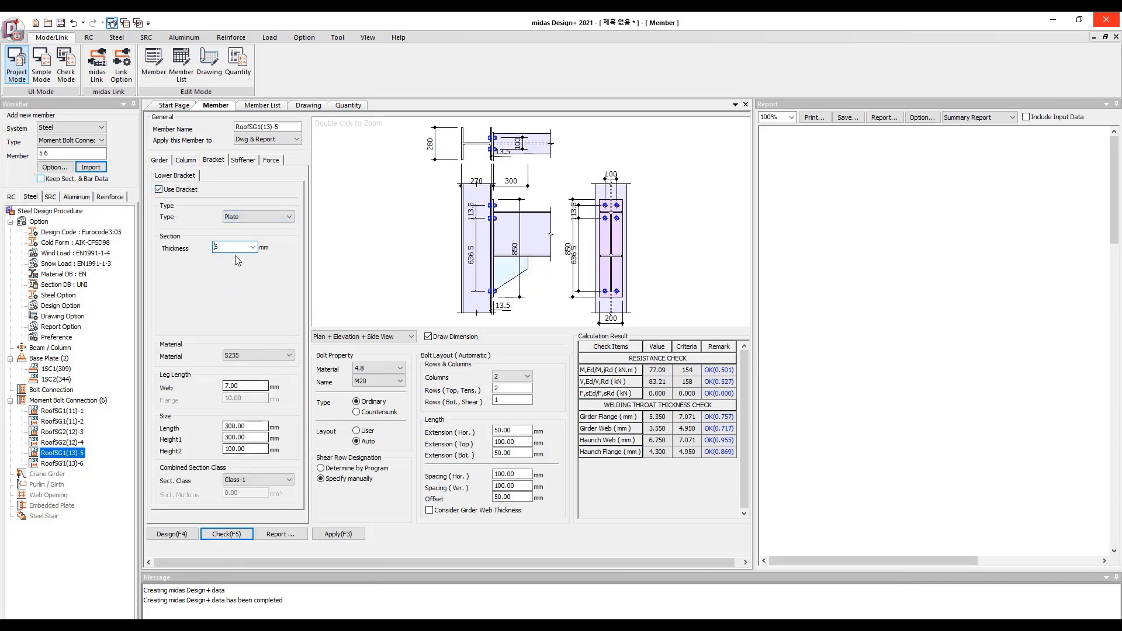
{"action": "type", "text": "10"}
Set the girder leg lengths of RoofSG1(13)-5 to 7 mm web and 10 mm flange, and check the connection
{"action": "left_click", "coordinate": [160, 160]}
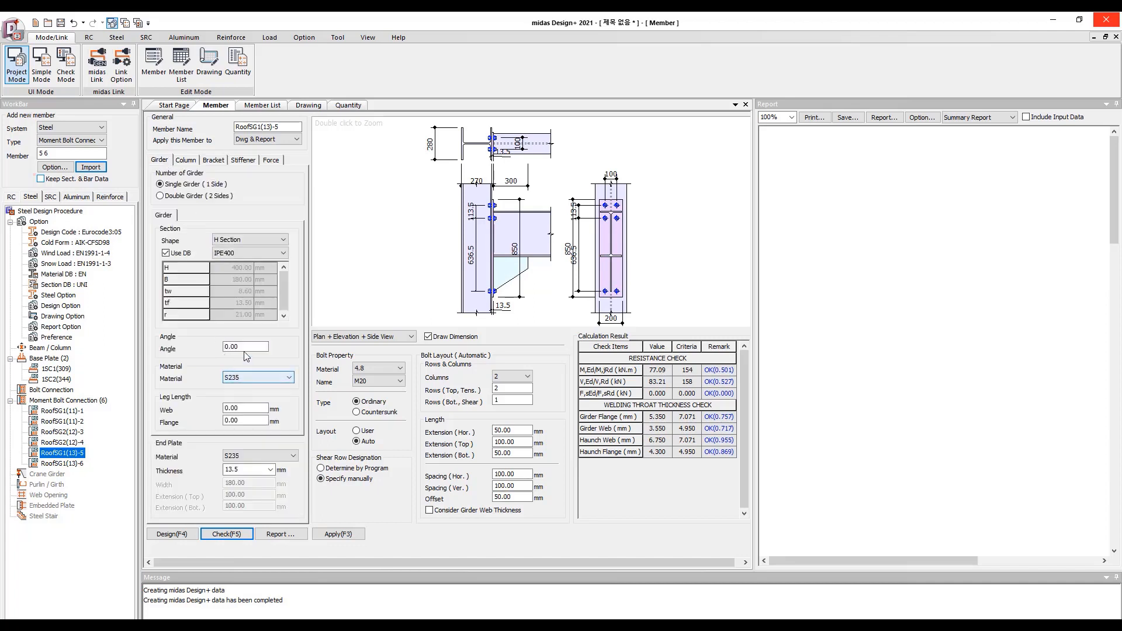
{"action": "left_click", "coordinate": [244, 410]}
{"action": "type", "text": "7"}
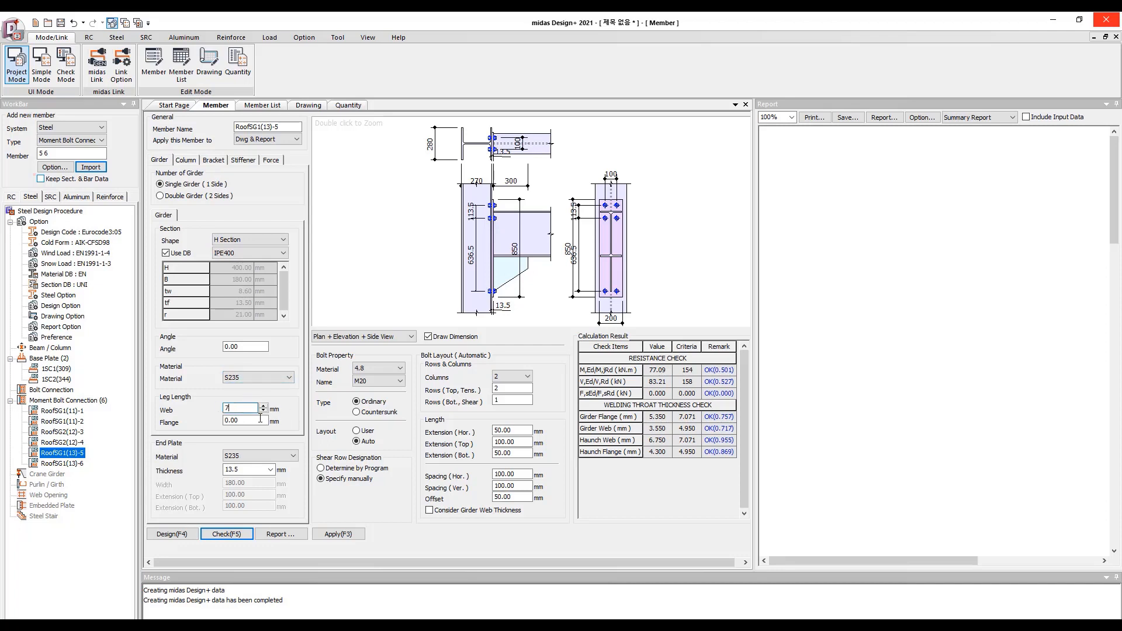
{"action": "left_click", "coordinate": [260, 419]}
{"action": "type", "text": "10"}
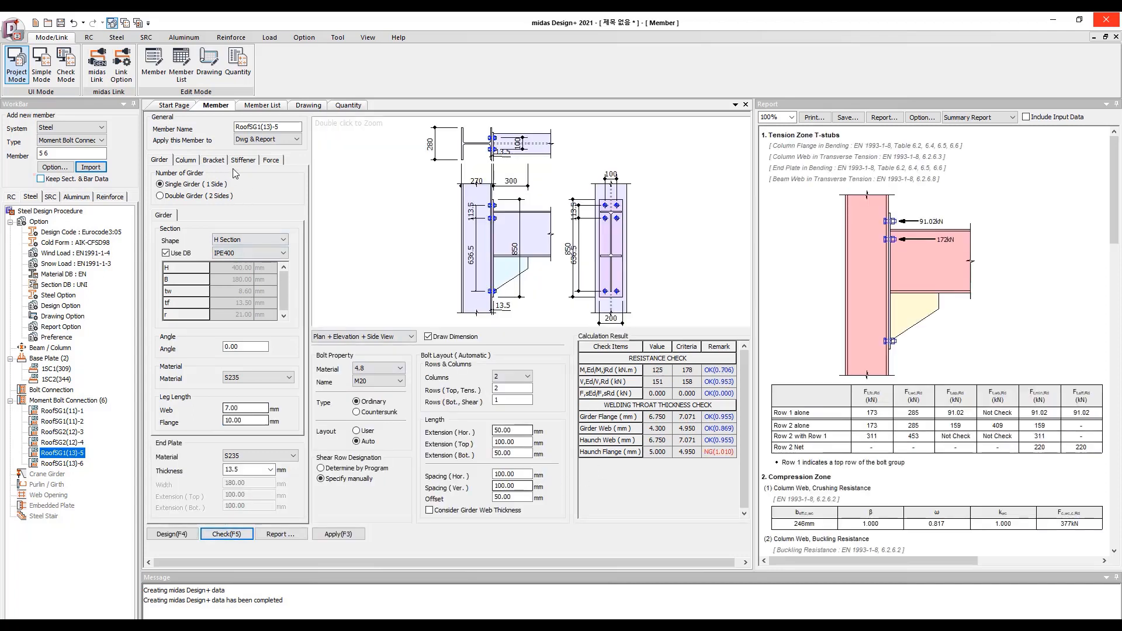
Set the lower bracket's web leg length on RoofSG1(13)-5 to 10 mm and check the connection
{"action": "left_click", "coordinate": [214, 161]}
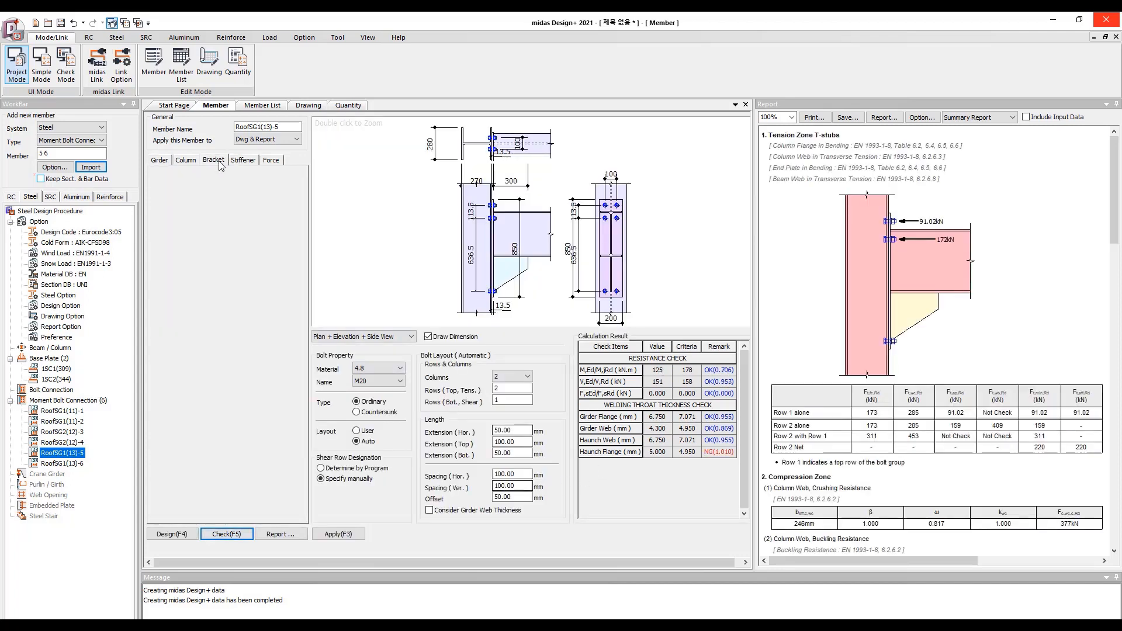
{"action": "left_click", "coordinate": [235, 386]}
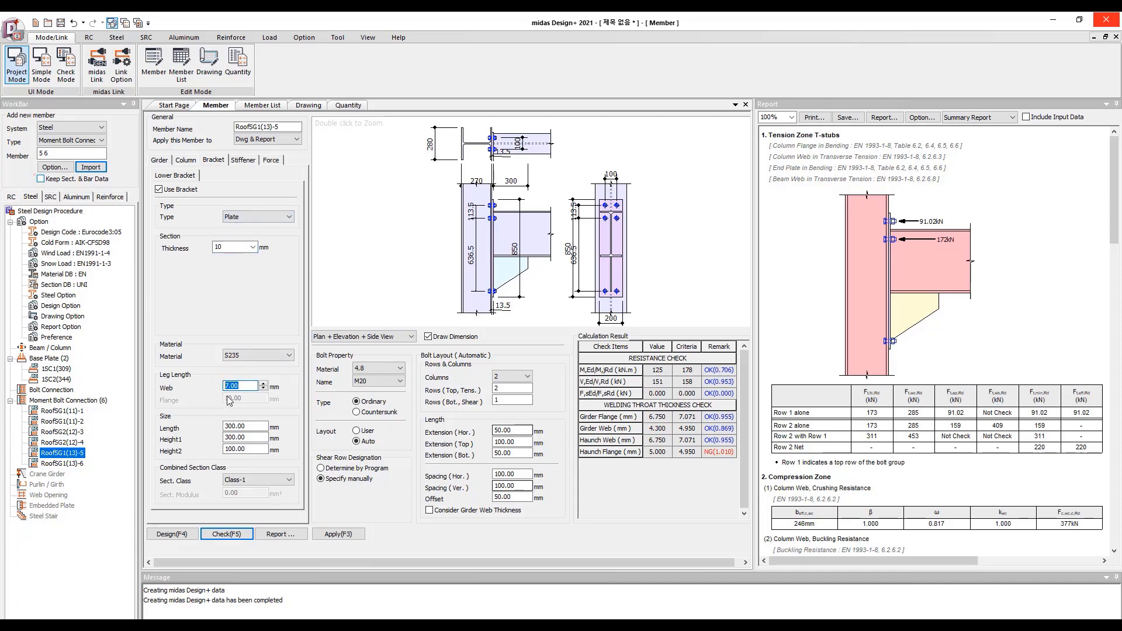
{"action": "type", "text": "10"}
{"action": "left_click", "coordinate": [225, 534]}
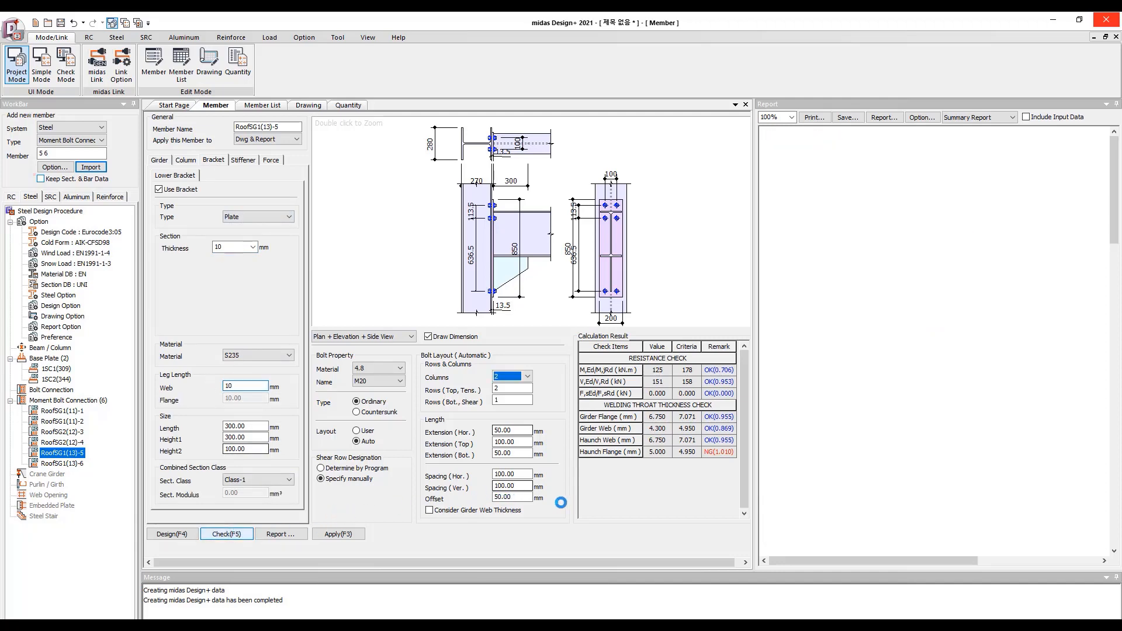
Open connection RoofSG1(13)-6 and set its girder leg lengths to 7 mm web and 10 mm flange
{"action": "left_click", "coordinate": [80, 464]}
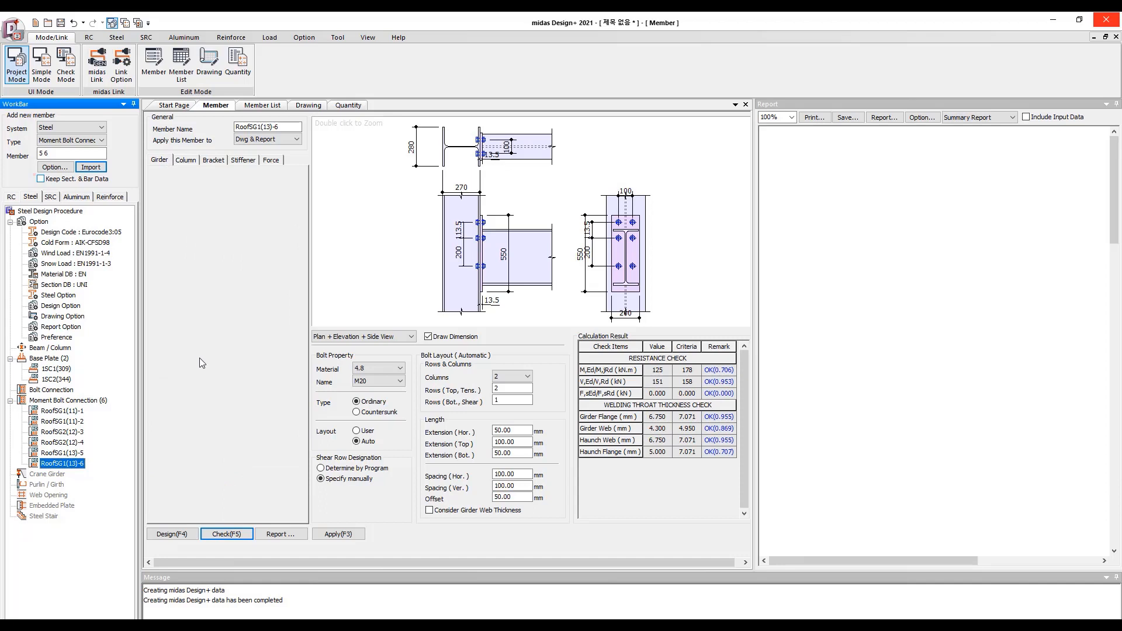
{"action": "left_click", "coordinate": [242, 408]}
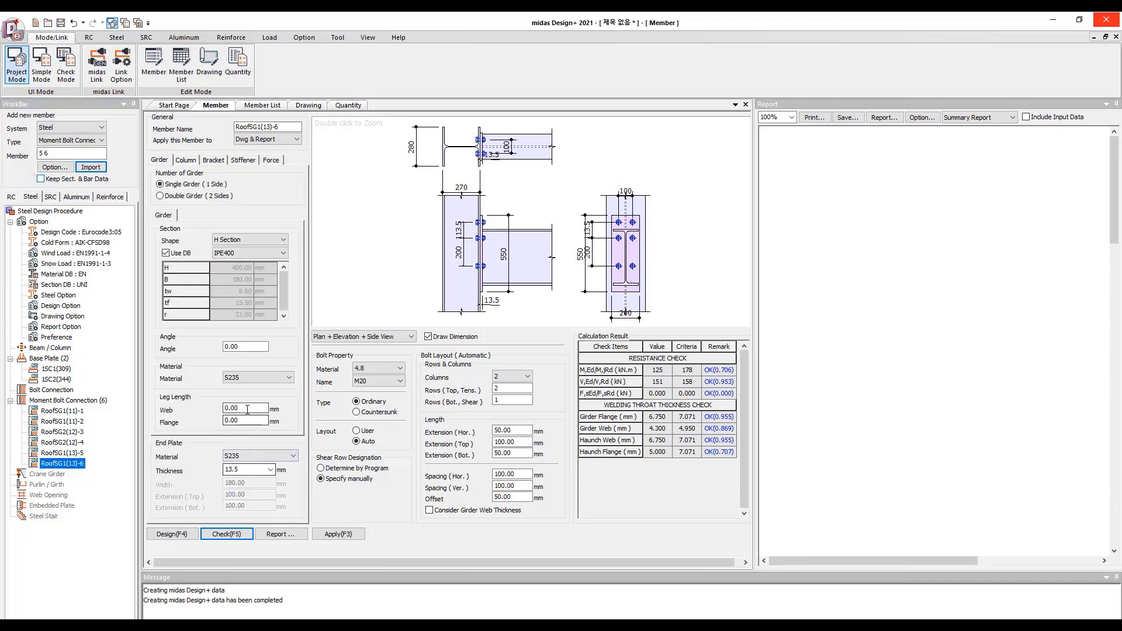
{"action": "double_click", "coordinate": [243, 408]}
{"action": "type", "text": "7"}
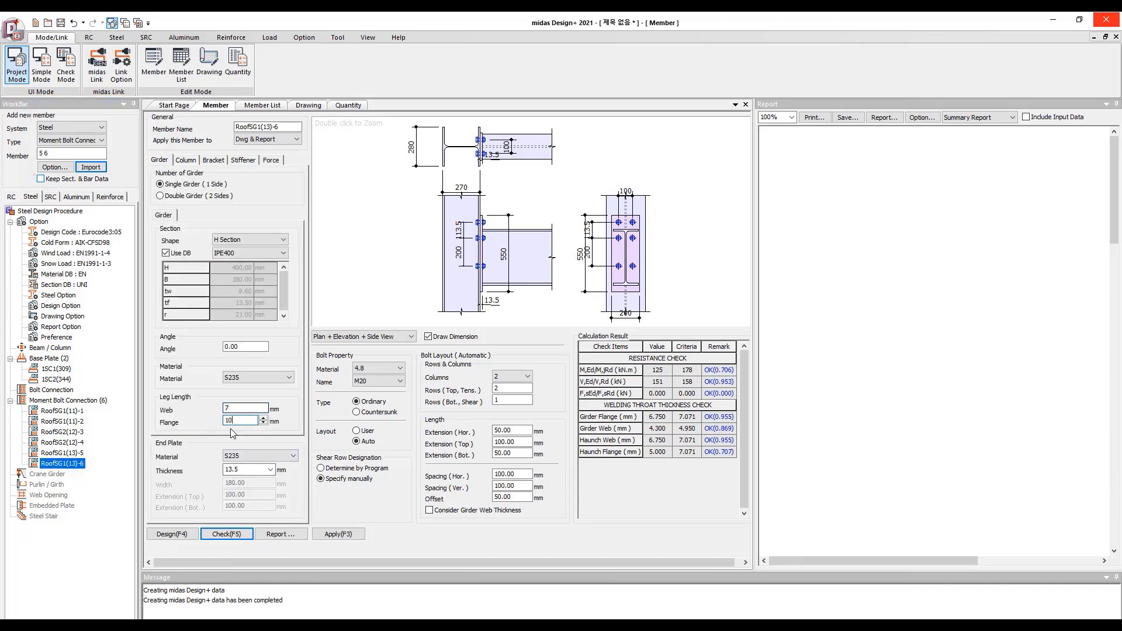
Enable a 10 mm thick plate lower bracket with 10 mm web leg length on RoofSG1(13)-6, and check the connection
{"action": "left_click", "coordinate": [214, 161]}
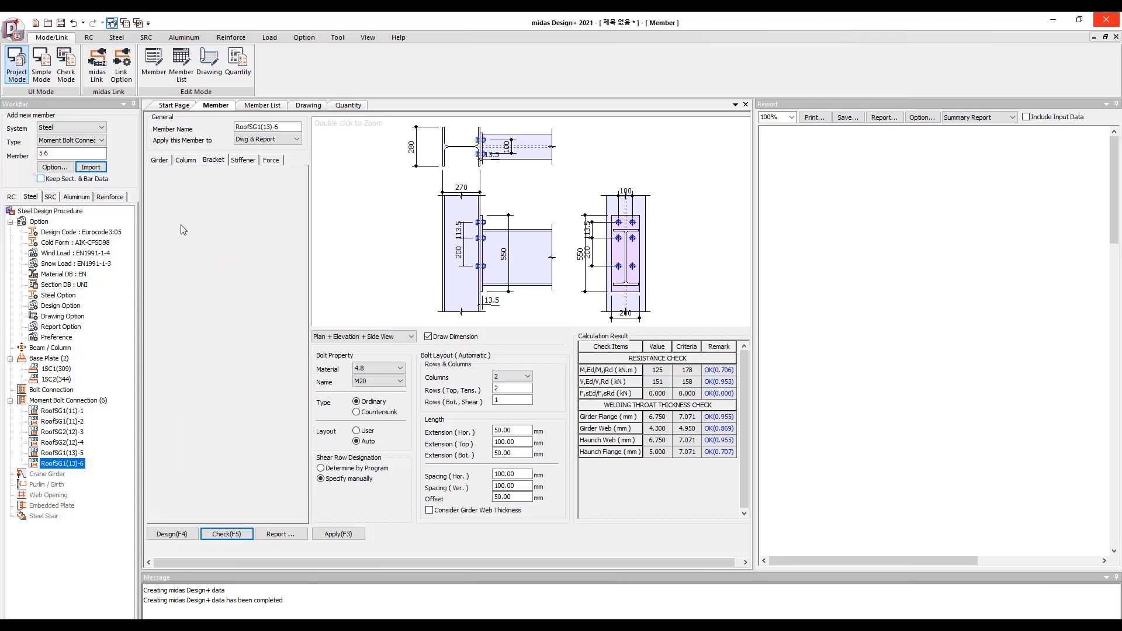
{"action": "left_click", "coordinate": [158, 190]}
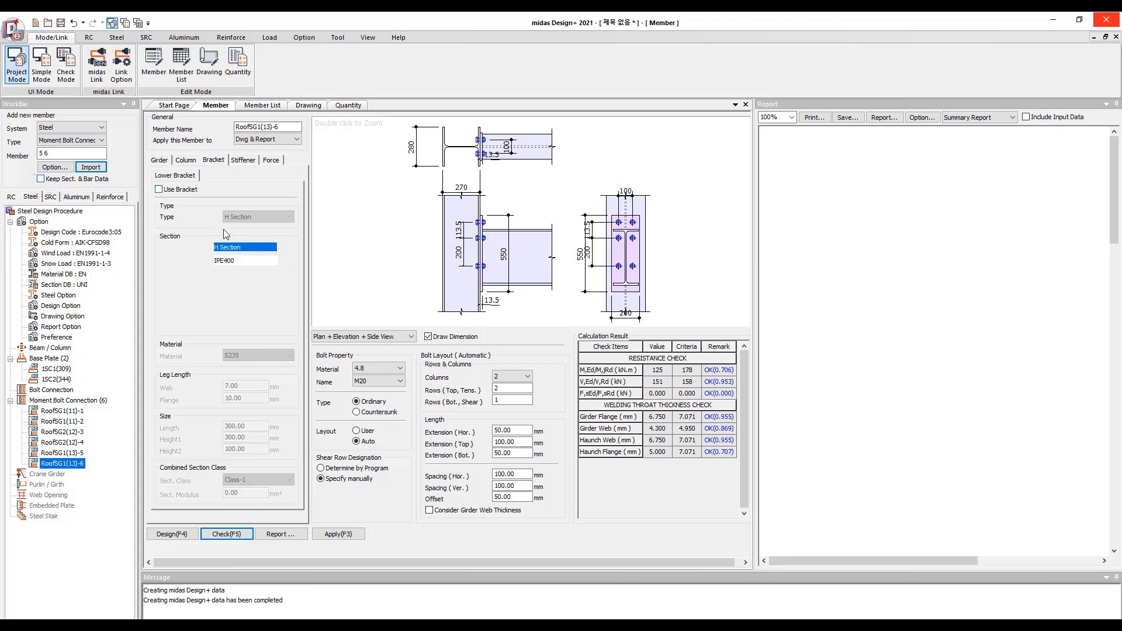
{"action": "left_click", "coordinate": [252, 217]}
{"action": "left_click", "coordinate": [253, 234]}
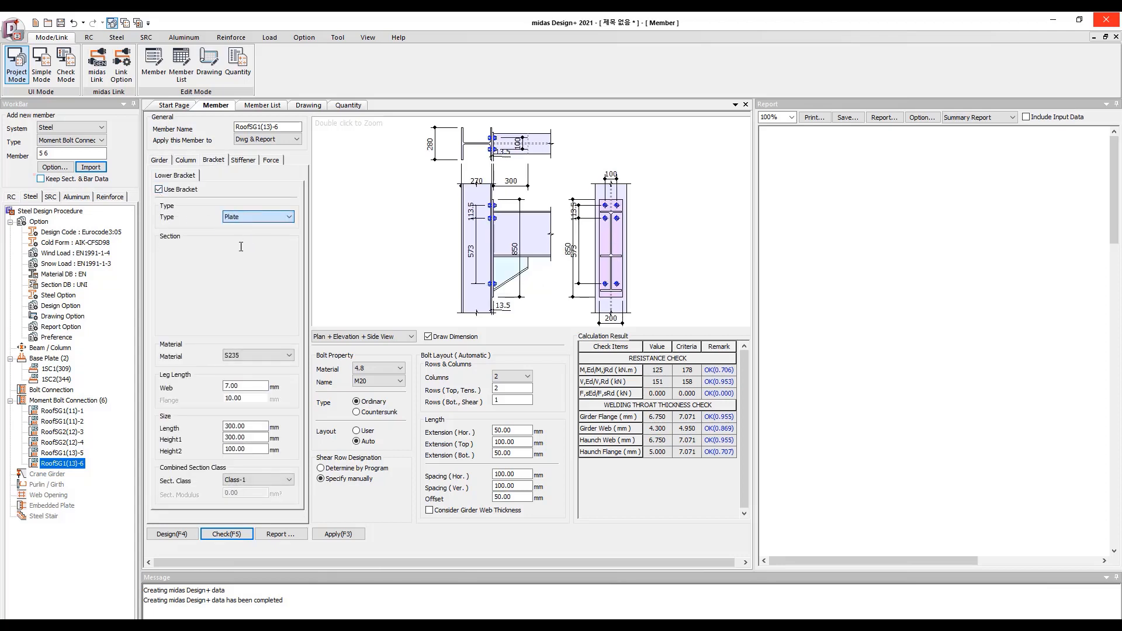
{"action": "type", "text": "10"}
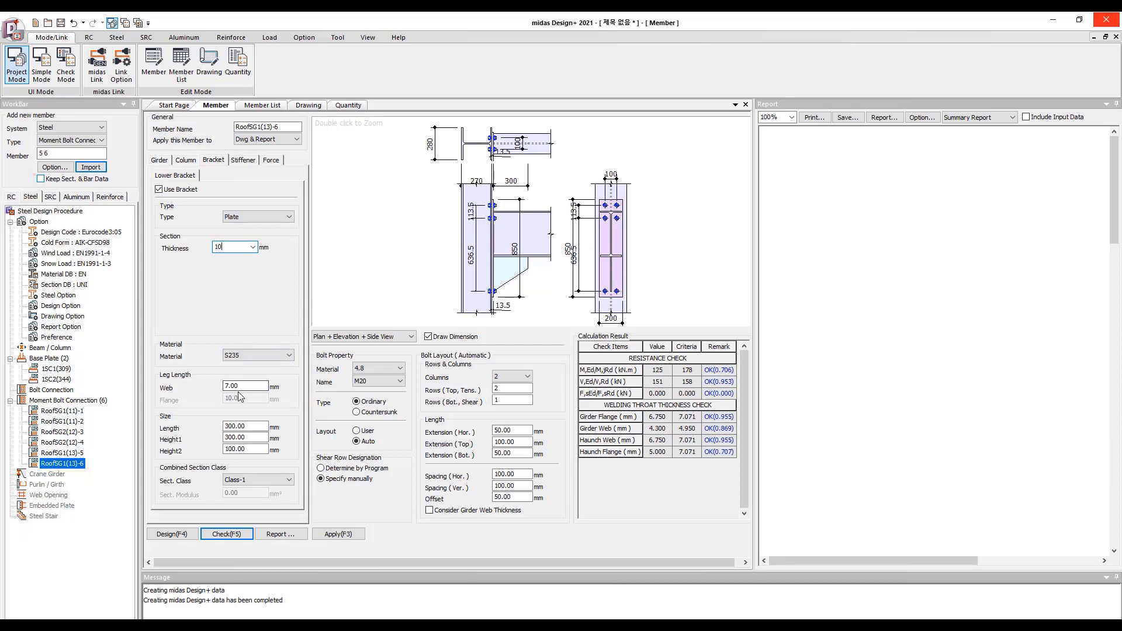
{"action": "left_click_drag", "start_coordinate": [248, 387], "coordinate": [205, 388]}
{"action": "type", "text": "10"}
{"action": "left_click", "coordinate": [232, 534]}
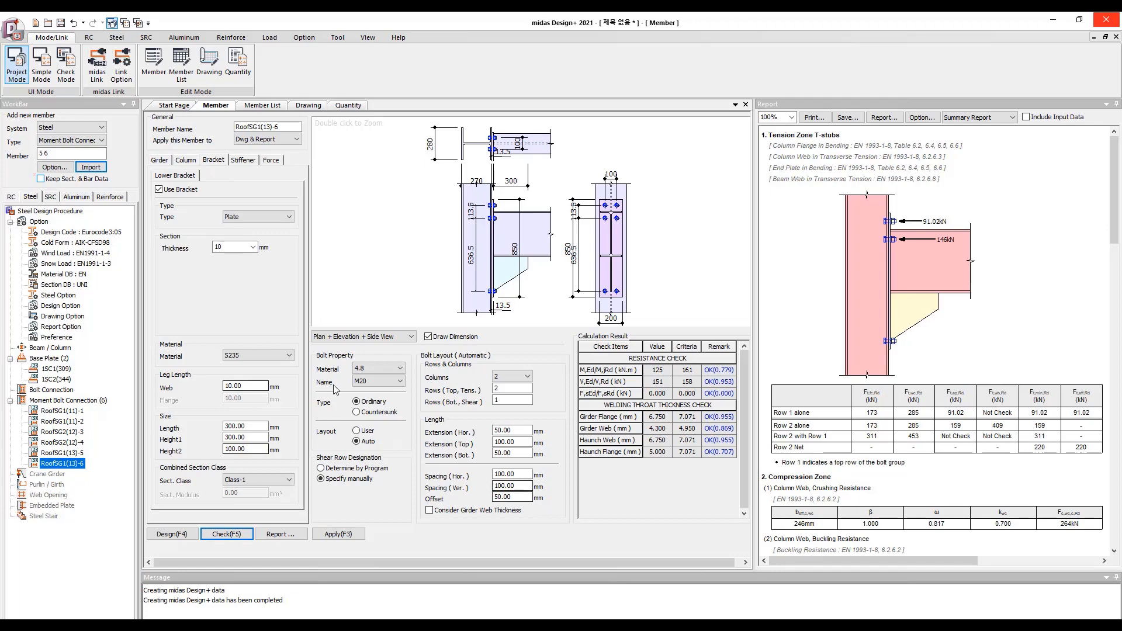
Select all six moment bolt connections in the member list and generate their detailed Word report
{"action": "left_click", "coordinate": [259, 106]}
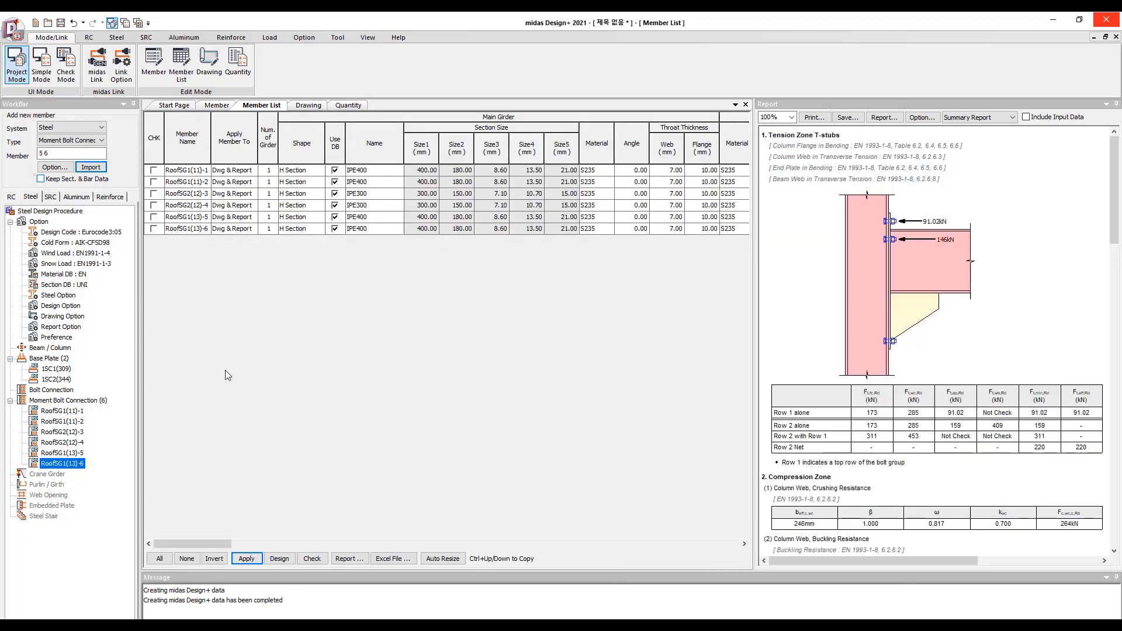
{"action": "left_click", "coordinate": [159, 559]}
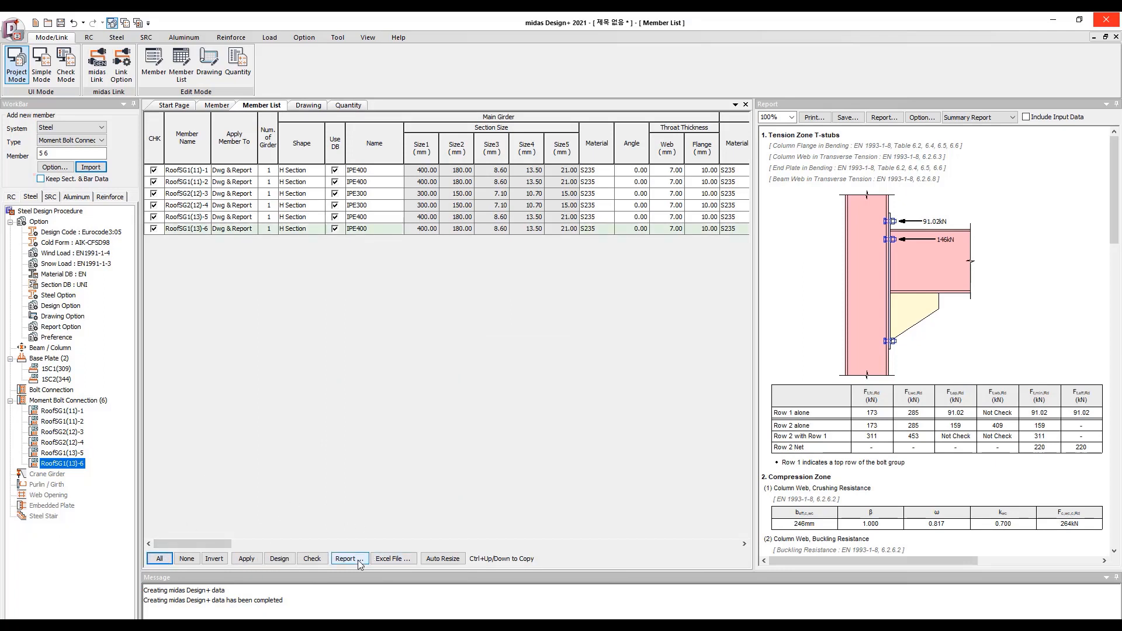
{"action": "left_click", "coordinate": [346, 559]}
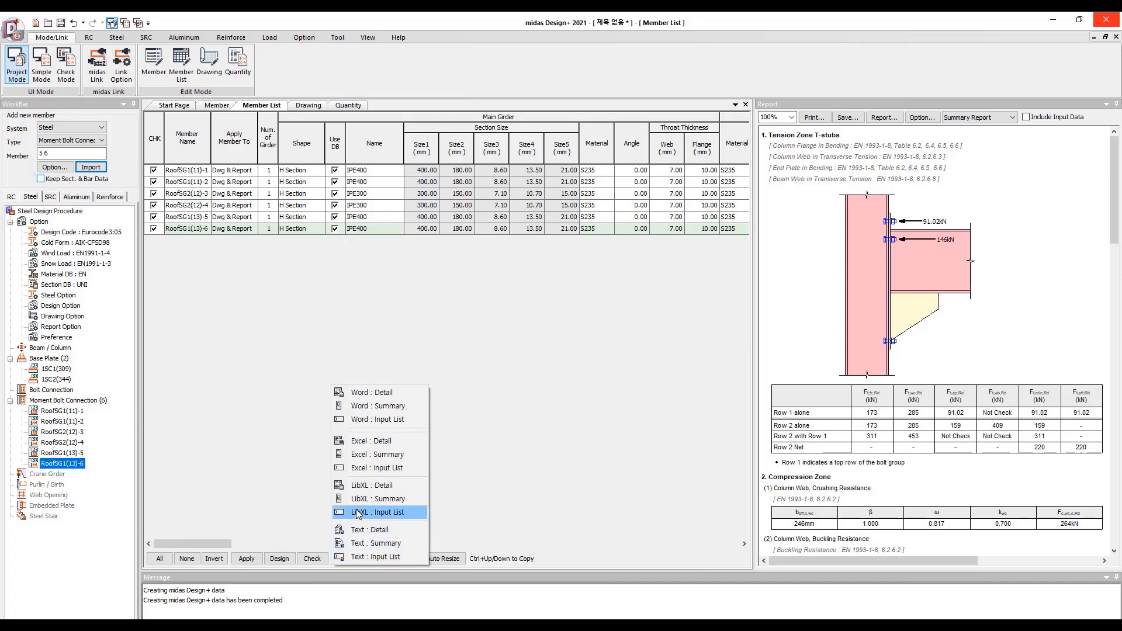
{"action": "left_click", "coordinate": [373, 393]}
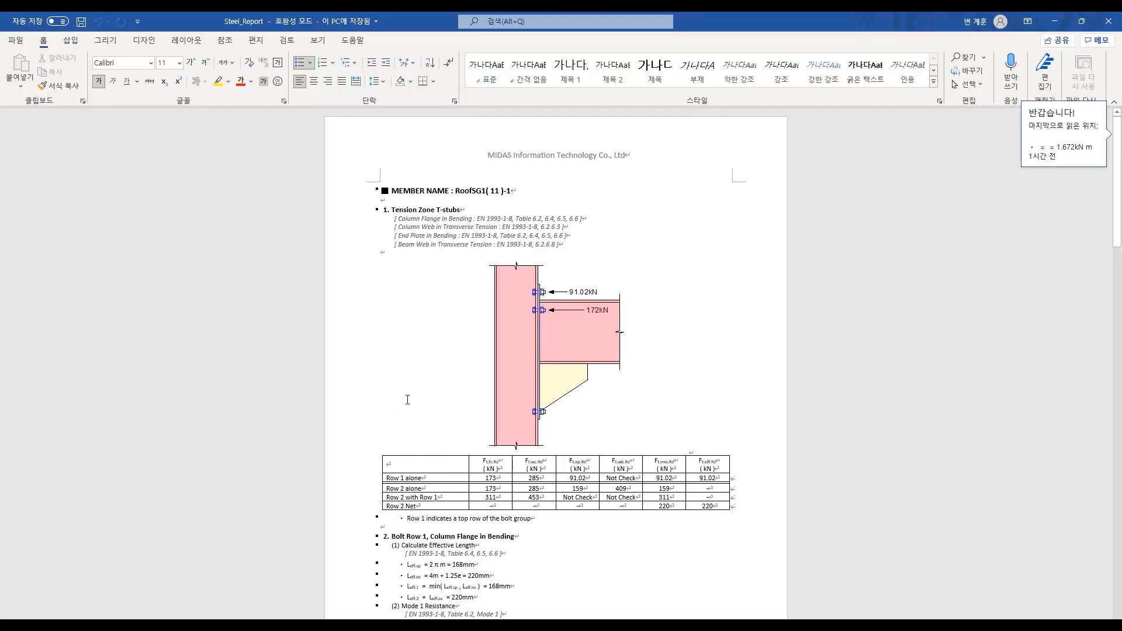
Read through the detailed Word report, examining the bolt row, compression zone, moment, shear and weld checks
{"action": "scroll", "coordinate": [602, 415], "scroll_direction": "down", "scroll_amount": 8}
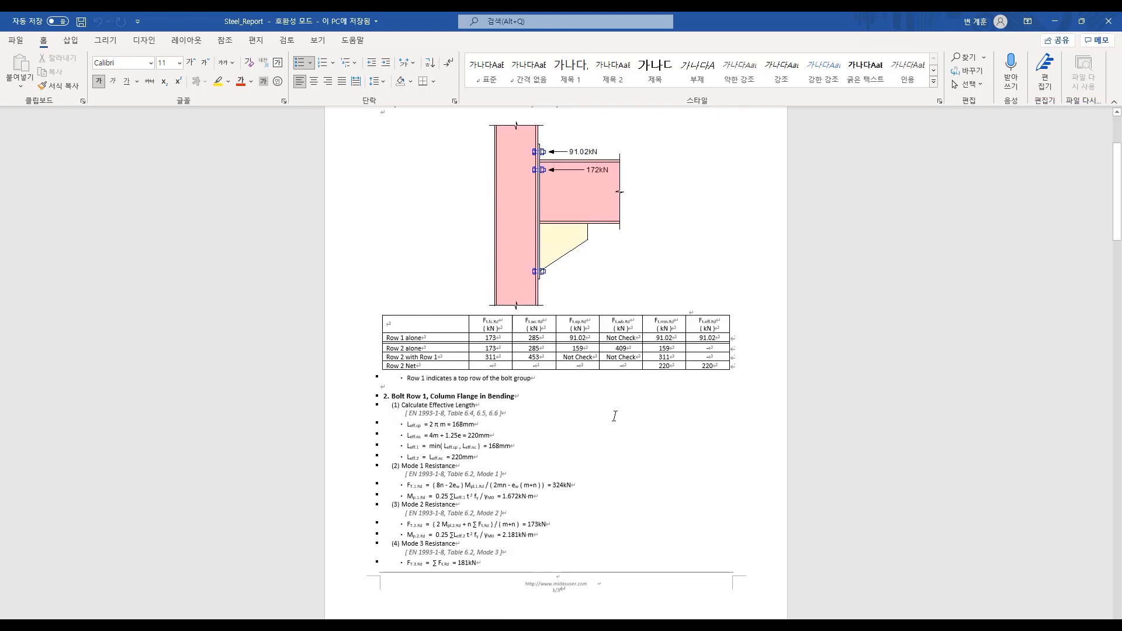
{"action": "scroll", "coordinate": [441, 254], "scroll_direction": "down", "scroll_amount": 2}
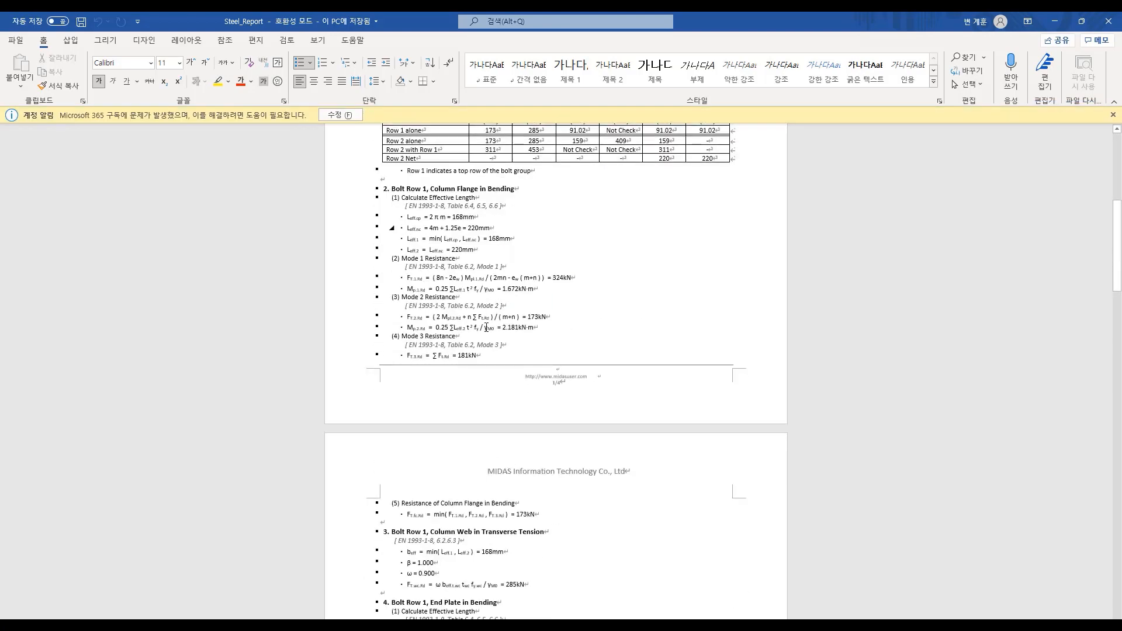
{"action": "scroll", "coordinate": [486, 328], "scroll_direction": "down", "scroll_amount": 20}
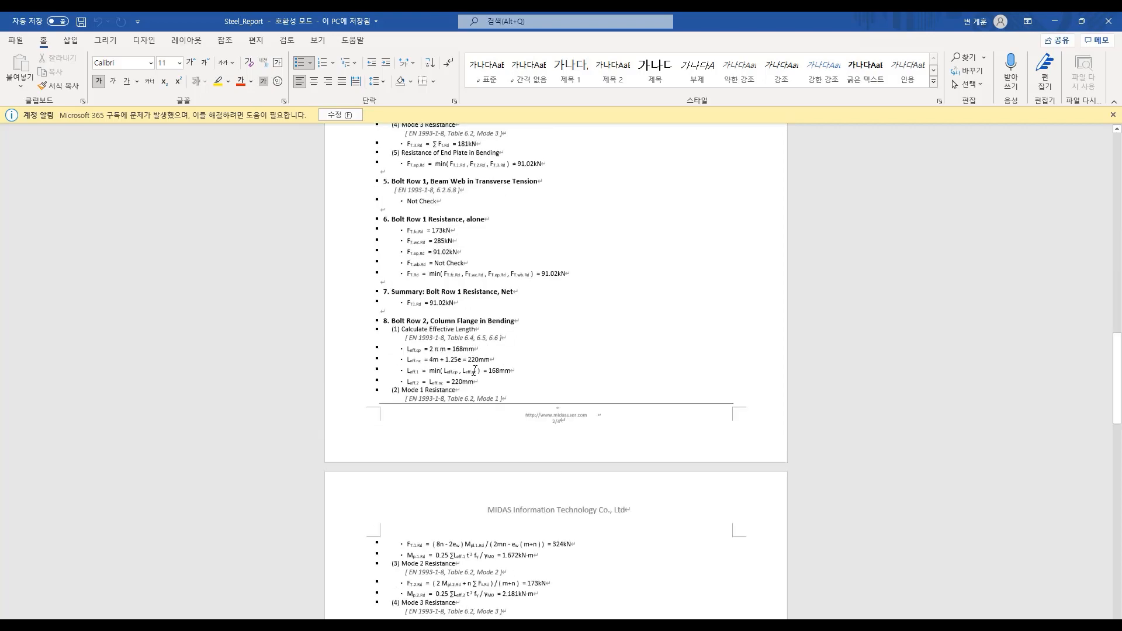
{"action": "scroll", "coordinate": [475, 370], "scroll_direction": "down", "scroll_amount": 20}
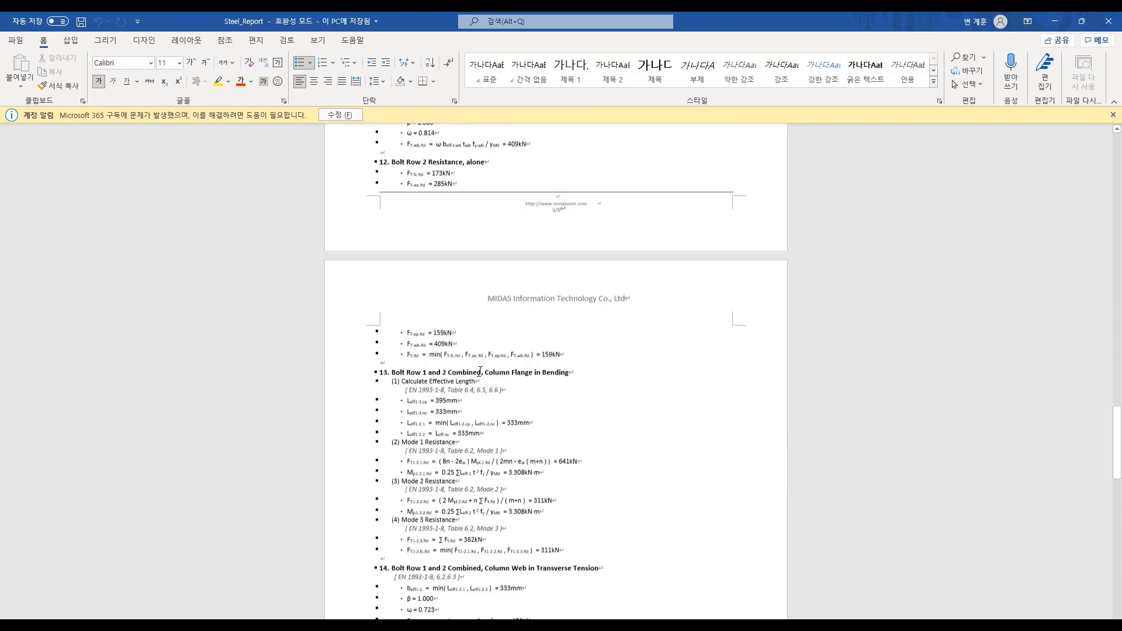
{"action": "scroll", "coordinate": [479, 371], "scroll_direction": "down", "scroll_amount": 20}
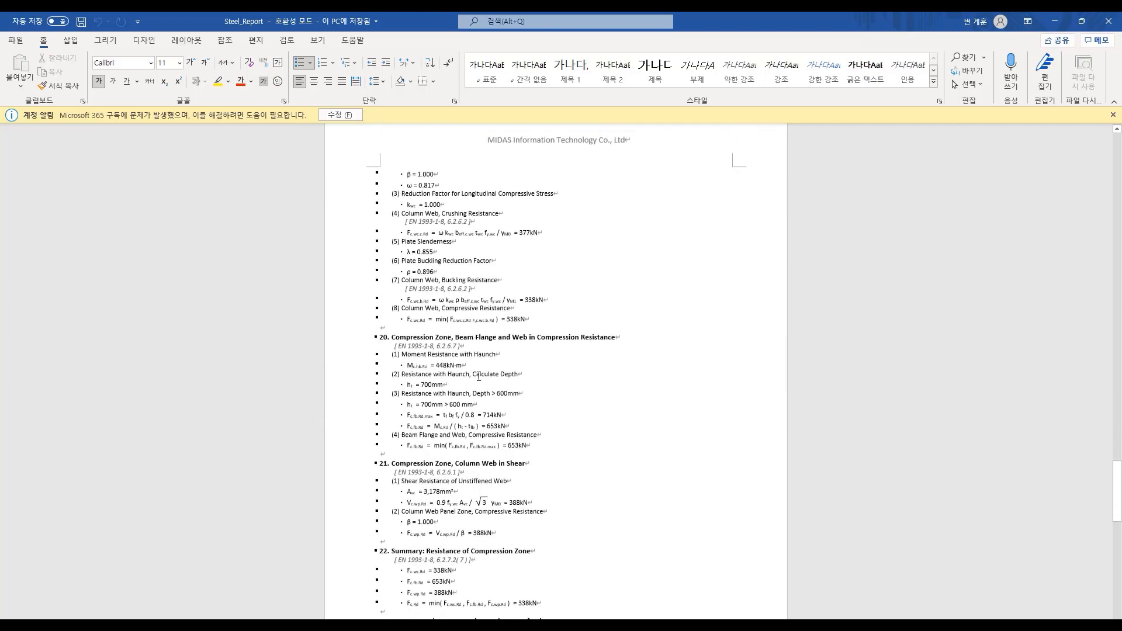
{"action": "scroll", "coordinate": [479, 377], "scroll_direction": "down", "scroll_amount": 20}
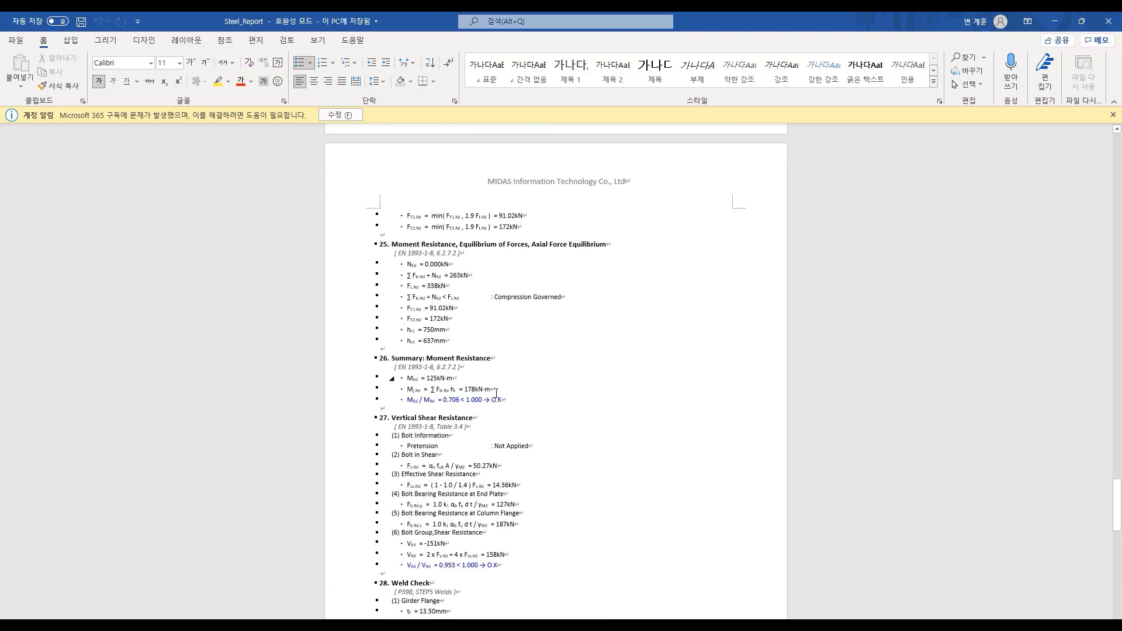
{"action": "scroll", "coordinate": [495, 391], "scroll_direction": "down", "scroll_amount": 10}
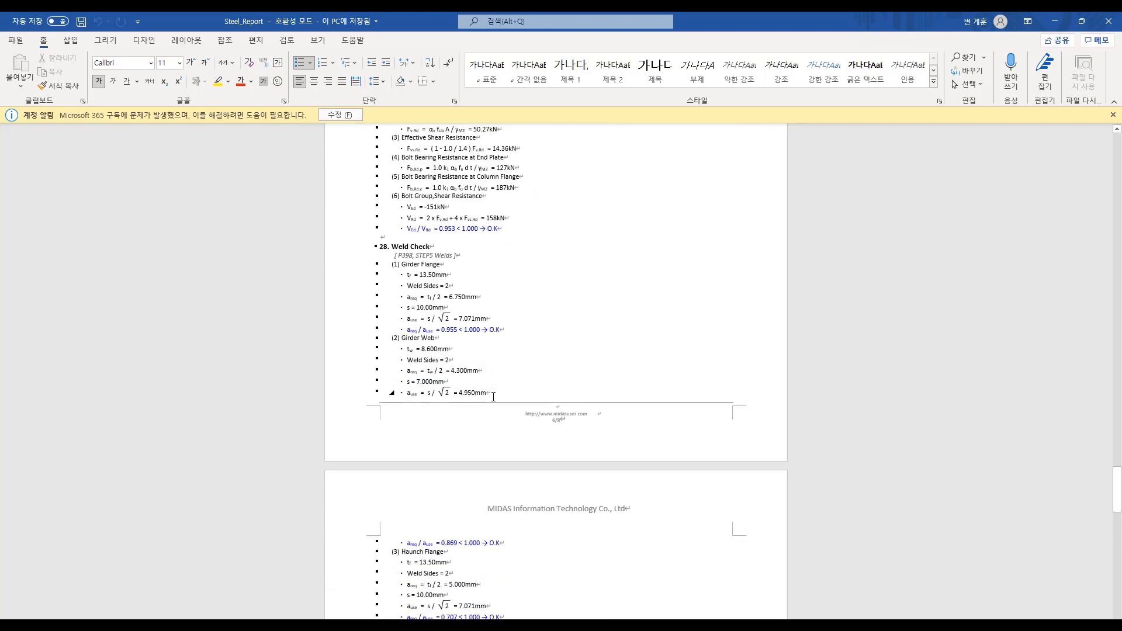
{"action": "scroll", "coordinate": [494, 397], "scroll_direction": "down", "scroll_amount": 20}
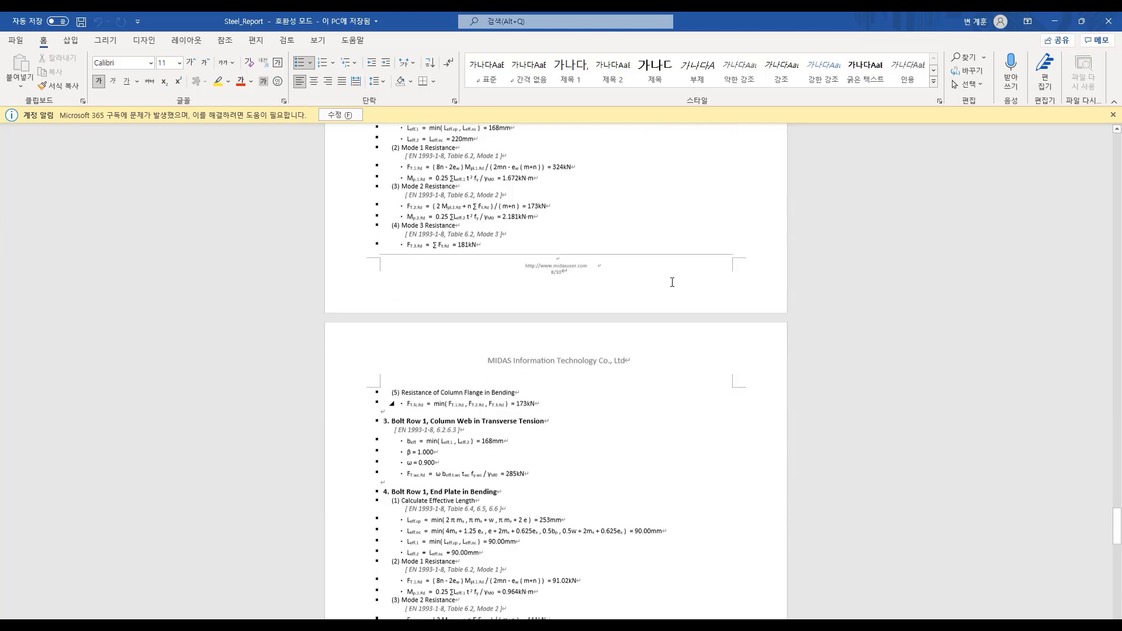
{"action": "scroll", "coordinate": [672, 282], "scroll_direction": "down", "scroll_amount": 3}
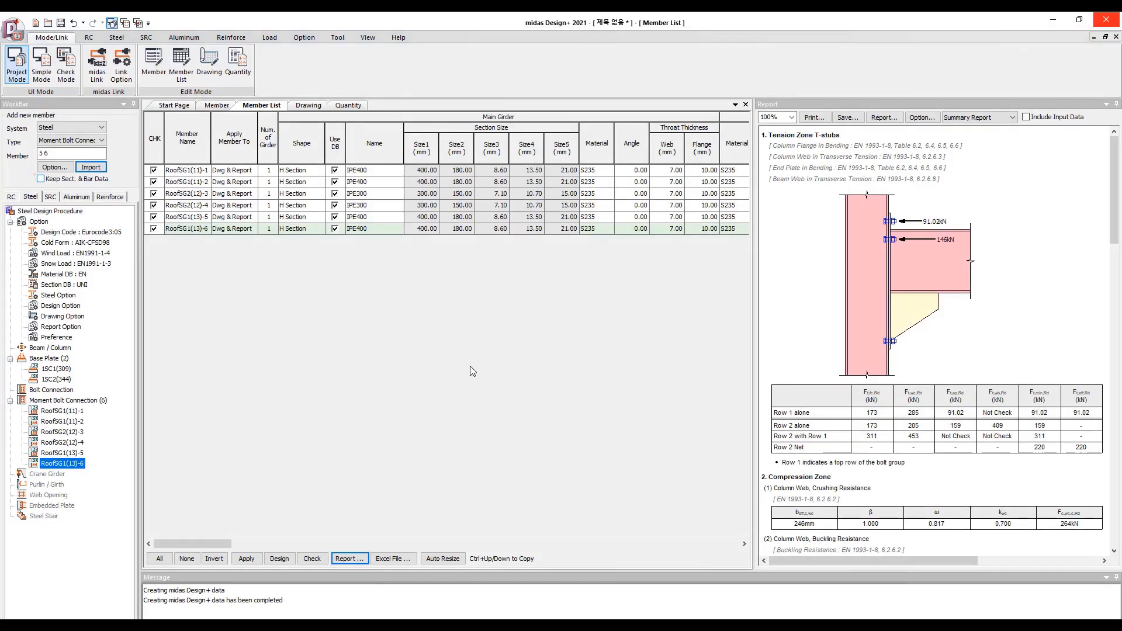
Create the steel Moment Bolt Connection drawing in midas Design+ and view its connection list sheets
{"action": "left_click", "coordinate": [308, 107]}
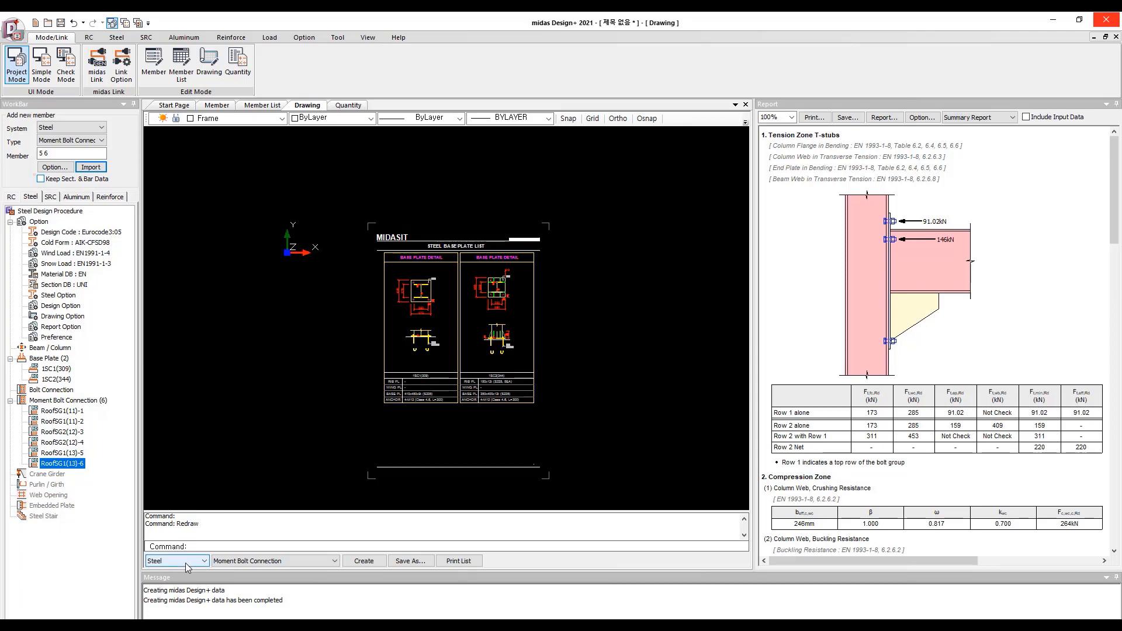
{"action": "left_click", "coordinate": [241, 566]}
{"action": "left_click", "coordinate": [249, 595]}
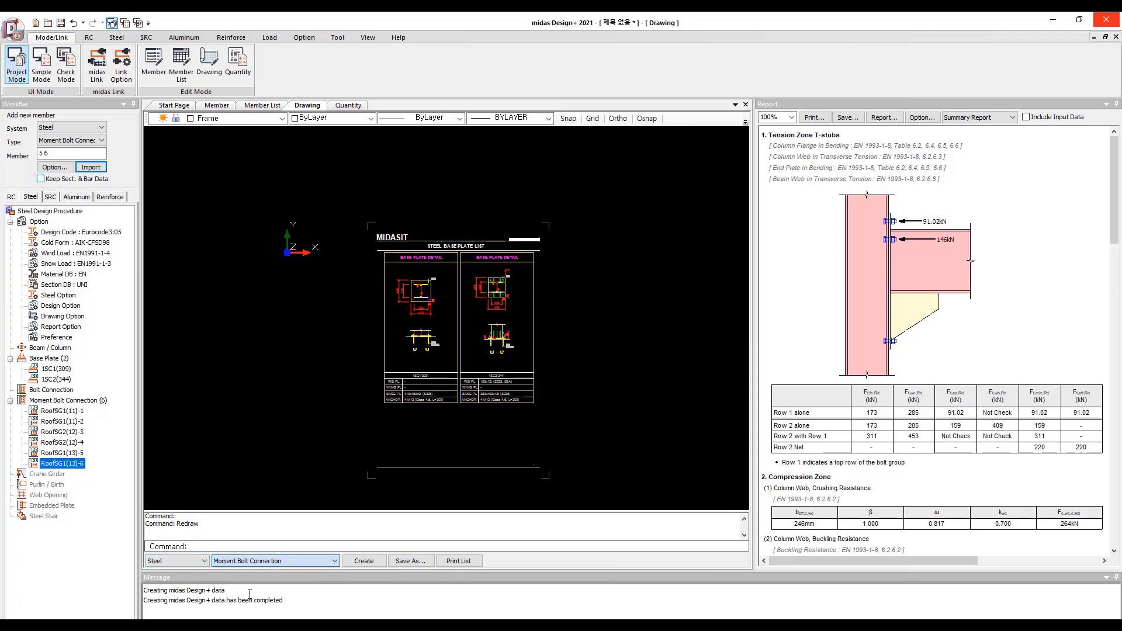
{"action": "left_click", "coordinate": [364, 562]}
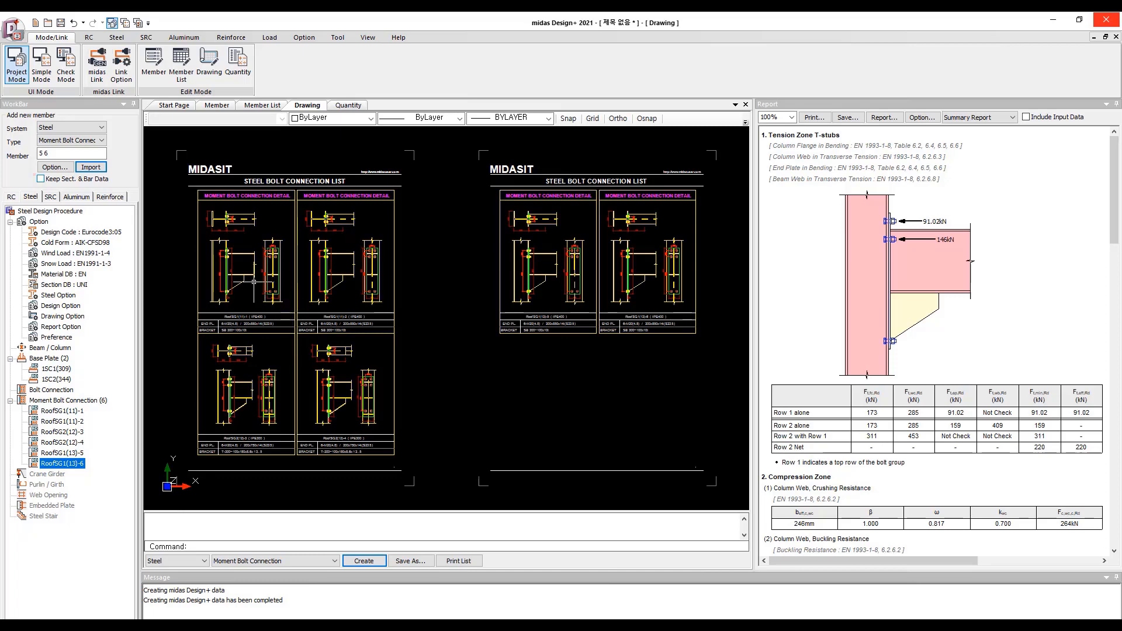
{"action": "middle_click_drag", "start_coordinate": [404, 367], "coordinate": [457, 375]}
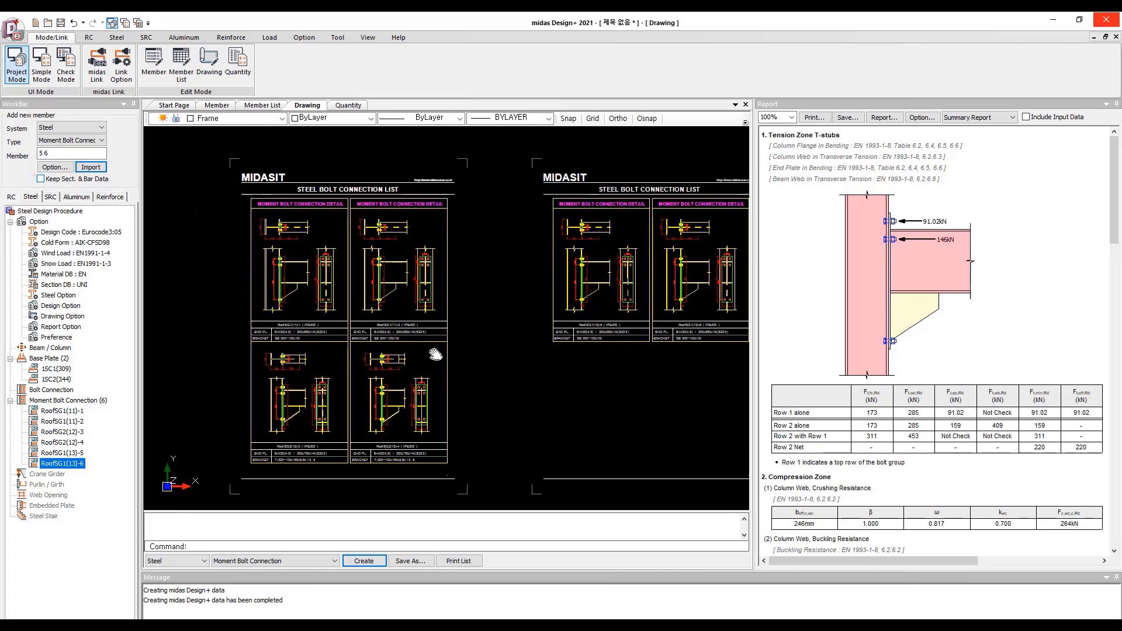
{"action": "middle_click_drag", "start_coordinate": [540, 397], "coordinate": [448, 403]}
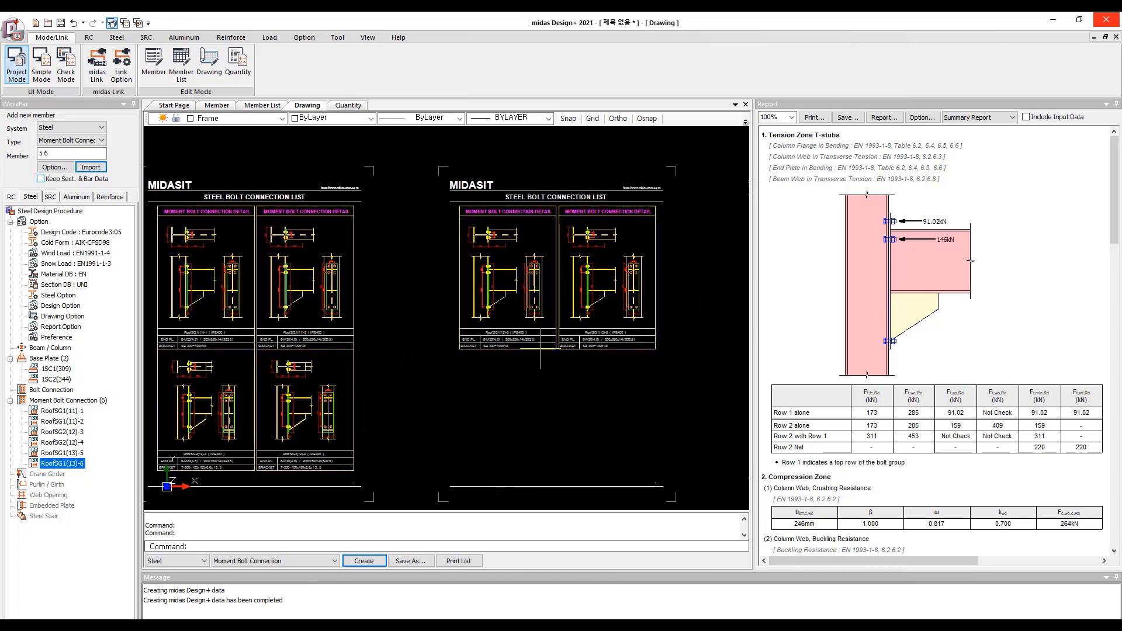